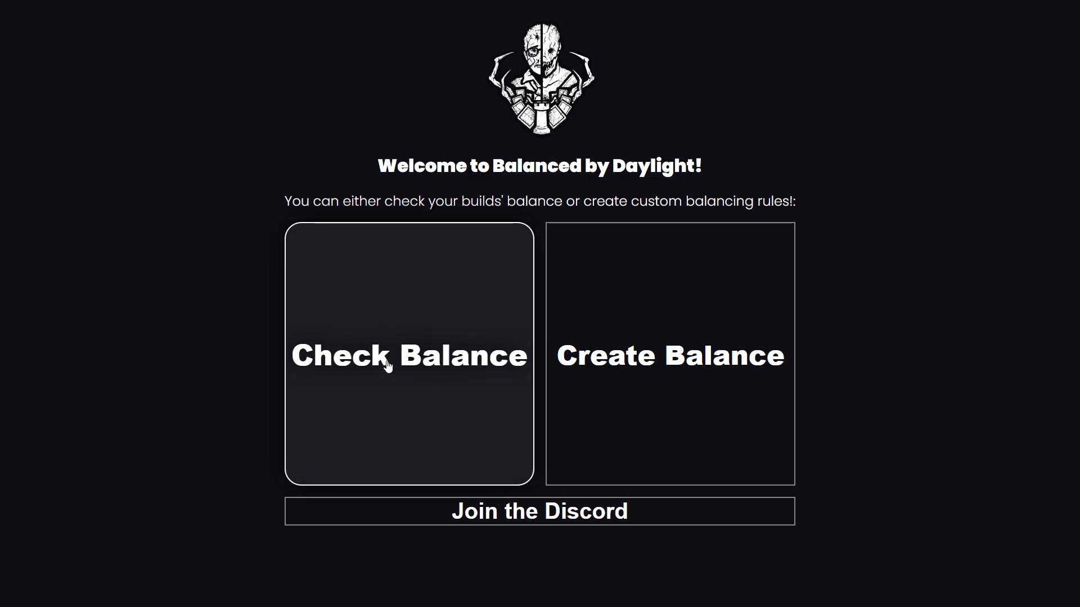
Step: Open the balance checker, show the survivor builds and remove the perk from the first build's fourth slot
left_click(388, 365)
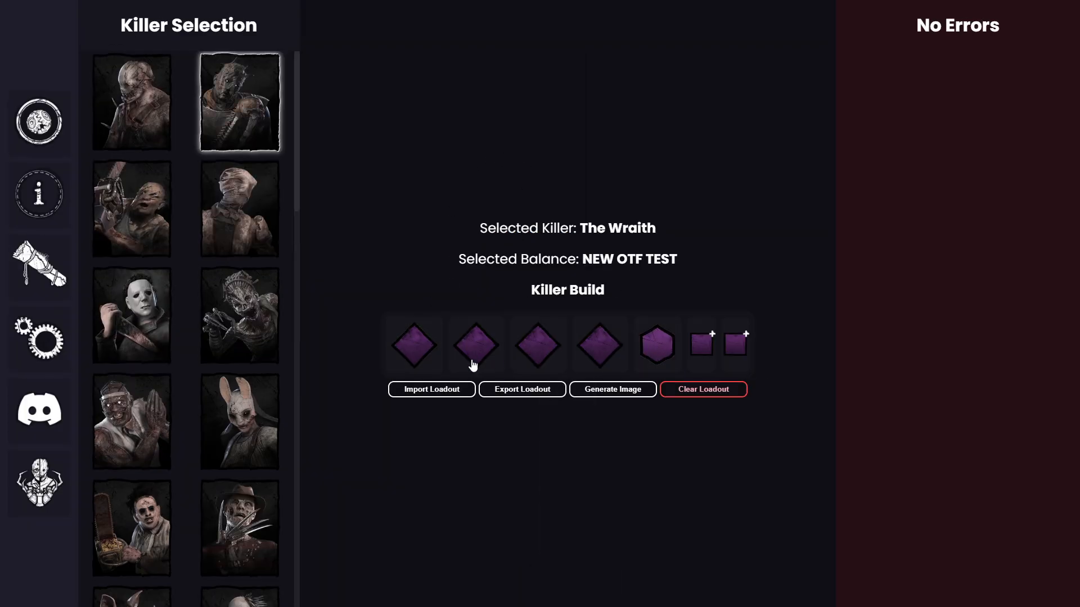
left_click(39, 121)
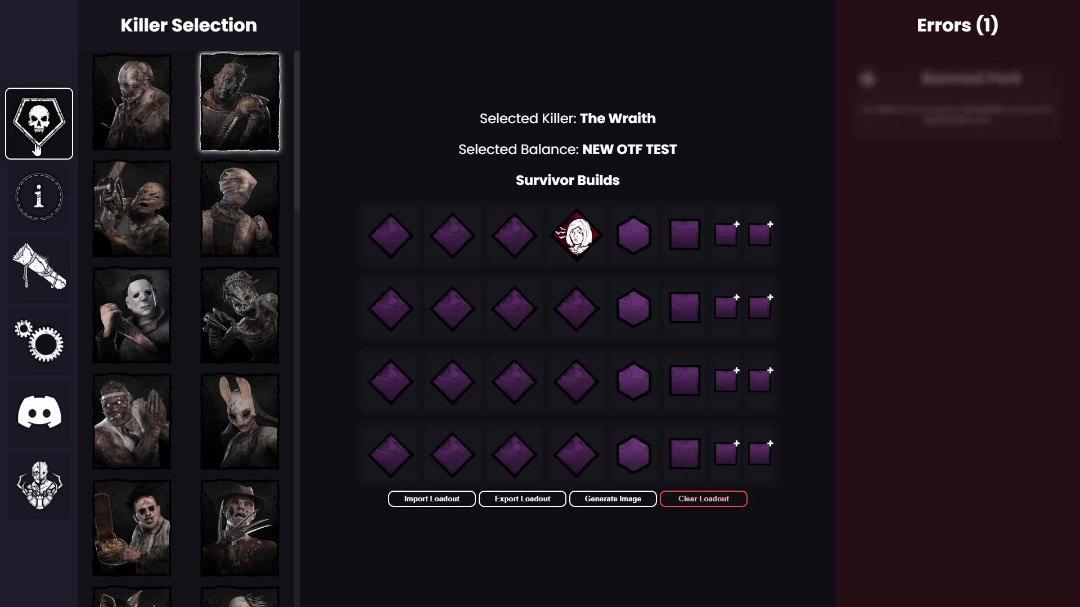
left_click_drag(578, 239, 681, 155)
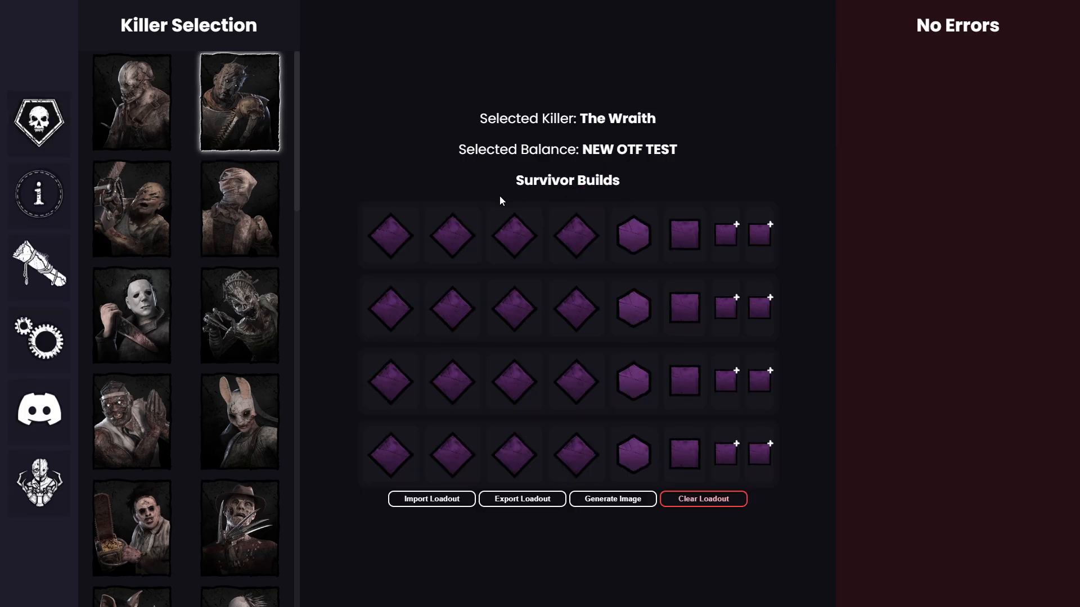
Step: Return to the welcome page, open the Create Balance tool and look over its balancing sections
key("alt+Left")
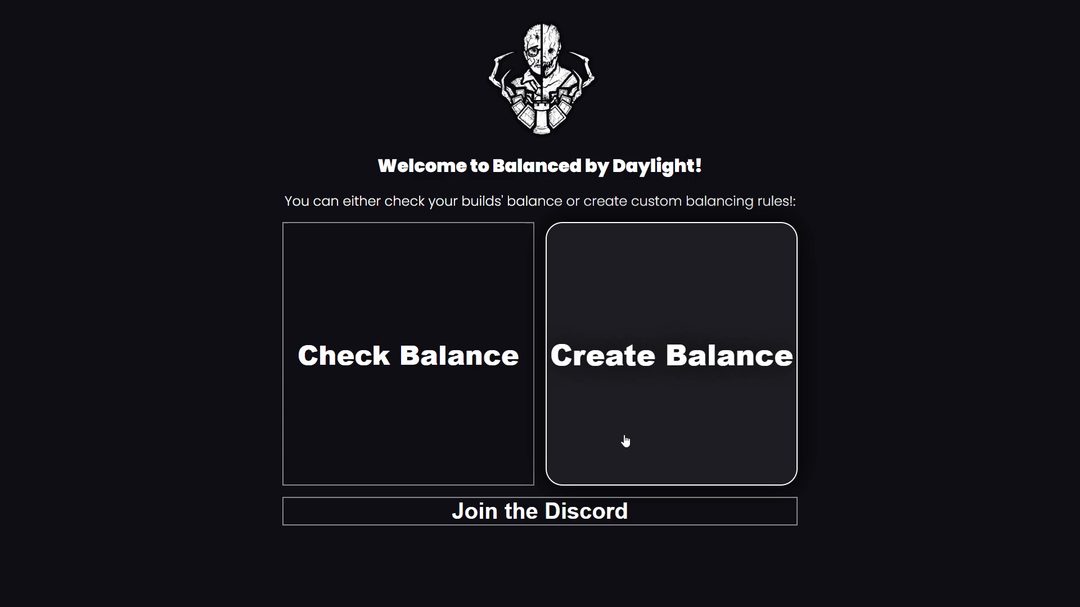
left_click(601, 380)
scroll(393, 328, "down", 3)
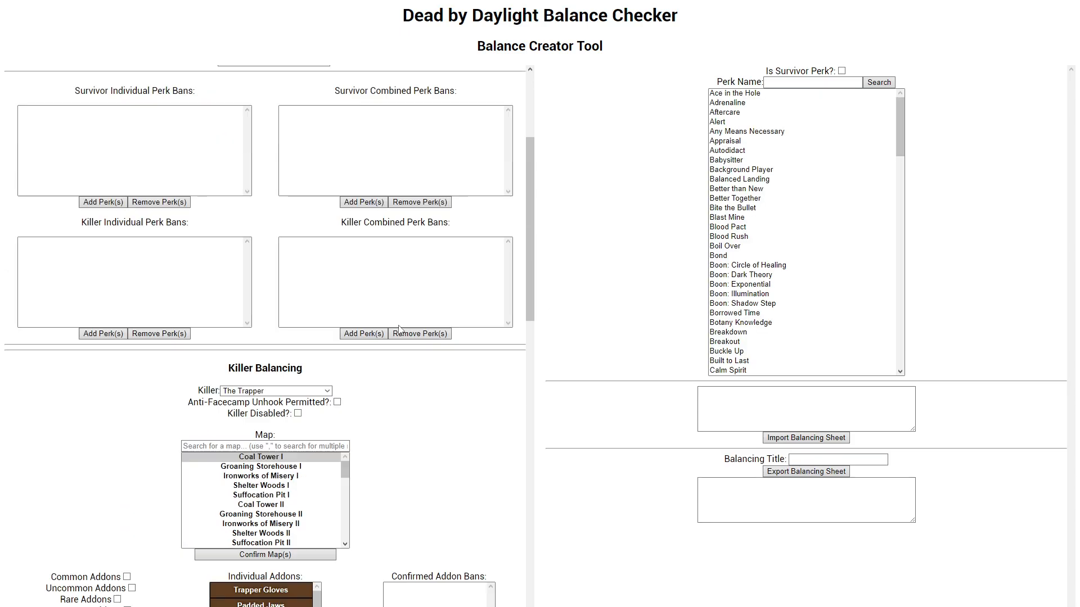
scroll(399, 331, "down", 5)
scroll(398, 335, "up", 9)
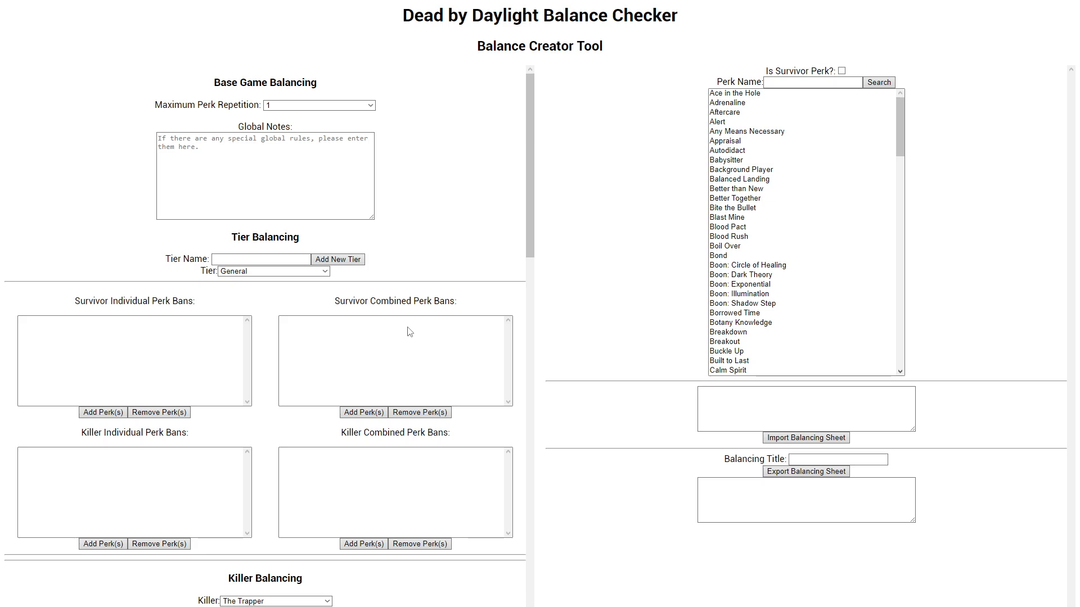
Step: Return to the balance checker and add perks to the first survivor build's second slot and the second build's third slot
left_click(752, 502)
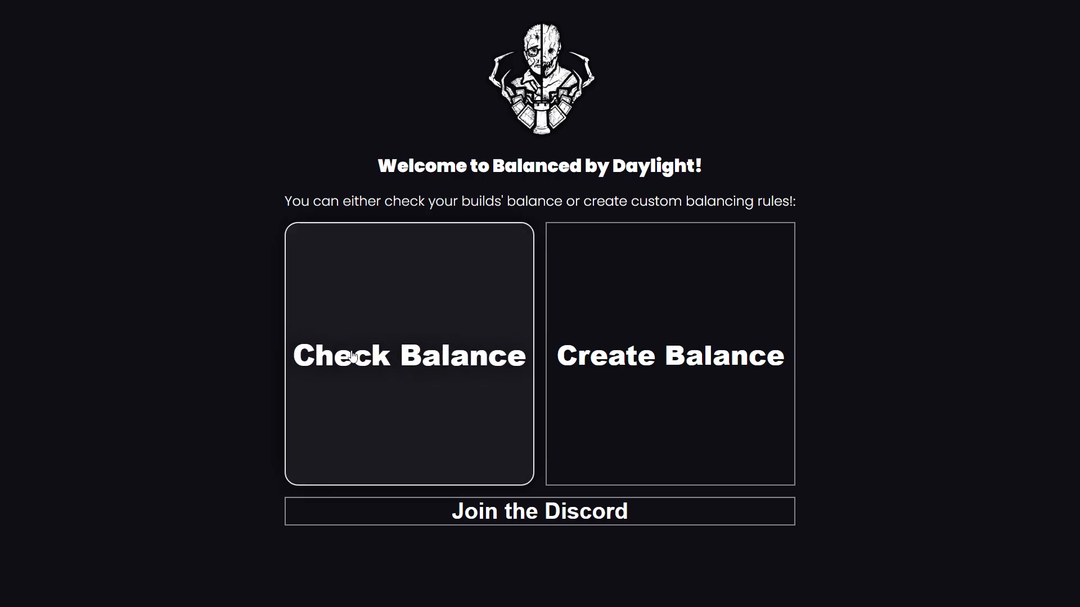
left_click(403, 442)
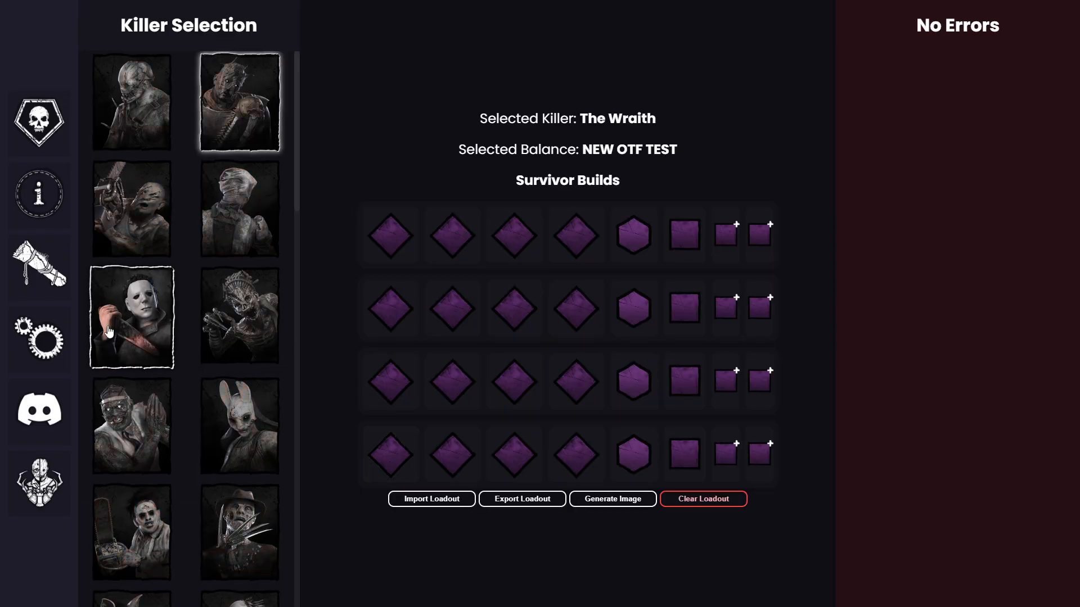
left_click(449, 257)
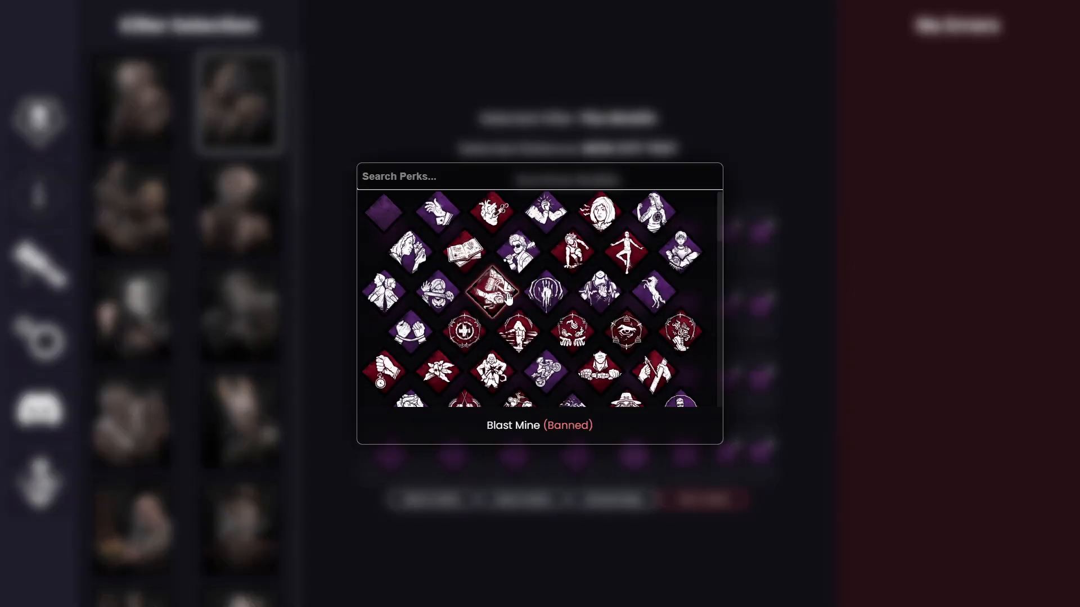
scroll(522, 315, "down", 3)
left_click(522, 316)
left_click(522, 316)
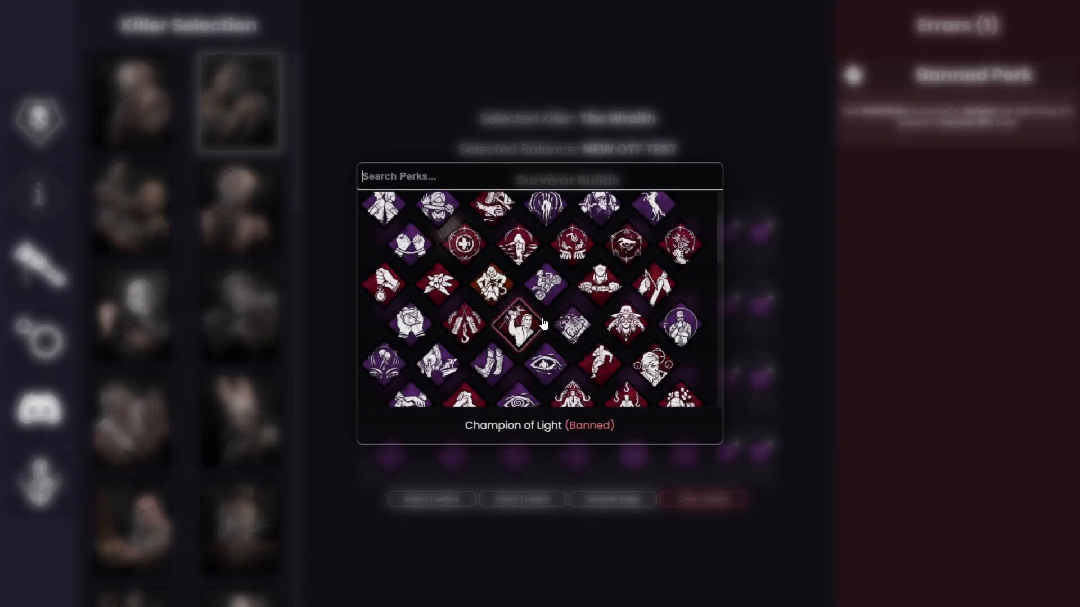
left_click(449, 306)
Step: Switch the selected killer to The Nightmare, to The Nurse and finally to The Trapper
left_click(244, 321)
left_click(240, 322)
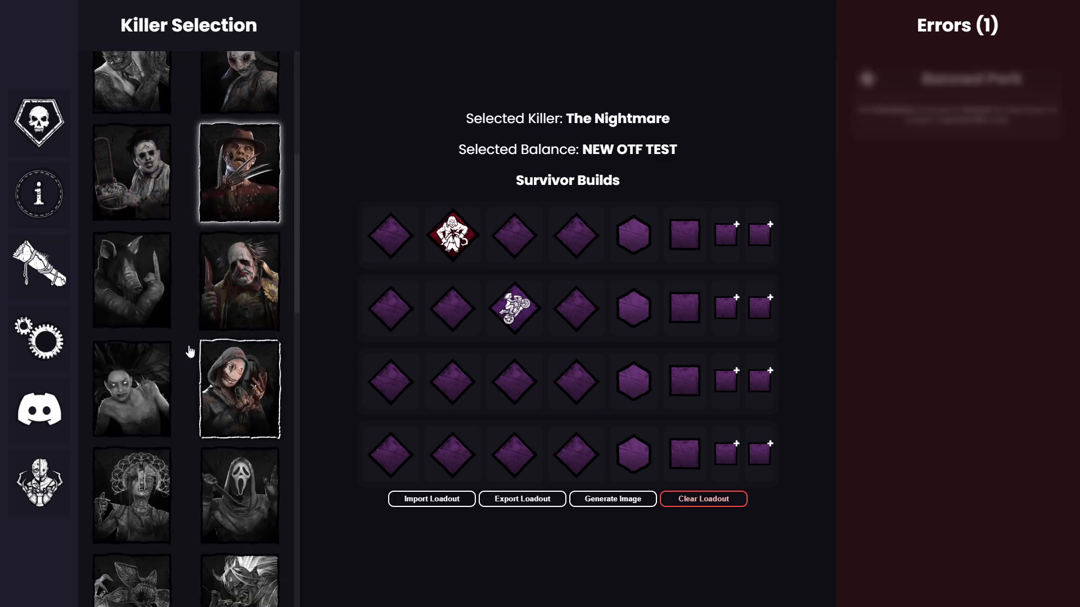
left_click(235, 209)
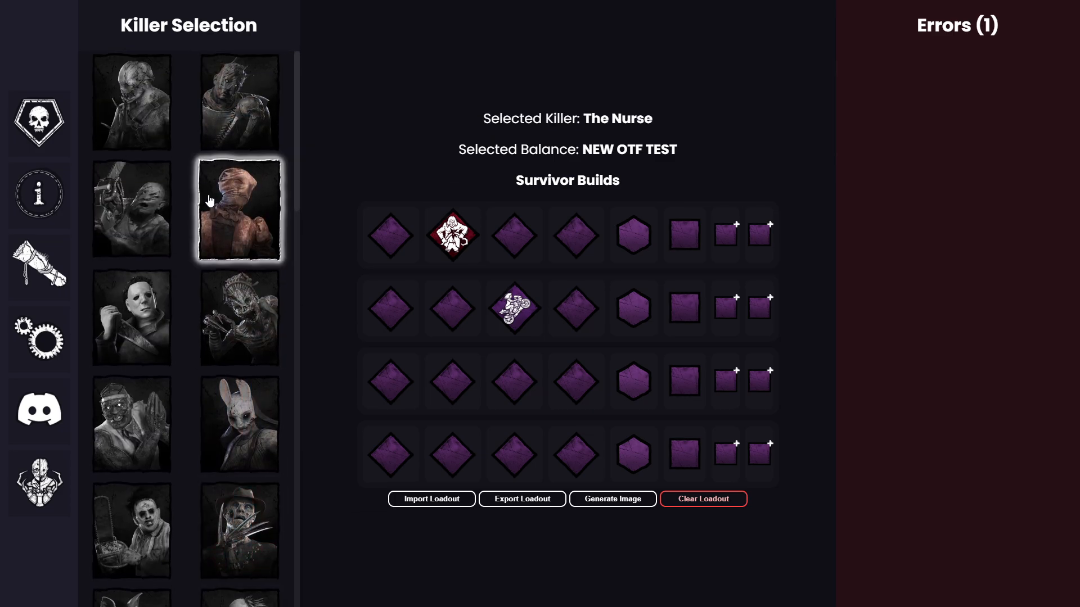
left_click(135, 197)
left_click(141, 143)
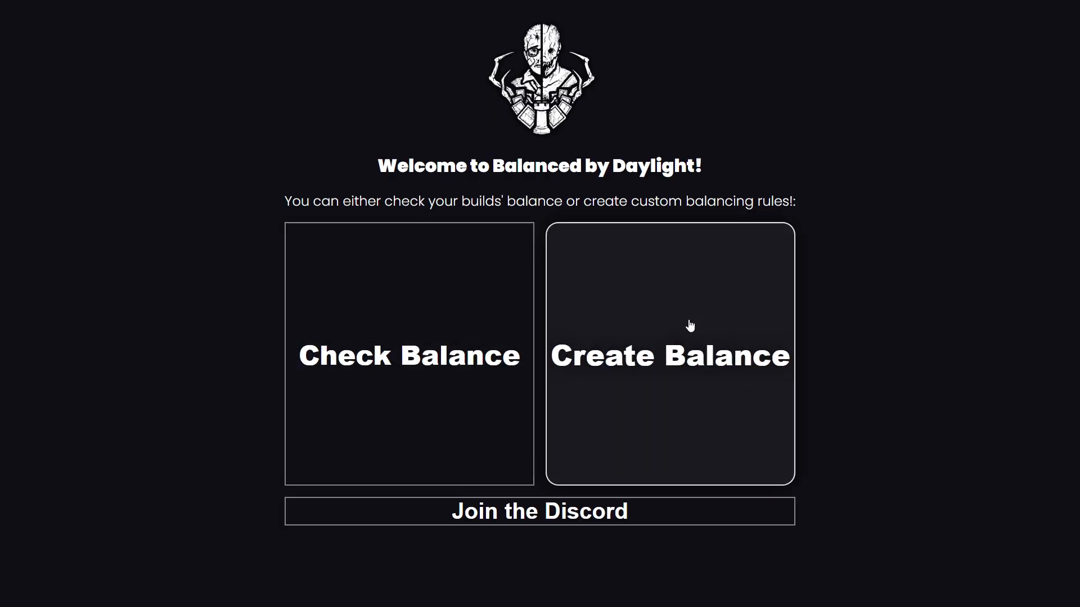
Step: Go back to the Balance Creator Tool and choose 1 as the Maximum Perk Repetition
left_click(690, 328)
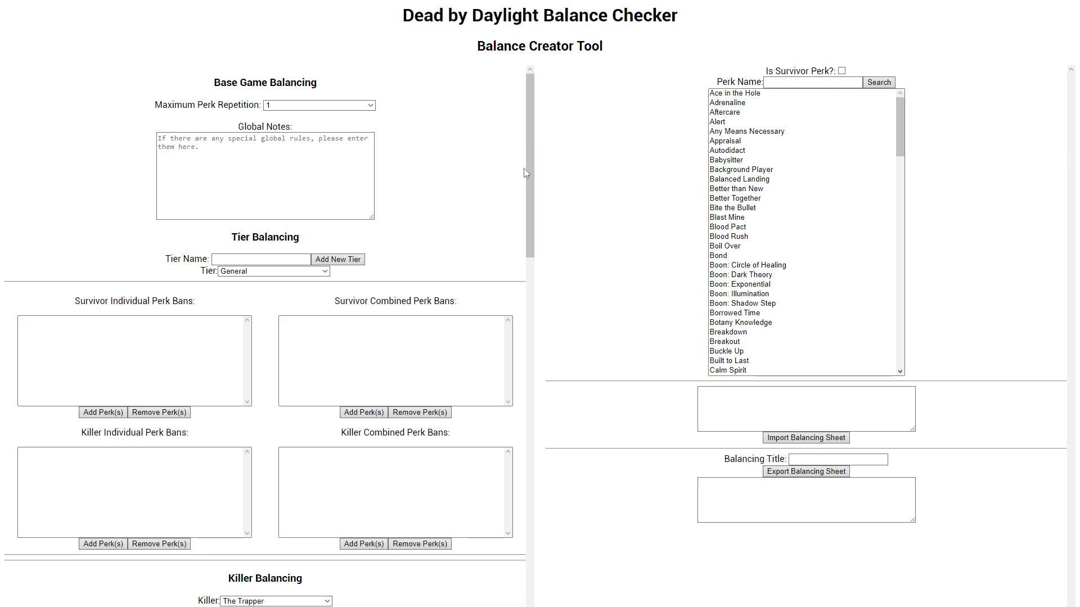
left_click_drag(529, 154, 546, 111)
left_click(299, 109)
left_click_drag(211, 85, 369, 79)
left_click(369, 83)
left_click_drag(224, 108, 266, 109)
left_click(284, 125)
left_click(289, 107)
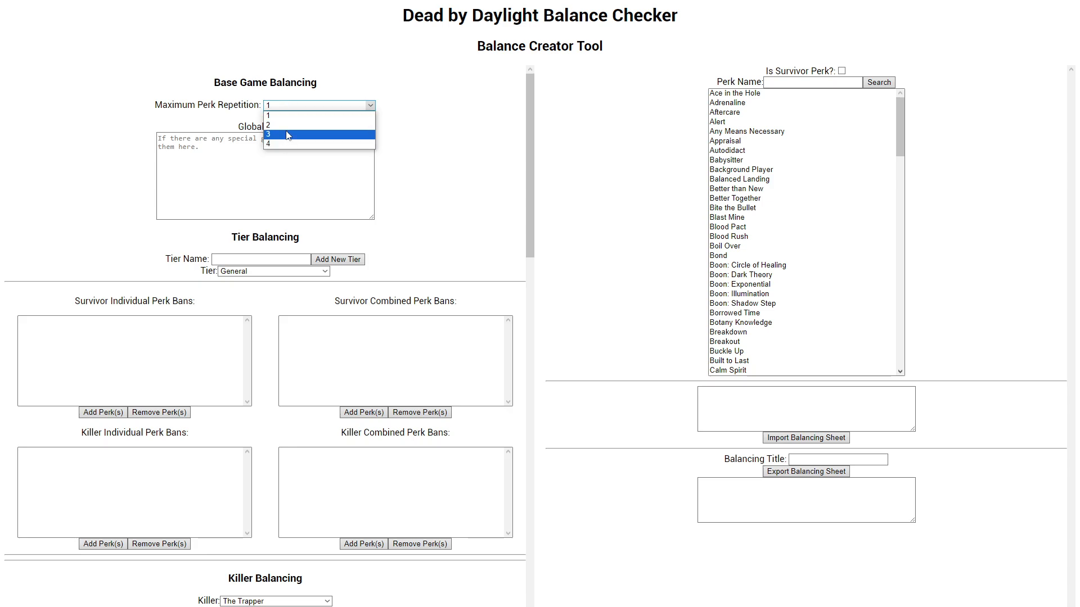
left_click(288, 111)
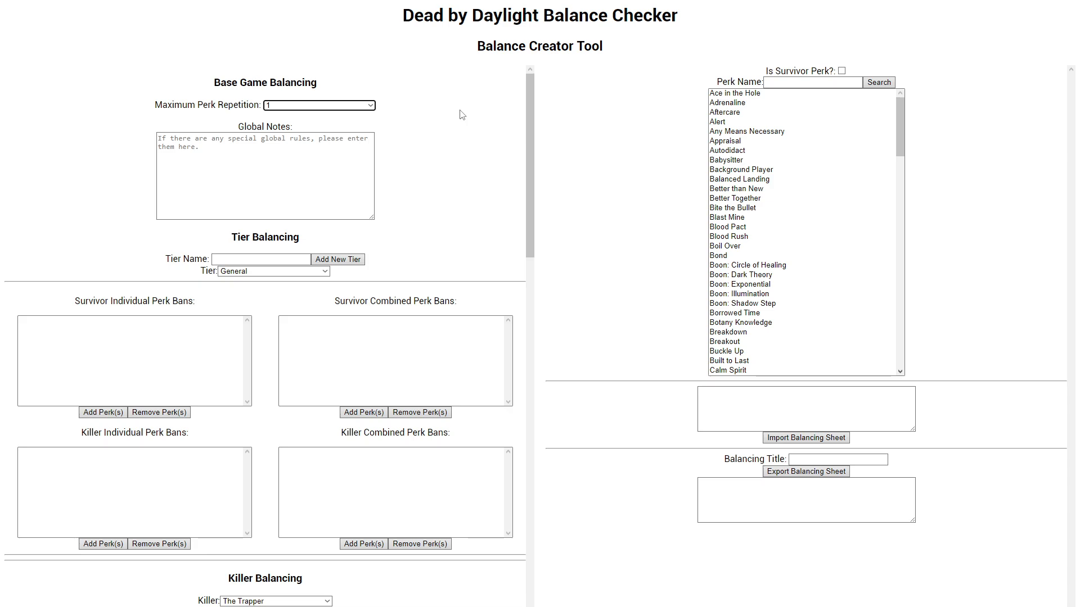
Step: Try Maximum Perk Repetition values of 2, 3 and 4, and return the setting to 1
left_click(319, 105)
left_click(286, 125)
left_click(283, 107)
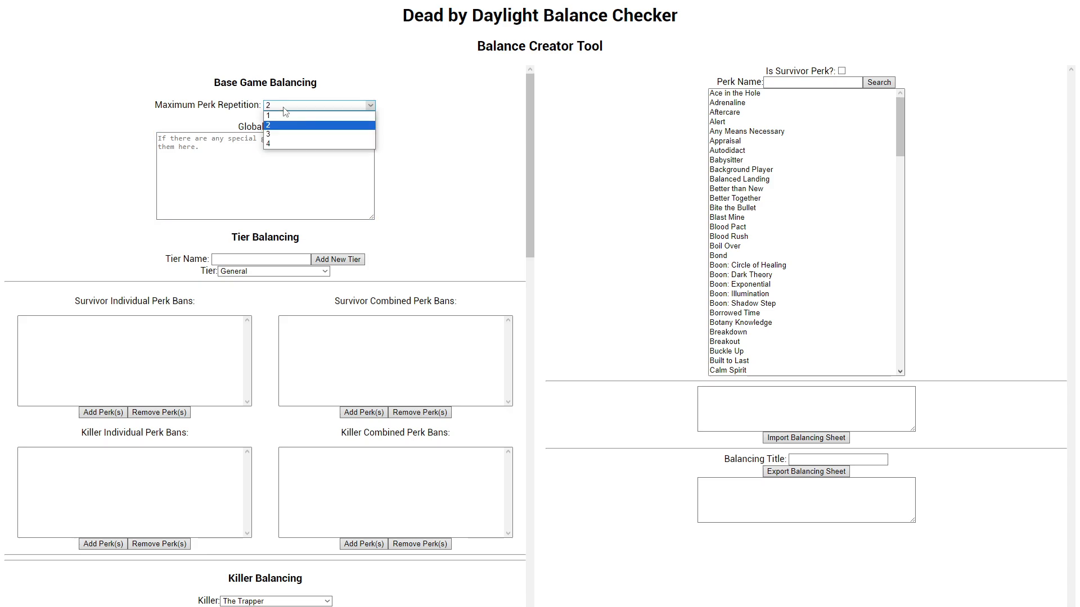
left_click(285, 134)
left_click(284, 108)
left_click(287, 143)
left_click(286, 110)
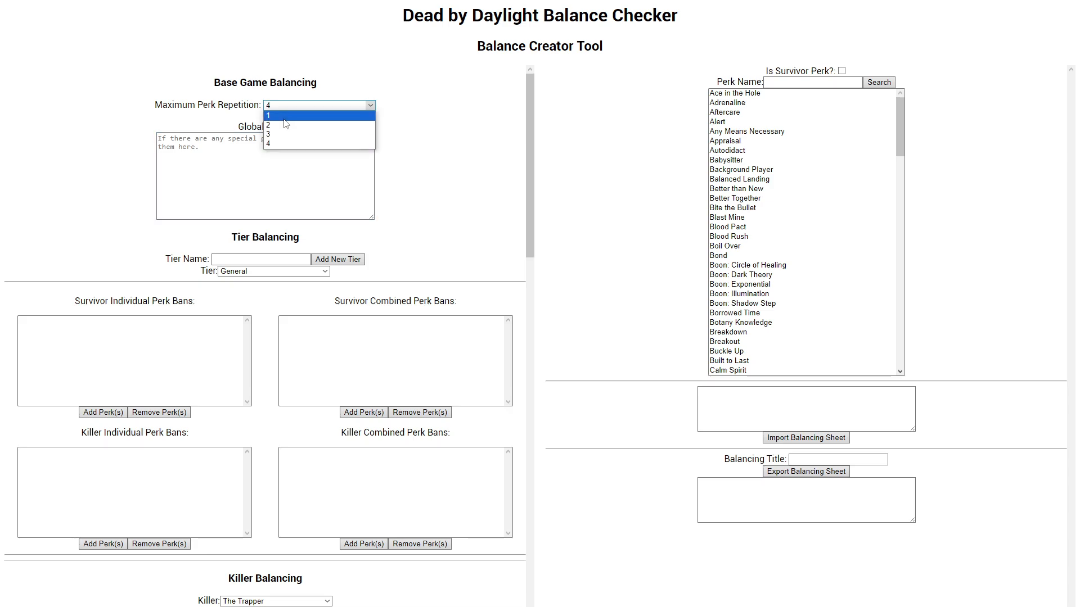
left_click(286, 125)
left_click(284, 106)
left_click(285, 126)
left_click(284, 107)
left_click(283, 116)
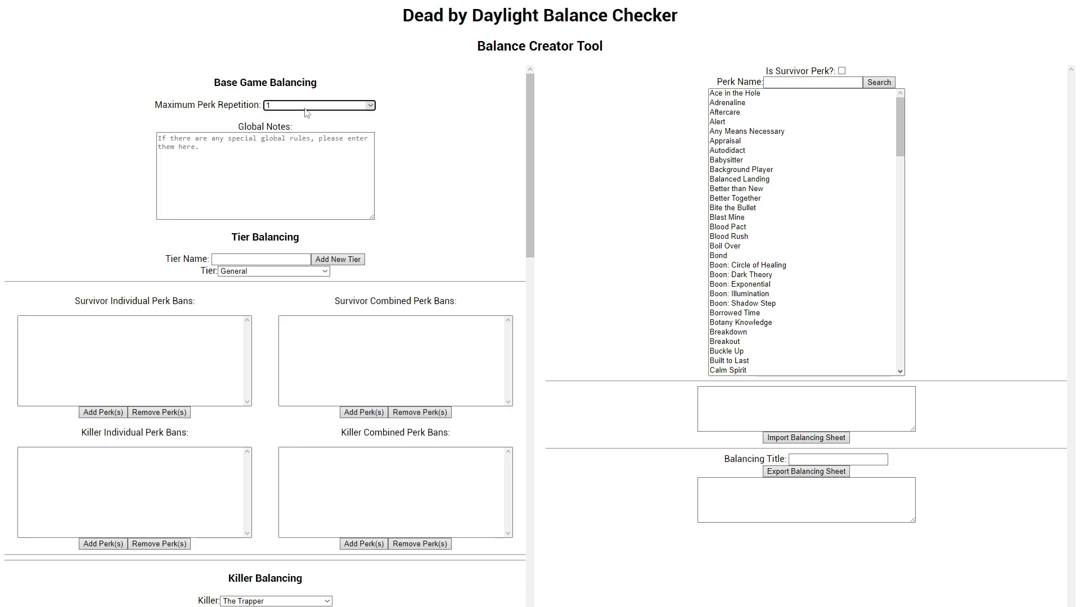
Step: Place the cursor in the Global Notes text area
left_click(322, 106)
left_click(314, 109)
left_click(225, 141)
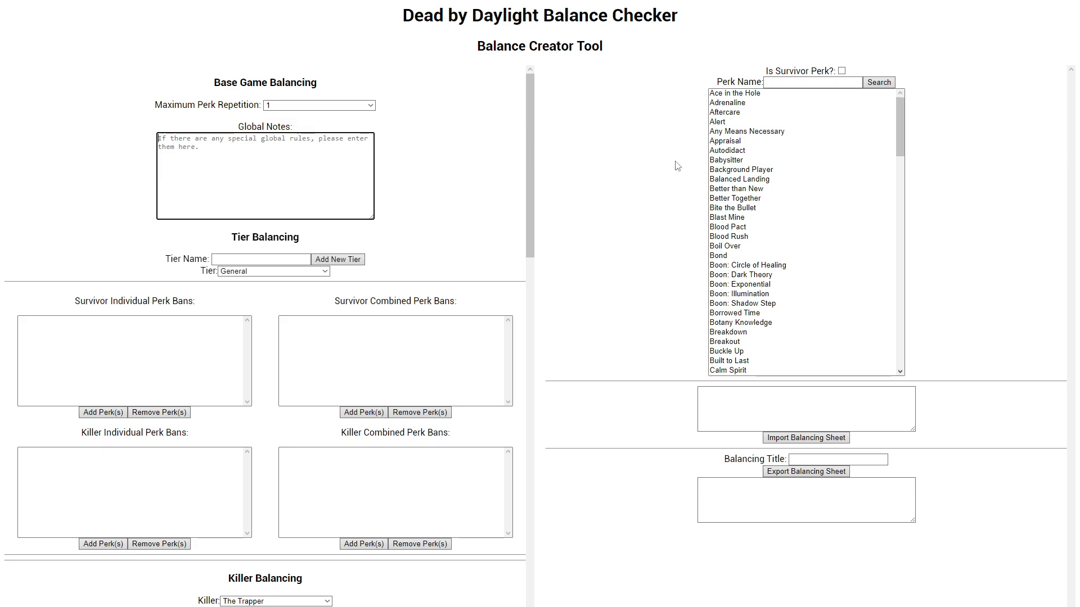
Step: Look through the whole perk list from its first to its last entry
scroll(745, 205, "down", 7)
scroll(745, 206, "down", 6)
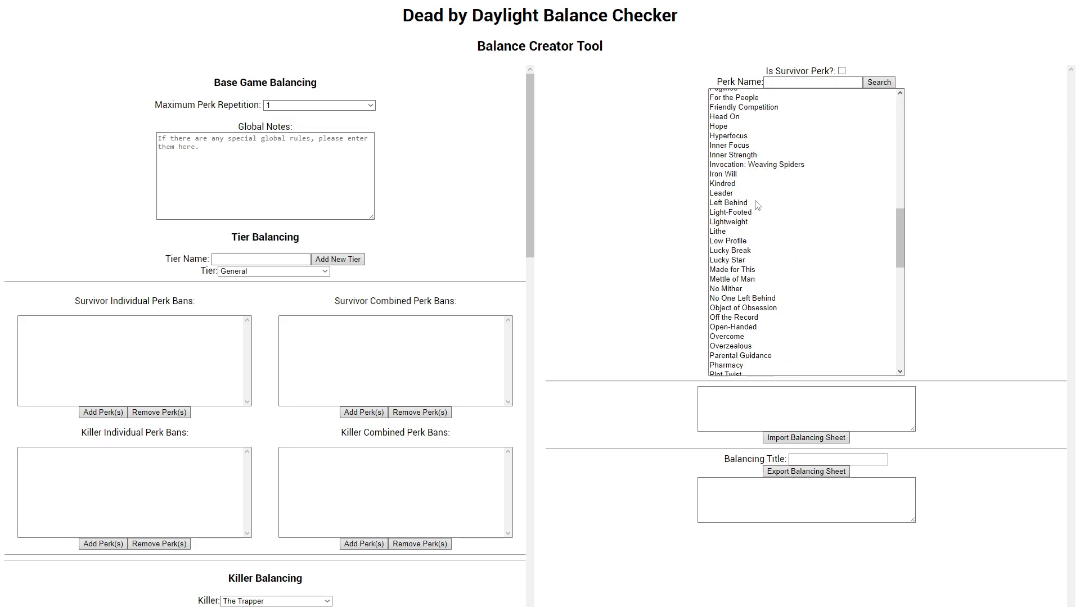
scroll(764, 207, "up", 14)
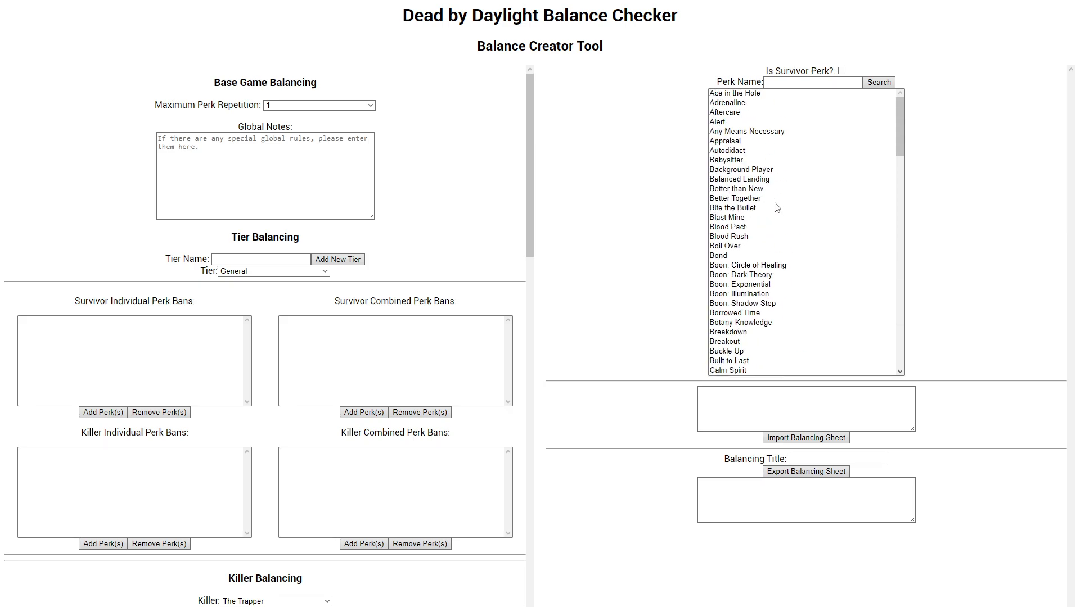
mouse_move(900, 121)
left_mouse_down()
mouse_move(900, 290)
mouse_move(902, 105)
left_mouse_up()
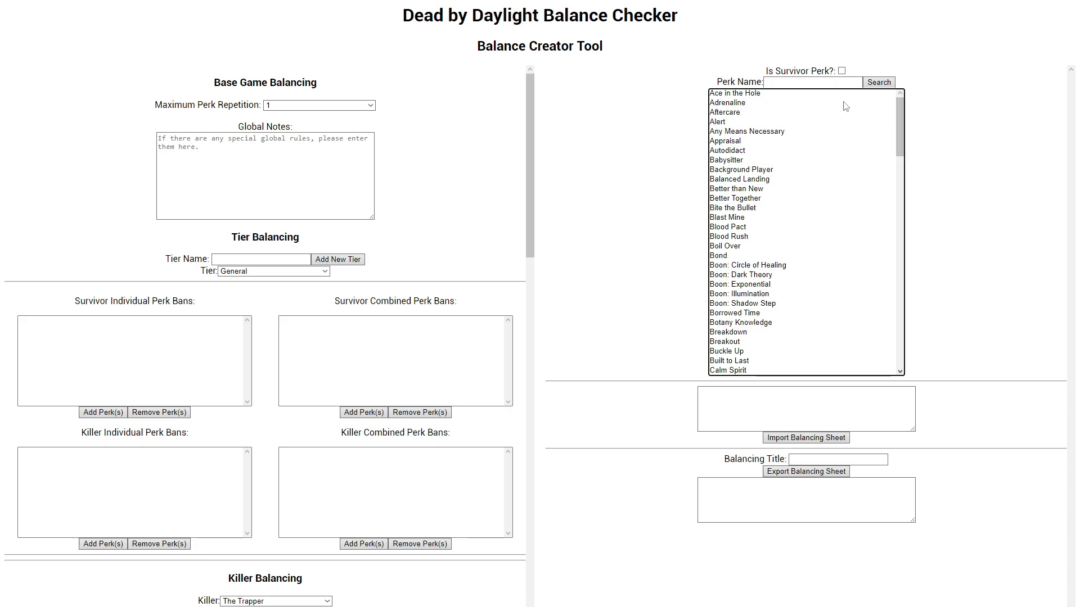
scroll(843, 107, "down", 15)
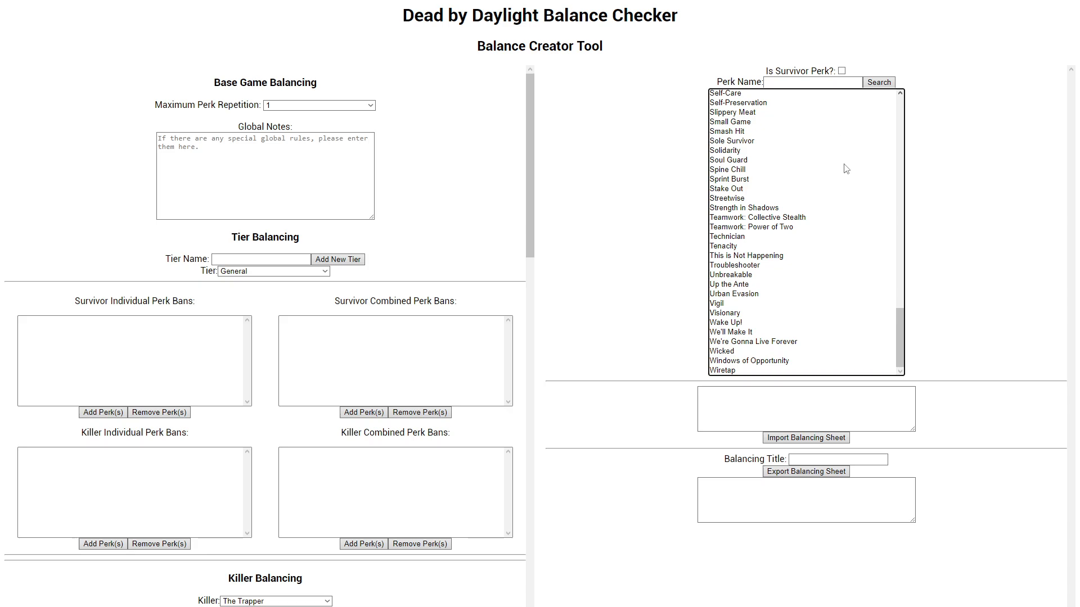
scroll(813, 315, "up", 15)
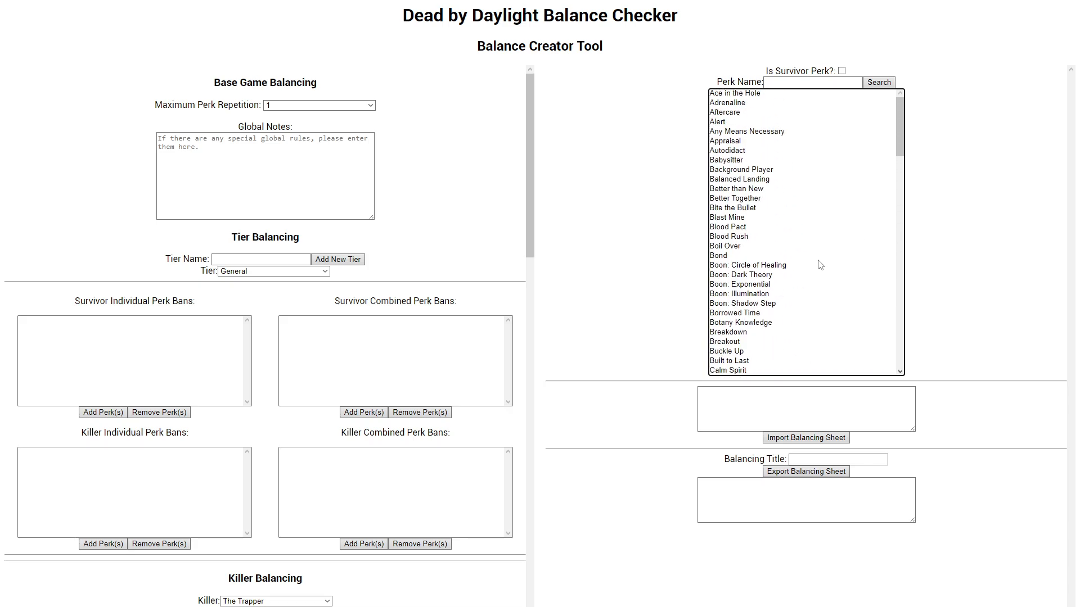
Step: List the killer perks, enable Is Survivor Perk and search again to view the survivor perks
left_click(870, 85)
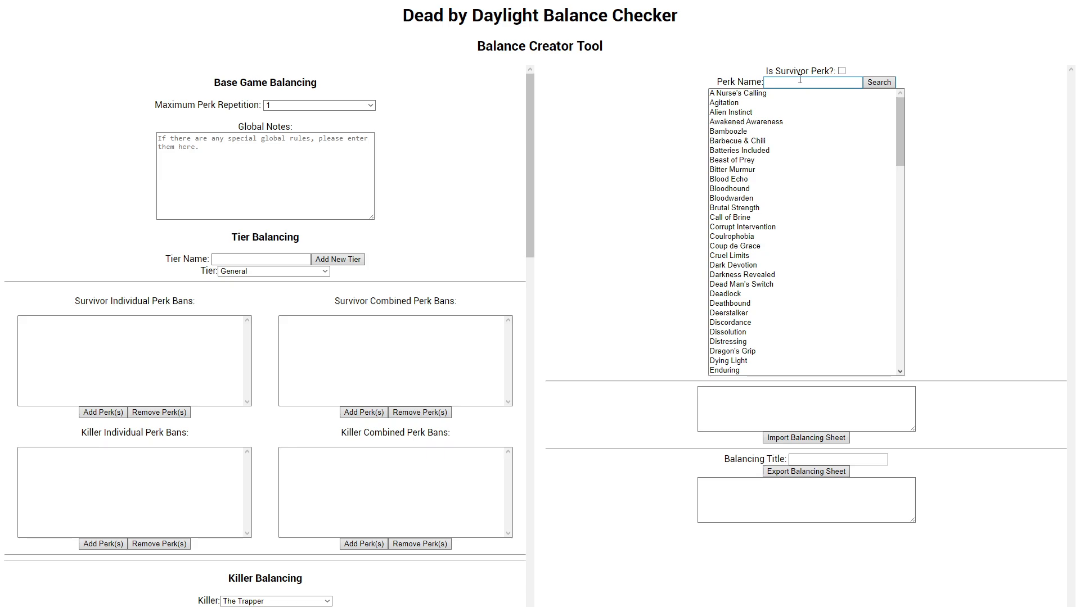
left_click(841, 72)
left_click(842, 71)
left_click(878, 82)
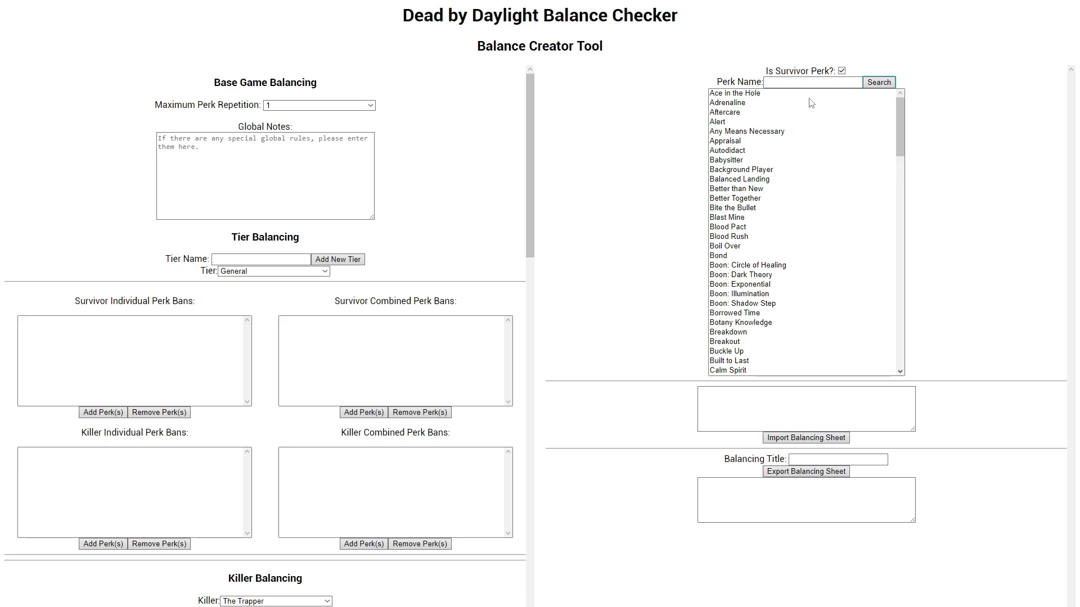
scroll(843, 140, "down", 1)
scroll(836, 142, "up", 1)
Step: Disable Is Survivor Perk and search with no name to look through the killer perks
left_click(842, 72)
left_click(878, 82)
scroll(804, 141, "down", 3)
scroll(805, 141, "up", 3)
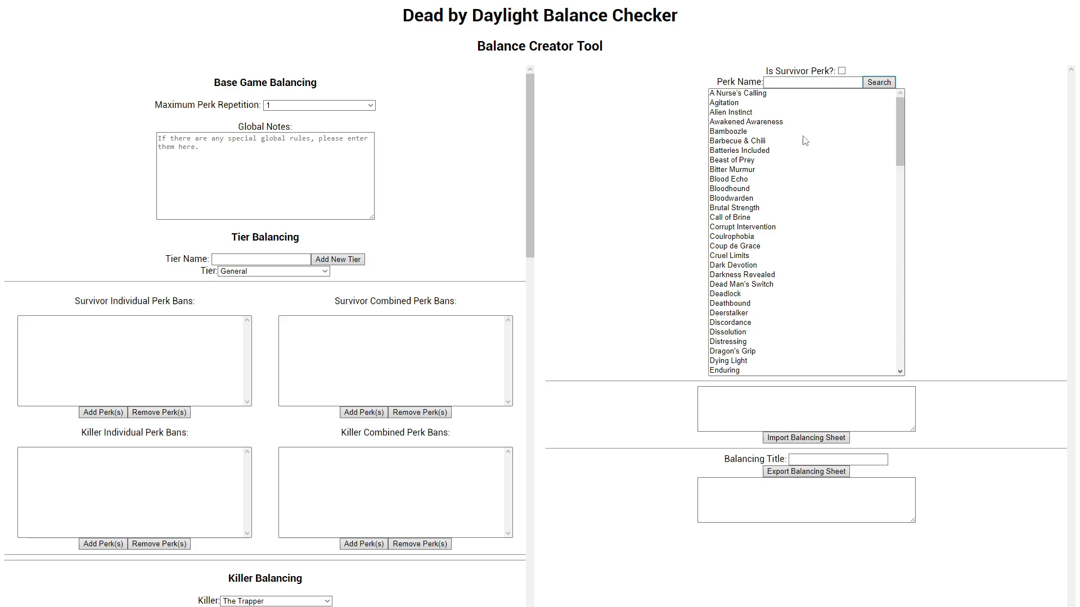
Step: Enable Is Survivor Perk and search the survivor perks for "dead"
left_click(842, 71)
left_click(837, 82)
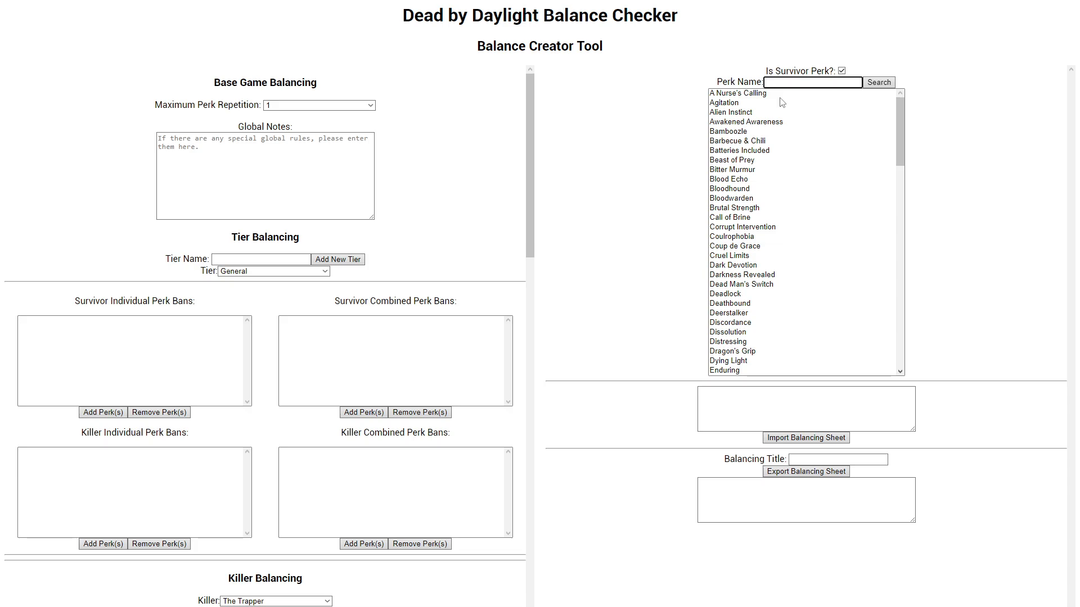
key("Return")
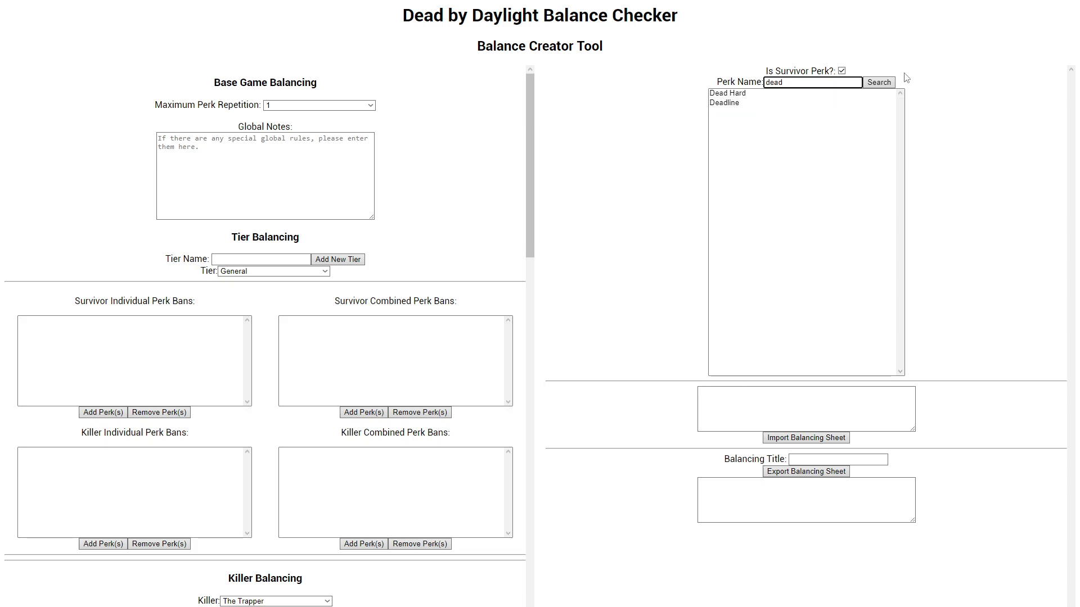
left_click(875, 85)
Step: Search the killer perks for "dead" and clear the perk name to list all killer perks again
left_click(841, 71)
left_click(828, 82)
key("Return")
key("ctrl+a")
key("BackSpace")
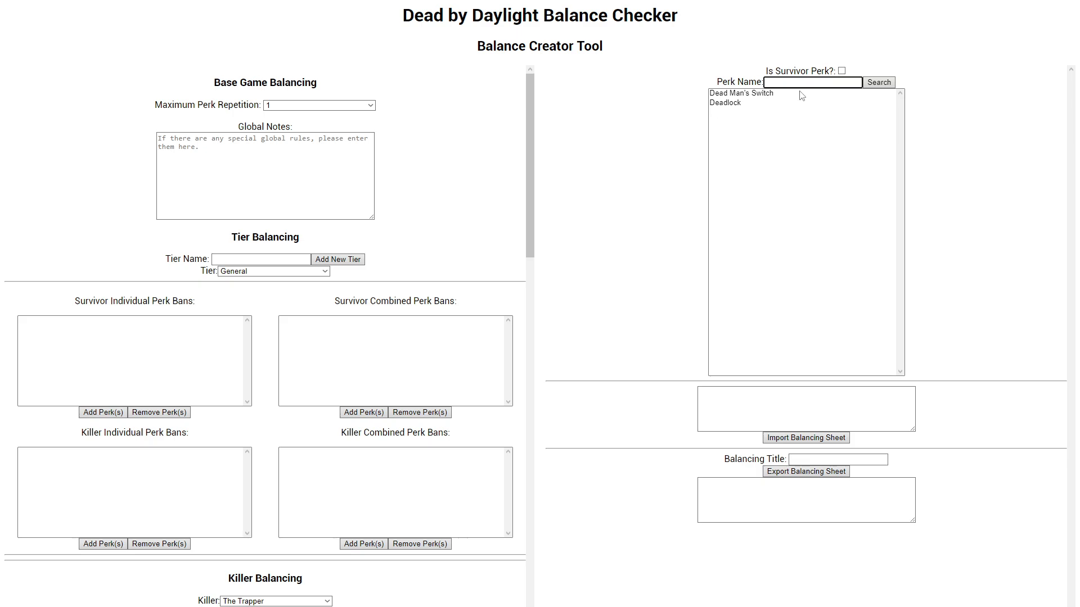
key("Return")
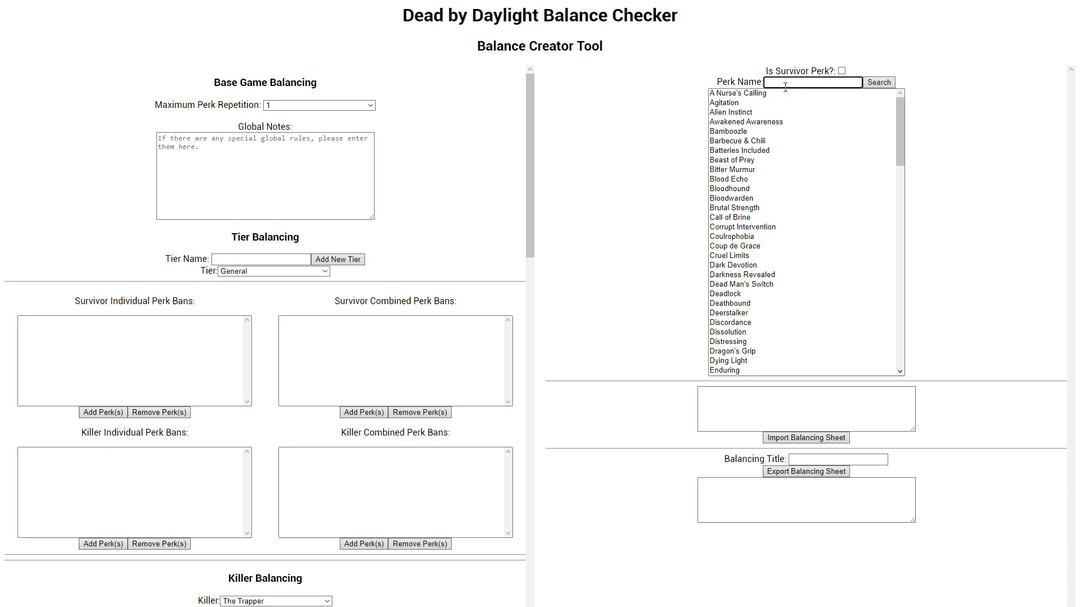
Step: Search the killer perks for "dead man,pain reso" and select Dead Man's Switch and Scourge Hook: Pain Resonance
type("dead man")
type(",pain reso")
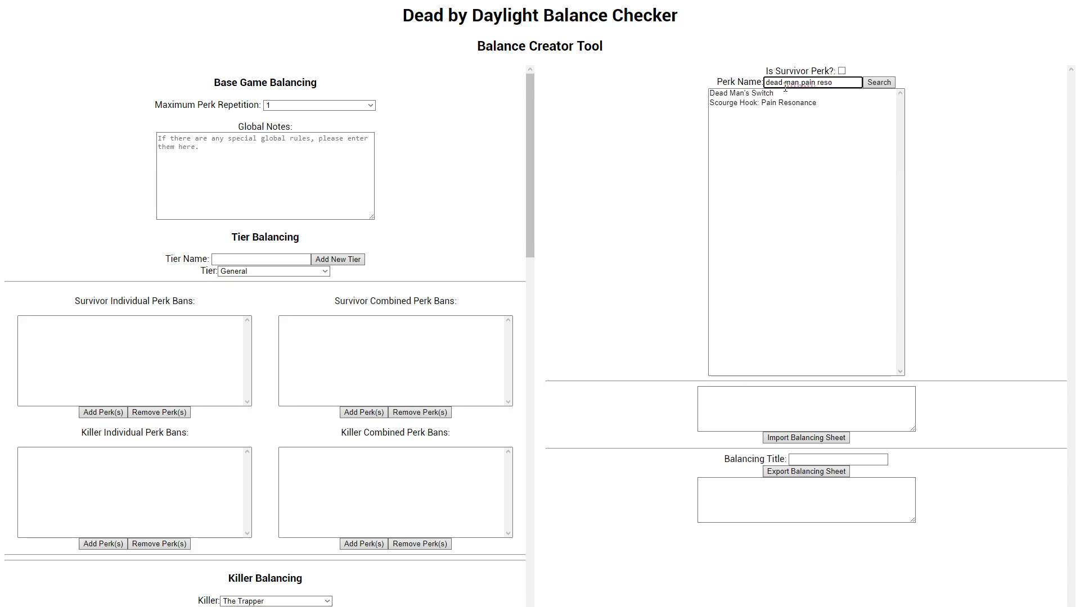
left_click_drag(796, 95, 816, 103)
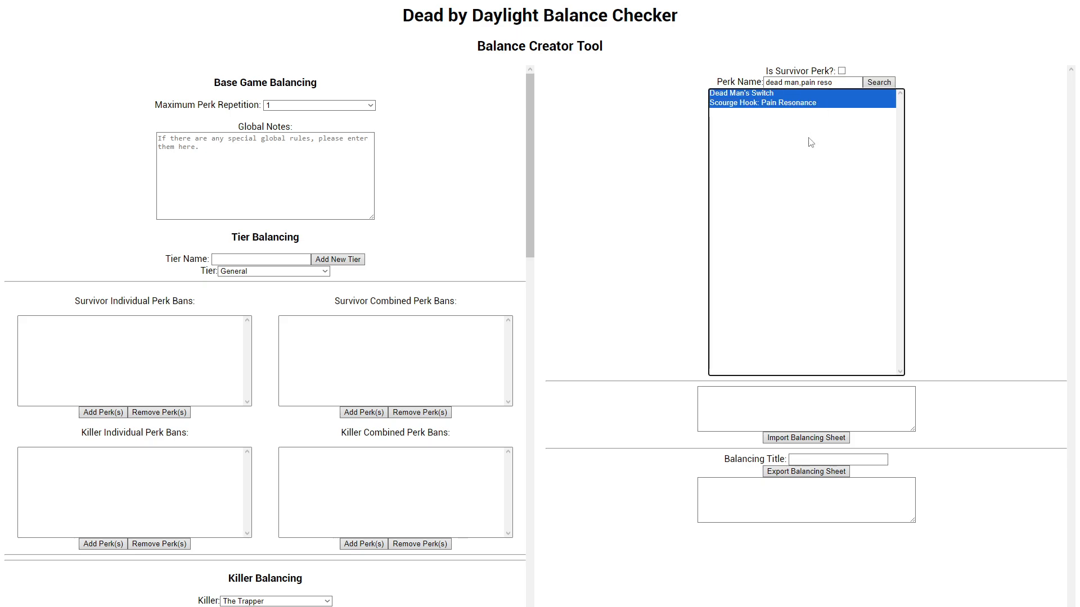
Step: Replace the perk name with "scourge,hex" and search the killer perks while keeping the two selected perks
key("shift+Tab")
key("shift+Tab")
key("BackSpace")
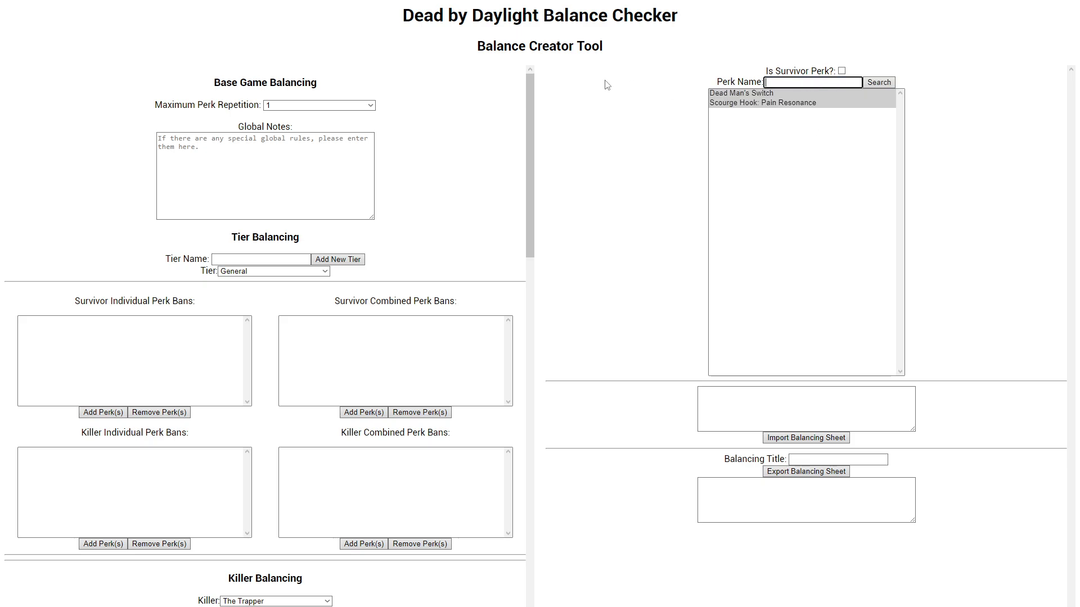
type("scourgem,hex")
key("Return")
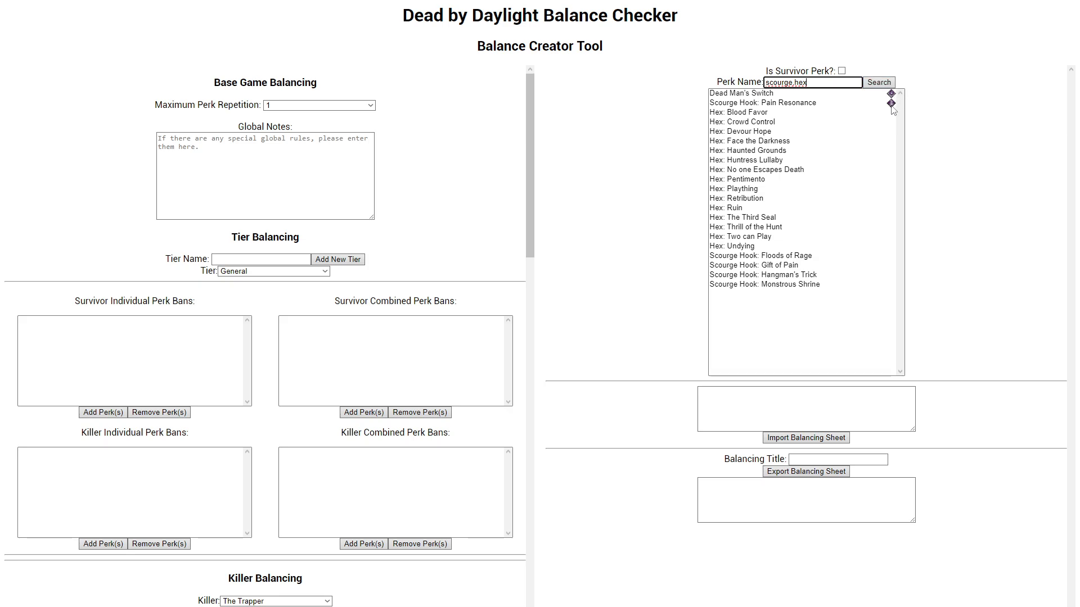
Step: Select Hex: Crowd Control through Hex: No one Escapes Death and search the killer perks for "eolpmgpeiorngm"
left_click_drag(771, 123, 757, 171)
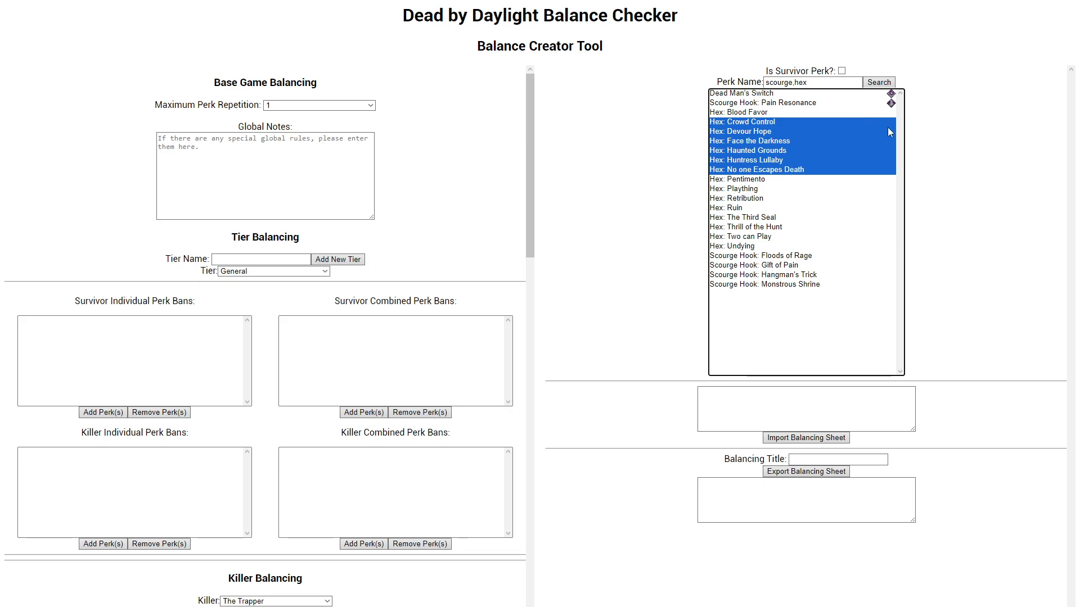
triple_click(832, 84)
type("eolpmgpeiorngm")
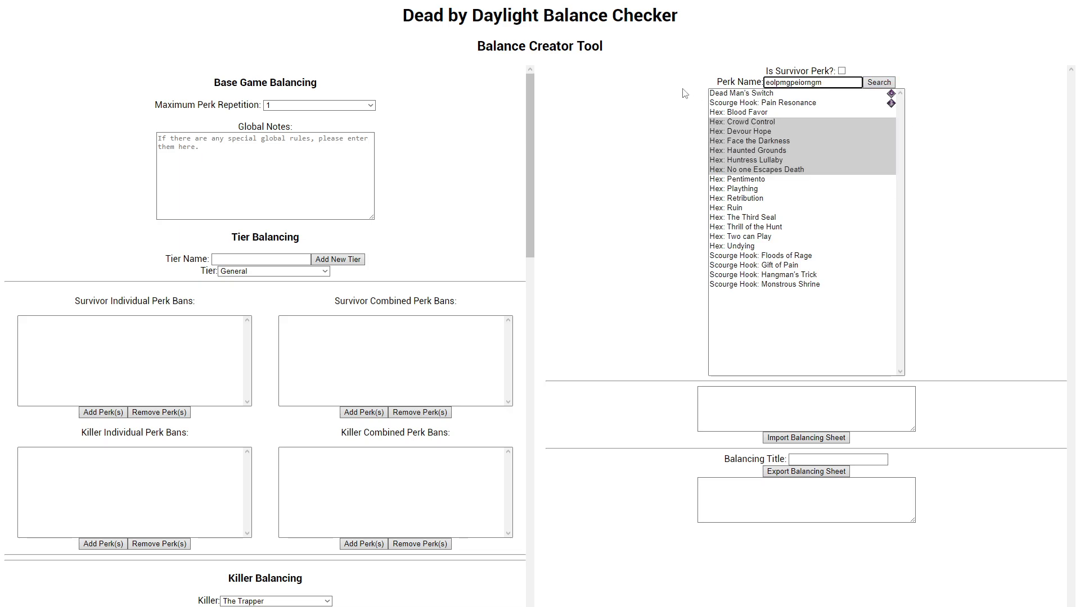
key("Return")
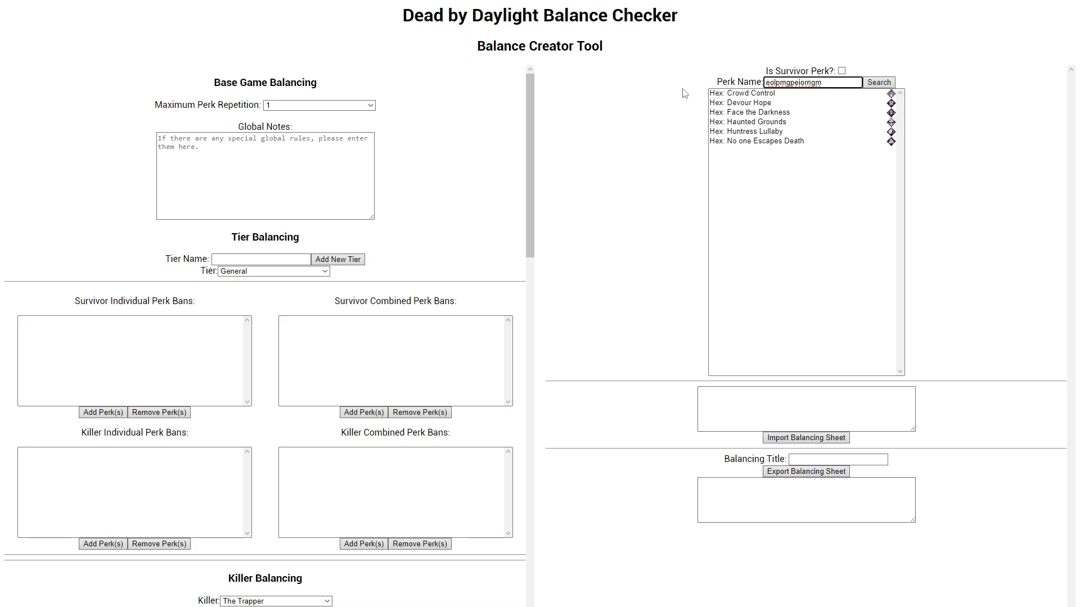
Step: Clear the perk name and search with it empty to list all killer perks
left_click_drag(834, 86, 619, 85)
key("BackSpace")
key("Return")
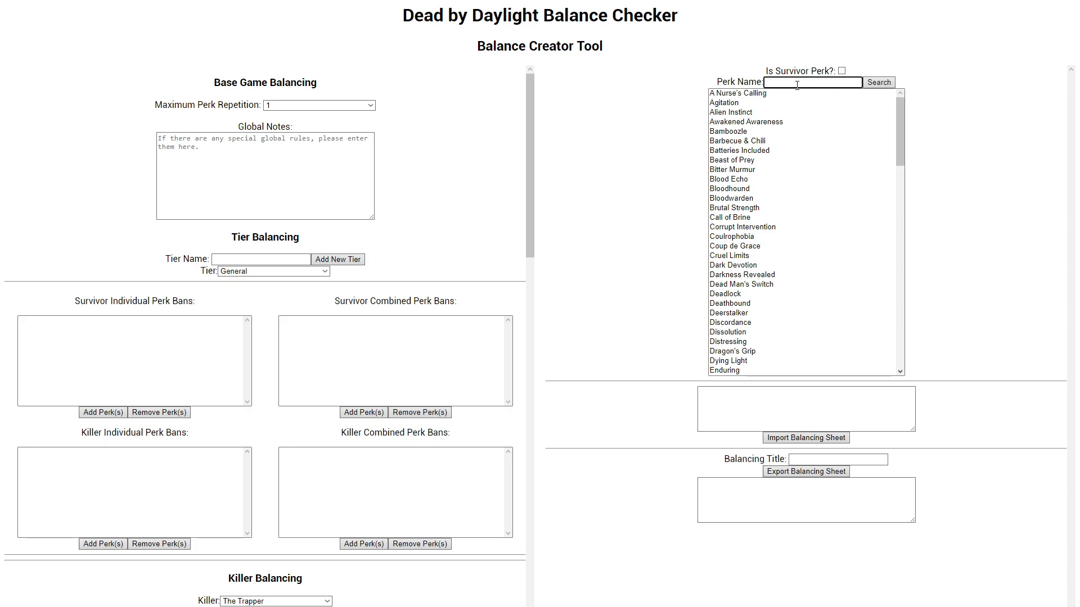
Step: Search for "dead man" and select Dead Man's Switch, and search for "pain" and add Scourge Hook: Pain Resonance to the selection
type("dead man")
left_click(796, 94)
triple_click(817, 78)
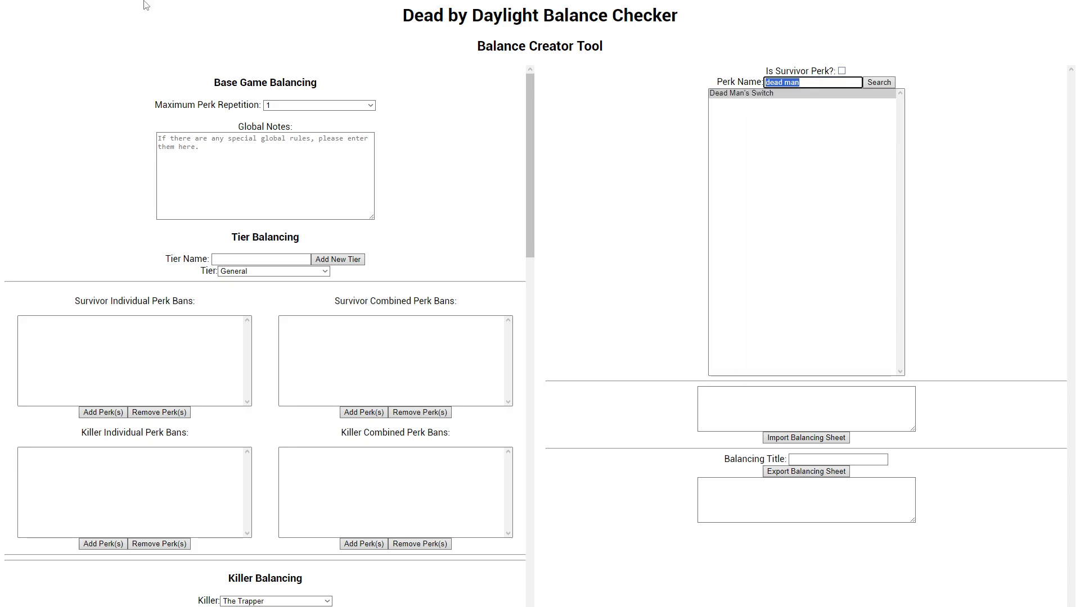
type("pain")
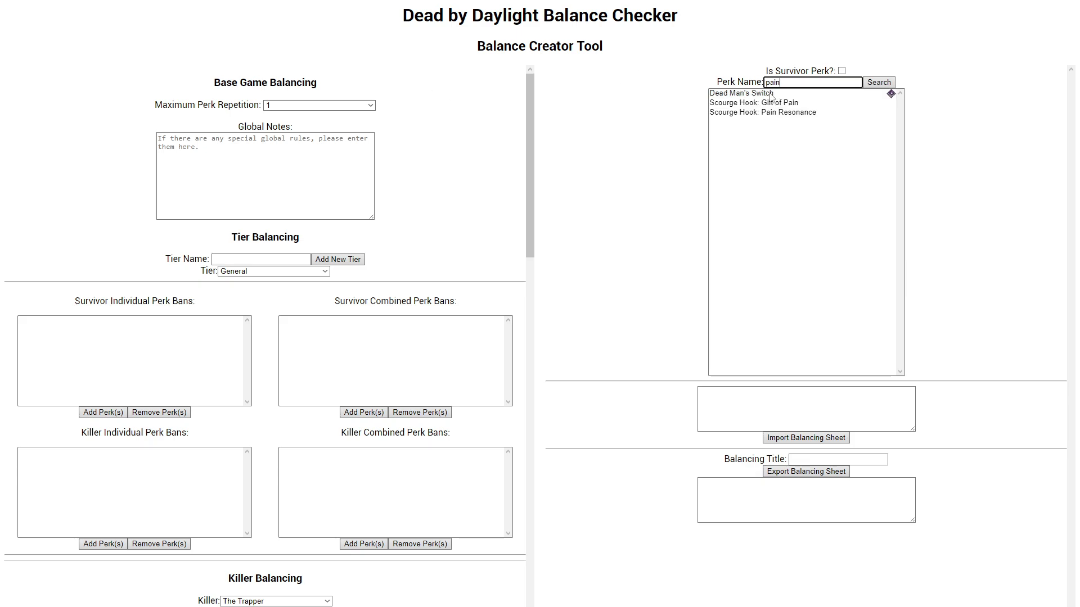
left_click(782, 113, "ctrl")
Step: Search the killer perks for "eruption" and select Eruption together with Dead Man's Switch and Scourge Hook: Pain Resonance
left_click(776, 82)
double_click(776, 82)
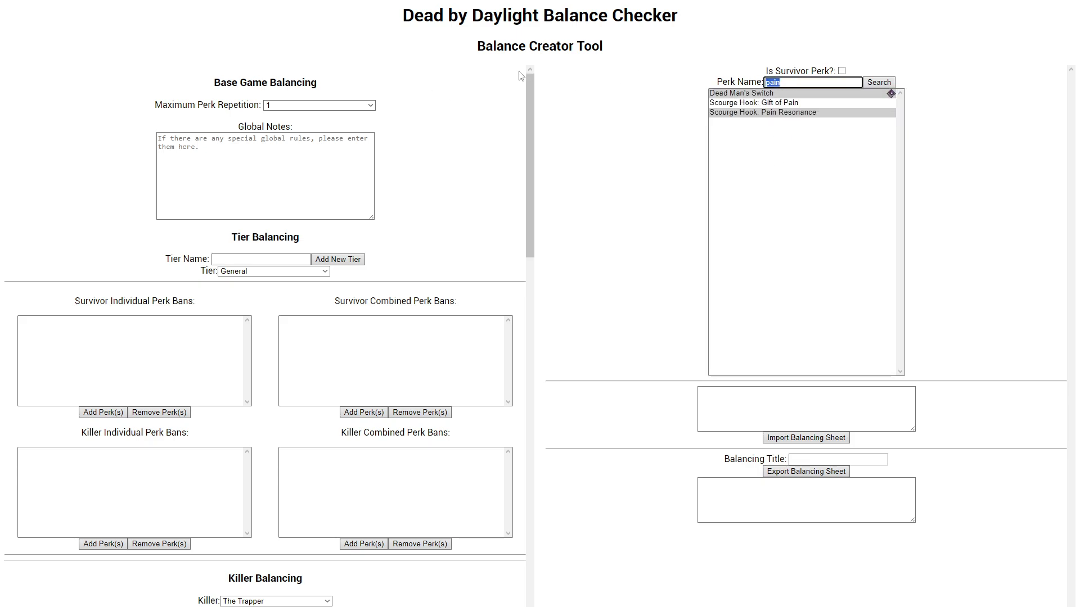
key("BackSpace")
type("eruption")
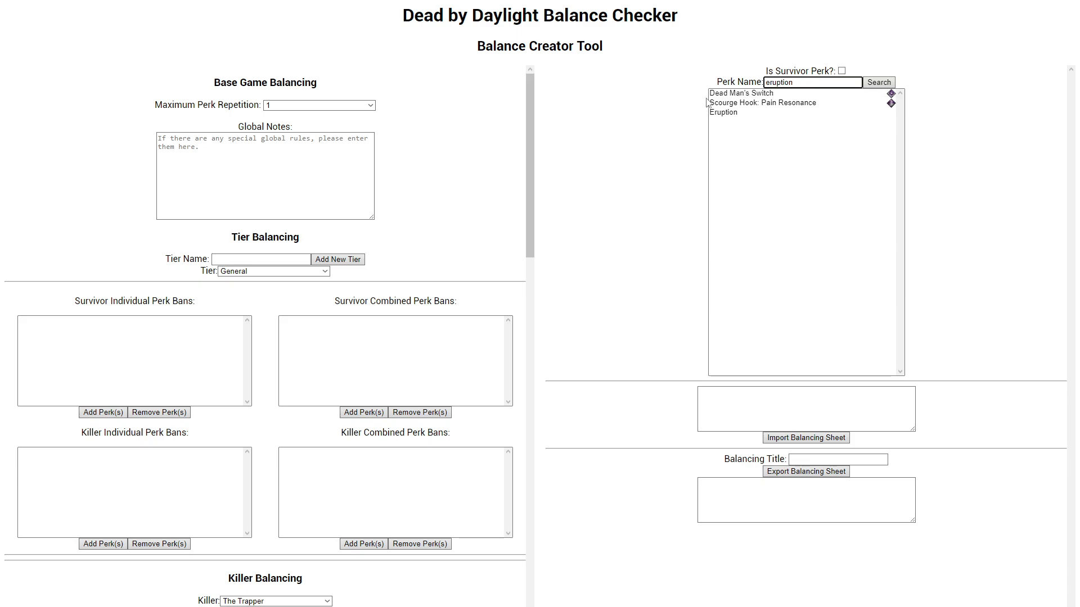
left_click(738, 95)
left_click_drag(738, 97, 737, 112)
Step: Search the killer perks for "deadlock" and select Deadlock together with the three perks already chosen
left_click_drag(840, 82, 227, 82)
type("deadlock")
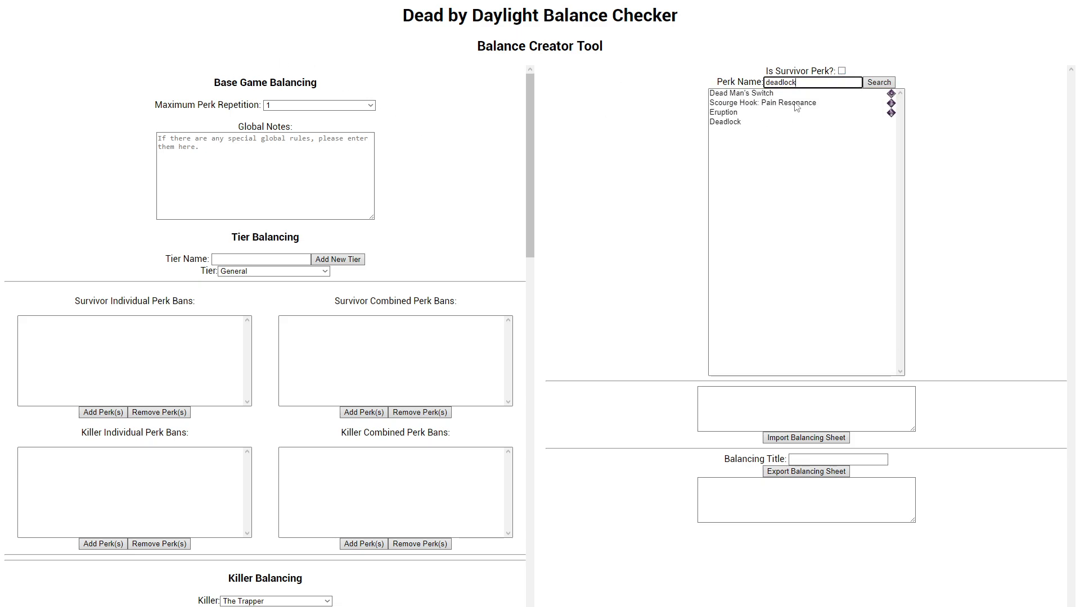
left_click_drag(793, 94, 795, 124)
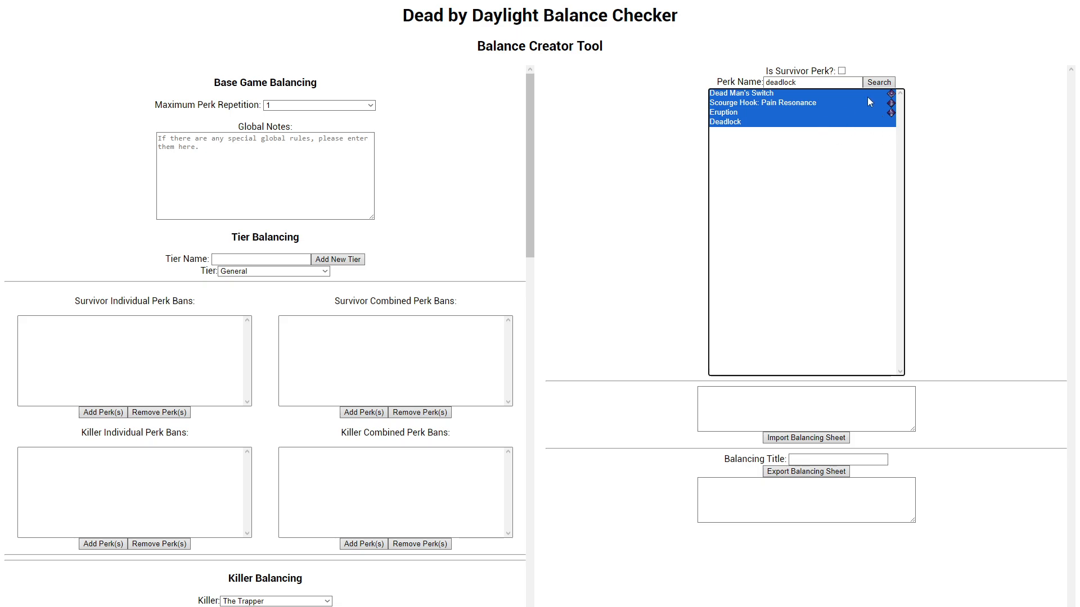
Step: Clear the perk name and list all killer perks while keeping Dead Man's Switch, Pain Resonance, Eruption and Deadlock selected
double_click(791, 75)
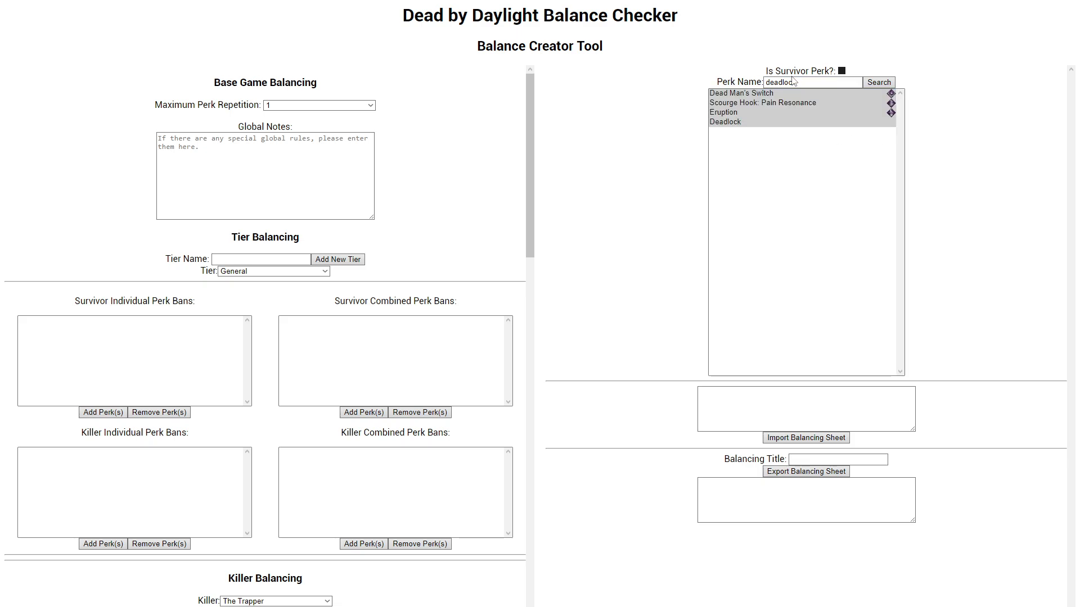
left_click_drag(802, 81, 632, 77)
key("BackSpace")
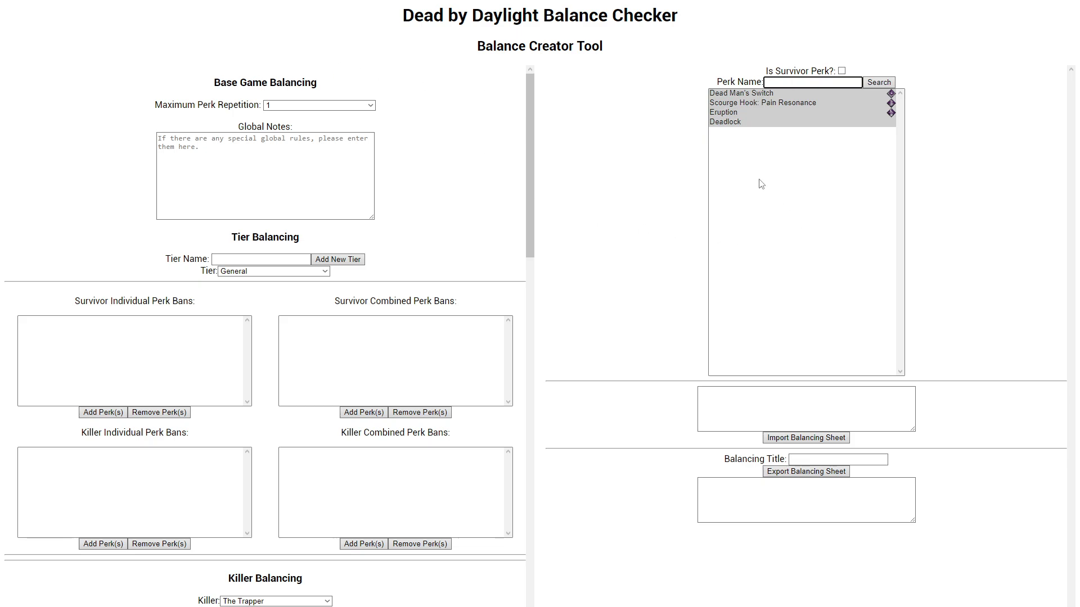
left_click(736, 123)
left_click_drag(806, 95, 792, 131)
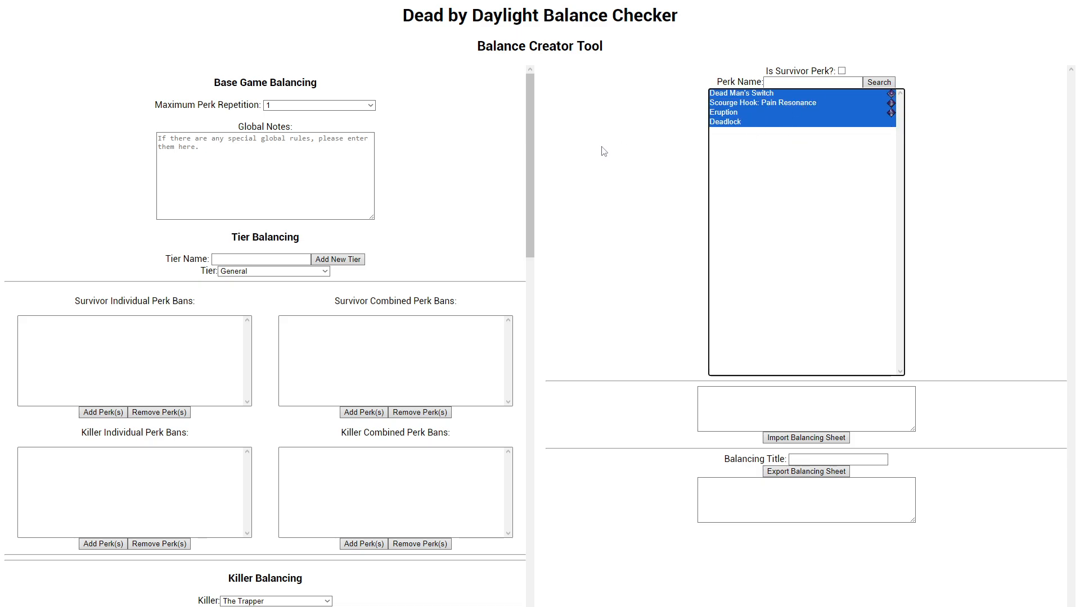
left_click(779, 83)
left_click_drag(765, 95, 765, 152)
left_click(885, 85)
left_click_drag(893, 126, 890, 99)
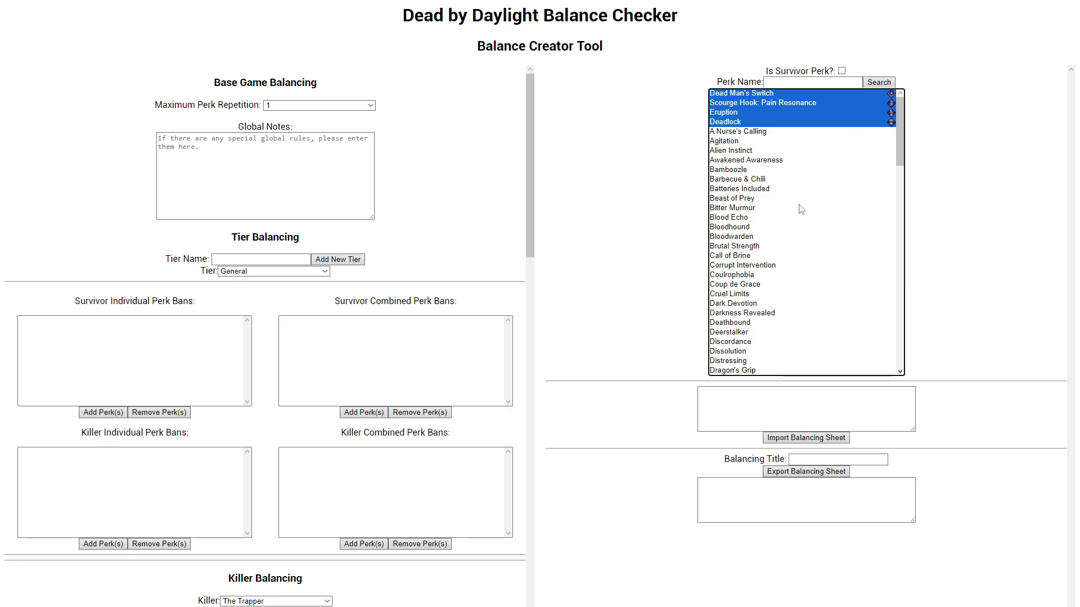
Step: Try selecting the range from A Nurse's Calling through Dark Devotion, and replace that selection with Deathbound alone
scroll(814, 235, "down", 15)
scroll(814, 234, "up", 15)
left_click_drag(760, 198, 763, 313)
left_click(765, 296, "ctrl")
left_click(765, 294, "ctrl")
left_click(767, 275, "ctrl")
left_click(771, 246, "ctrl")
left_click_drag(778, 132, 791, 305)
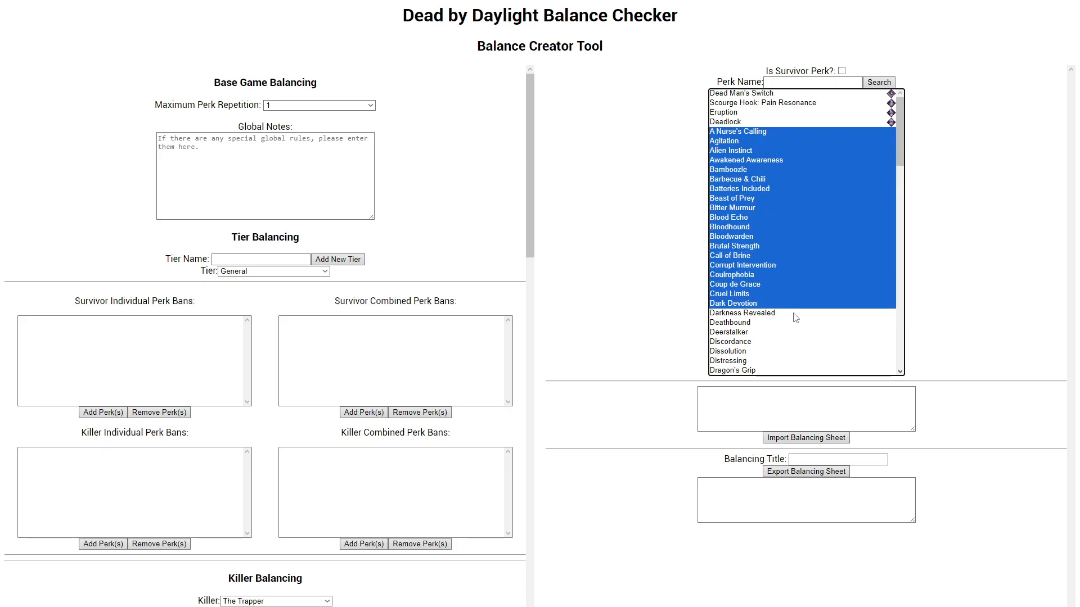
left_click(771, 353, "ctrl")
left_click(759, 323)
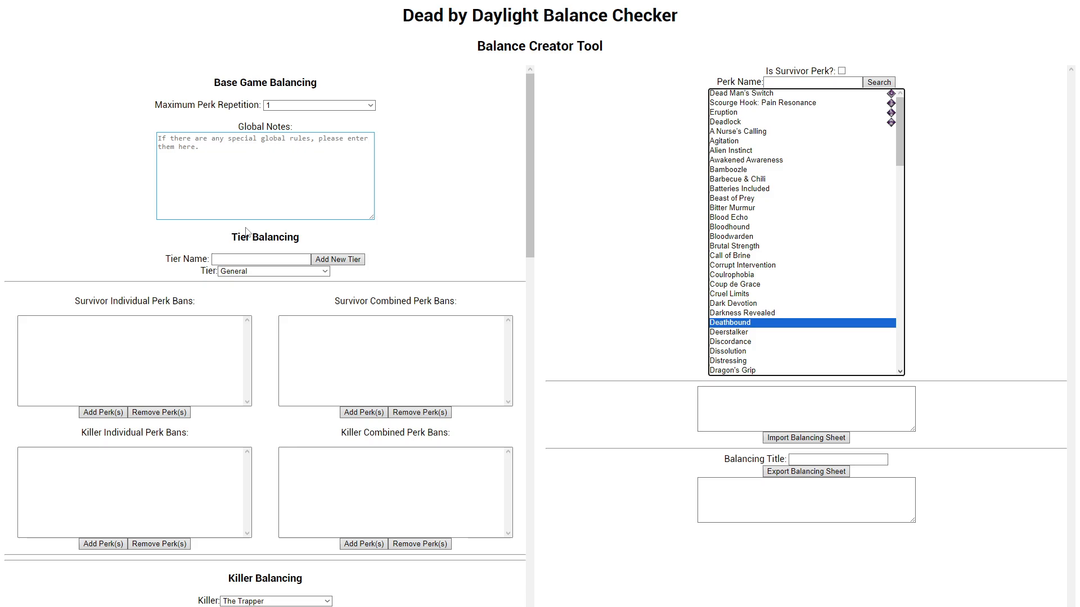
scroll(311, 399, "down", 4)
scroll(247, 393, "up", 20)
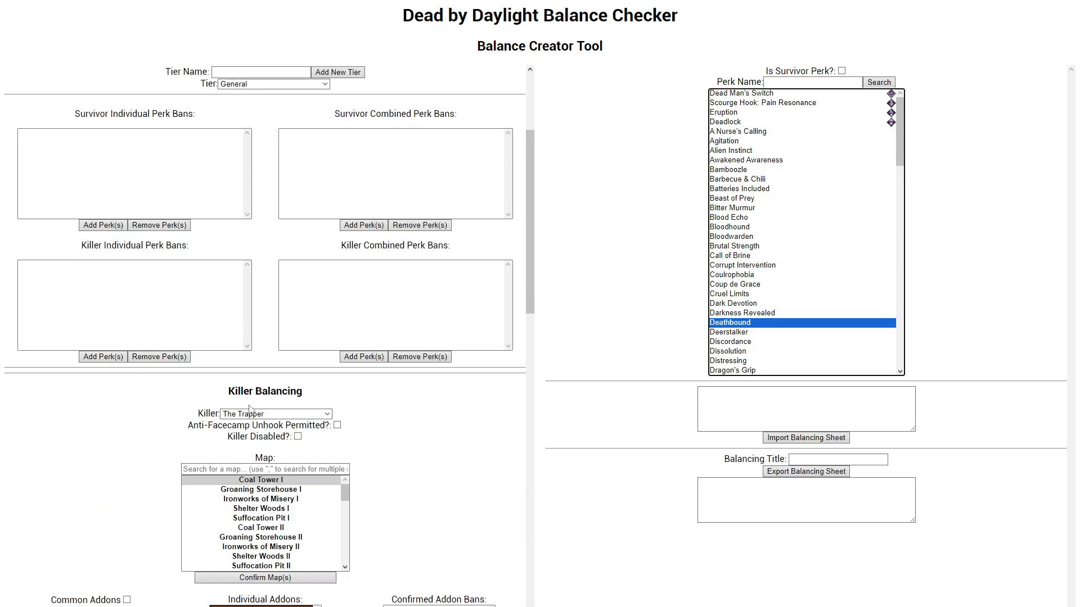
scroll(243, 390, "down", 12)
scroll(284, 425, "up", 12)
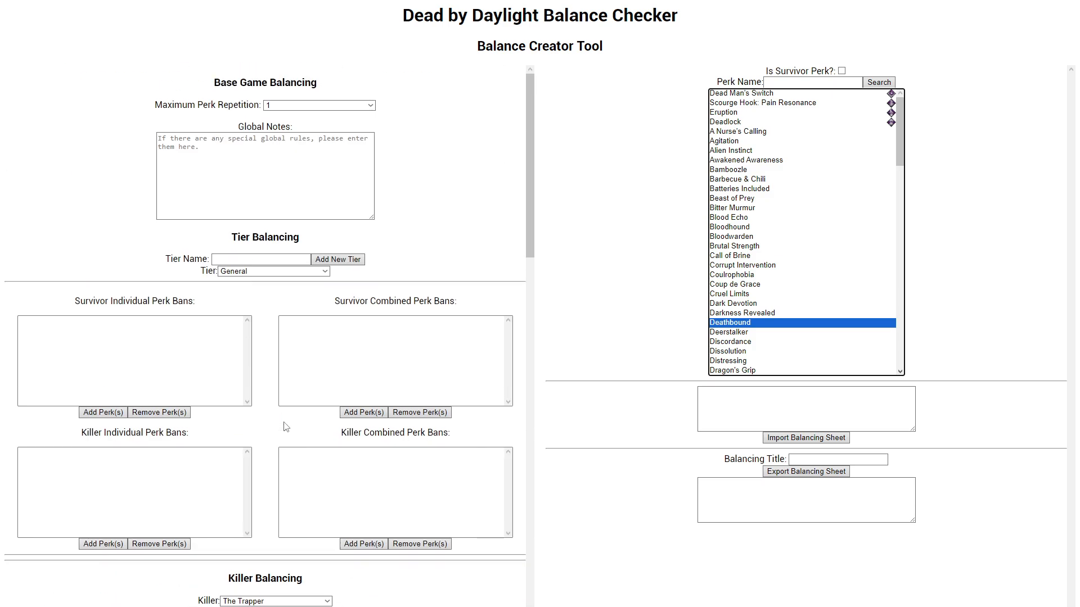
left_click(806, 285)
left_click(805, 150)
left_click(808, 122)
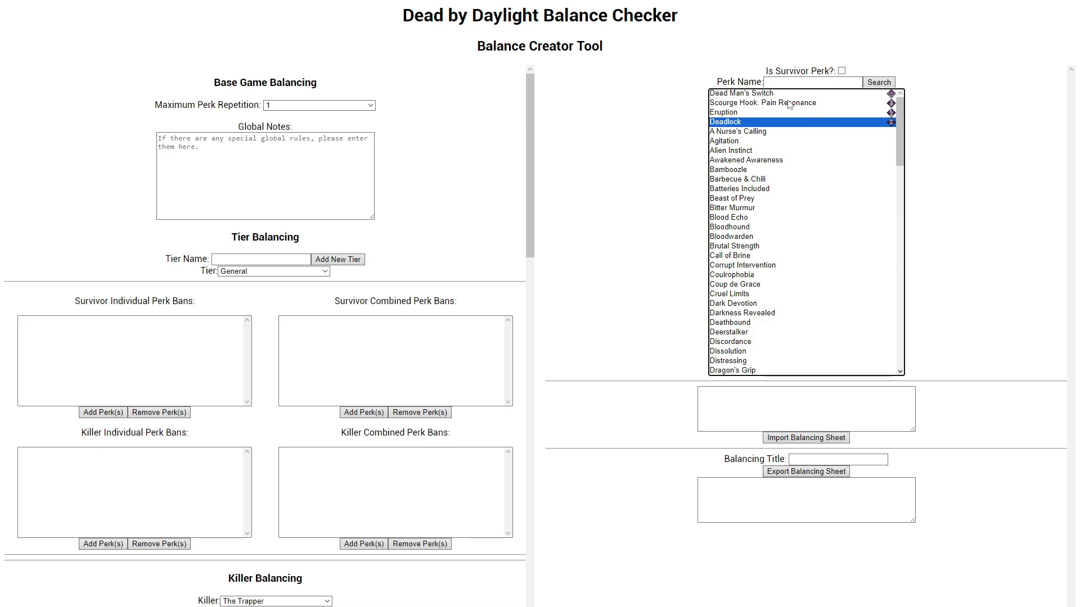
left_click_drag(793, 94, 804, 133)
left_click_drag(803, 93, 800, 265)
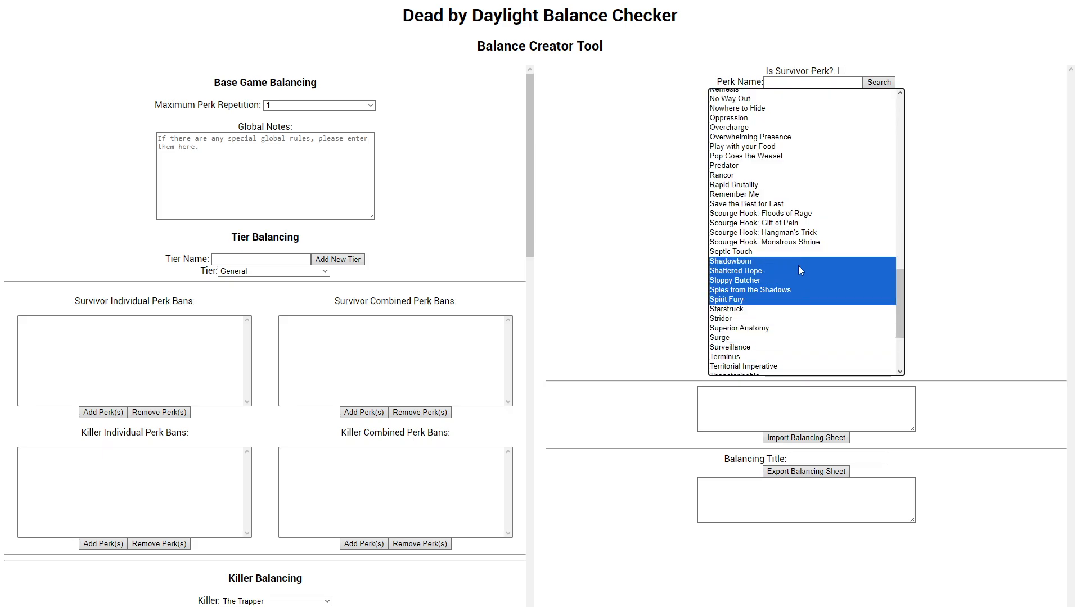
scroll(847, 300, "up", 8)
left_click(856, 300)
scroll(855, 297, "up", 5)
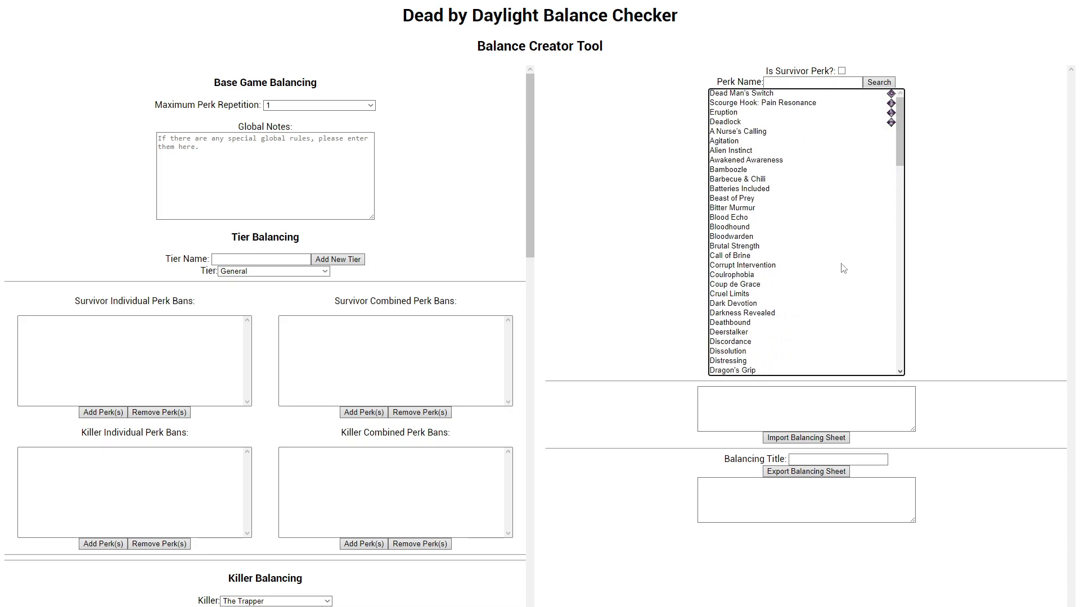
left_click(836, 248)
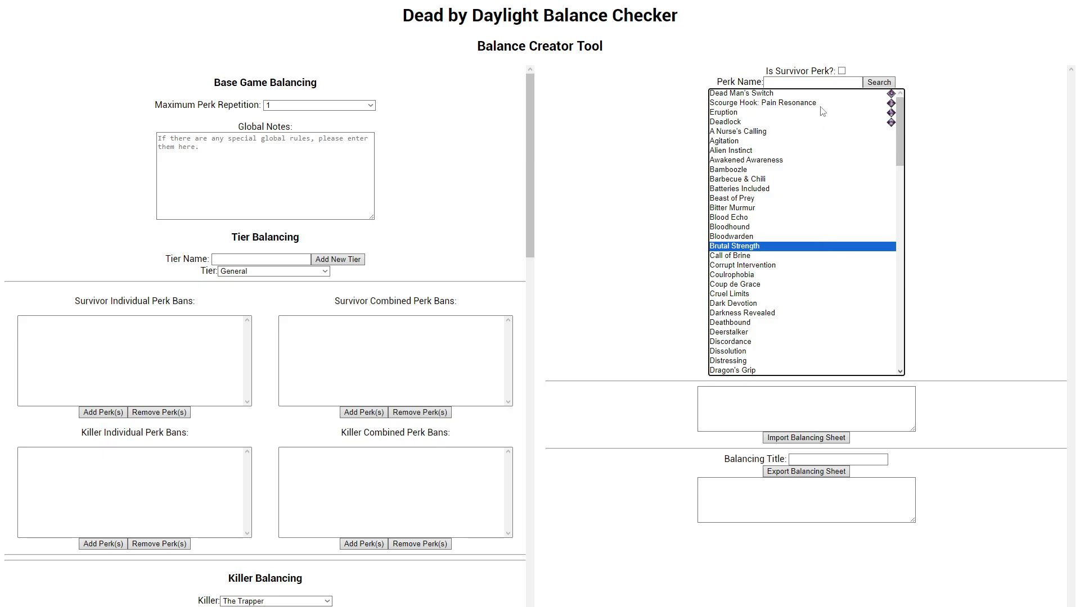
Step: Select Beast of Prey through Coulrophobia plus A Nurse's Calling, and search with an empty perk name to group them first
left_click(838, 95)
left_click(821, 83)
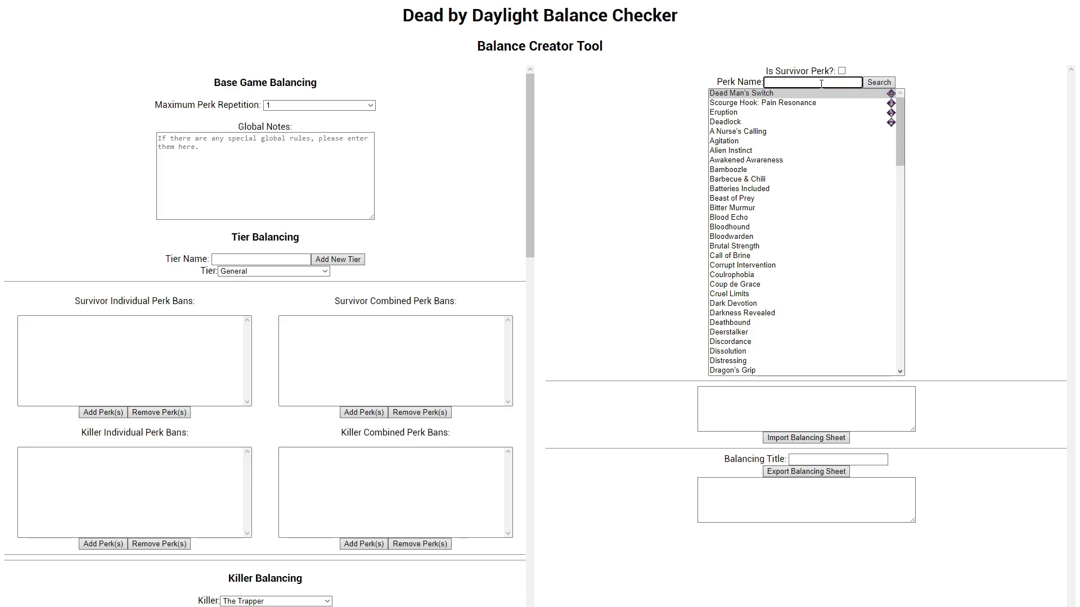
key("ctrl+a")
key("BackSpace")
left_click_drag(843, 94, 860, 141)
left_click(837, 199)
left_click(838, 275, "shift")
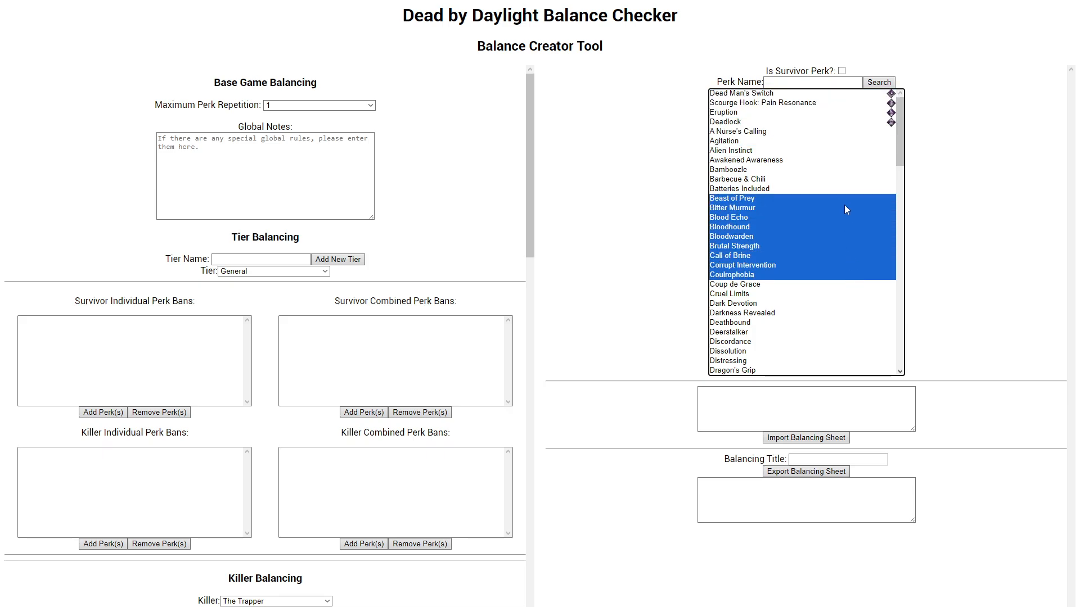
left_click(821, 132, "ctrl")
left_click(877, 85)
left_click_drag(855, 95, 861, 179)
Step: Add Cruel Limits and Dragon's Grip to the selected killer perks and search again with an empty perk name
left_click(832, 256, "ctrl")
left_click(821, 351, "ctrl")
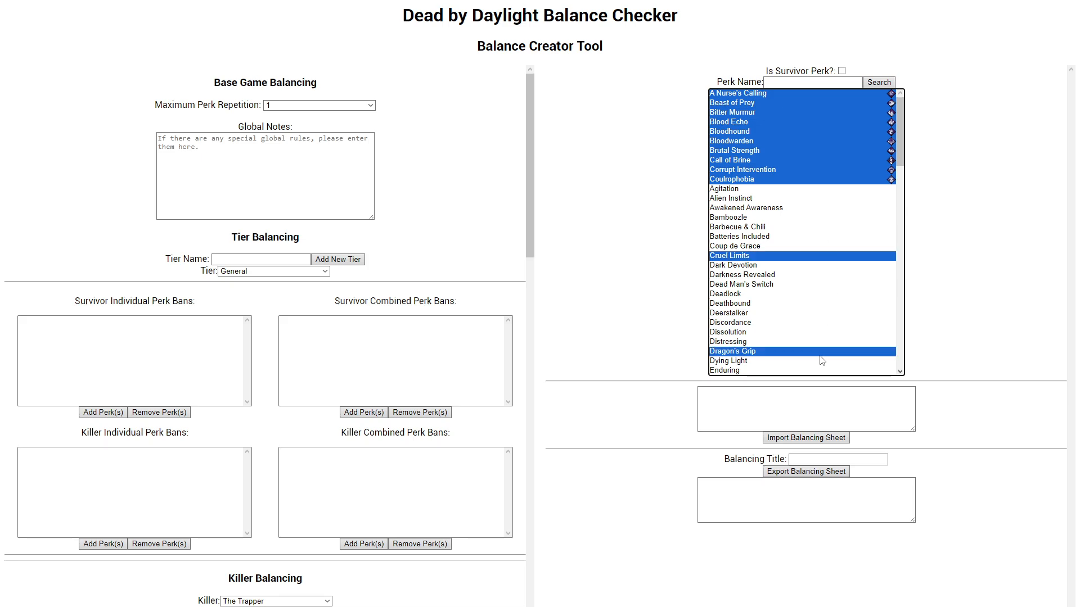
left_click(879, 84)
left_click_drag(862, 198, 859, 95)
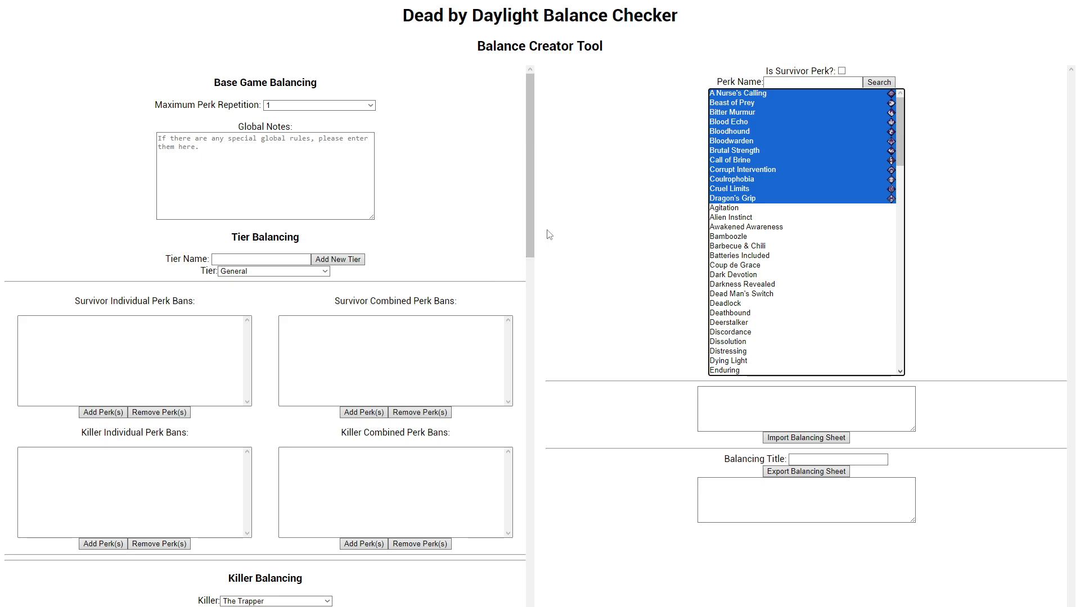
left_click(585, 218)
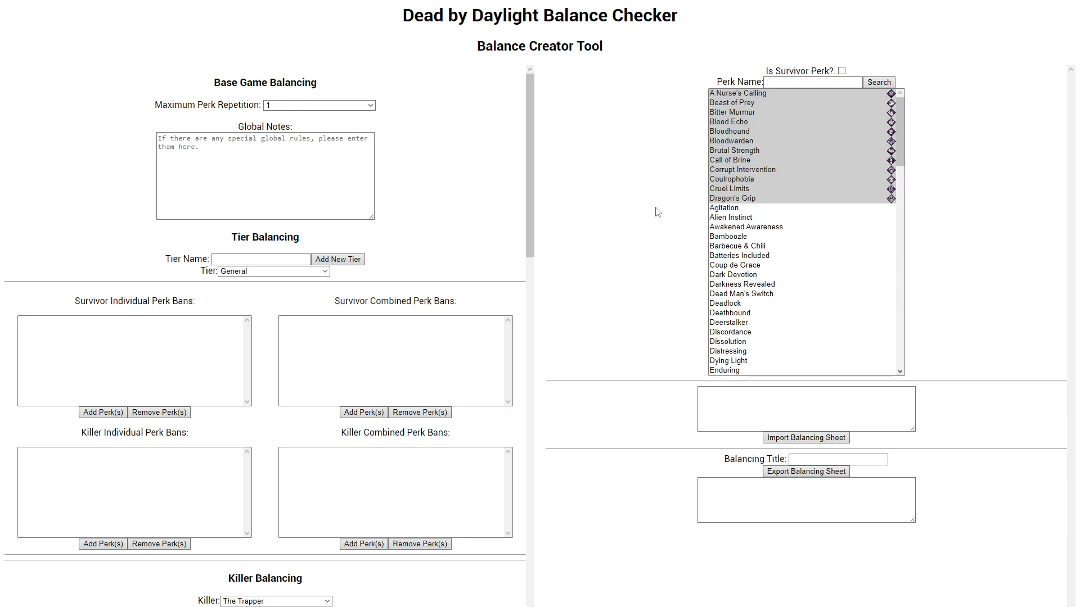
Step: Examine the Tier Balancing and Killer Balancing sections, including the perk ban, map, addon and item settings
scroll(450, 225, "down", 10)
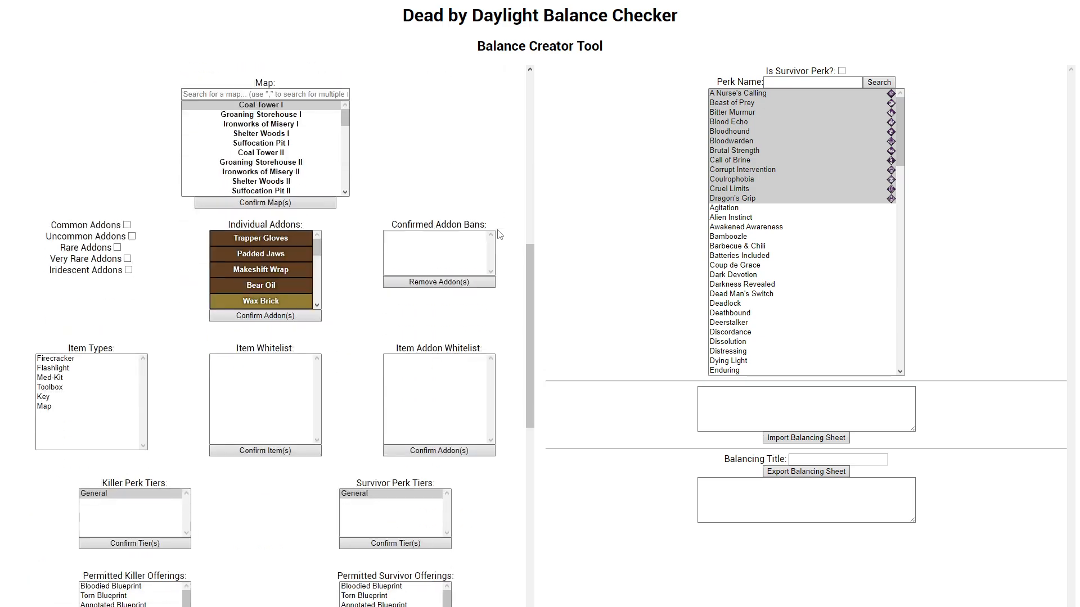
scroll(458, 212, "up", 10)
scroll(426, 264, "down", 6)
scroll(428, 265, "up", 6)
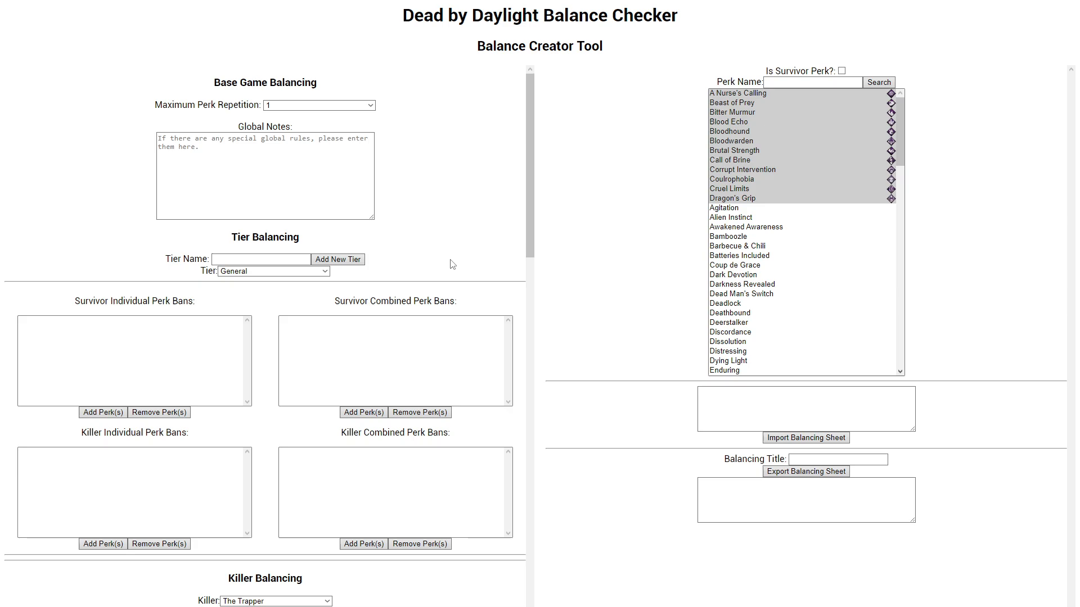
scroll(237, 238, "down", 7)
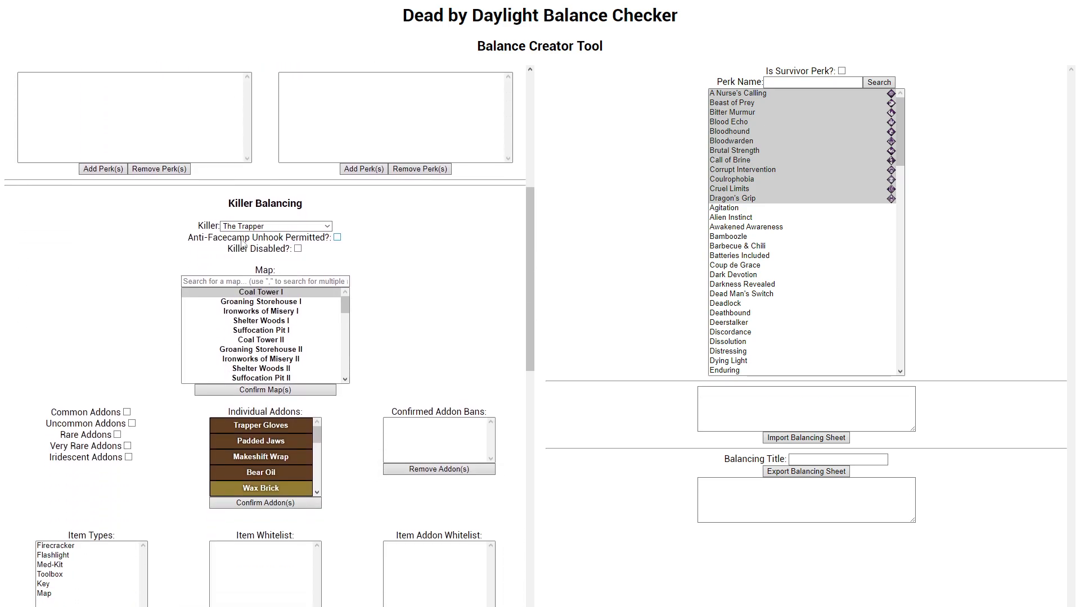
left_click_drag(232, 204, 334, 217)
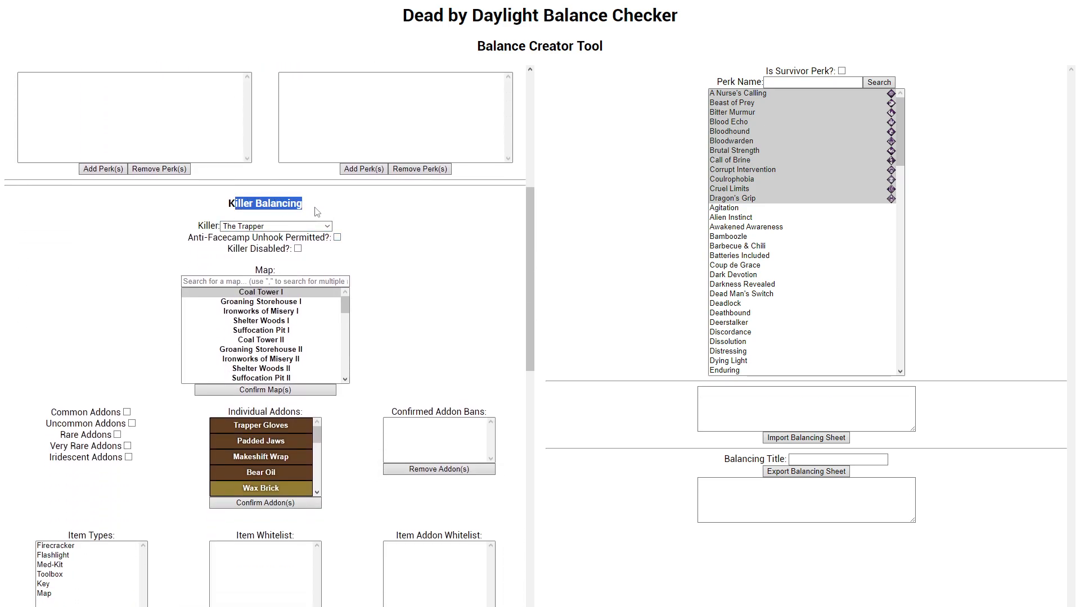
left_click(373, 244)
scroll(289, 276, "up", 7)
left_click(252, 259)
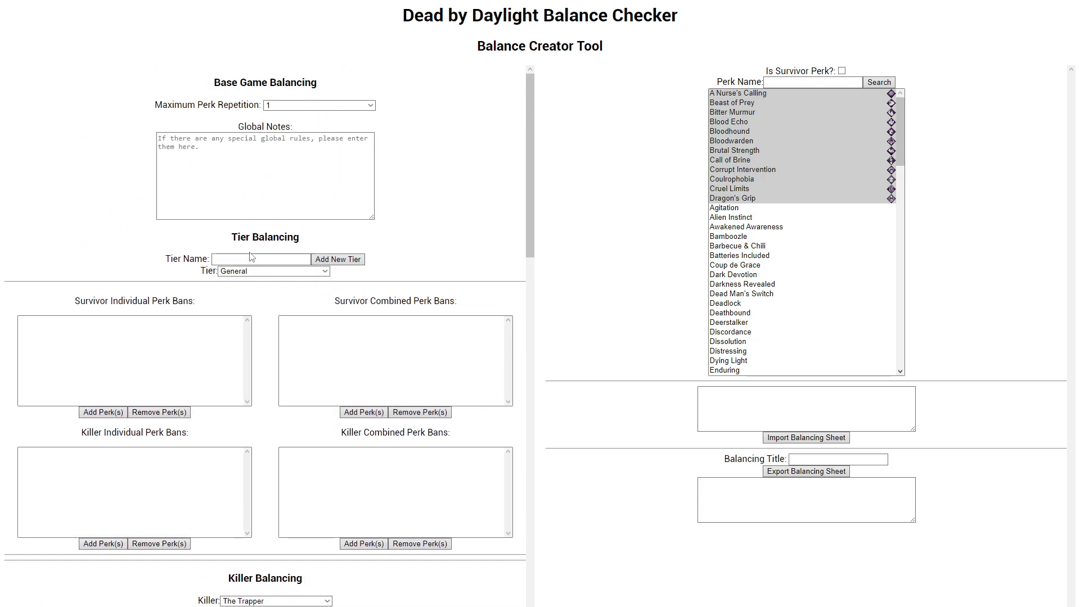
left_click_drag(224, 242, 322, 240)
left_click(287, 295)
scroll(267, 290, "down", 3)
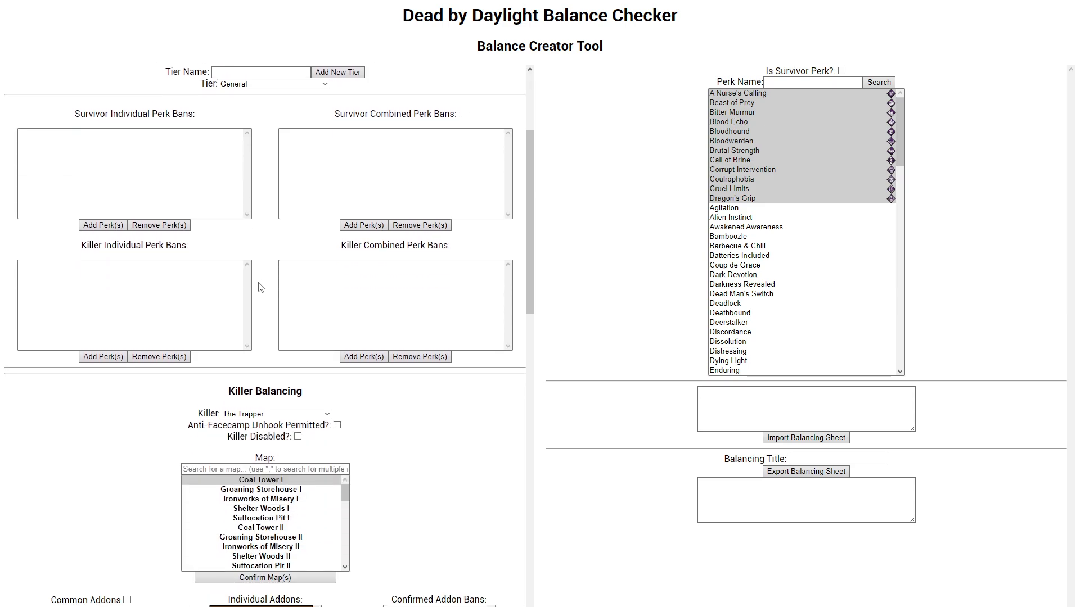
scroll(262, 269, "down", 6)
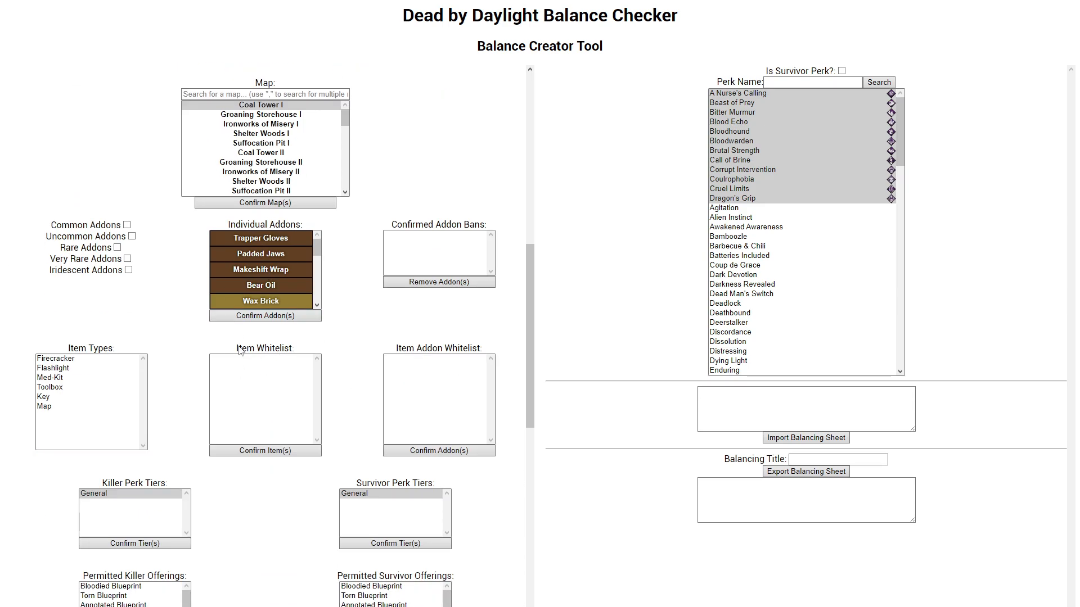
scroll(208, 348, "up", 10)
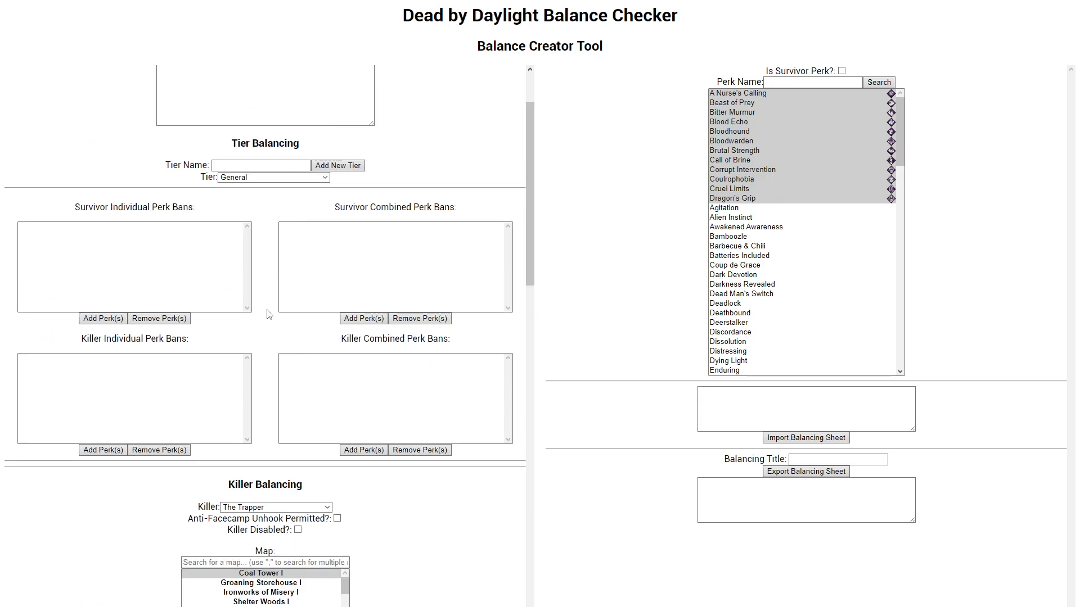
Step: Examine the tier choices in Tier Balancing, keep General chosen, and compare them with the perk tier lists under Killer Balancing
left_click(249, 272)
left_click(247, 281)
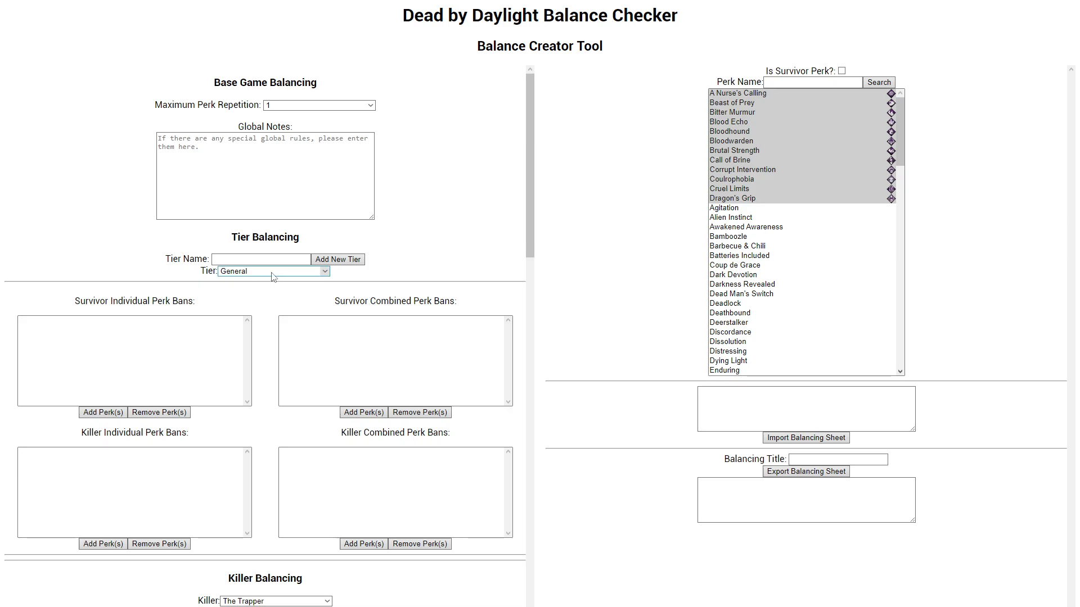
left_click(225, 272)
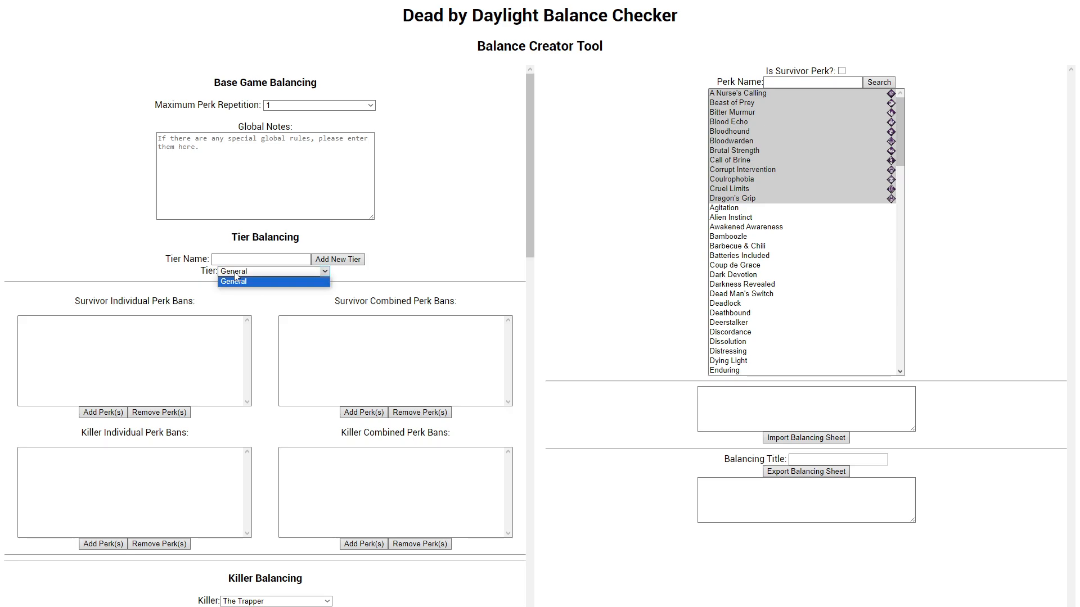
left_click(230, 281)
scroll(262, 320, "down", 5)
scroll(263, 320, "down", 18)
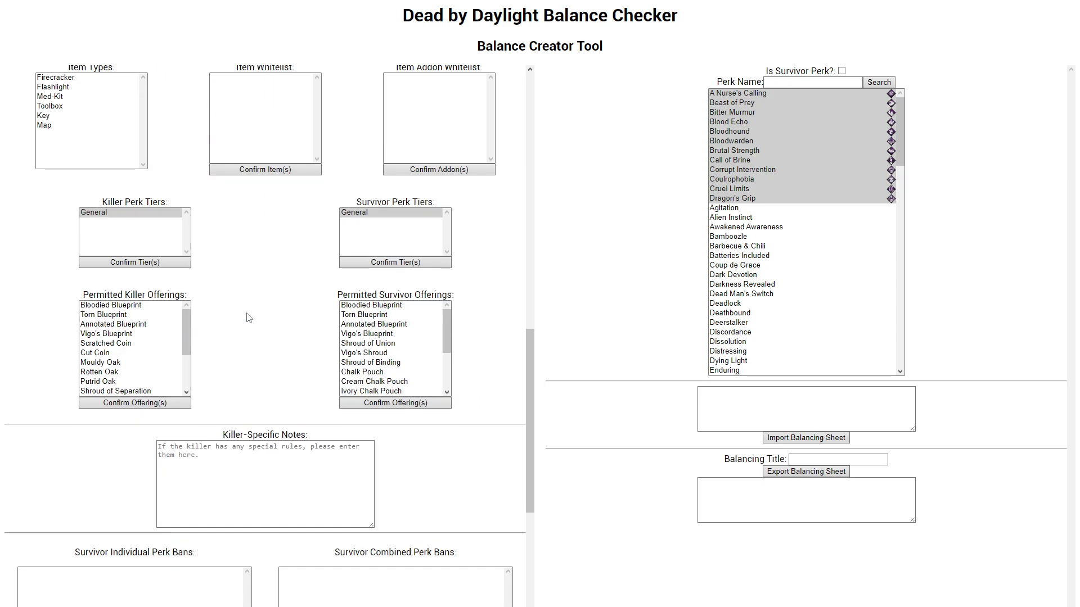
scroll(243, 318, "up", 20)
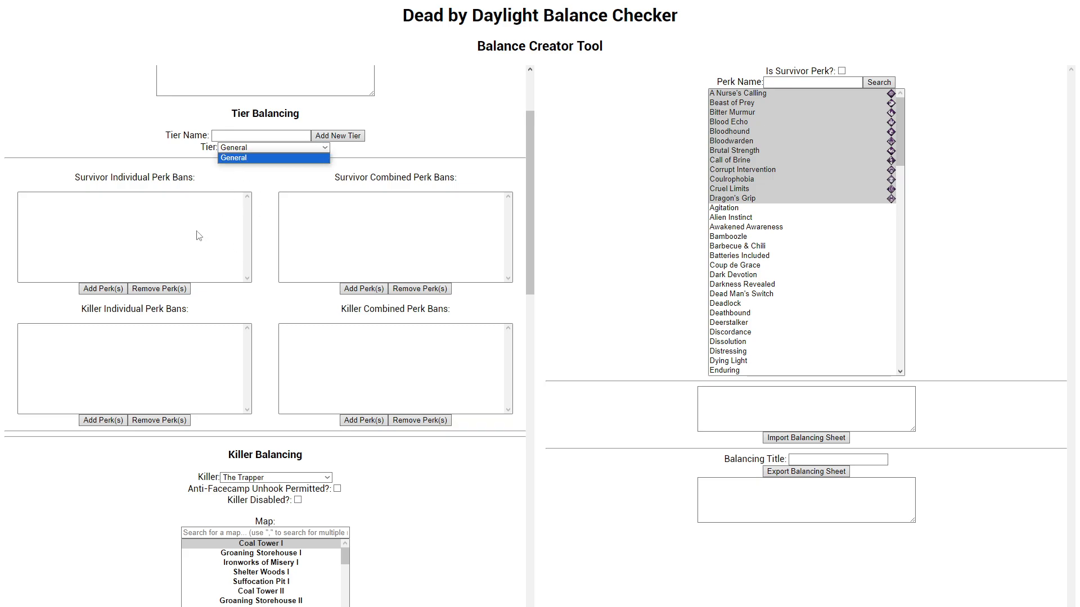
scroll(168, 253, "down", 5)
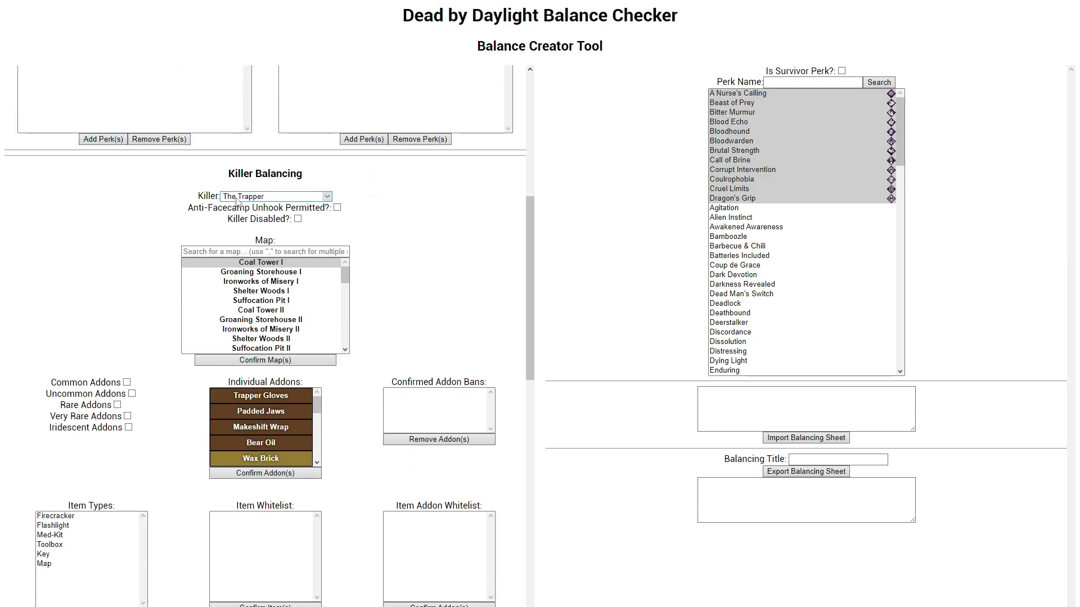
Step: Examine the Killer Balancing settings for The Trapper, including the Killer Perk Tiers, Survivor Perk Tiers and permitted offerings
left_click(276, 196)
scroll(120, 242, "down", 5)
scroll(125, 250, "down", 4)
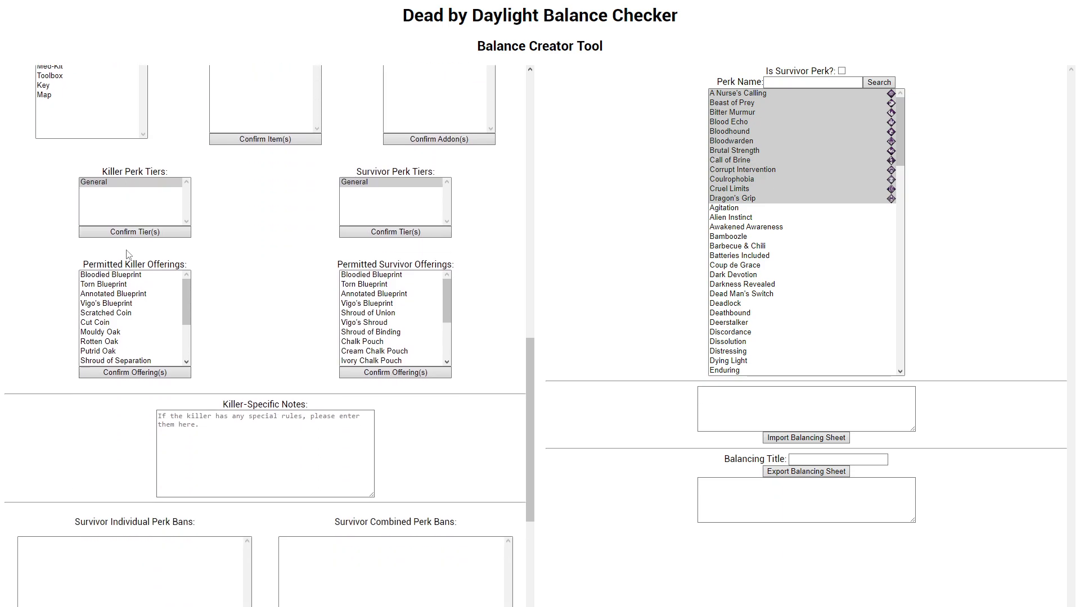
scroll(107, 315, "up", 4)
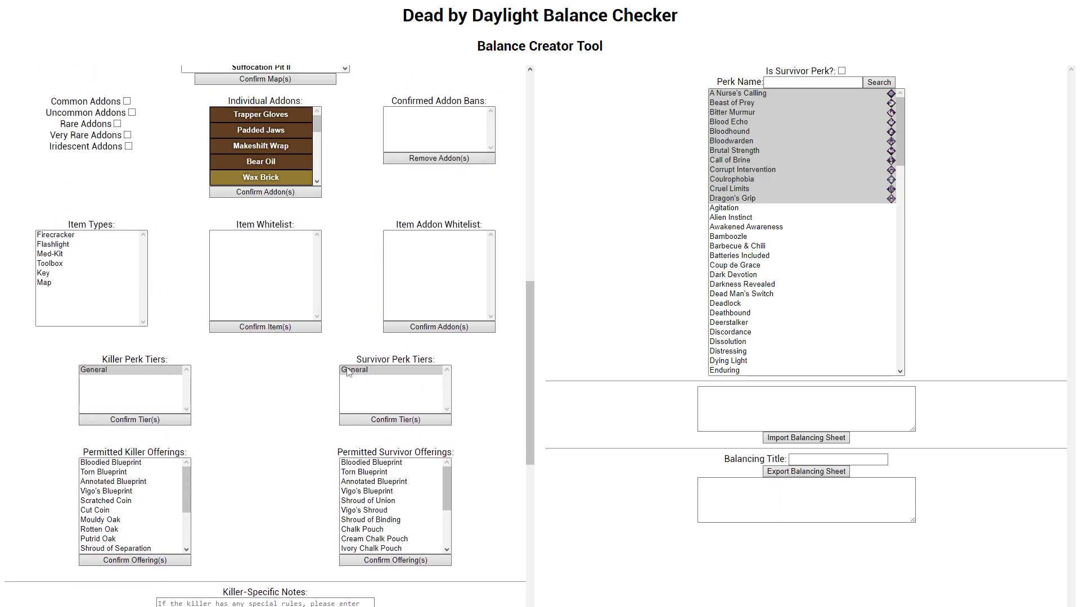
scroll(235, 337, "up", 10)
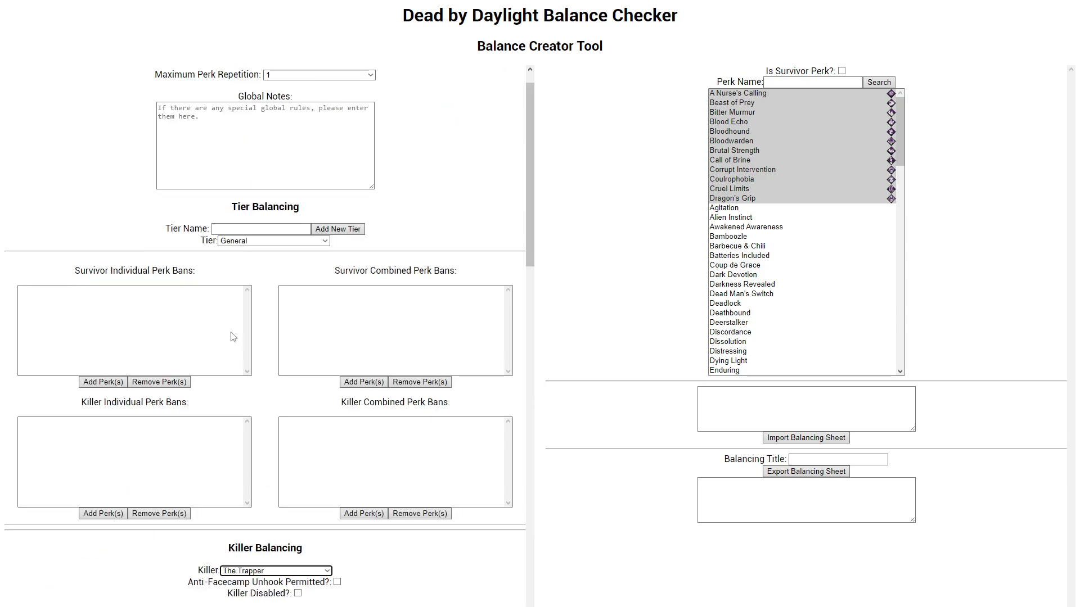
scroll(236, 342, "down", 10)
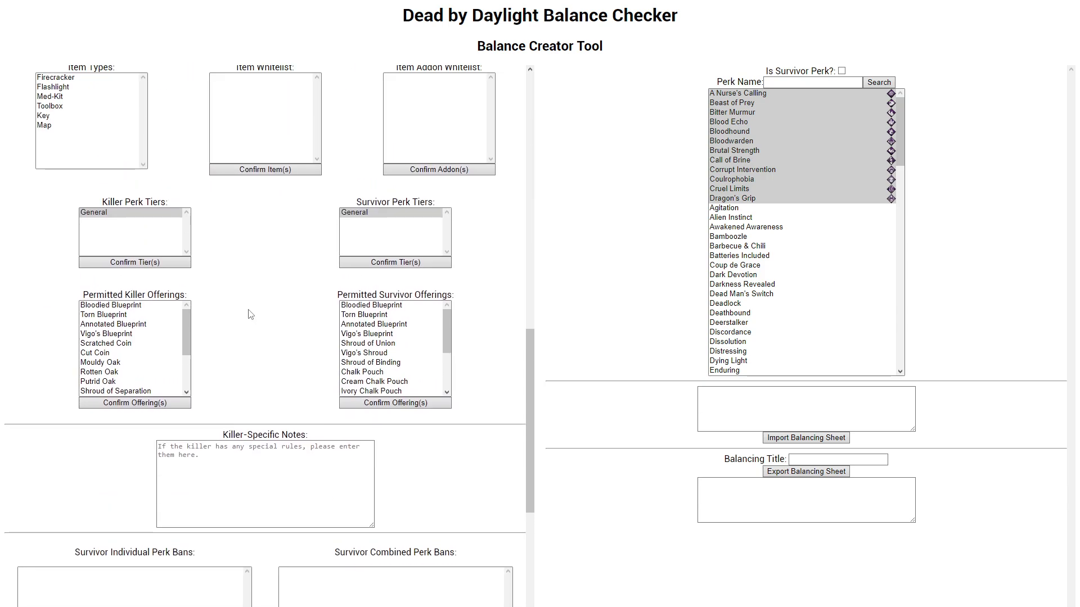
scroll(261, 307, "up", 10)
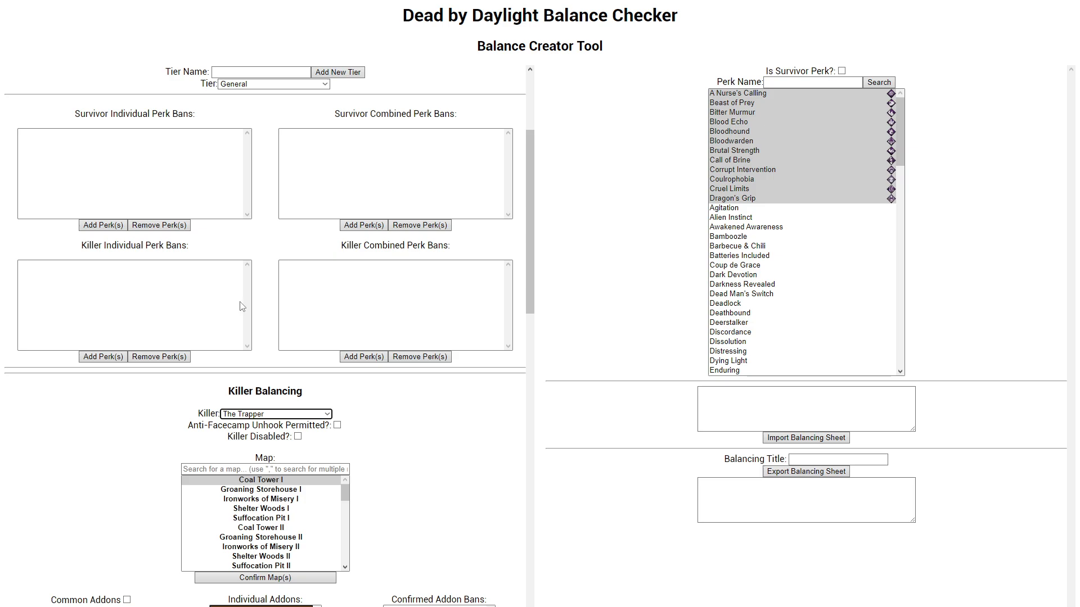
scroll(248, 315, "up", 3)
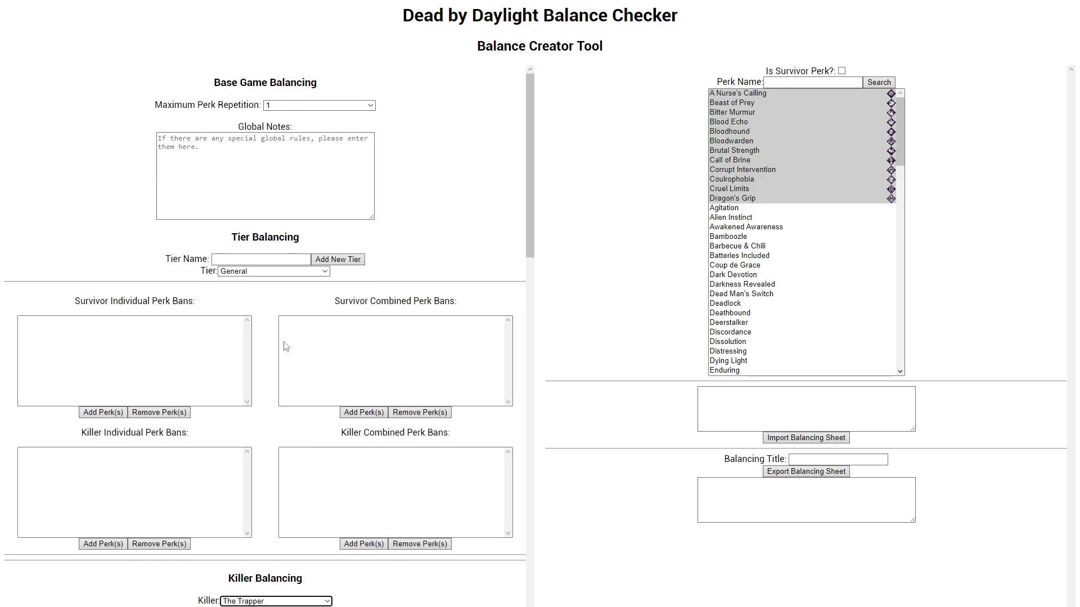
Step: Check the list of available tiers again and keep General as the tier for the perk bans
left_click(273, 273)
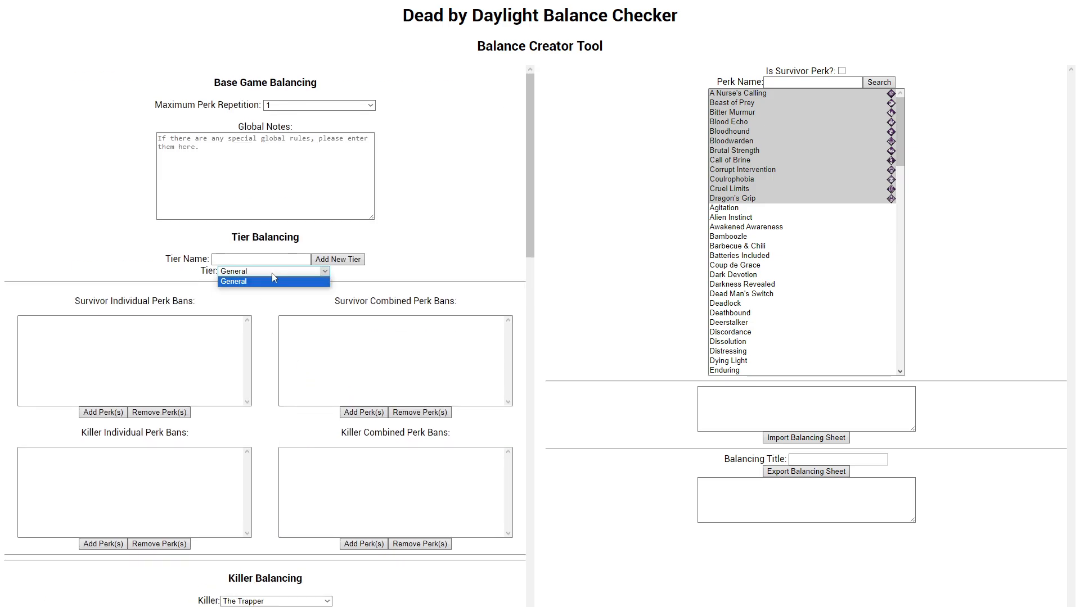
left_click(239, 277)
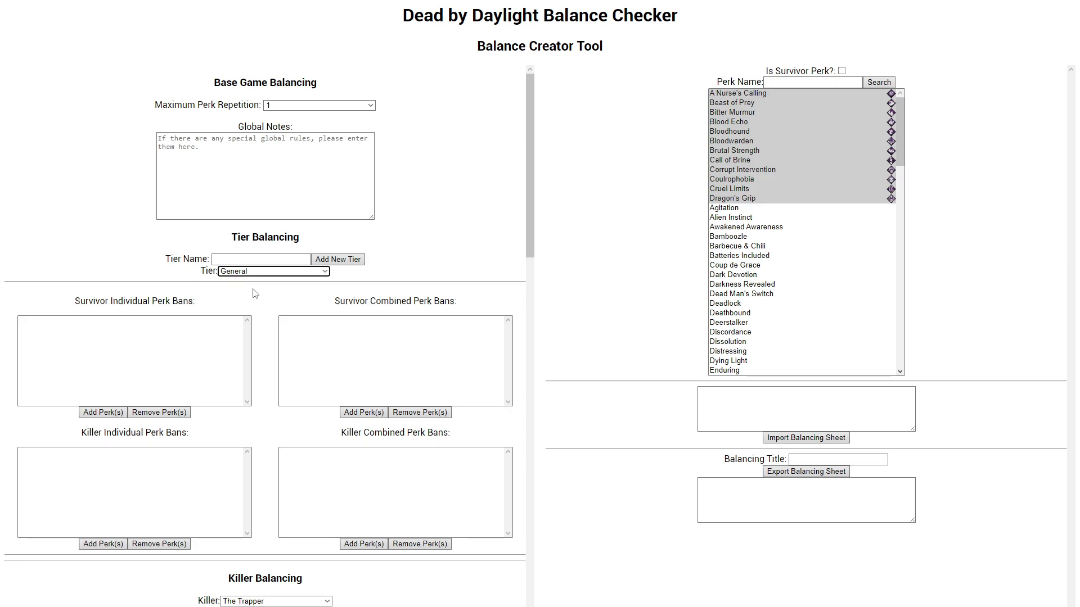
left_click(324, 271)
scroll(202, 324, "down", 1)
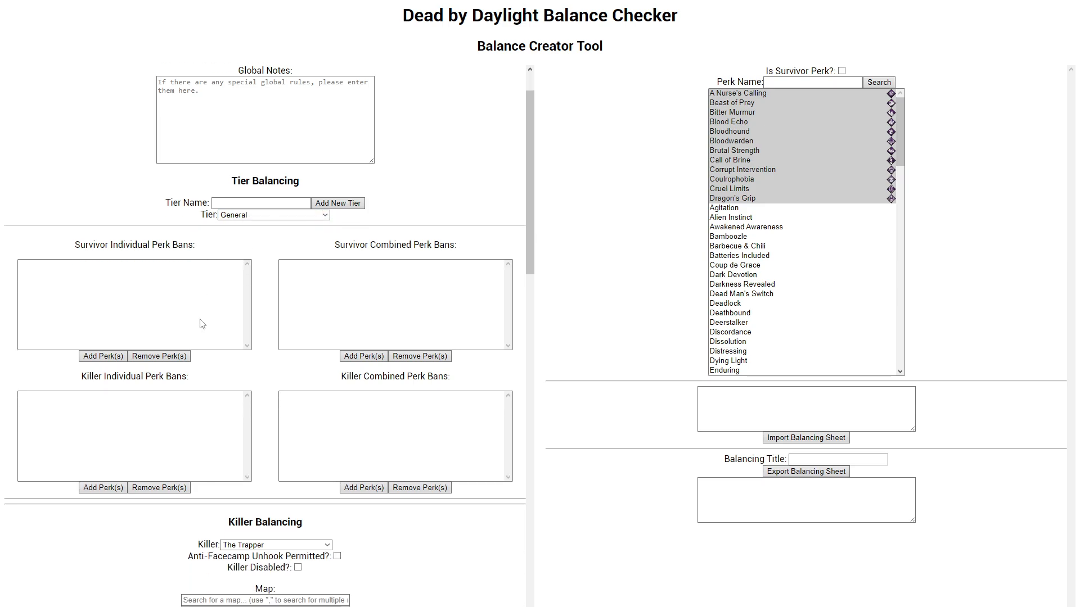
scroll(202, 324, "down", 1)
left_click(257, 179)
left_click(254, 184)
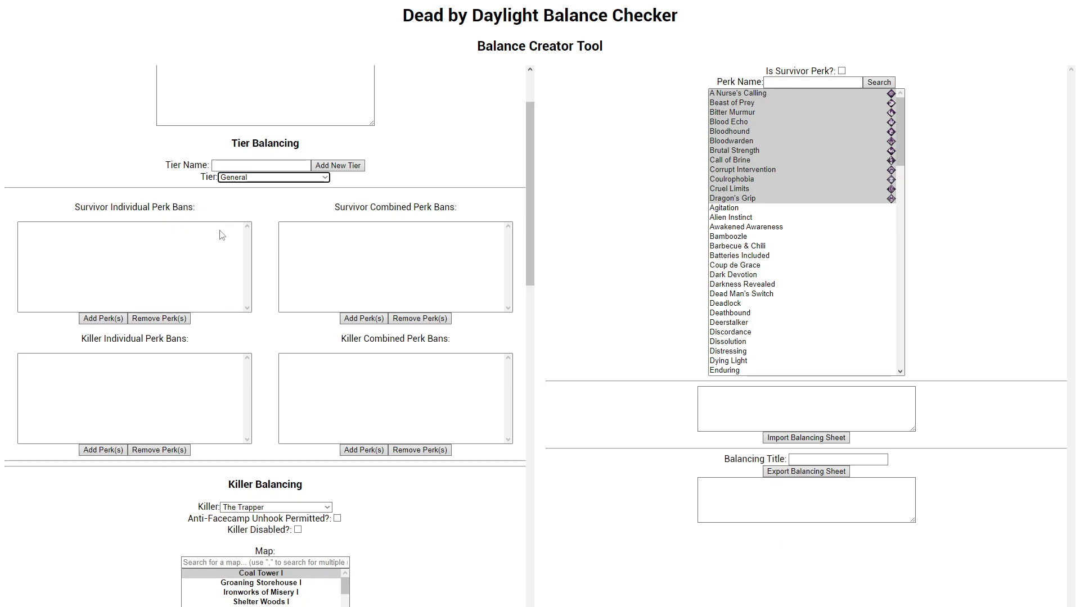
Step: Select only Alien Instinct, turn on the survivor perk filter, and search with an empty perk name to list the survivor perks
left_click(178, 257)
left_click(834, 220)
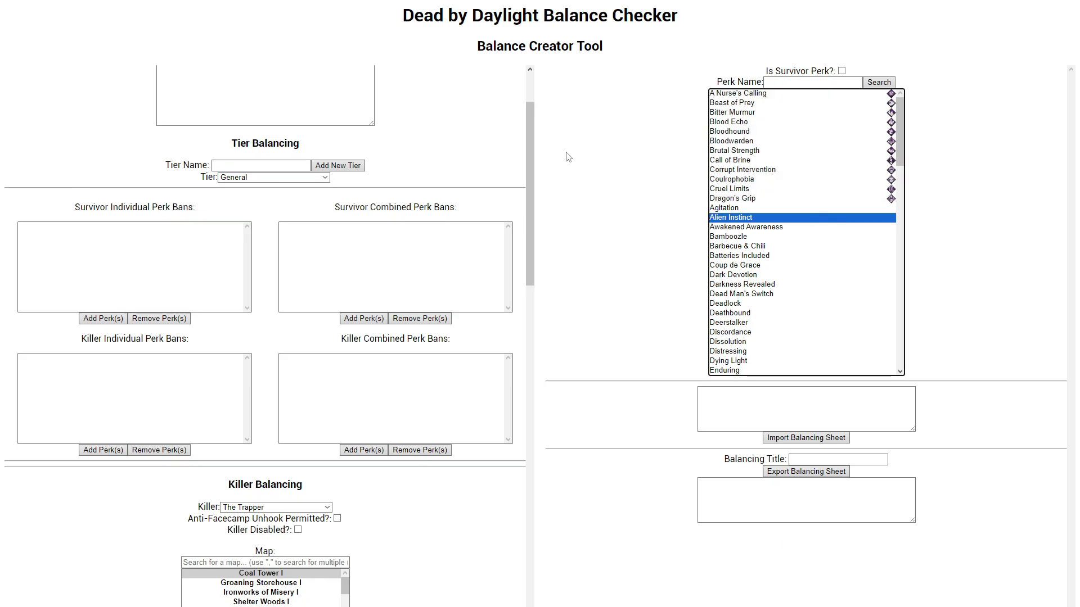
left_click_drag(195, 208, 64, 209)
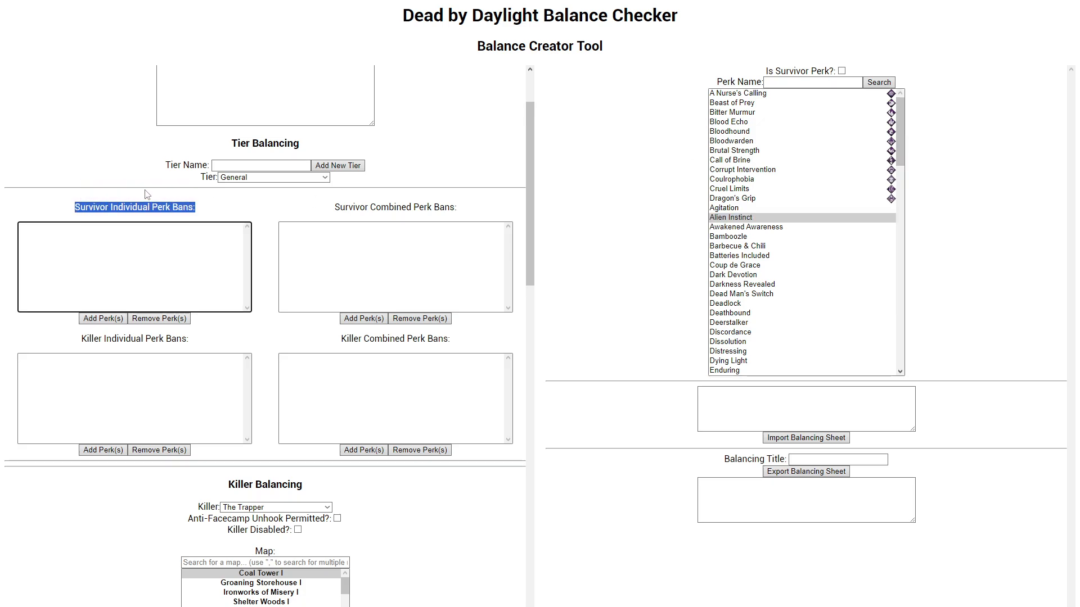
left_click(160, 206)
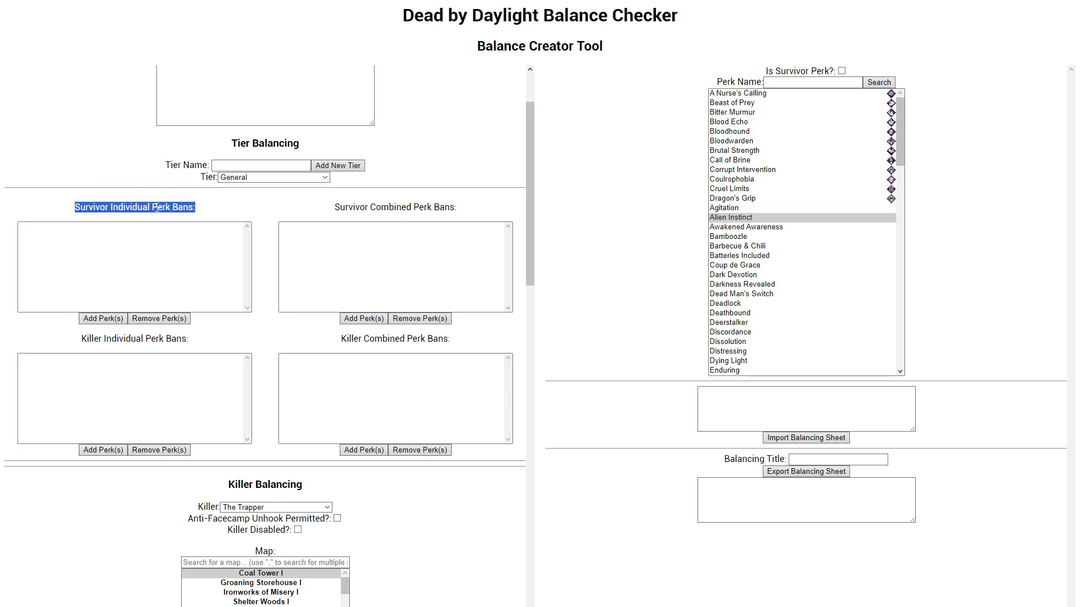
left_click(842, 71)
left_click(842, 71)
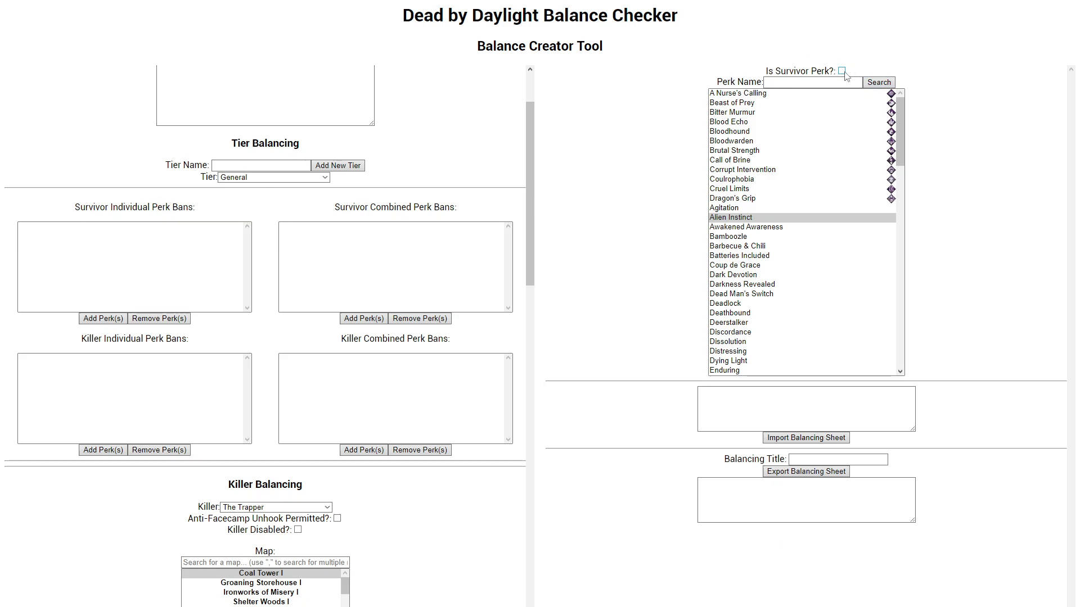
left_click(880, 83)
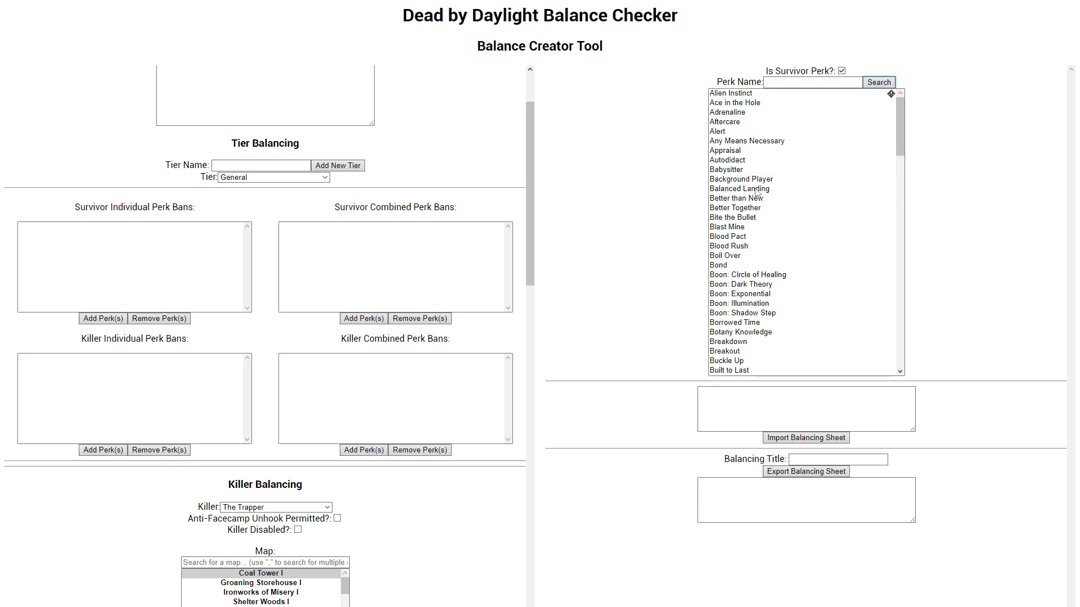
Step: Add Blood Rush and the five Boon perks, Circle of Healing through Shadow Step, to the General tier's Survivor Individual Perk Bans
left_click(744, 248)
scroll(774, 223, "down", 2)
left_click(775, 185, "ctrl")
left_click(772, 193, "ctrl")
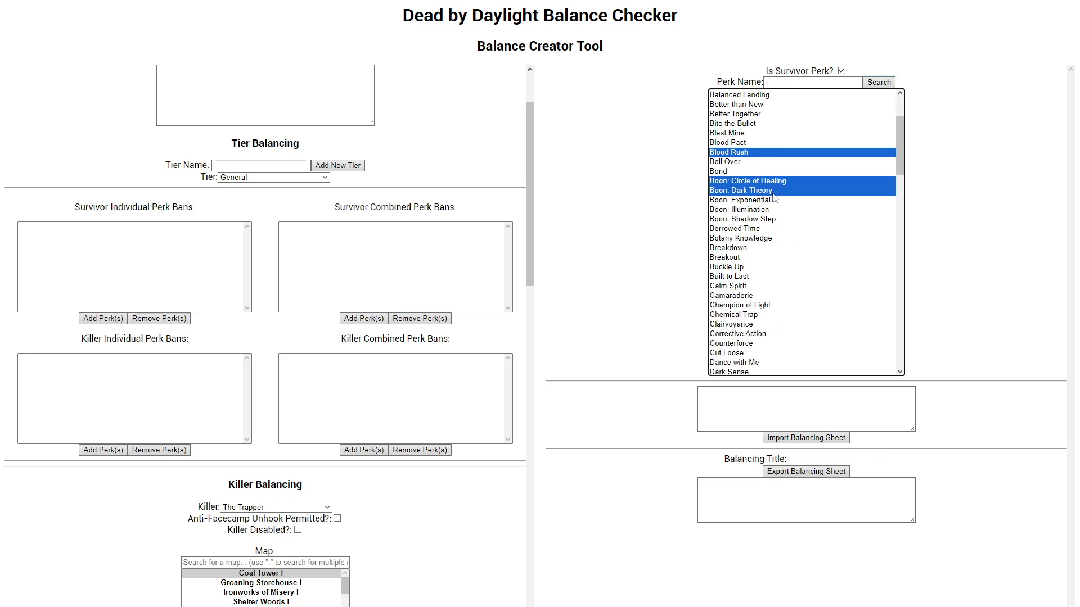
left_click_drag(773, 196, 768, 219)
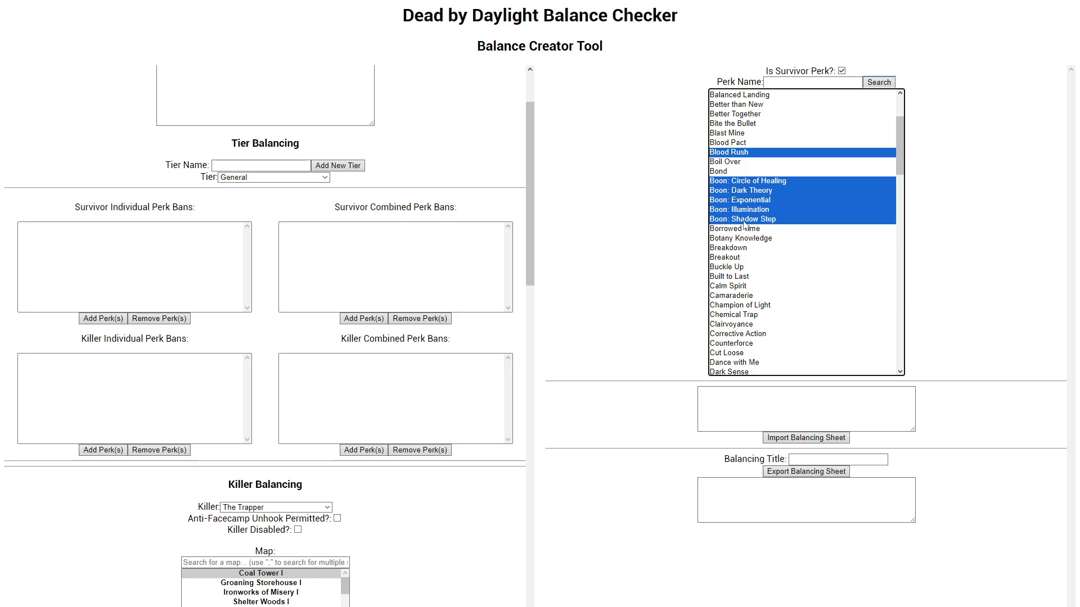
left_click(103, 320)
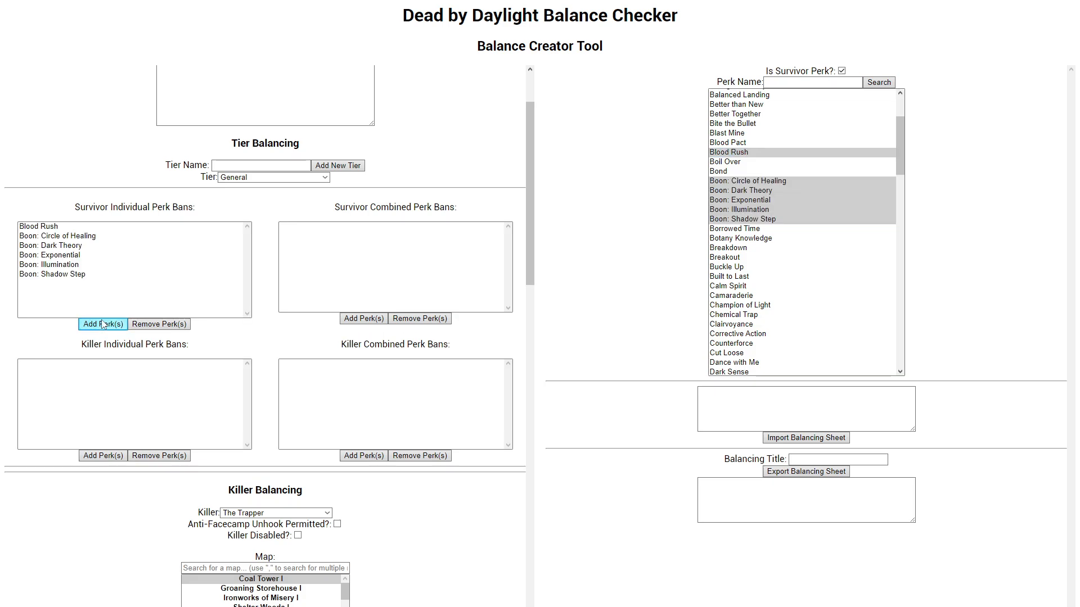
Step: Look over the perks in the Survivor Individual Perk Bans and highlight Boon: Dark Theory
left_click_drag(56, 230, 136, 227)
left_click(128, 275)
left_click(133, 246)
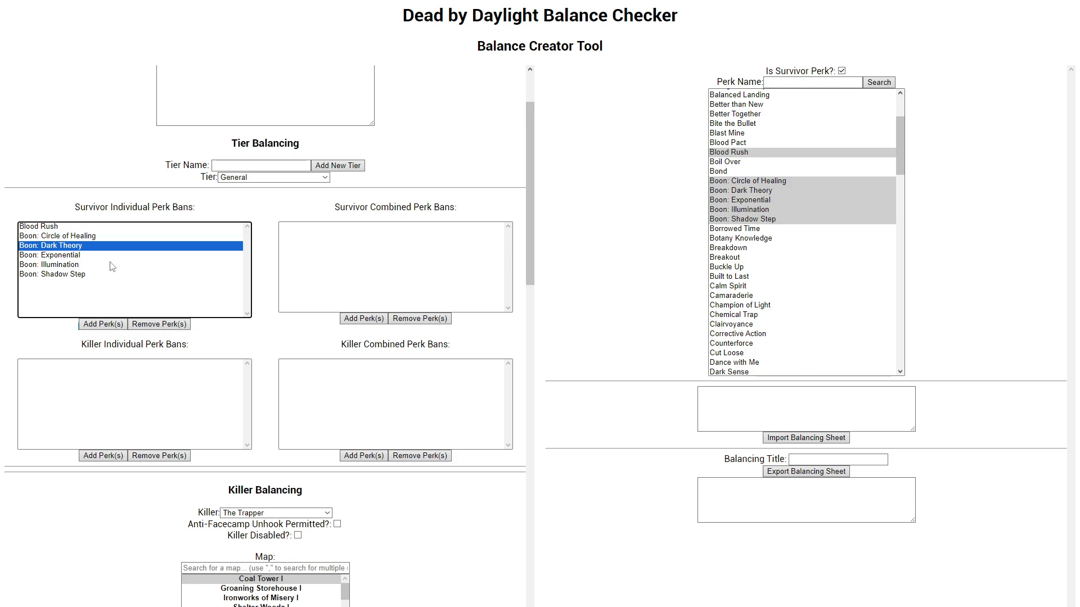
Step: Select only Balanced Landing among the survivor perks and add it to the Survivor Individual Perk Bans
left_click(825, 247)
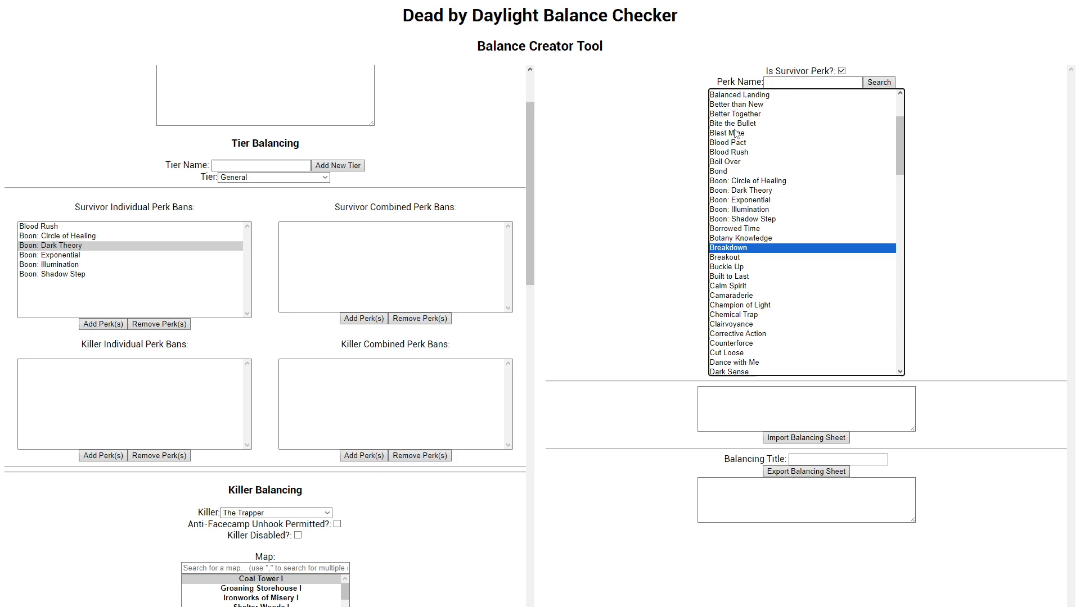
left_click(739, 96)
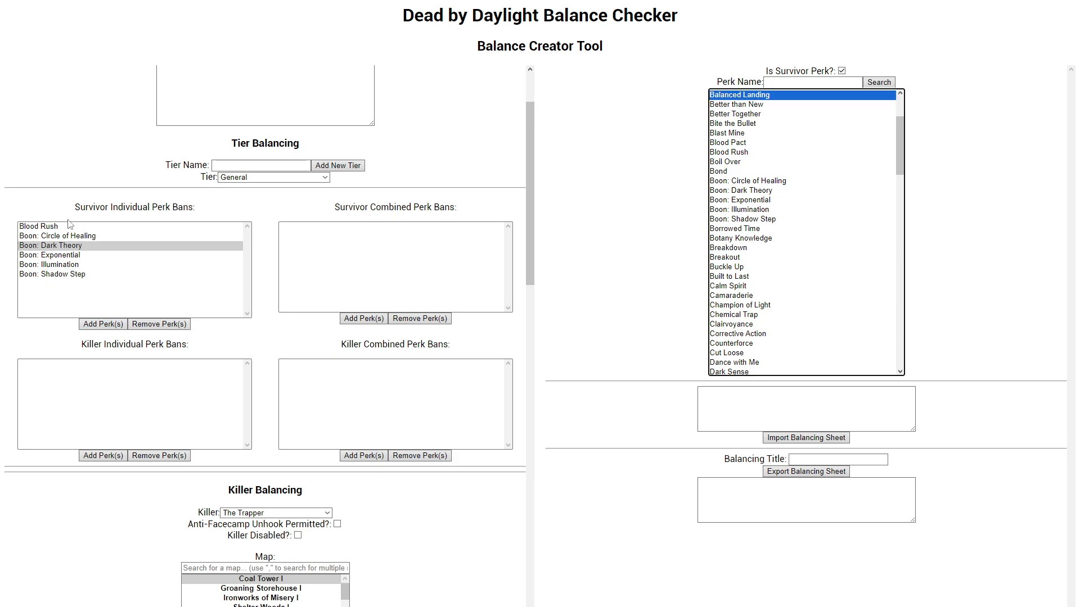
left_click(106, 324)
Step: Step through the Survivor Individual Perk Bans from Balanced Landing to Boon: Shadow Step to review their order
left_click(44, 226)
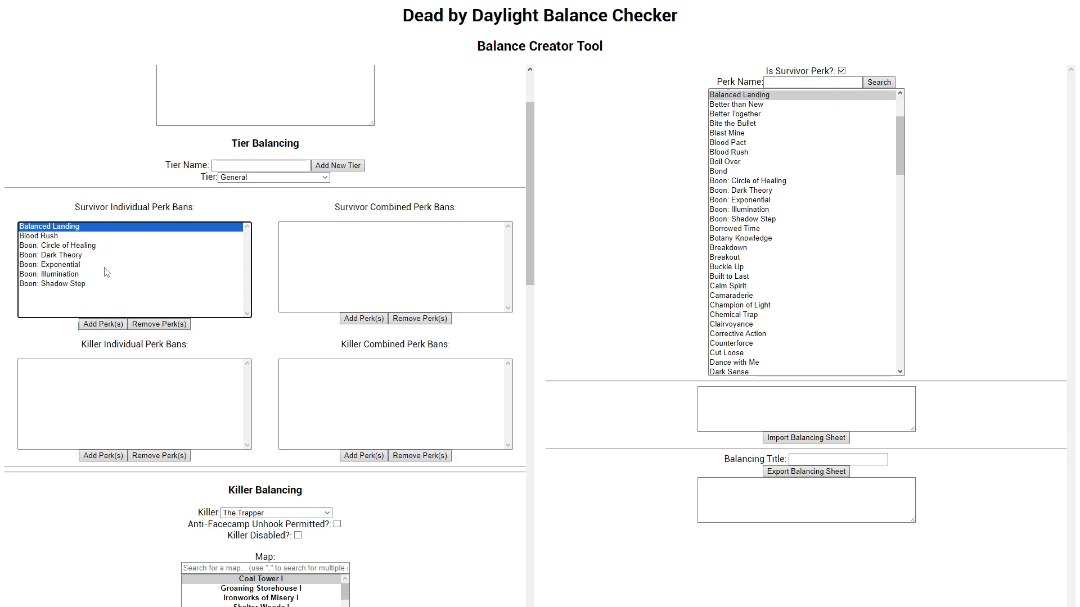
key("Down")
key("Down")
key("Down")
key("Down")
key("Down")
key("Down")
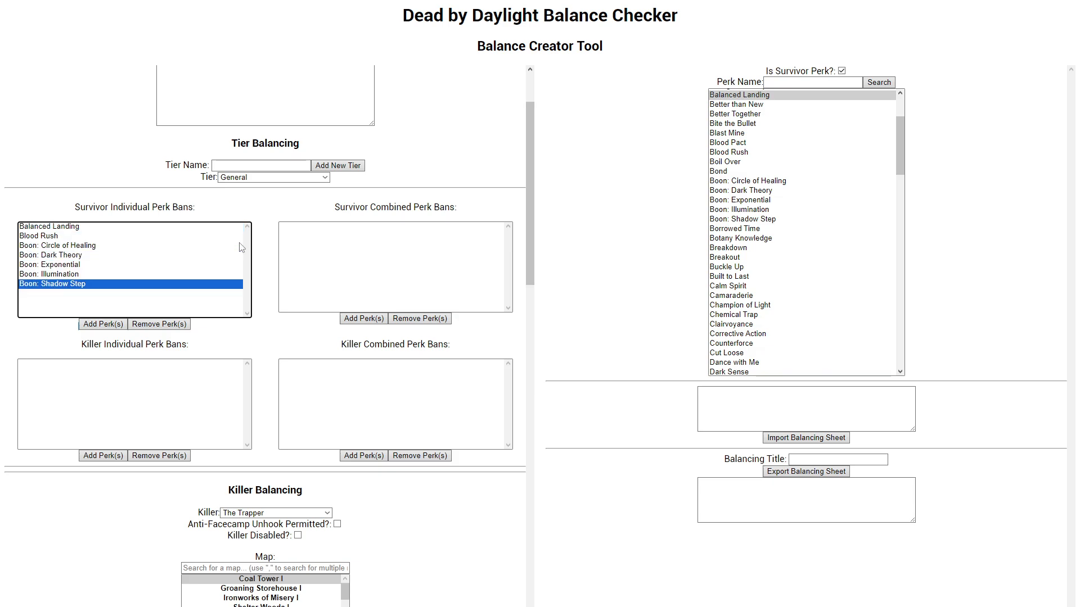
key("Up")
key("Home")
scroll(241, 248, "up", 2)
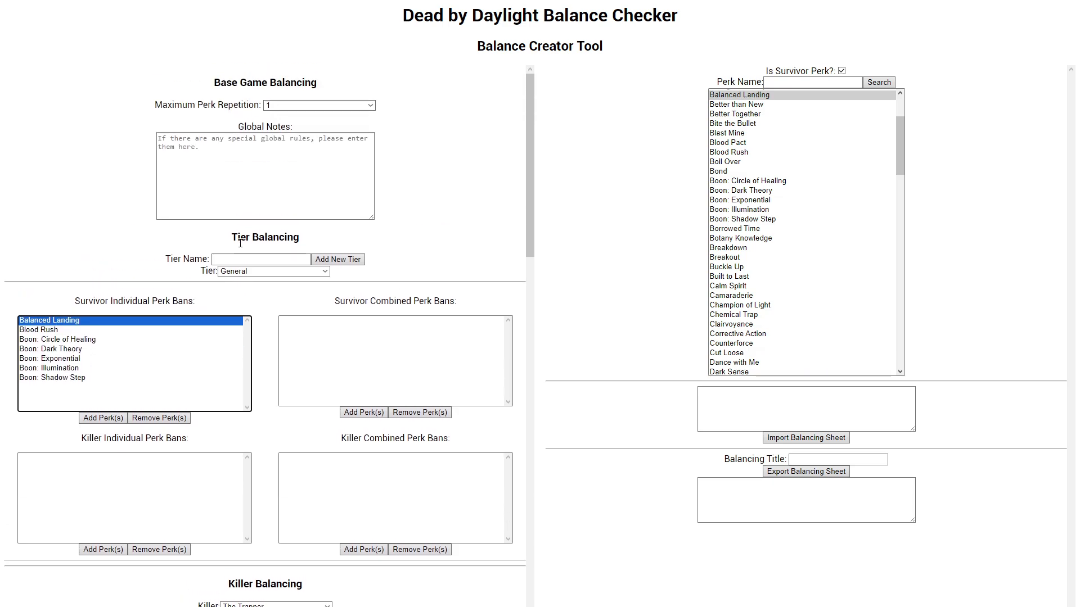
scroll(202, 248, "down", 2)
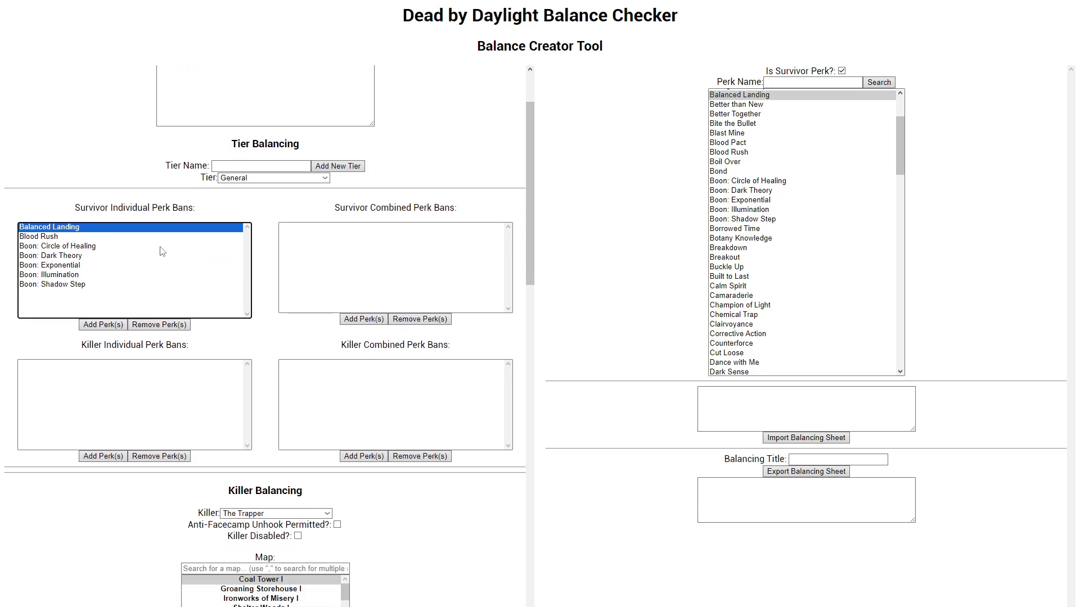
key("Down")
key("Down")
key("Down")
key("Down")
key("Down")
key("Down")
Step: Examine the Tier Balancing ban lists and the Killer Balancing map, addon, item, tier and offering settings
scroll(164, 252, "down", 1)
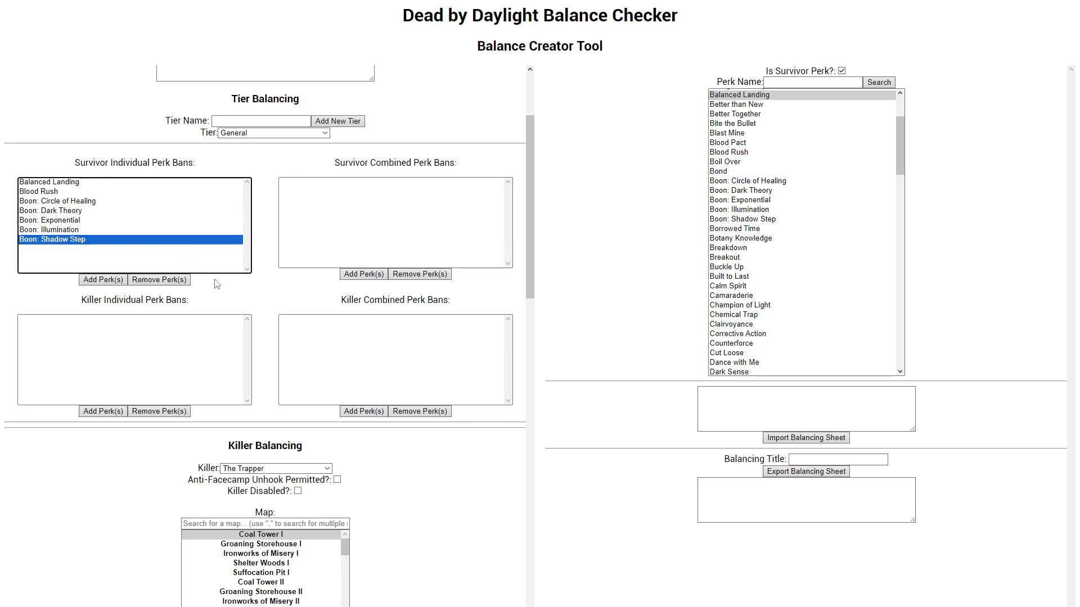
scroll(208, 288, "up", 3)
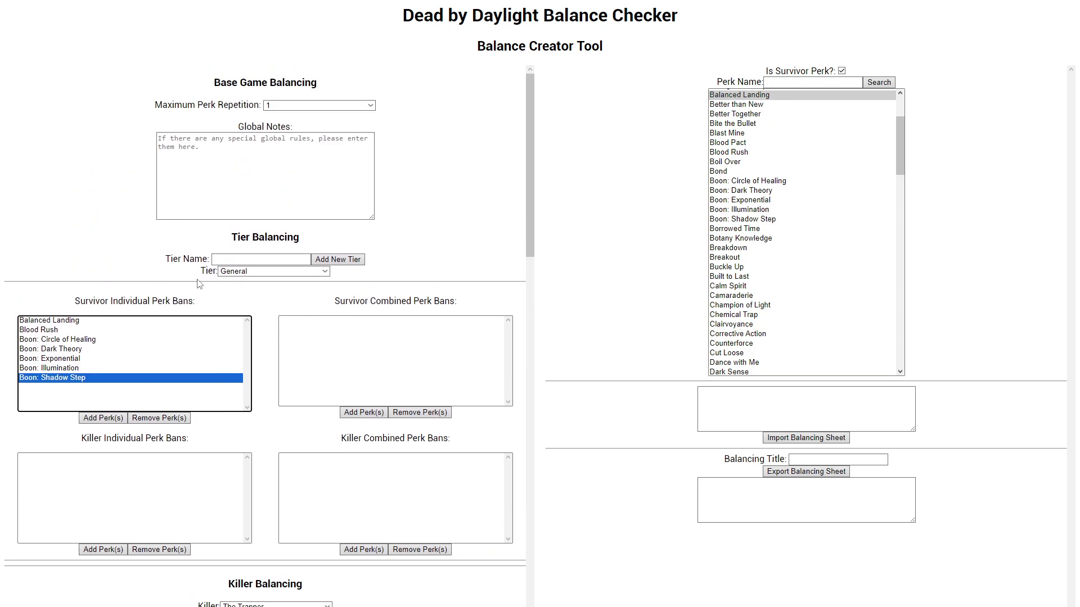
scroll(199, 284, "down", 2)
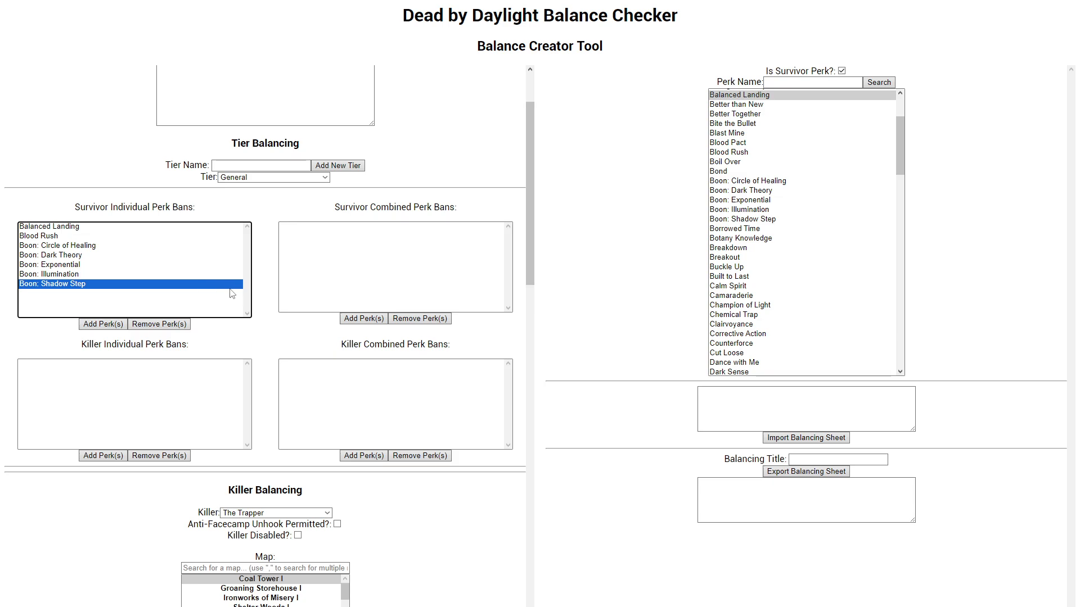
scroll(233, 290, "down", 2)
scroll(328, 309, "down", 5)
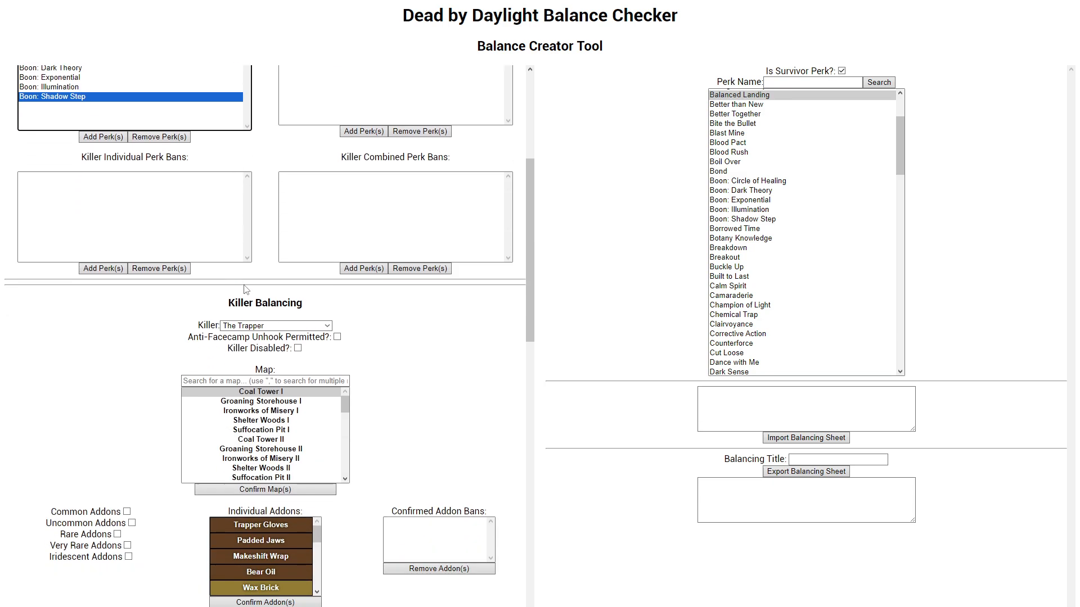
scroll(328, 309, "down", 3)
scroll(287, 312, "down", 8)
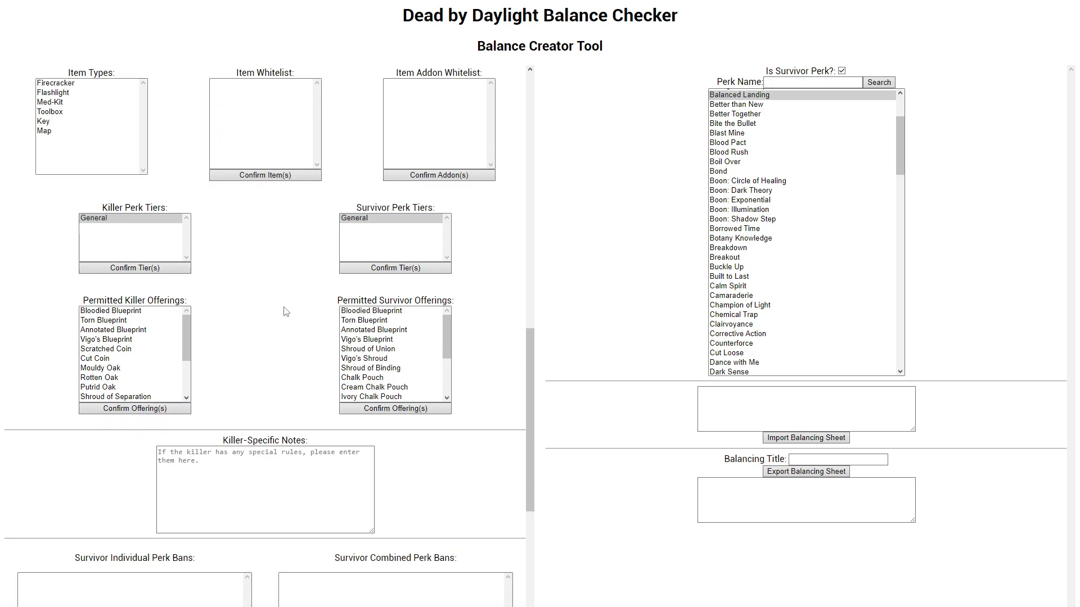
scroll(286, 306, "up", 15)
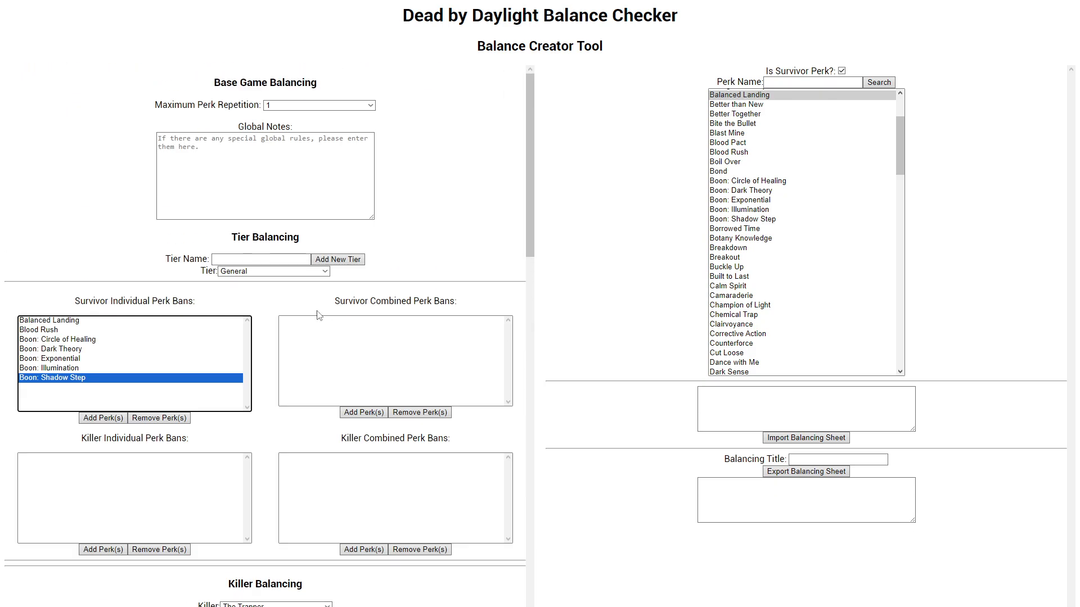
Step: Add a new tier named Bronze in Tier Balancing and make it the active tier
scroll(280, 310, "down", 2)
scroll(278, 303, "down", 1)
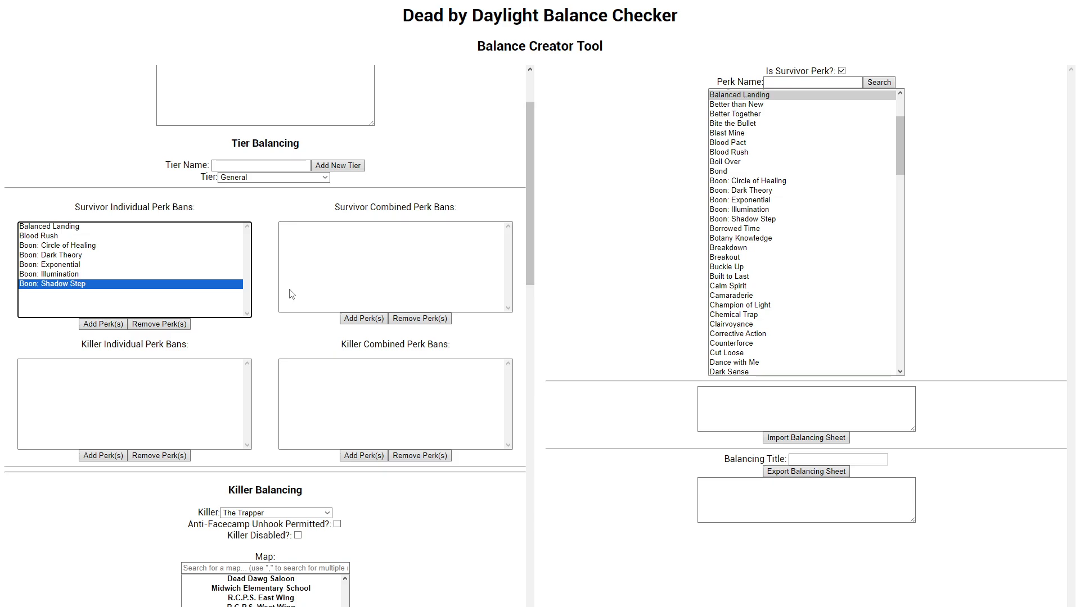
left_click(287, 163)
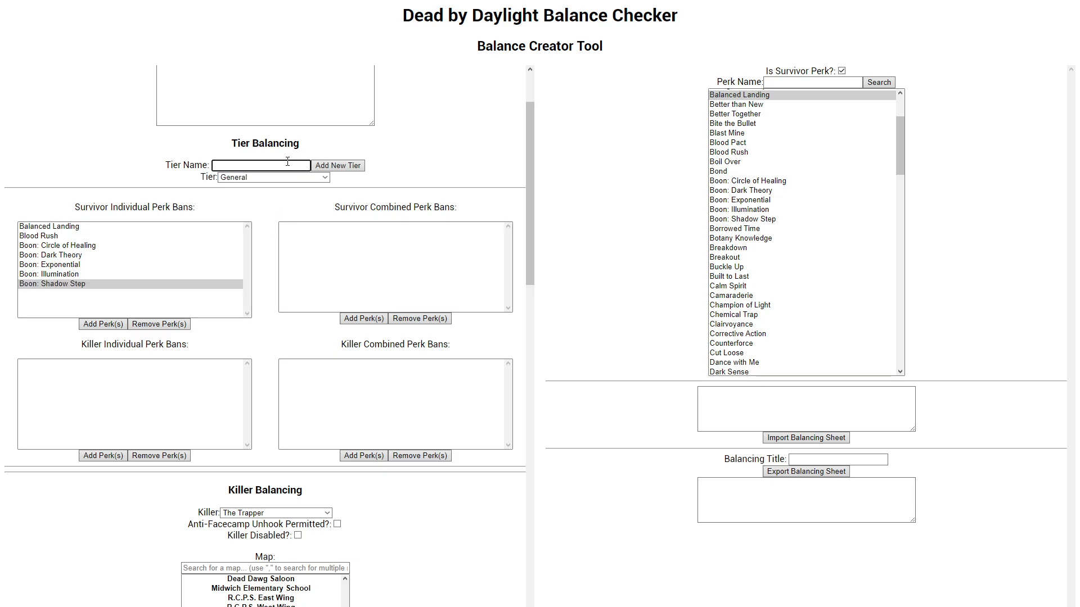
type("Bronze")
left_click(339, 165)
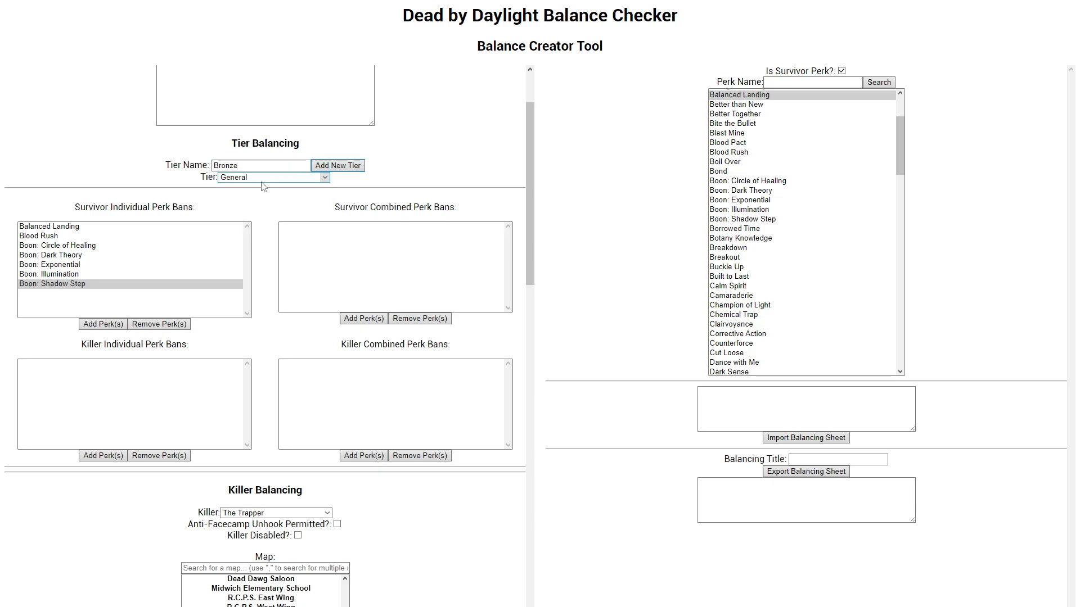
left_click(240, 179)
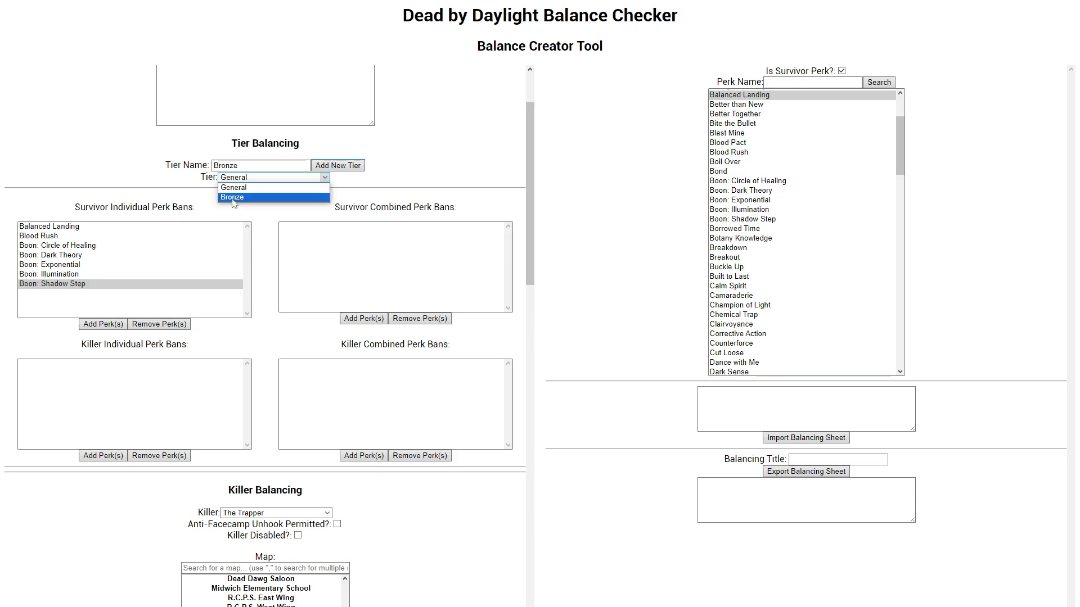
left_click(233, 198)
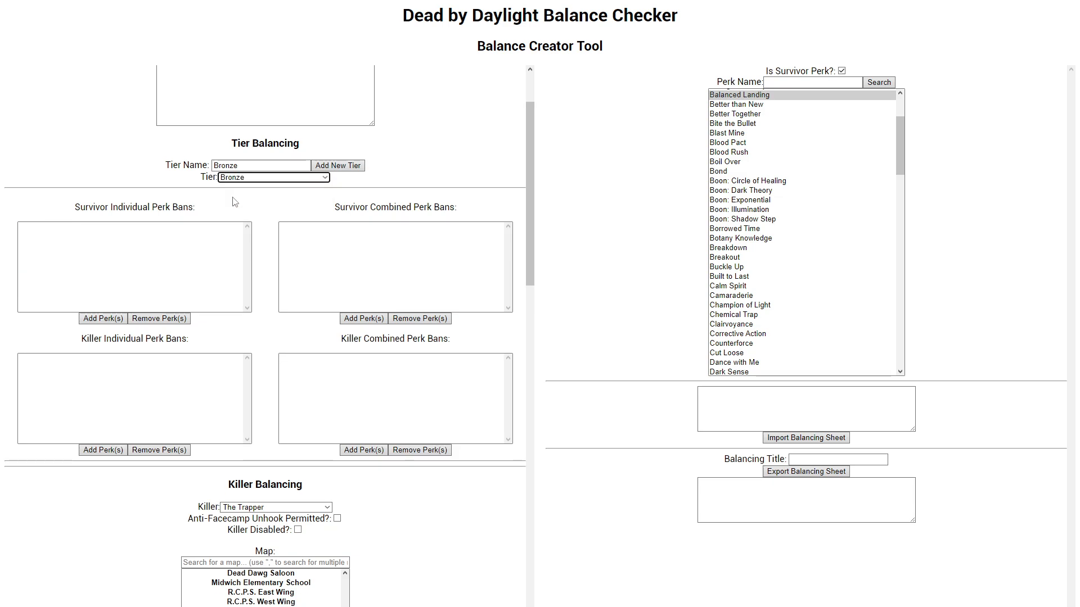
Step: Look over the Bronze tier's survivor and killer individual and combined perk ban lists
left_click(226, 243)
left_click(358, 282)
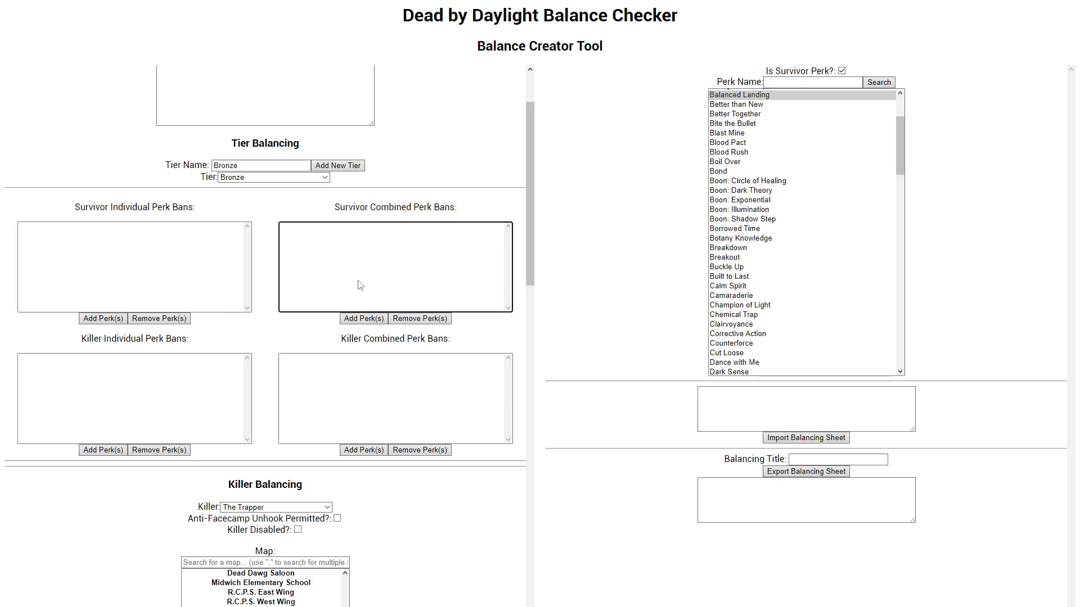
left_click(307, 392)
left_click(165, 393)
left_click(315, 388)
left_click(342, 288)
left_click(193, 275)
scroll(238, 288, "down", 10)
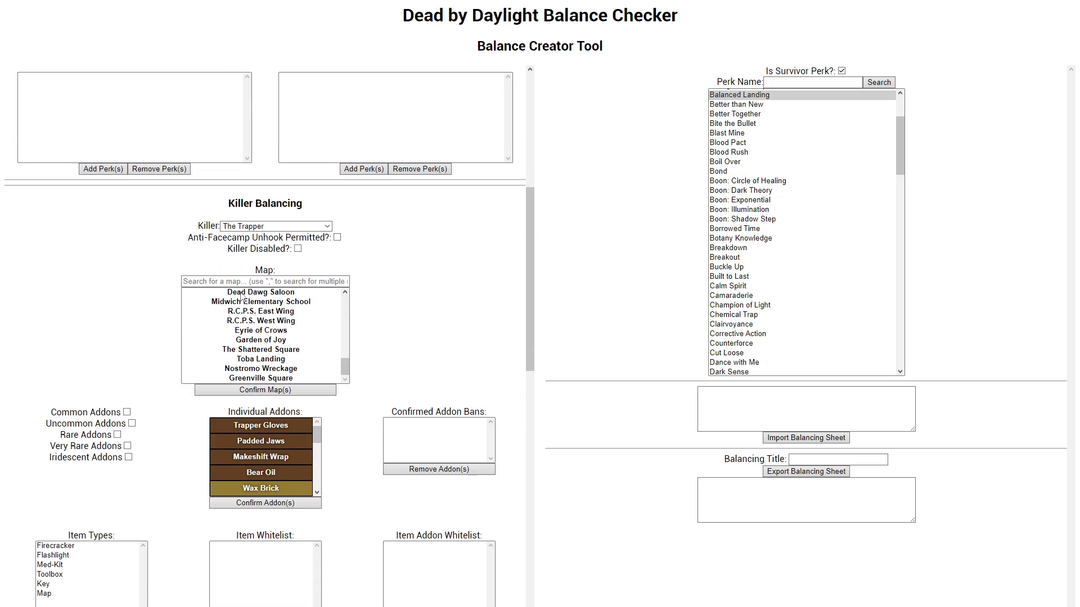
scroll(239, 288, "up", 10)
scroll(240, 297, "up", 2)
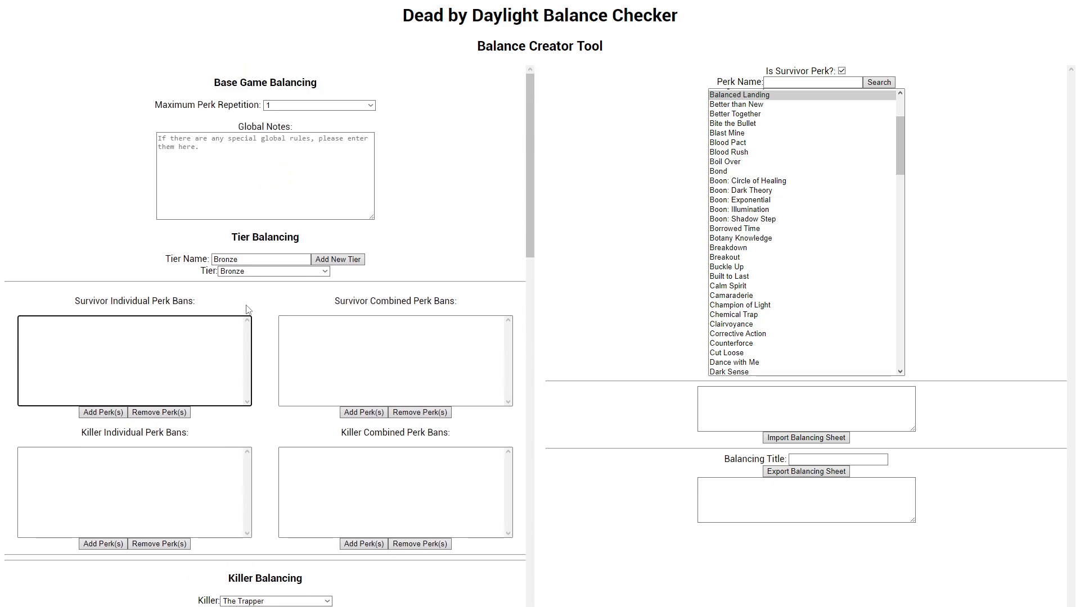
scroll(241, 296, "down", 2)
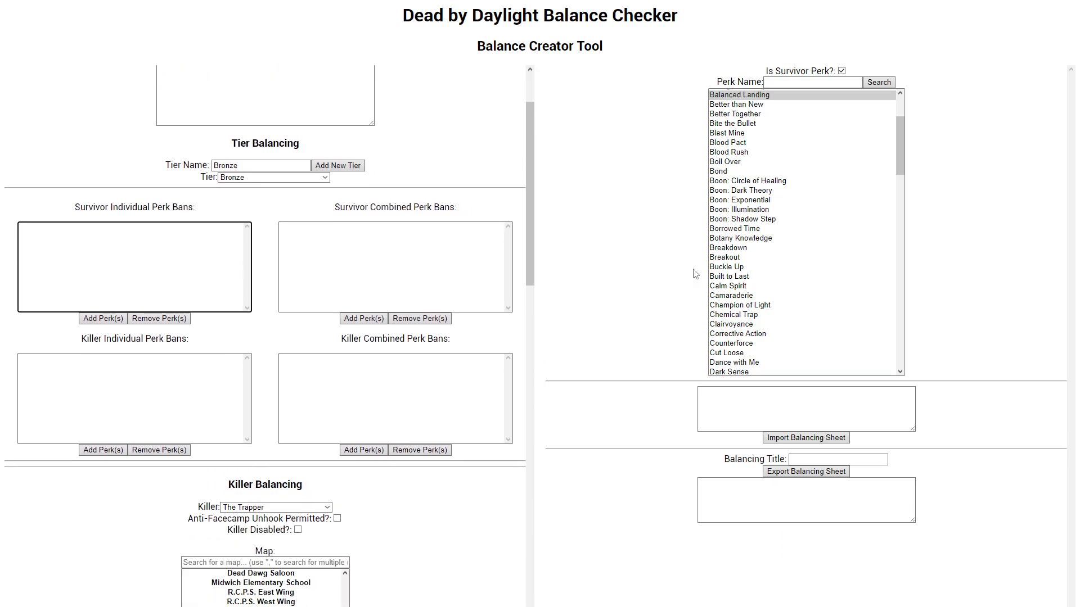
Step: Search the survivor perks for "sprint,lithe,smash,balance,overc"
left_click(816, 91)
left_click(814, 82)
scroll(808, 163, "down", 2)
scroll(807, 169, "down", 5)
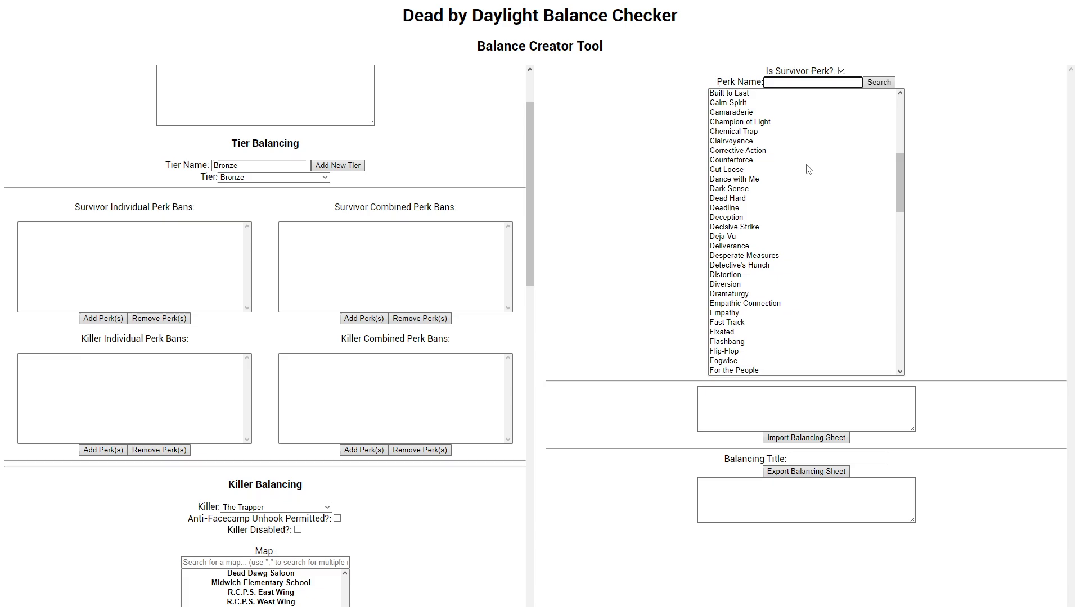
scroll(813, 113, "up", 2)
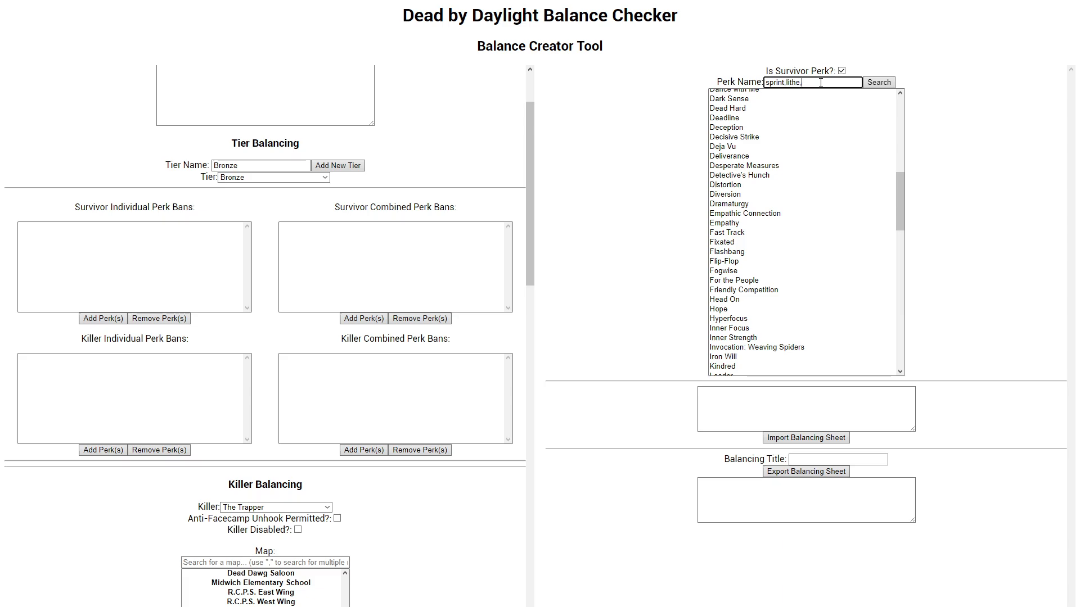
type("s")
type("mash,balance,overc")
key("Return")
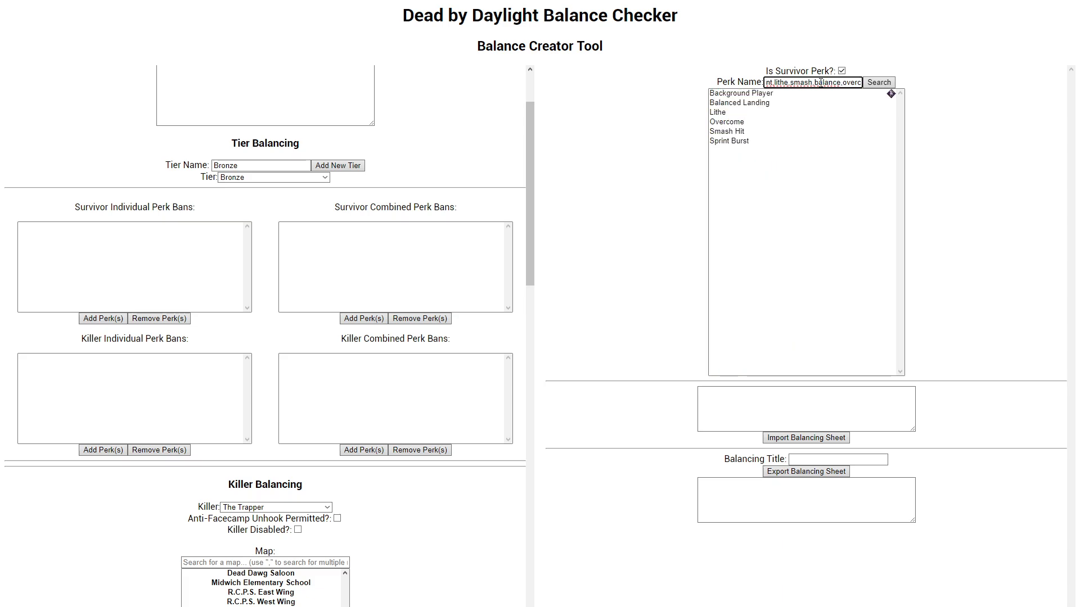
Step: Add Background Player, Balanced Landing, Lithe, Overcome, Smash Hit and Sprint Burst to the Bronze tier's Survivor Individual Perk Bans
left_click_drag(787, 95, 787, 145)
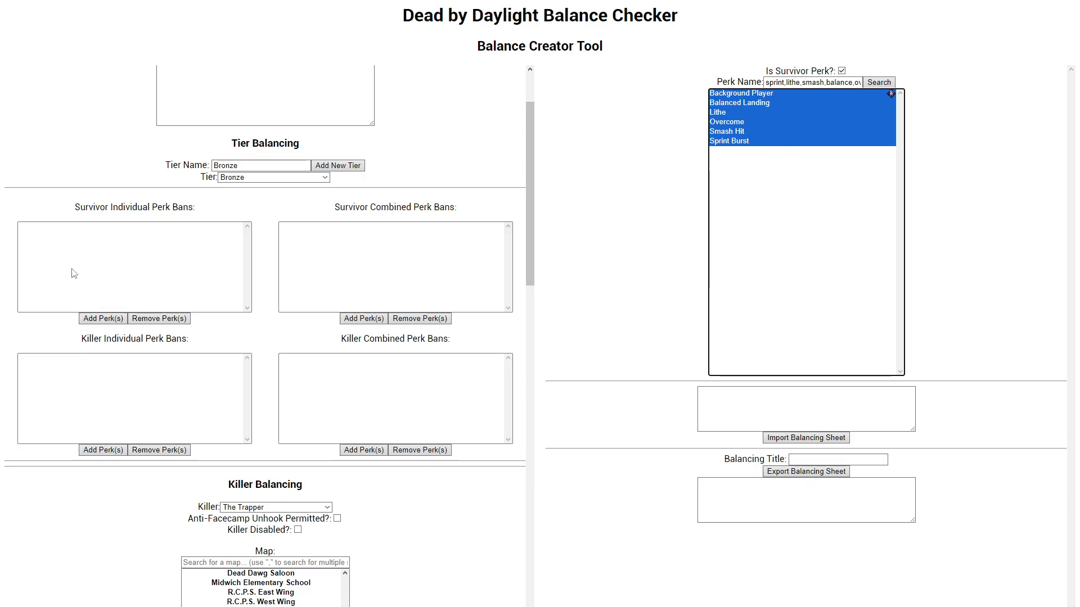
left_click(96, 321)
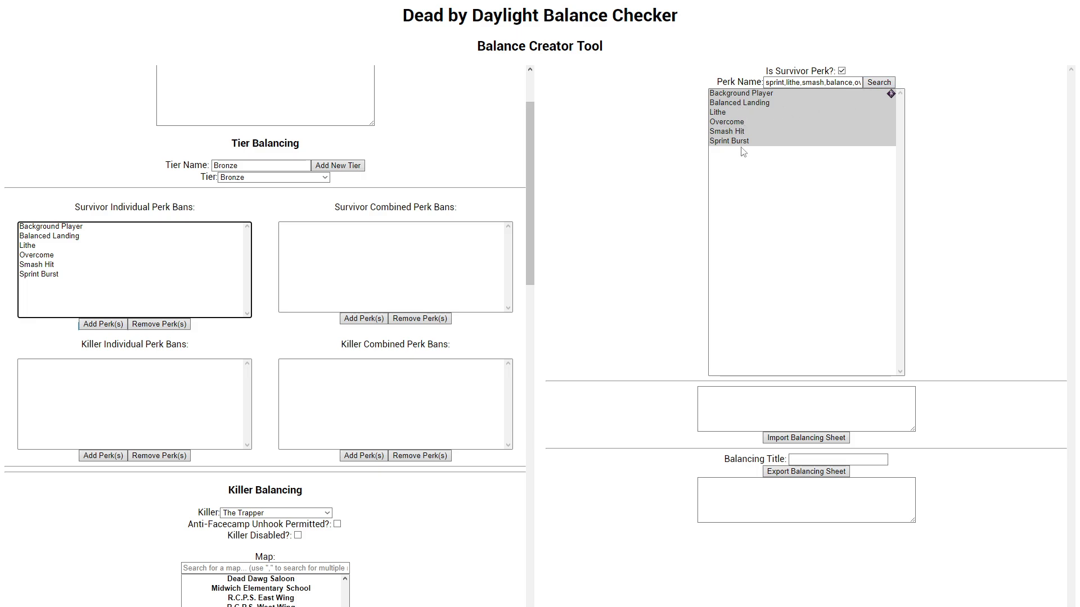
left_click_drag(807, 82, 698, 78)
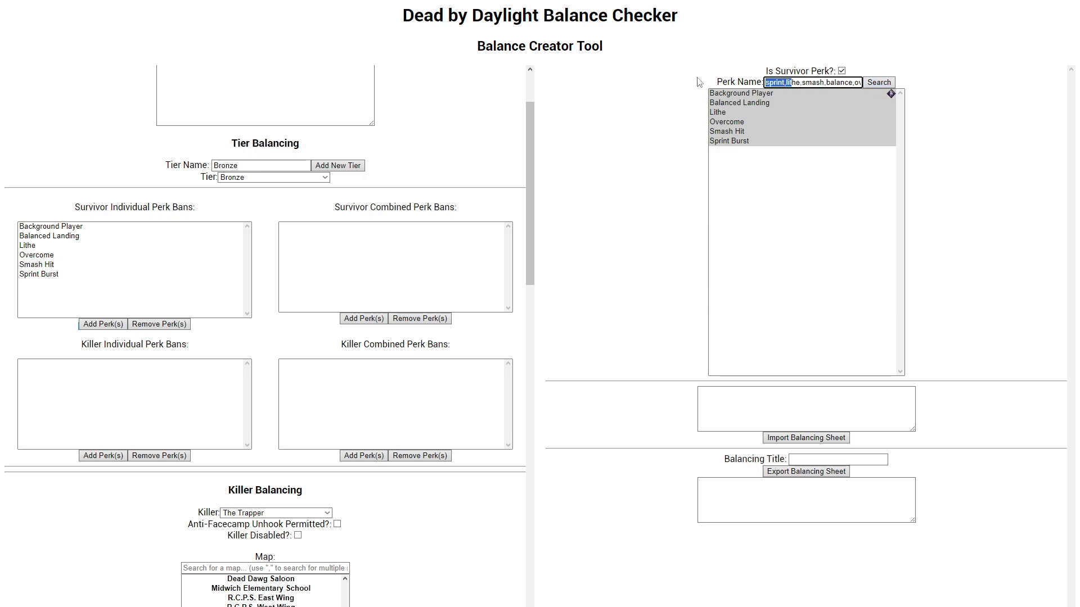
left_click(685, 79)
Step: Go through the Bronze tier's Survivor Individual Perk Bans from Background Player to Sprint Burst
left_click(110, 226)
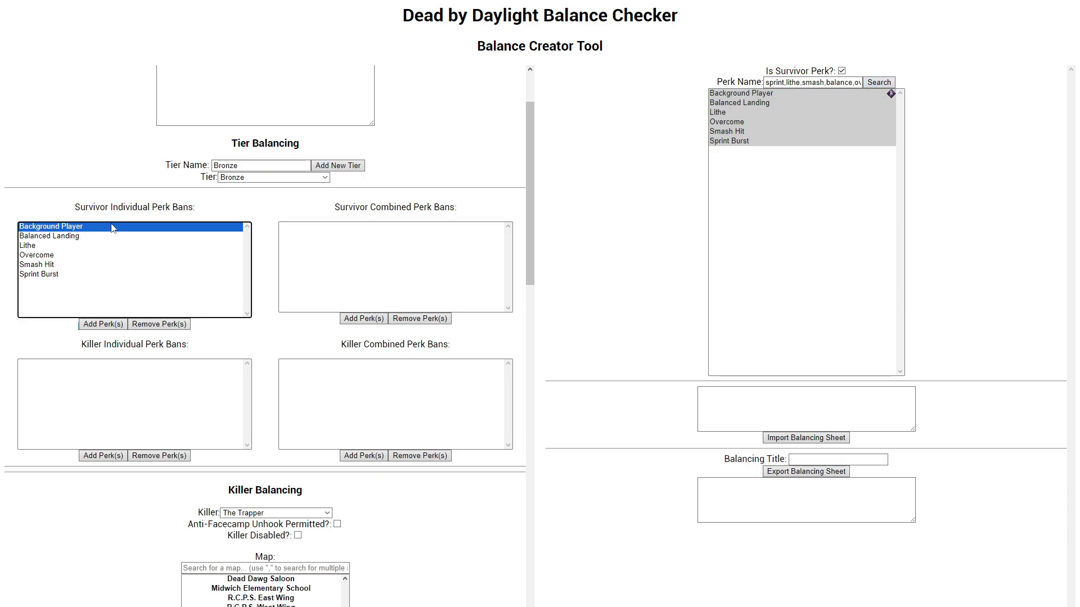
left_click(108, 235, "ctrl")
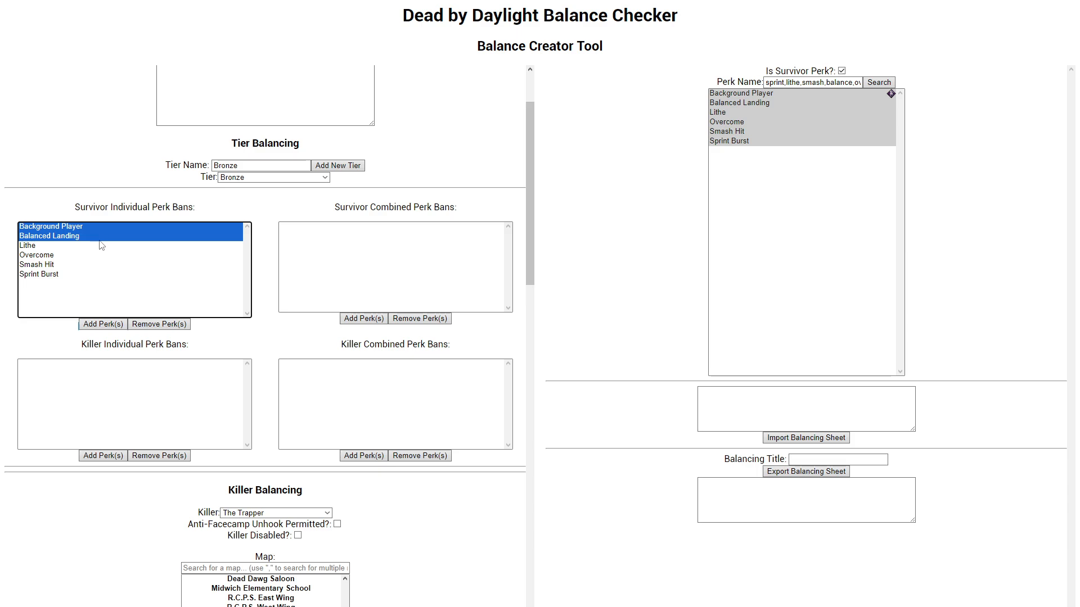
left_click(100, 245, "ctrl")
left_click(97, 254, "ctrl")
left_click(94, 264, "ctrl")
left_click(84, 274, "ctrl")
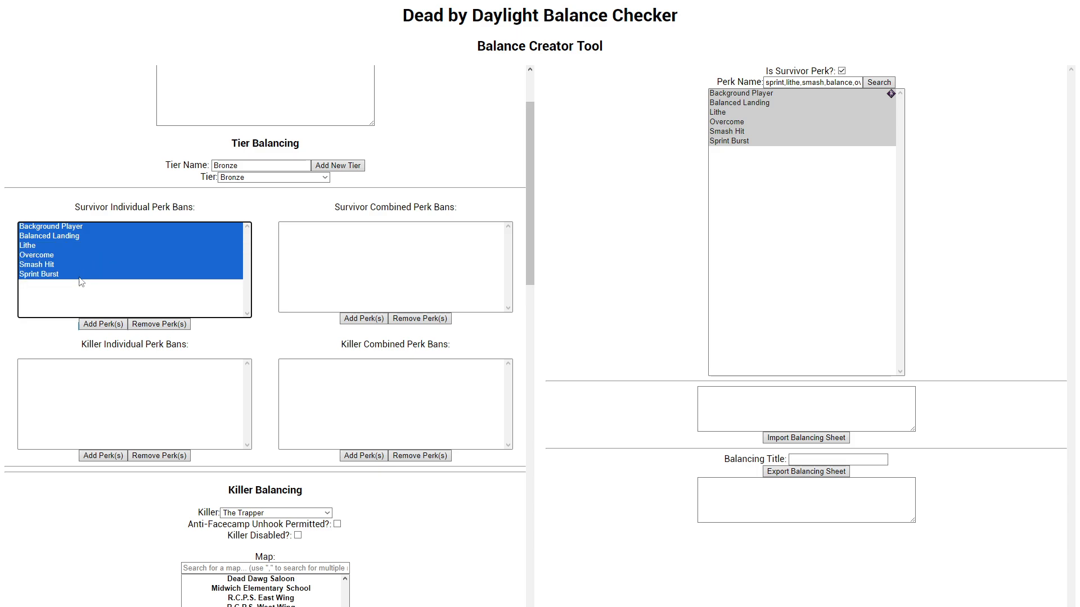
left_click(80, 276)
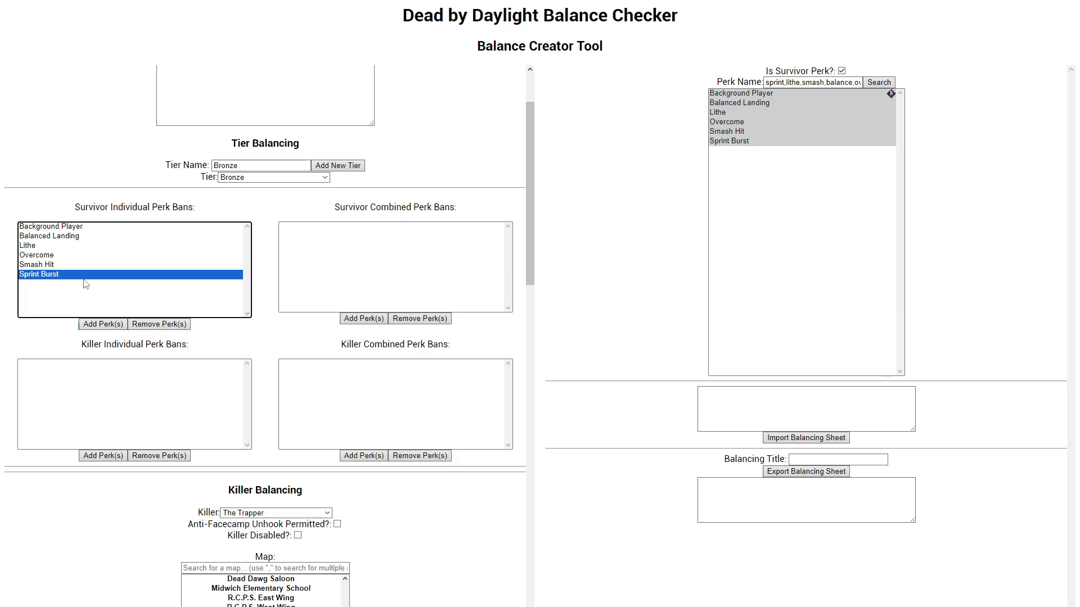
scroll(86, 300, "up", 1)
scroll(86, 300, "down", 3)
scroll(88, 294, "up", 2)
Step: Turn off the survivor perk filter and clear the perk name search to list all killer perks
left_click(841, 72)
left_click(853, 83)
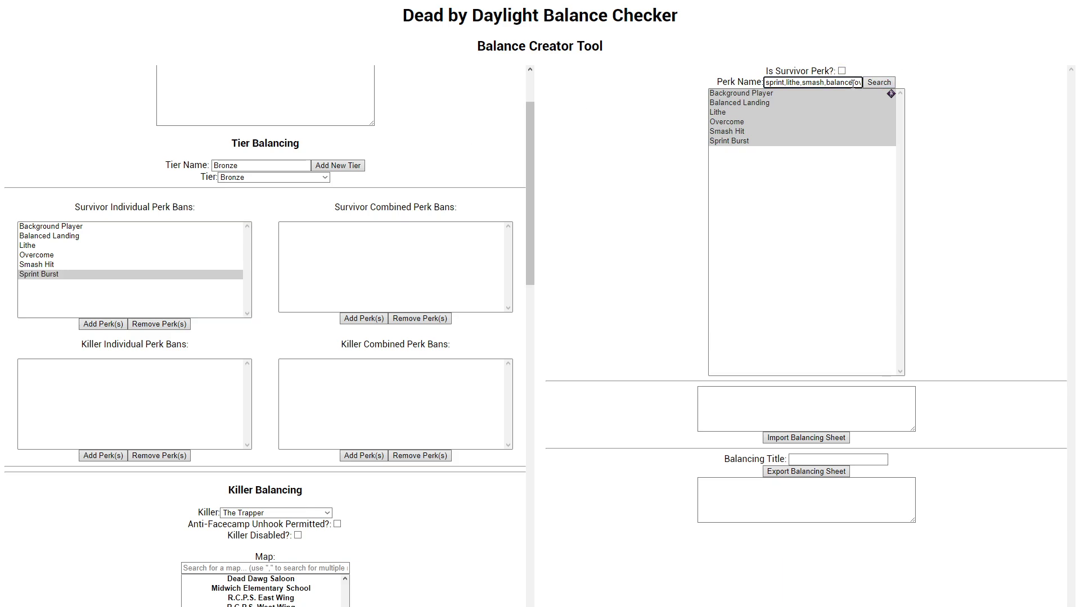
key("ctrl+a")
key("BackSpace")
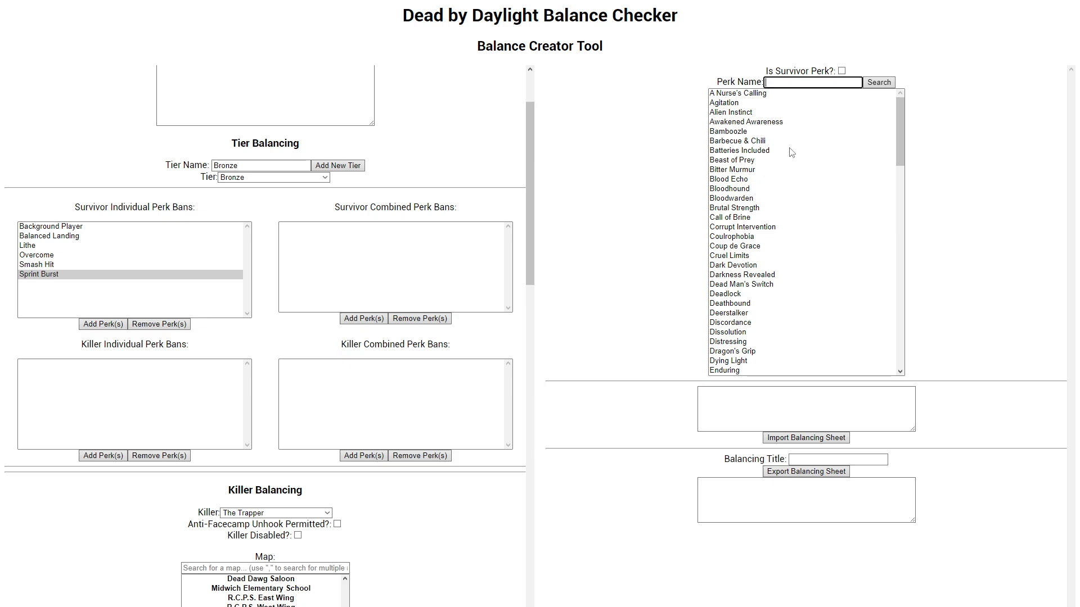
Step: Add the five Scourge Hook perks, Floods of Rage through Pain Resonance, to the Bronze tier's Killer Individual Perk Bans
scroll(824, 167, "down", 15)
scroll(834, 277, "up", 3)
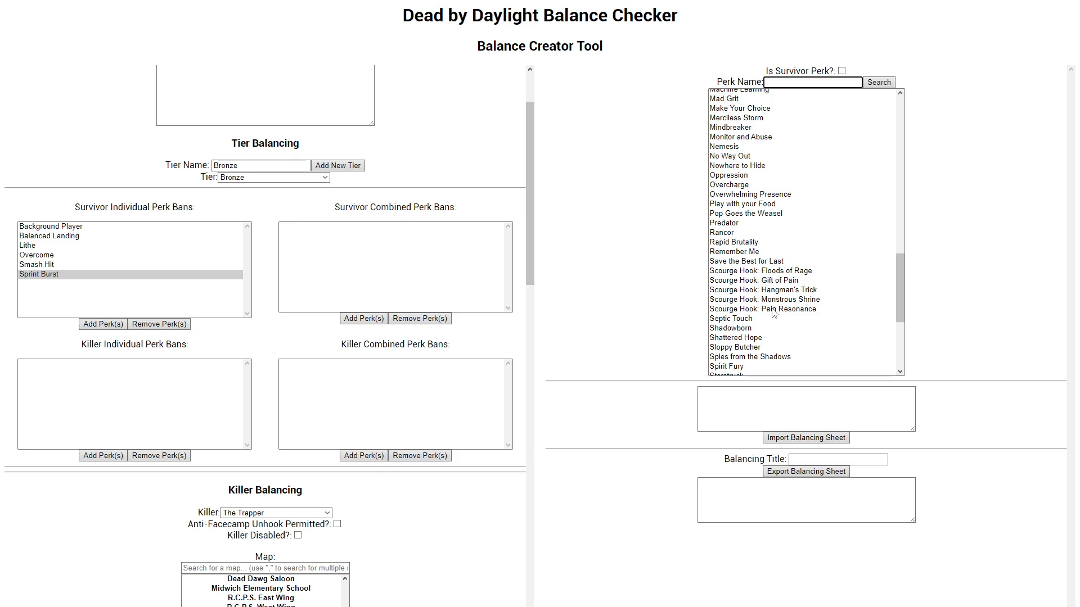
left_click_drag(771, 313, 774, 276)
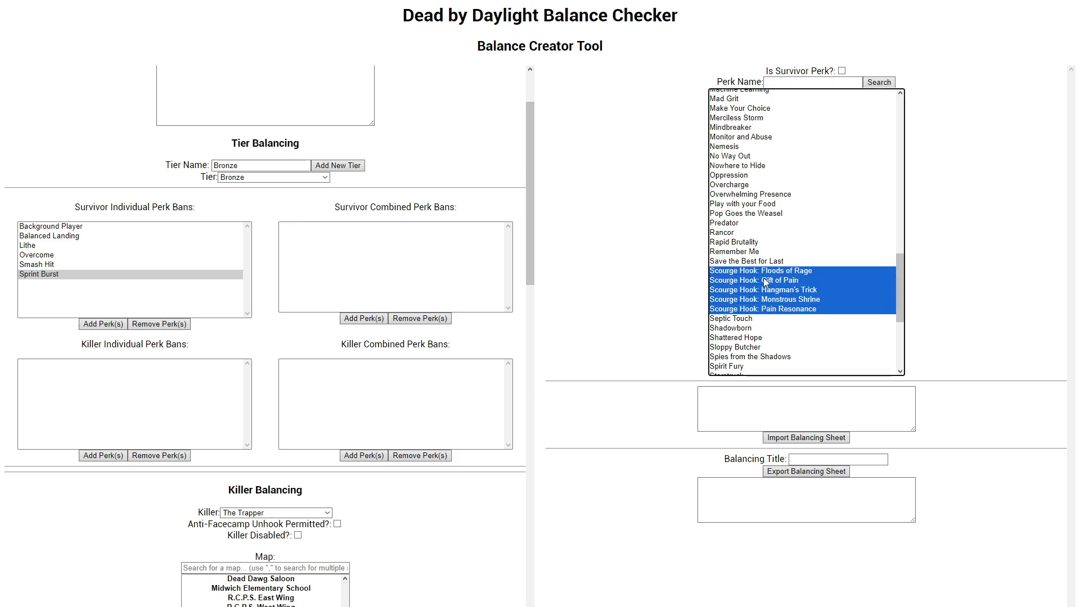
left_click(94, 457)
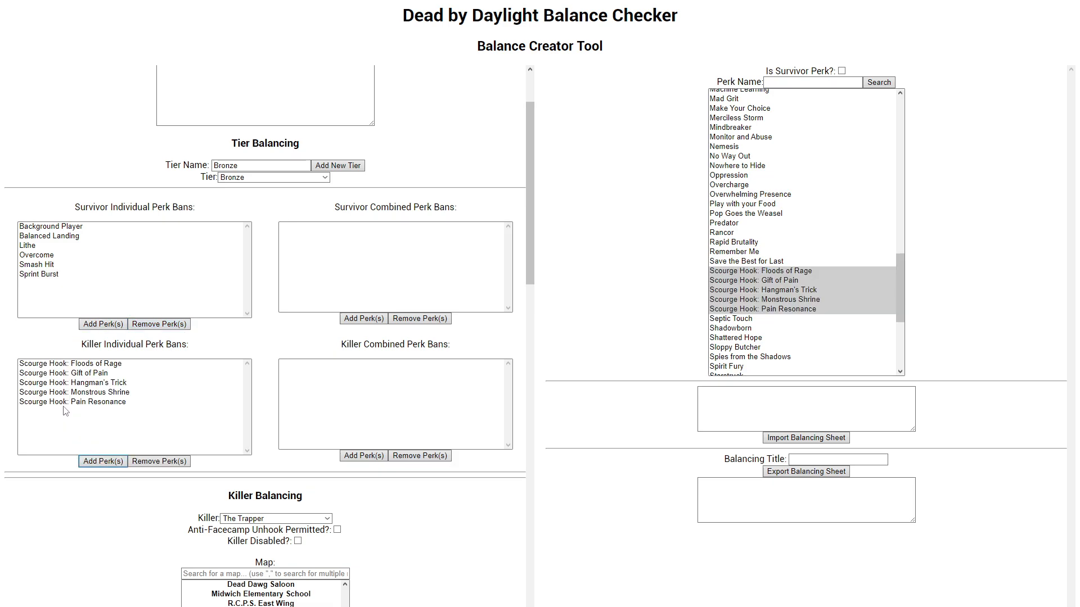
Step: Go through the Scourge Hook perks in the Bronze tier's Killer Individual Perk Bans
left_click_drag(68, 401, 70, 368)
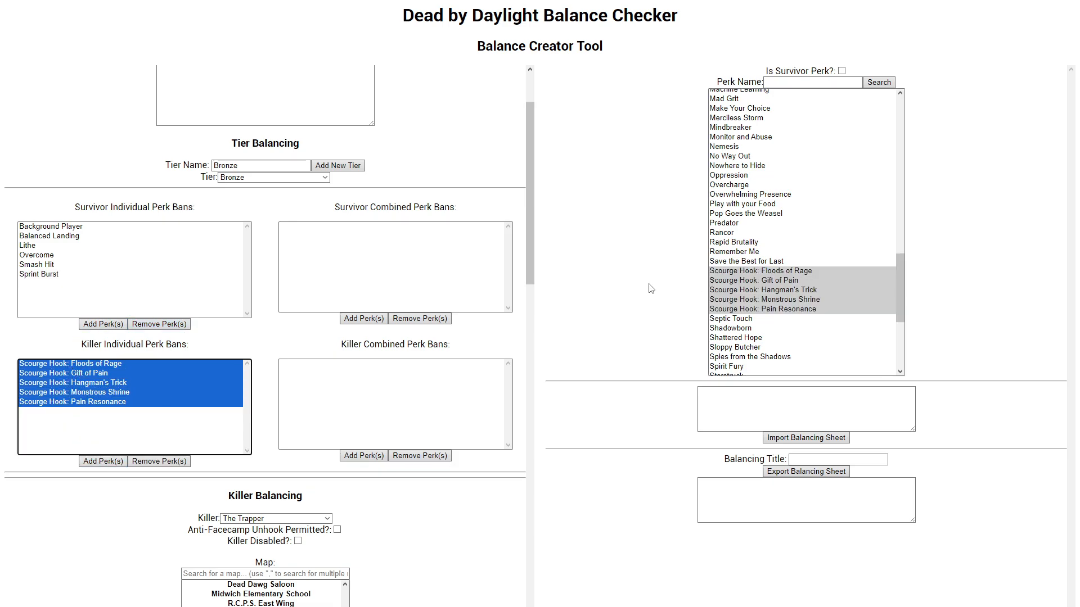
left_click(140, 402)
left_click(120, 375)
left_click(119, 364)
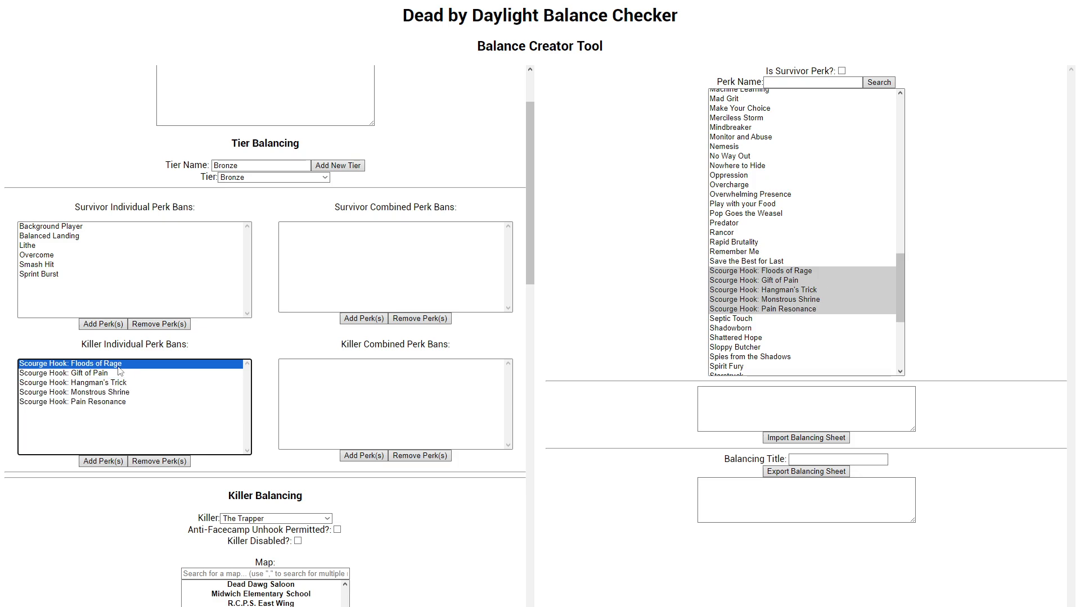
left_click(119, 373)
left_click(115, 384)
left_click(106, 391)
left_click_drag(105, 396, 105, 399)
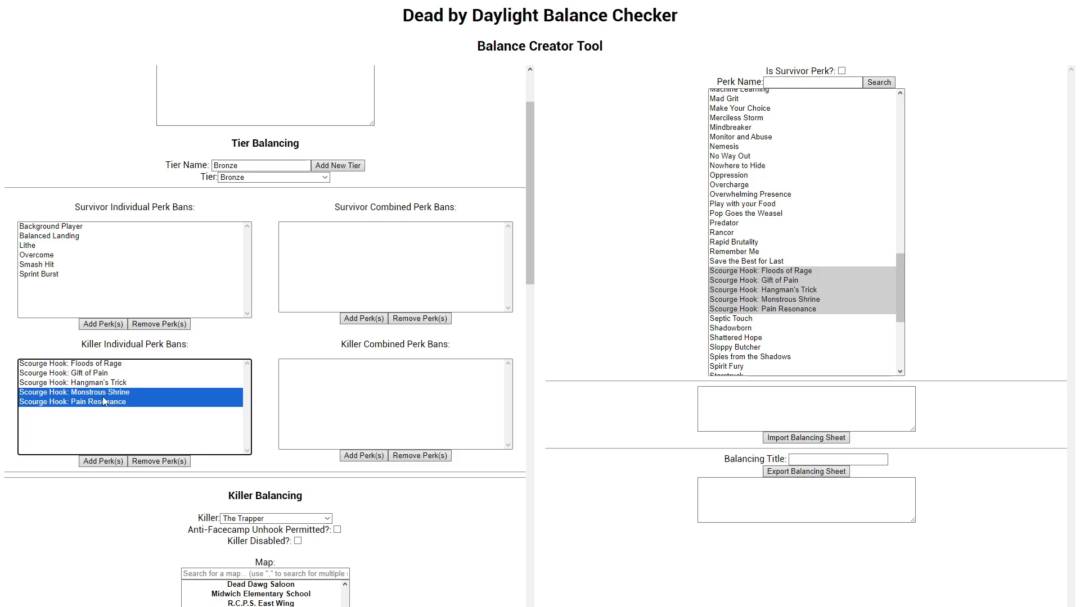
left_click(112, 382)
left_click(110, 365)
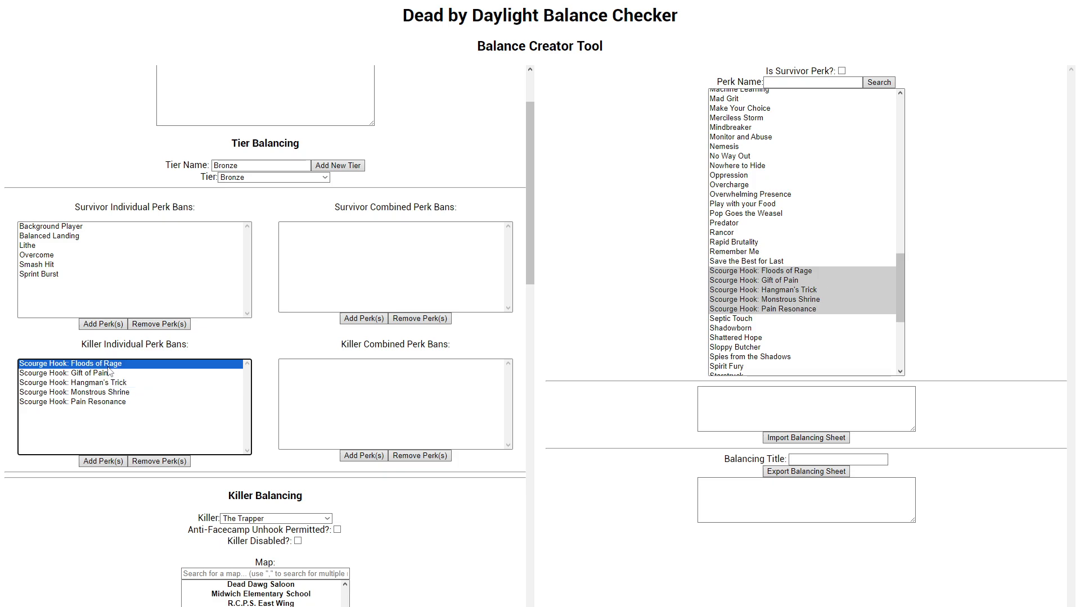
Step: Look over the Killer Balancing settings for The Trapper down to the perk tiers, offerings and killer-specific notes
scroll(99, 368, "down", 2)
left_click(78, 412)
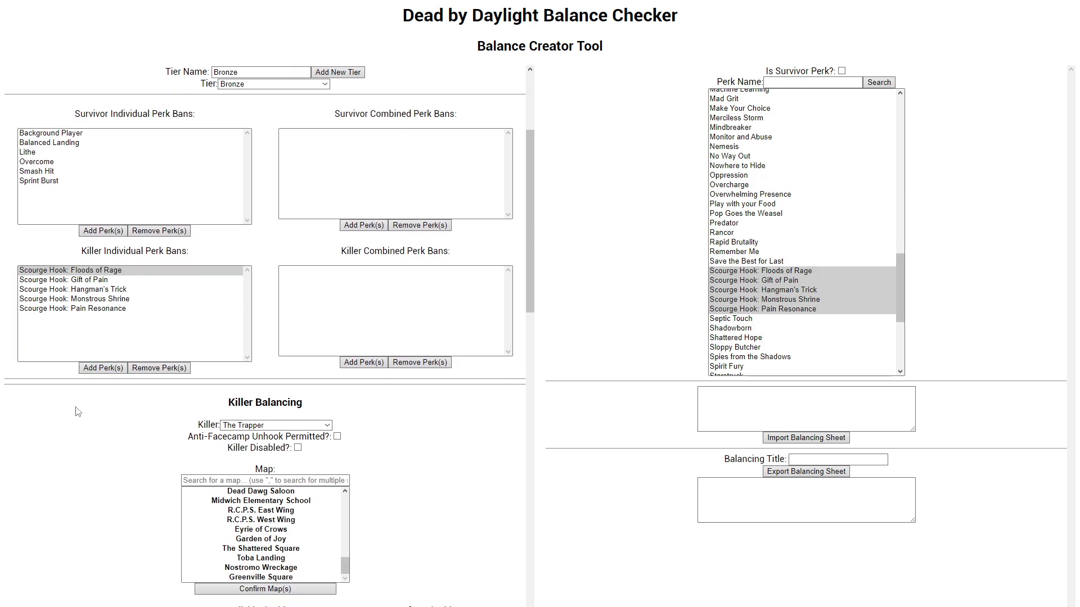
left_click_drag(227, 401, 338, 405)
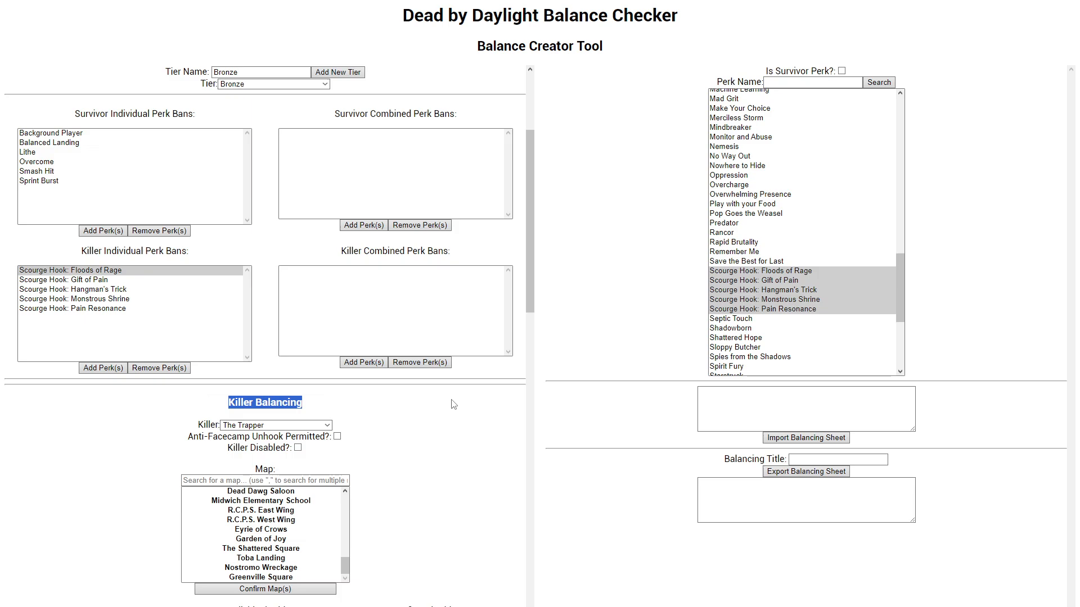
scroll(405, 394, "down", 6)
scroll(406, 381, "down", 9)
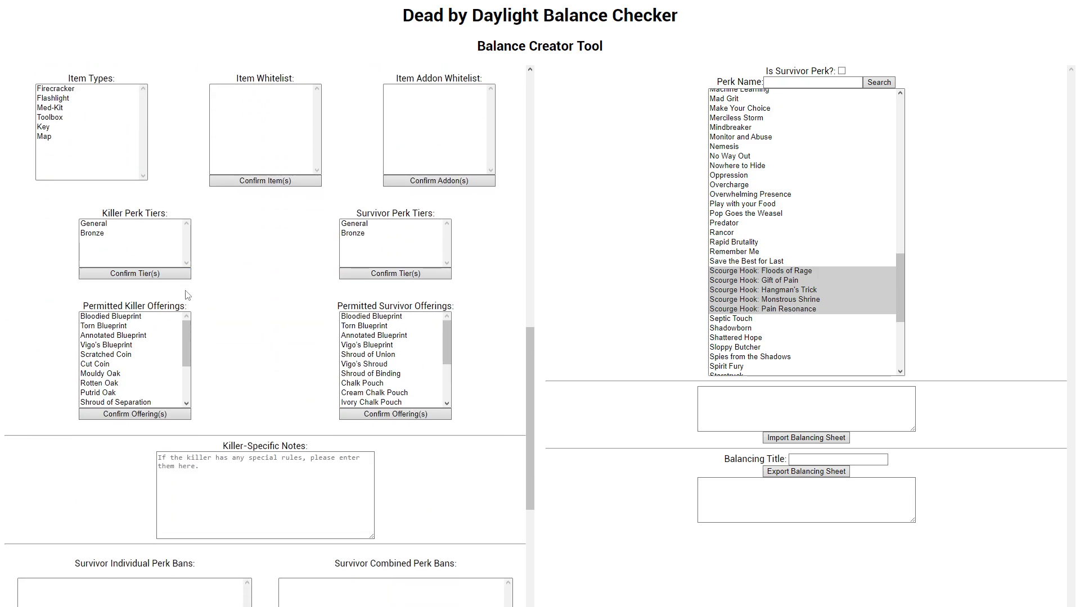
scroll(188, 295, "up", 5)
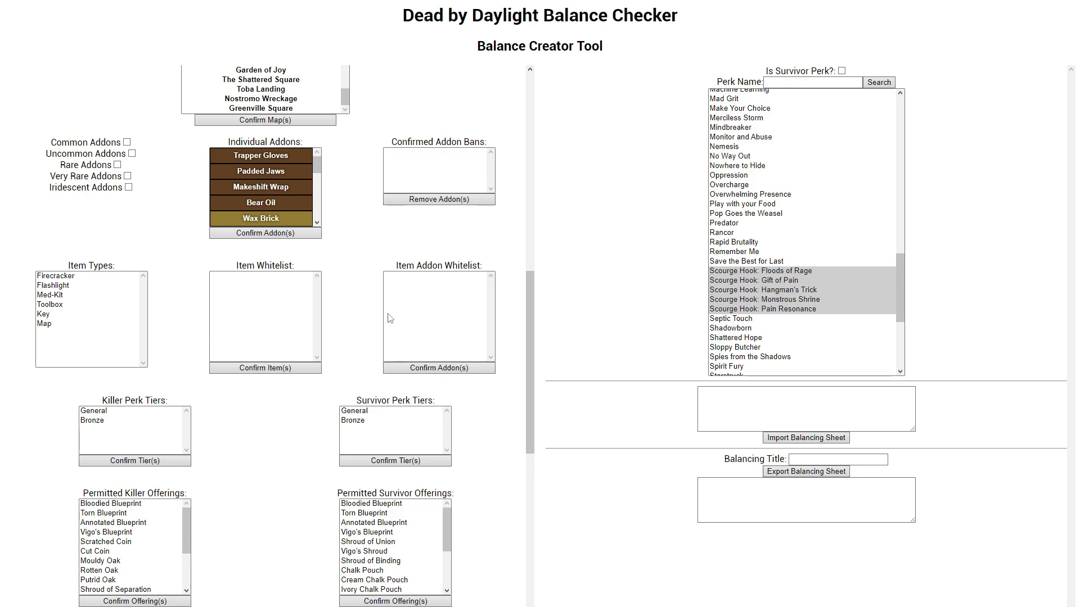
Step: Confirm both General and Bronze as The Trapper's survivor perk tiers
left_click(361, 423)
left_click(364, 411, "ctrl")
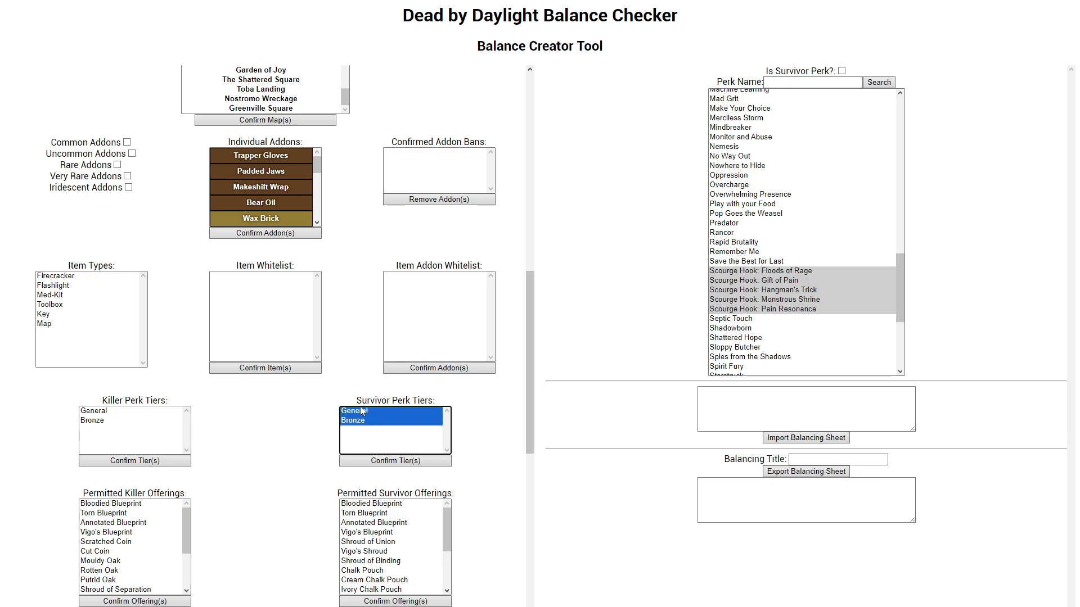
left_click(388, 461)
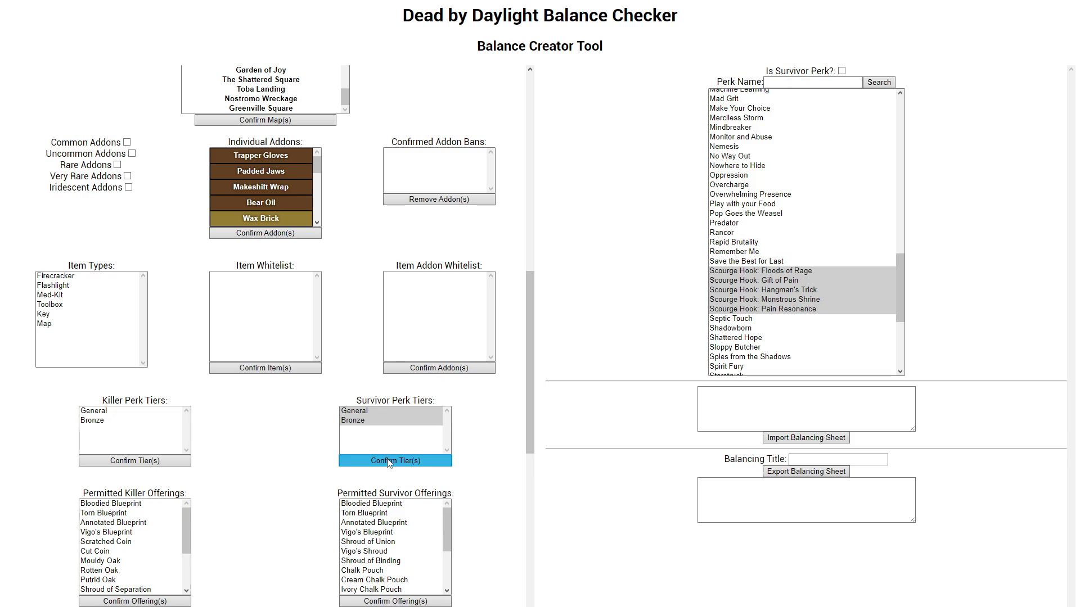
Step: Confirm General as The Trapper's only killer perk tier, keeping General and Bronze as the survivor perk tiers
left_click(139, 412)
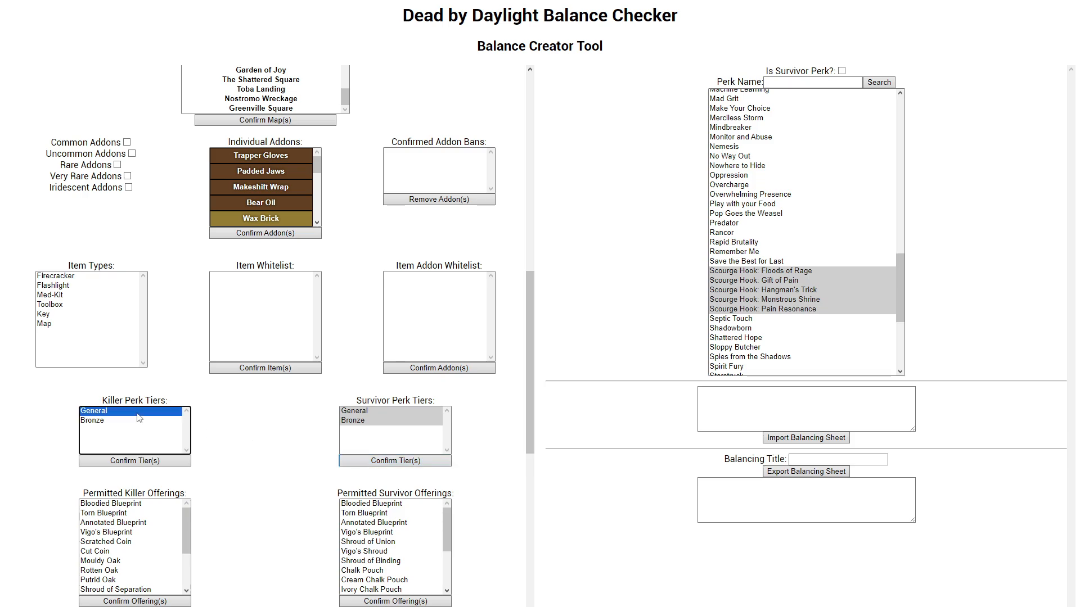
left_click(138, 463)
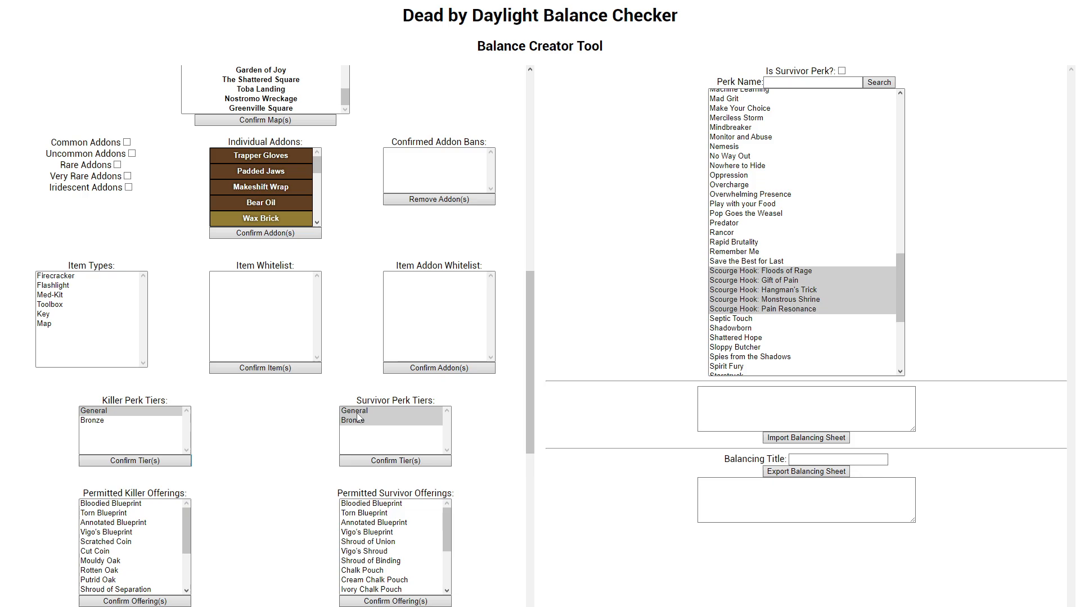
left_click(359, 432)
left_click(388, 462)
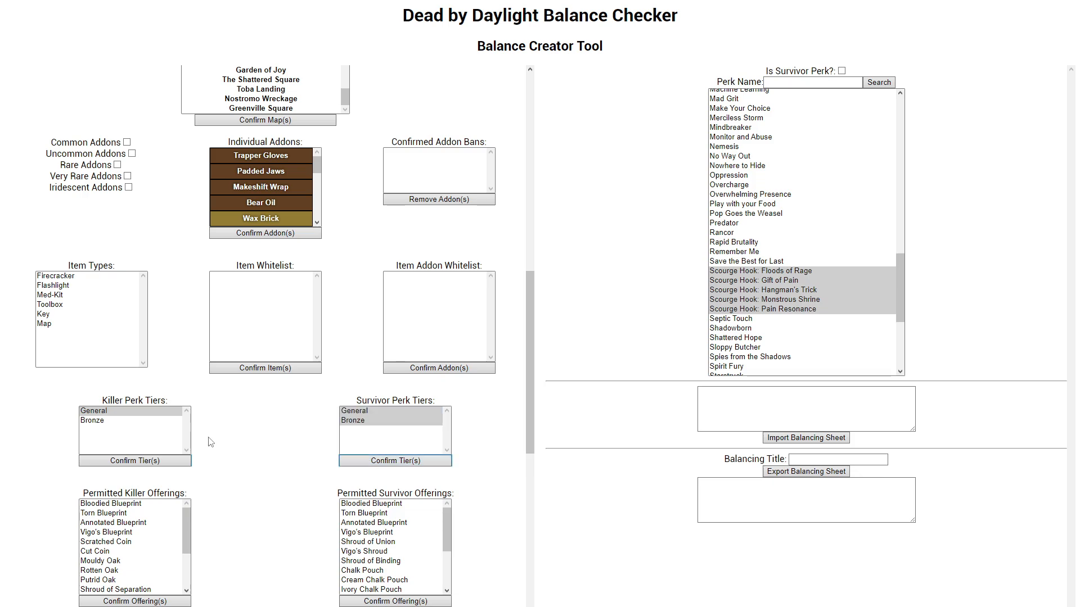
left_click(104, 413)
left_click(131, 461)
Step: Switch Killer Balancing to The Wraith and check its killer and survivor perk tiers
scroll(256, 427, "up", 3)
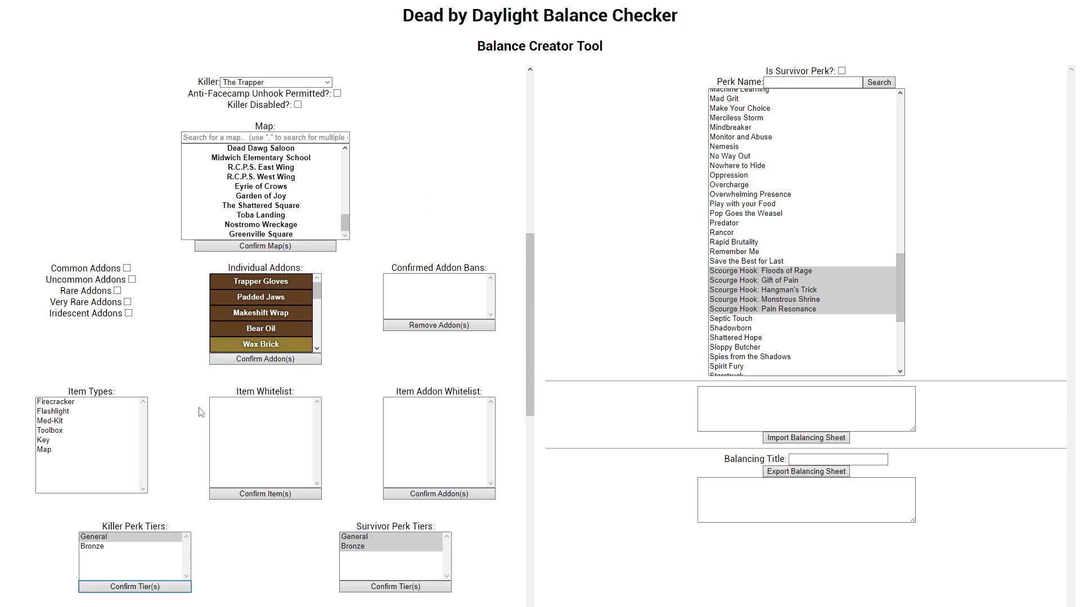
scroll(406, 532, "down", 1)
scroll(222, 492, "down", 2)
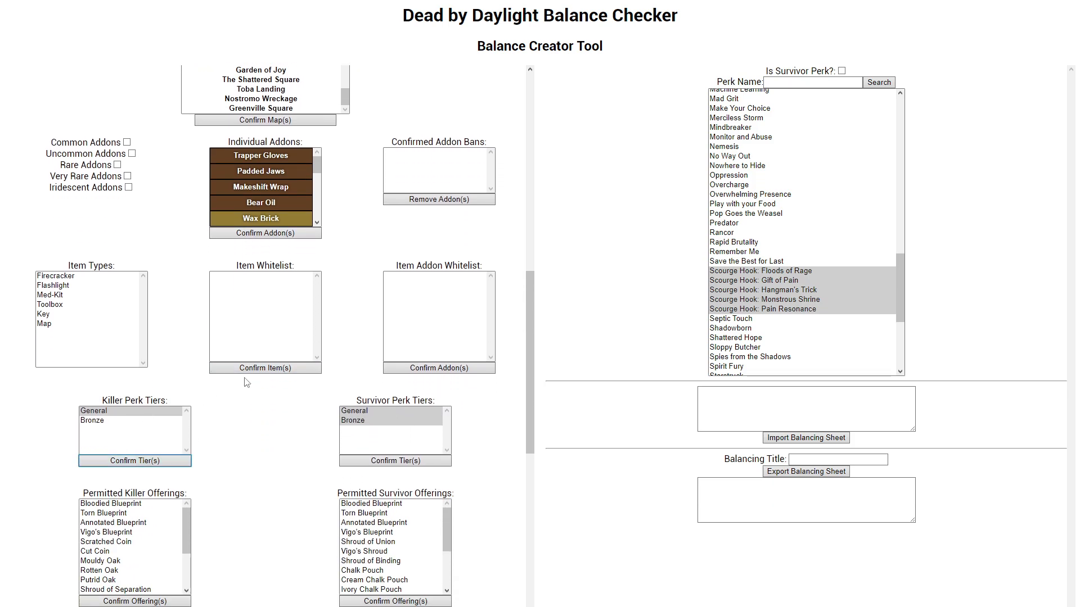
scroll(239, 372, "up", 5)
left_click(274, 238)
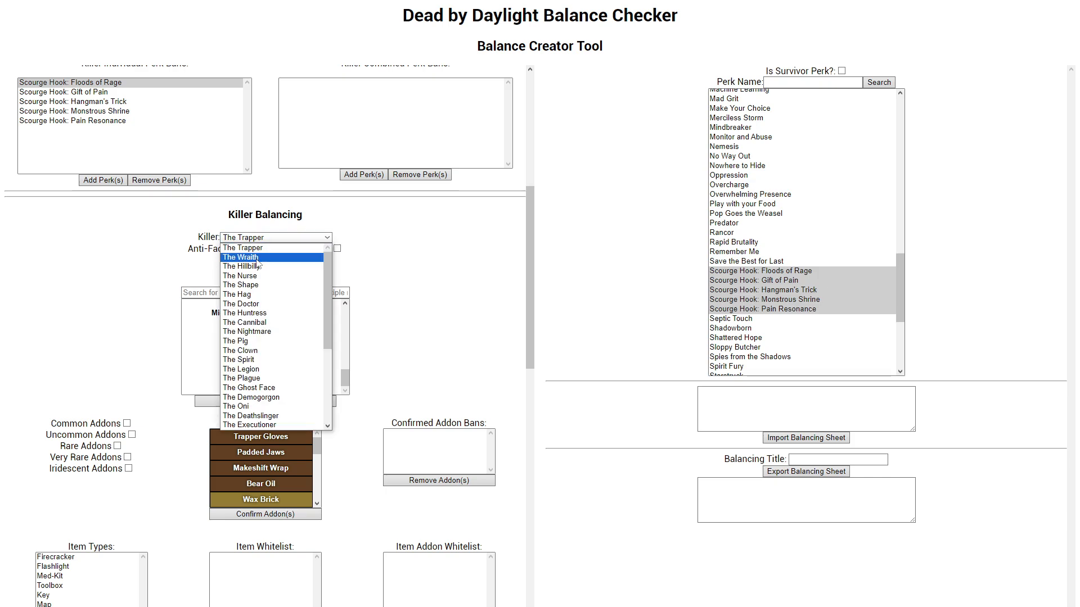
left_click(256, 254)
scroll(253, 270, "down", 5)
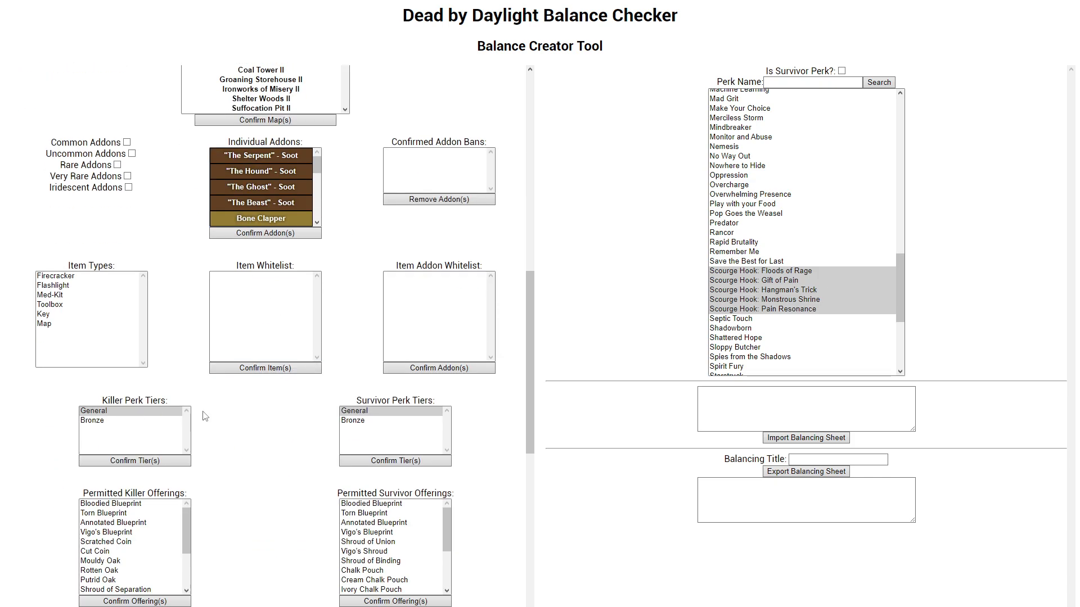
Step: Return Killer Balancing to The Trapper and check its confirmed killer and survivor perk tiers
scroll(191, 413, "up", 1)
scroll(187, 410, "up", 4)
left_click(252, 239)
left_click(242, 249)
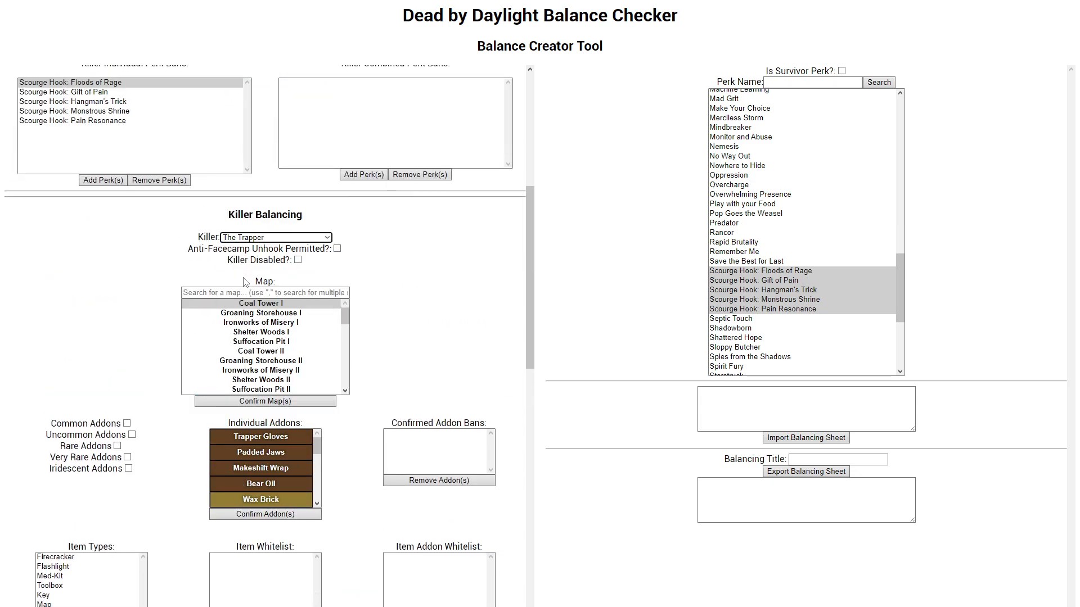
scroll(274, 321, "down", 5)
scroll(276, 325, "down", 7)
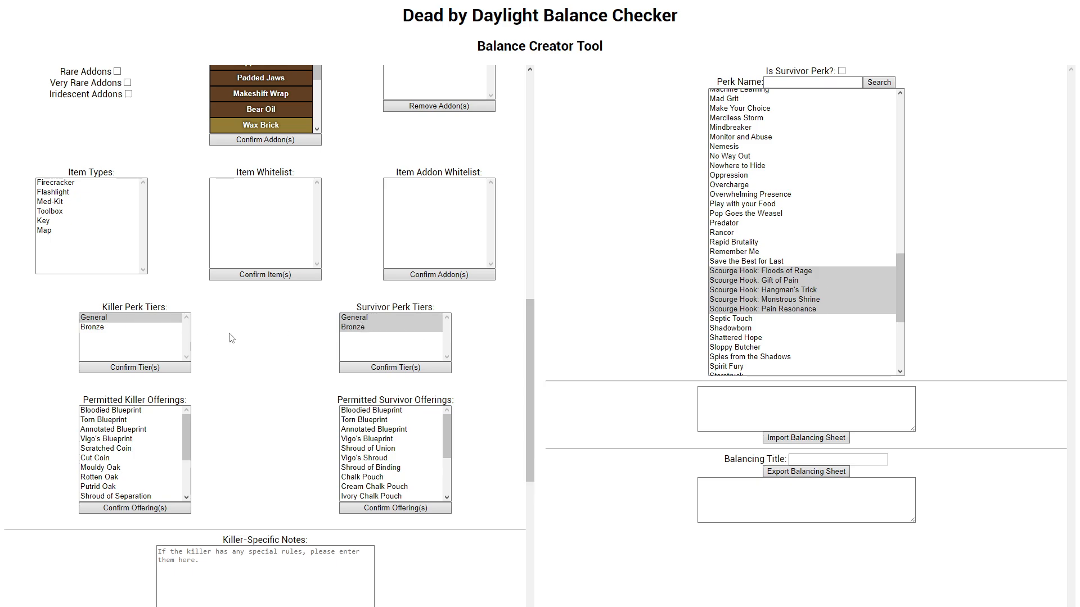
scroll(214, 332, "up", 2)
scroll(264, 315, "up", 10)
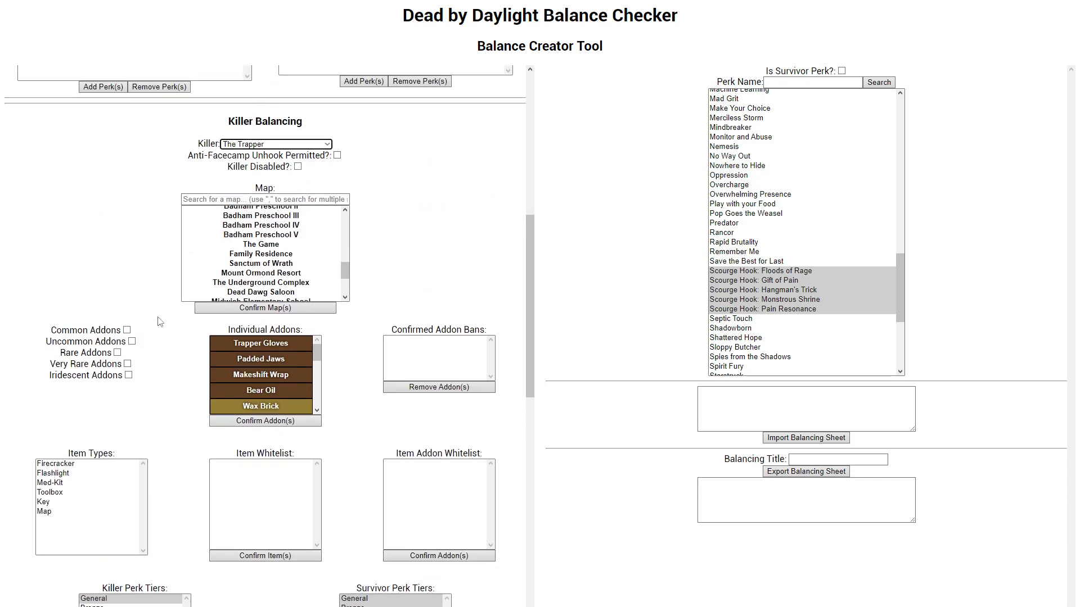
scroll(270, 311, "up", 2)
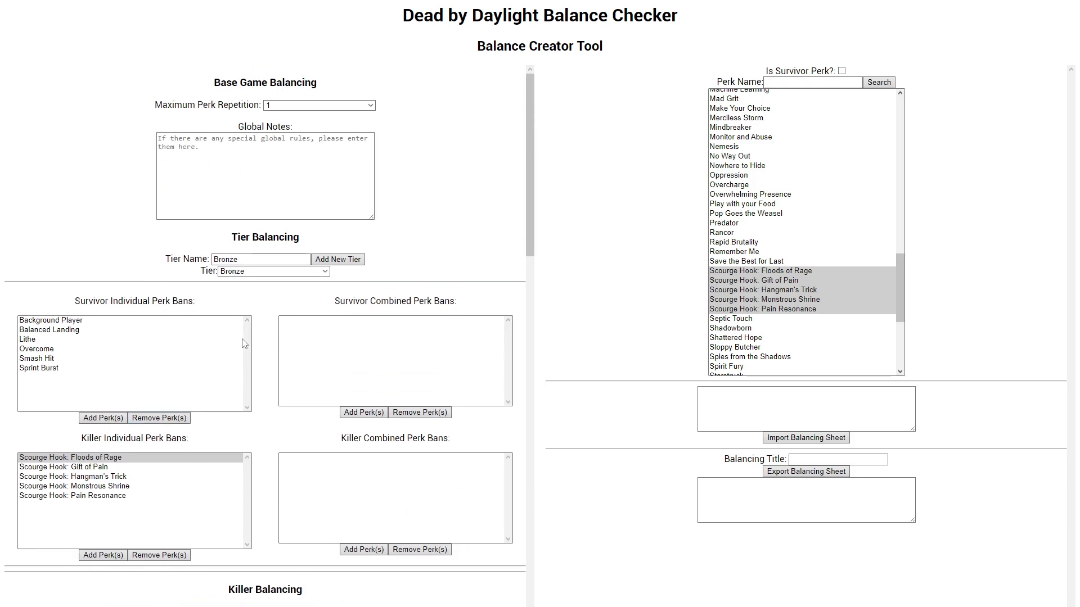
left_click(232, 341)
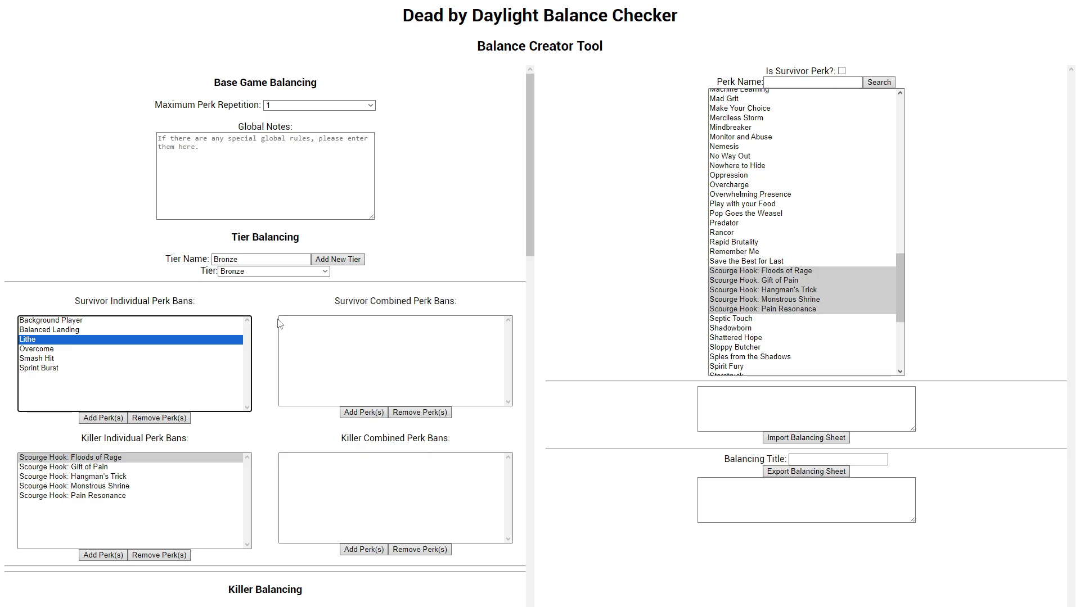
left_click(800, 244)
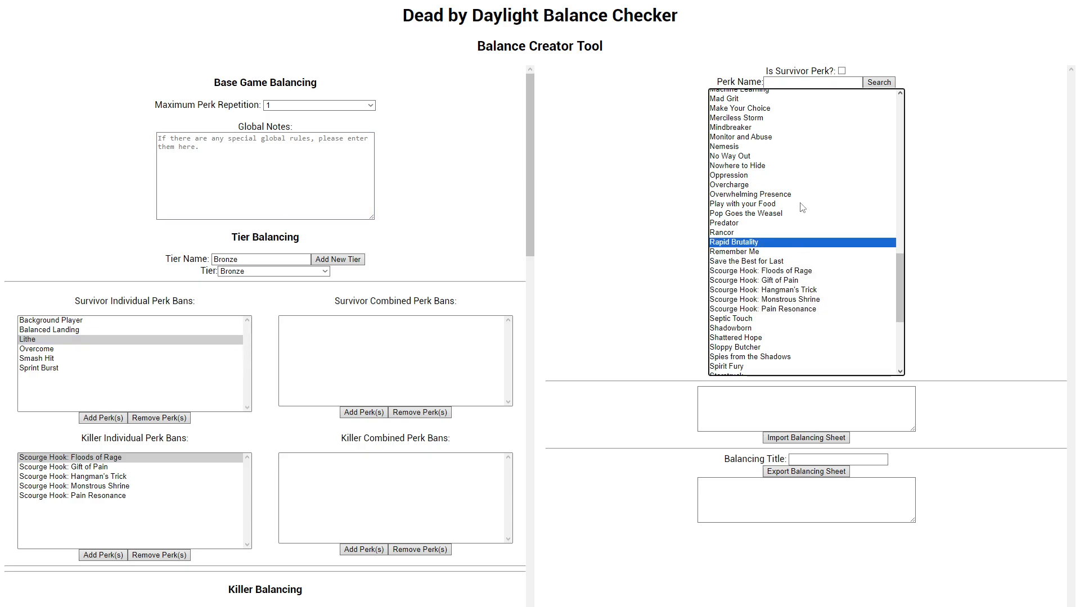
left_click_drag(779, 157, 773, 235)
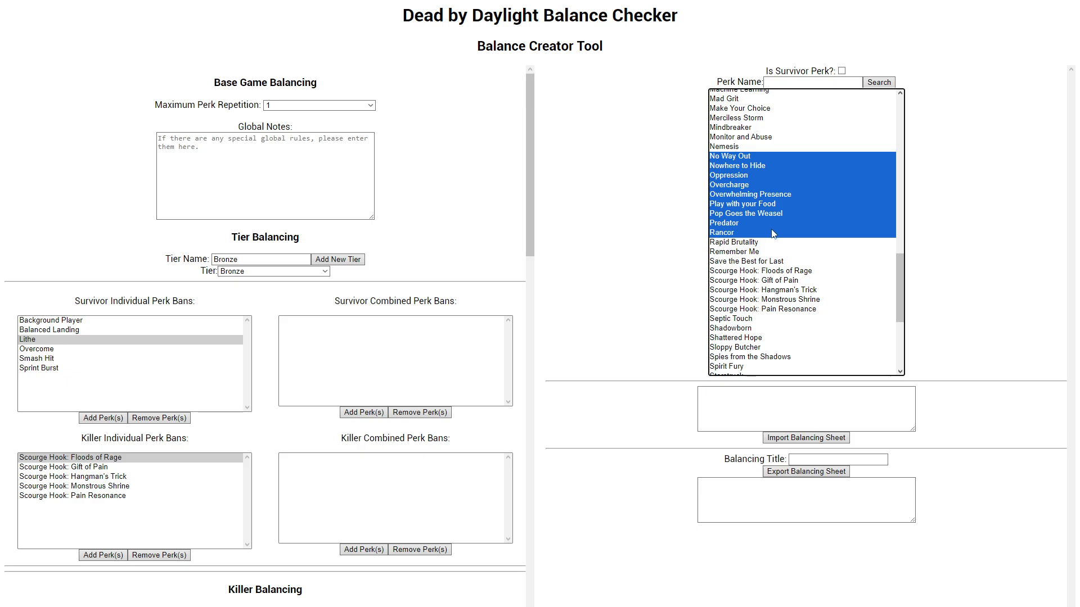
left_click(356, 415)
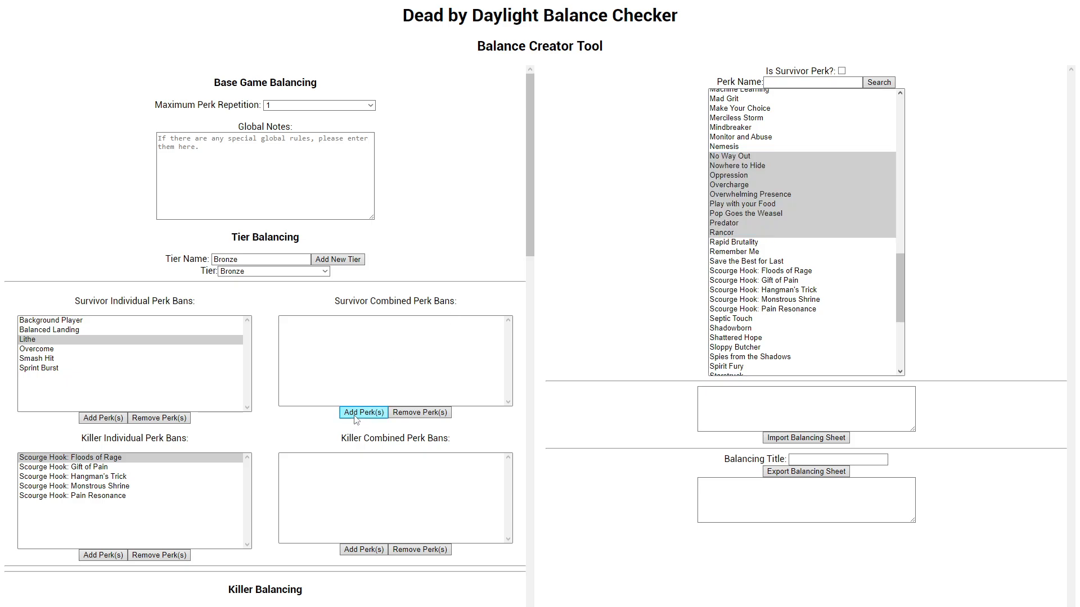
left_click(374, 550)
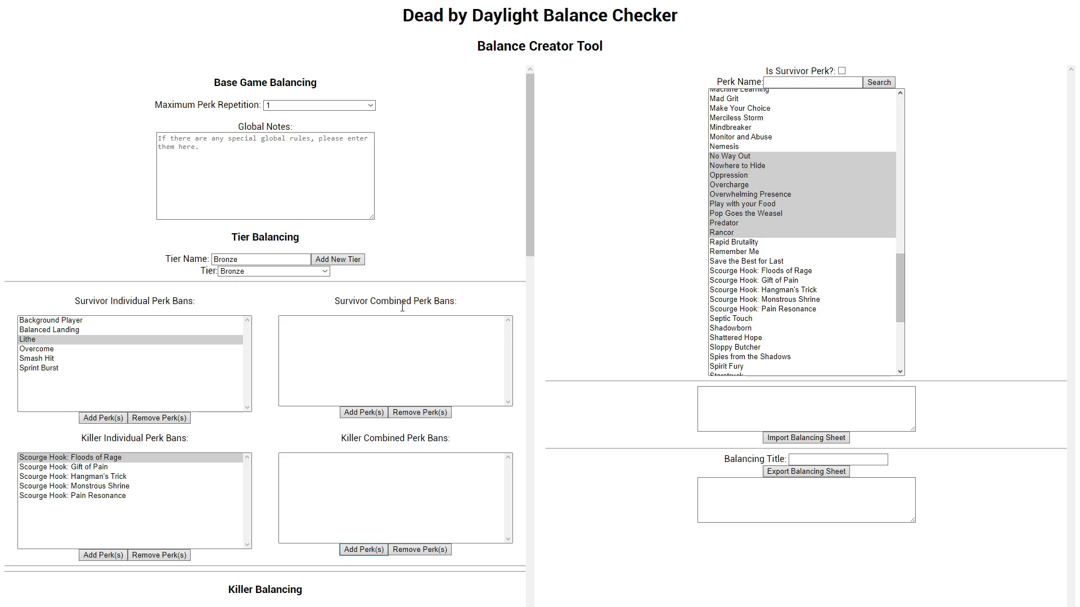
left_click(427, 344)
left_click(731, 175)
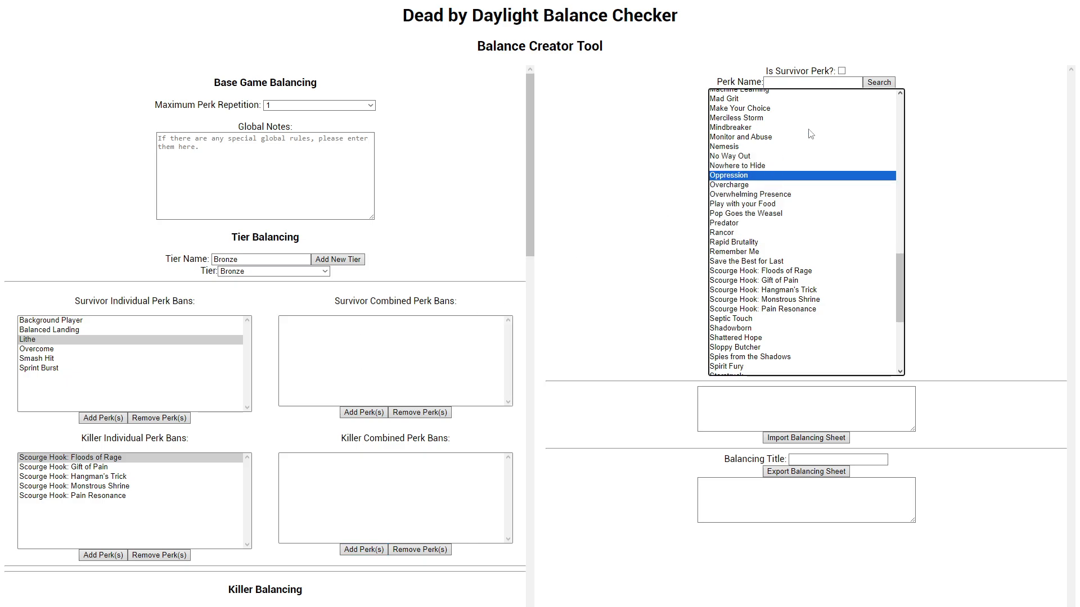
Step: Search survivor perks for "dead hard,overcom" and add Dead Hard and Overcome together to the Bronze tier's Survivor Combined Perk Bans
left_click(837, 85)
left_click(841, 71)
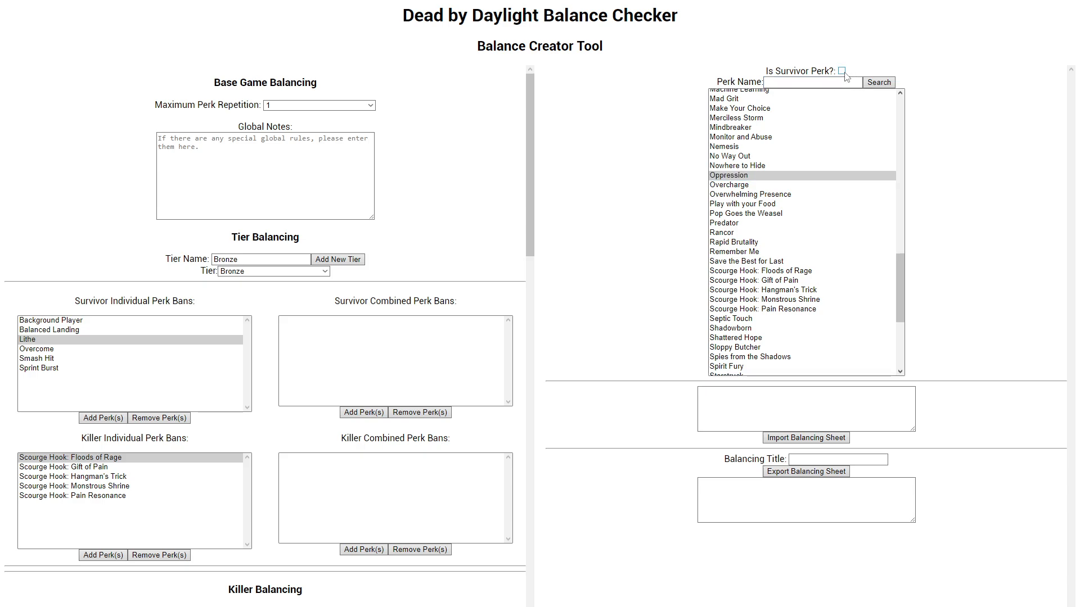
left_click(843, 81)
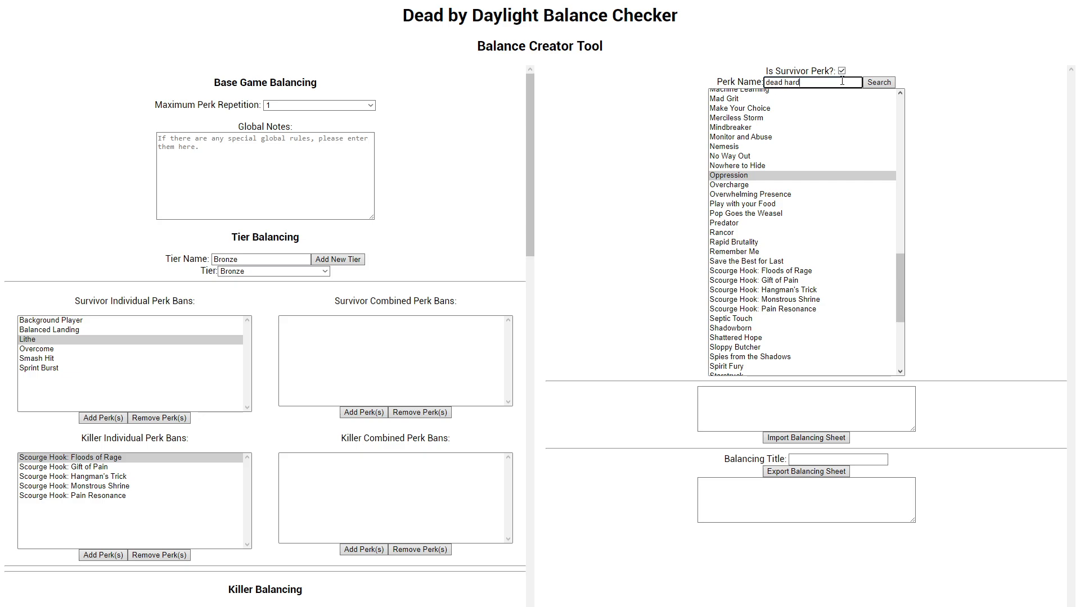
key("Return")
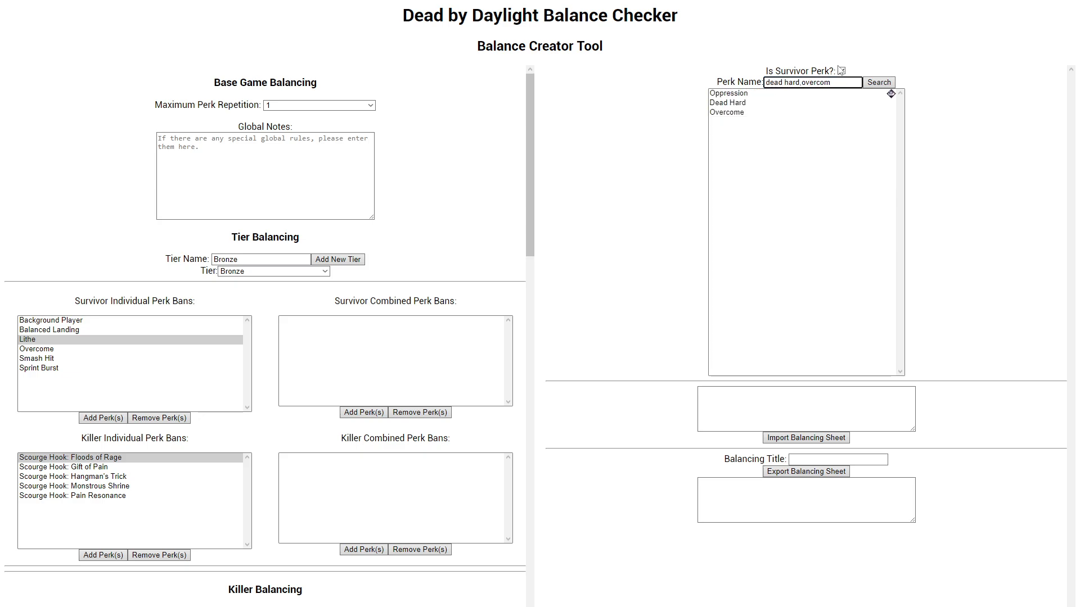
left_click_drag(750, 102, 732, 112)
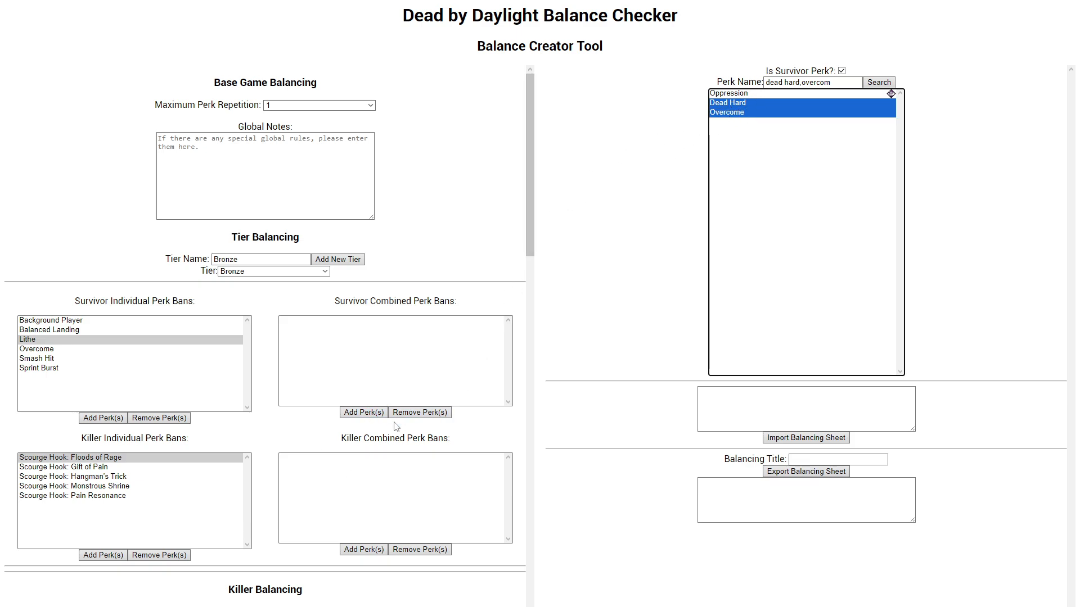
left_click(368, 417)
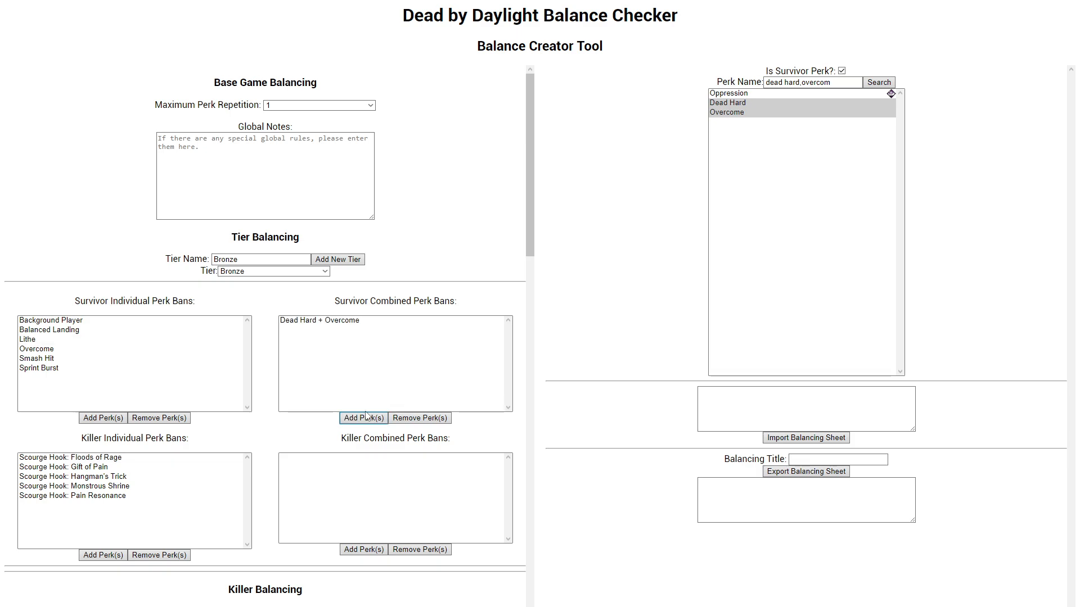
left_click(306, 325)
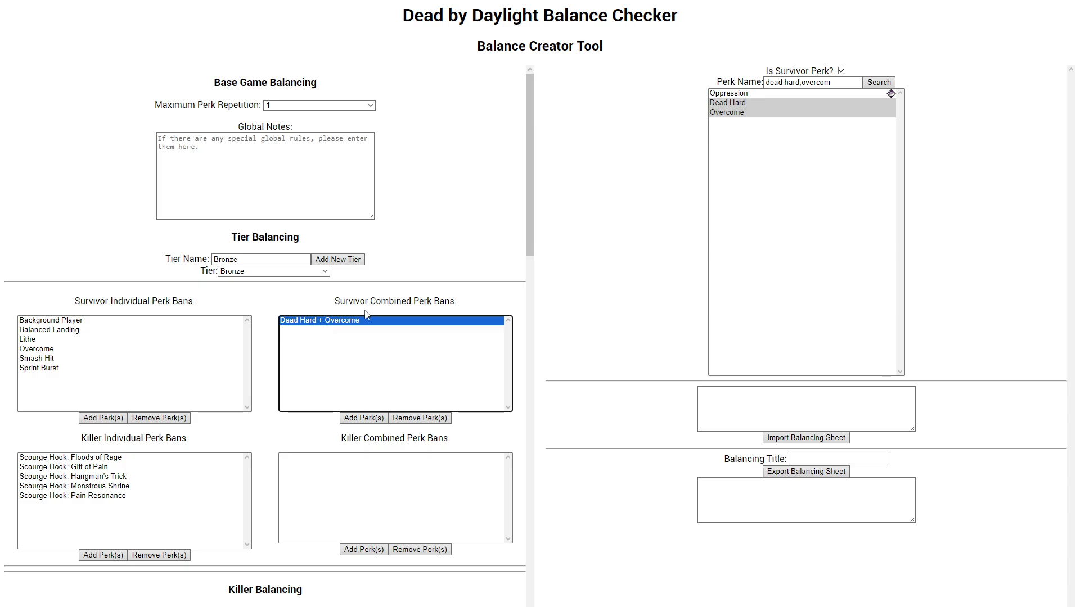
Step: Search killer perks for "dead man's,grim" and add Dead Man's Switch and Grim Embrace together to the Bronze tier's Killer Combined Perk Bans
left_click(782, 232)
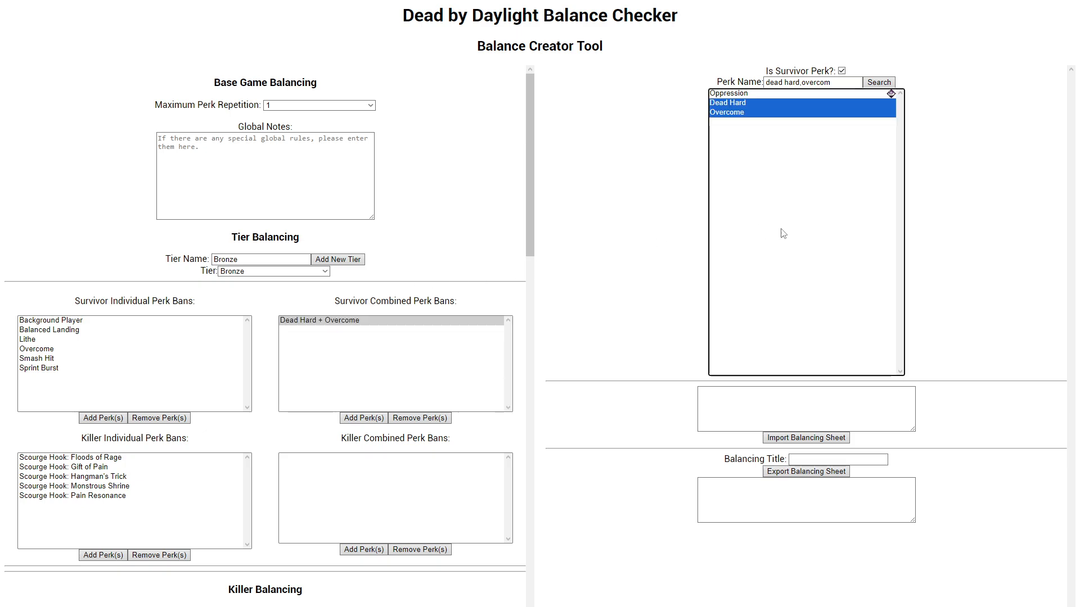
left_click(841, 71)
key("Tab")
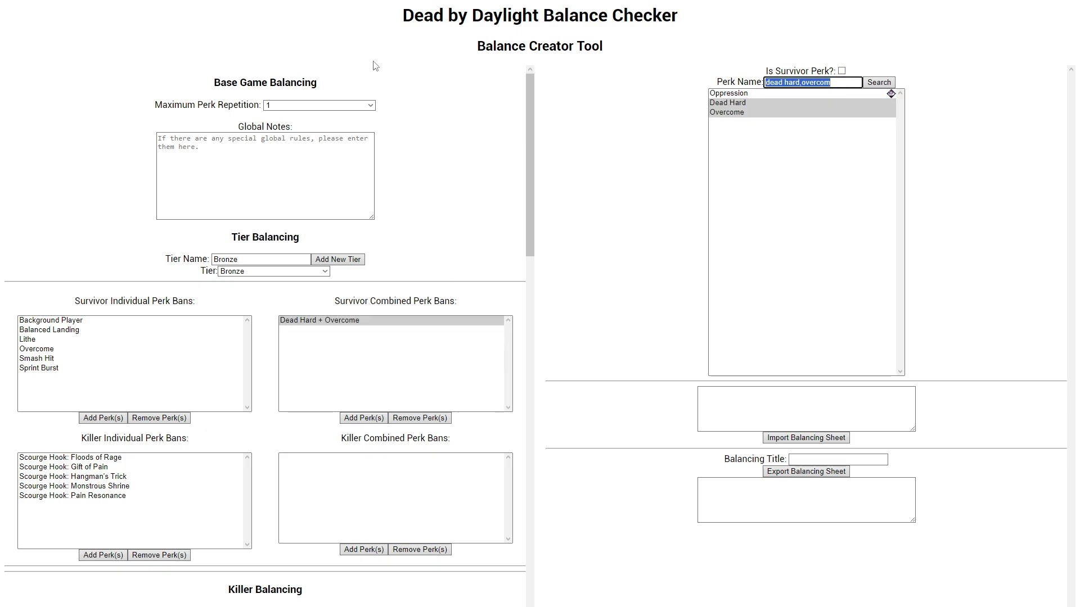
type("dead mans")
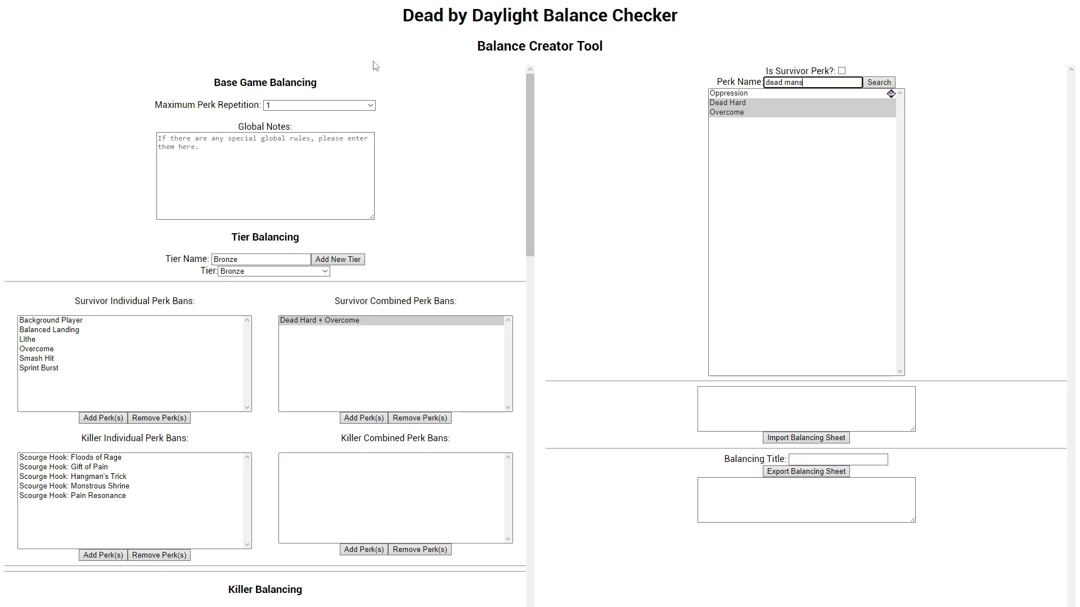
key("BackSpace")
type("n's,grim")
key("Return")
left_click(748, 113)
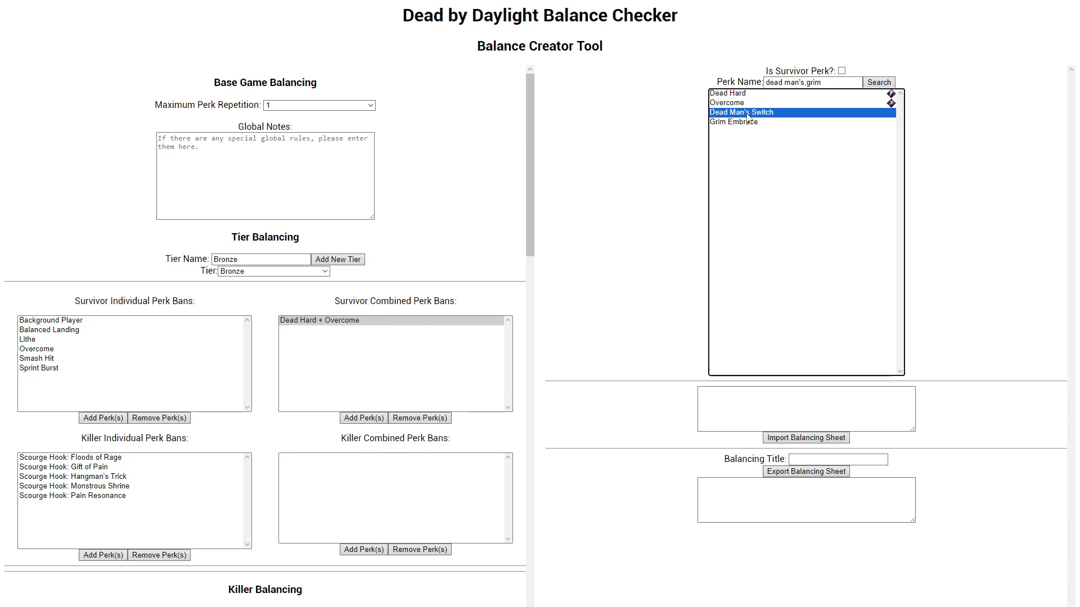
left_click(748, 122, "shift")
left_click(366, 555)
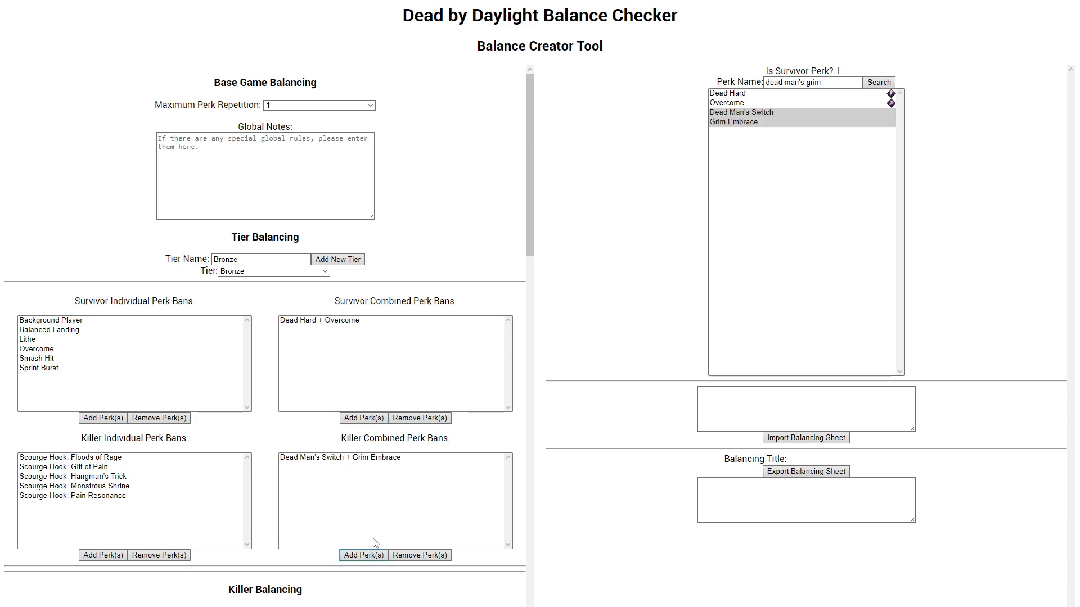
Step: Compare the Bronze tier's combined perk bans with its individual perk bans for both killers and survivors
left_click(325, 458)
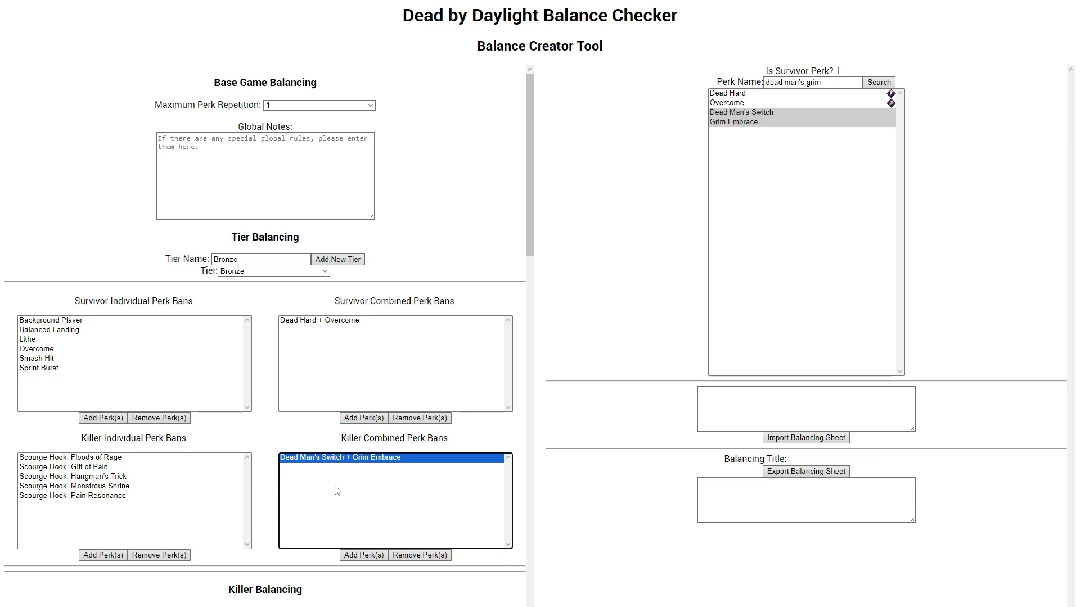
left_click(308, 435)
left_click(323, 331)
left_click(320, 457)
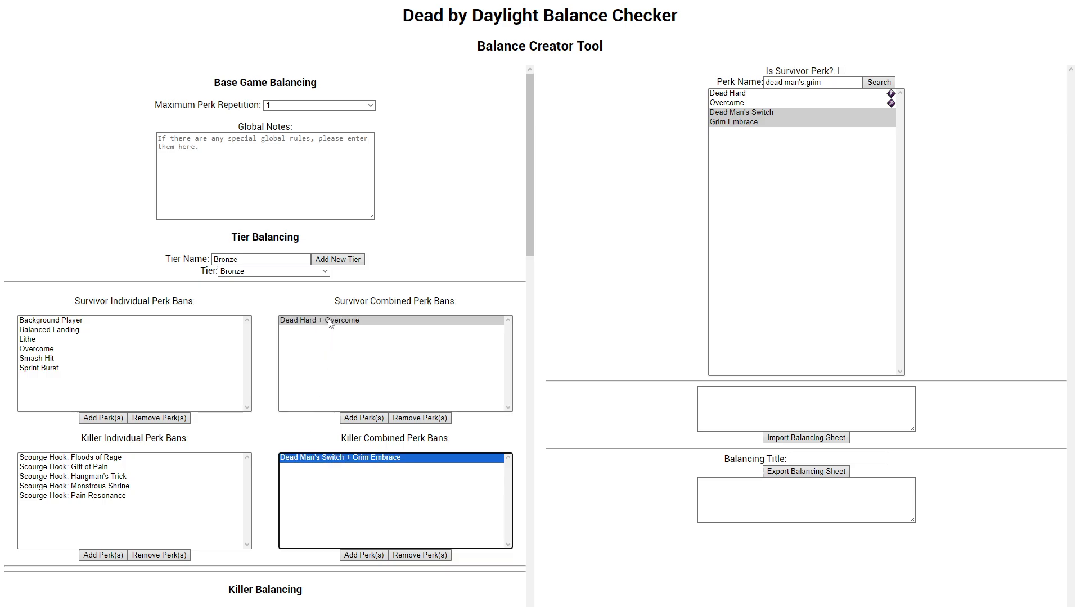
left_click(330, 321)
left_click(340, 458)
left_click(248, 481)
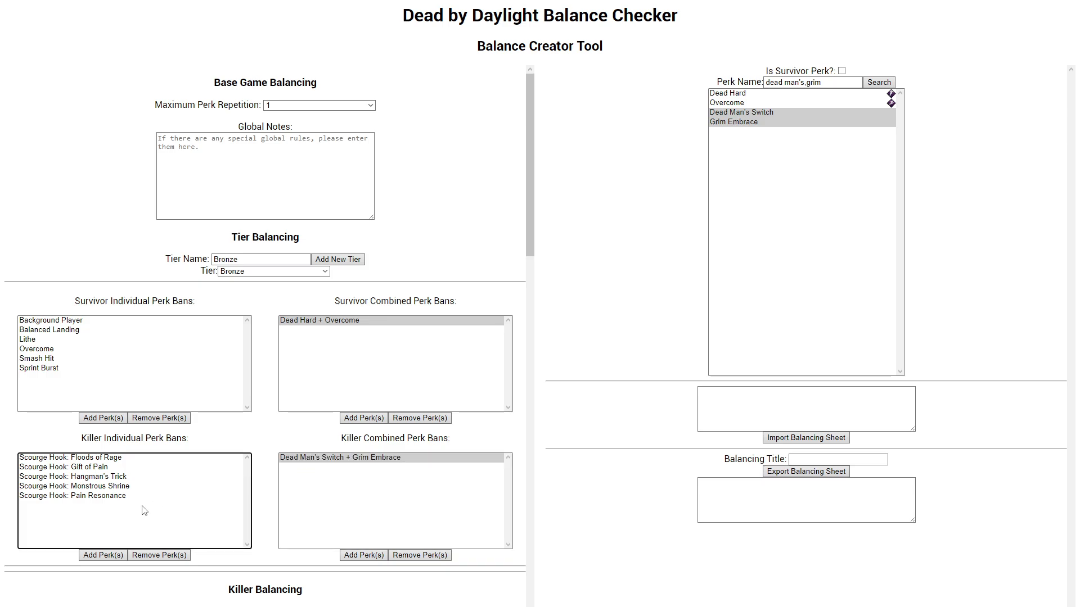
left_click(103, 498)
left_click_drag(101, 495, 91, 457)
left_click_drag(64, 368, 43, 378)
left_click_drag(71, 459, 60, 527)
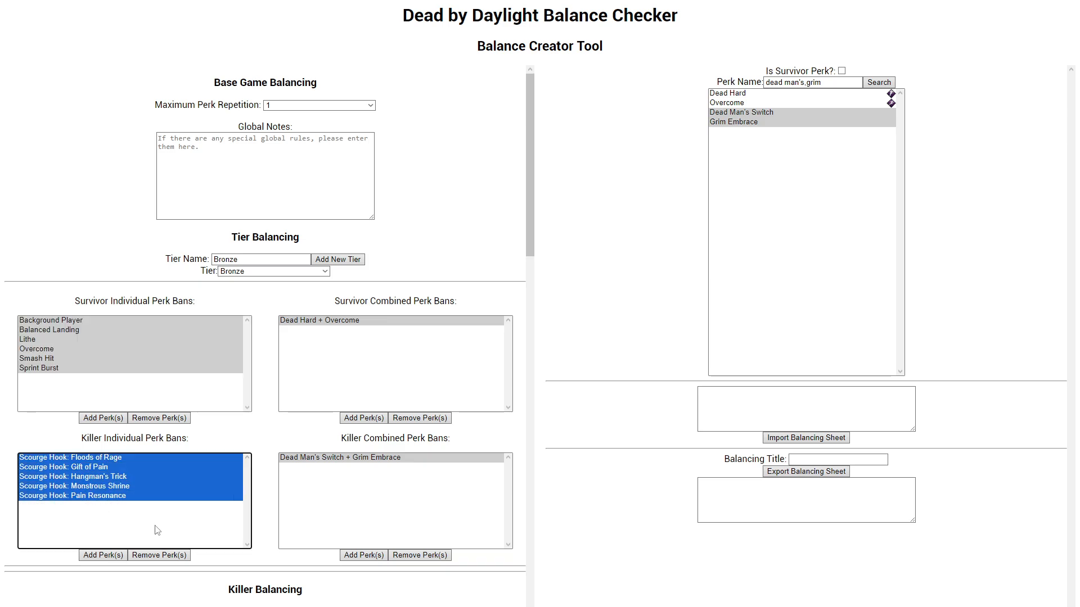
Step: Look over the page from the Bronze tier's perk bans down to The Trapper's map, addon, item and perk tier settings
scroll(291, 481, "down", 3)
scroll(290, 482, "up", 3)
scroll(298, 506, "down", 3)
scroll(269, 336, "up", 3)
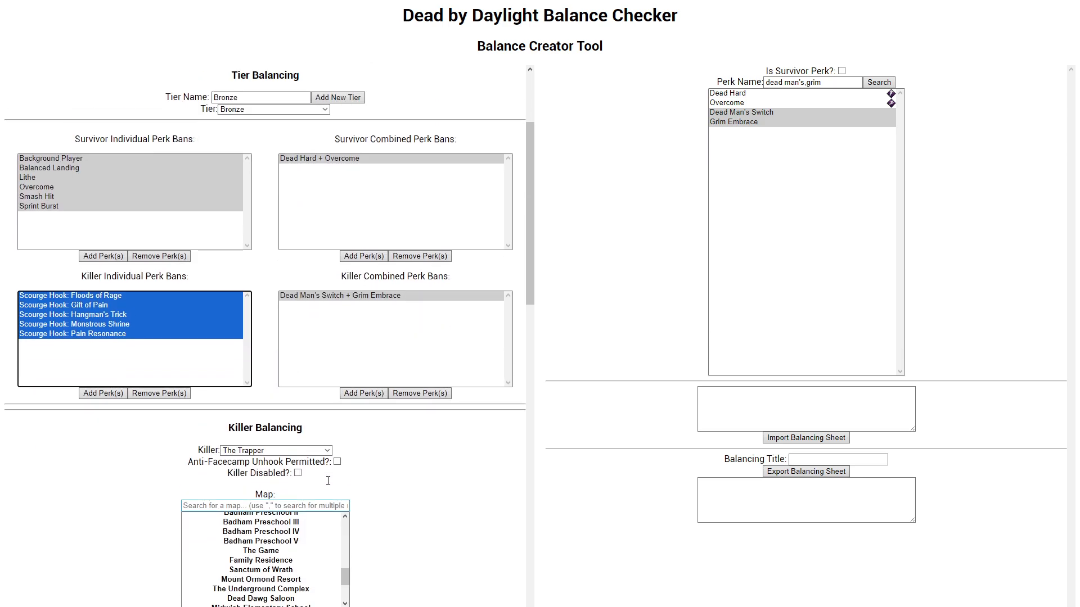
left_click(270, 337)
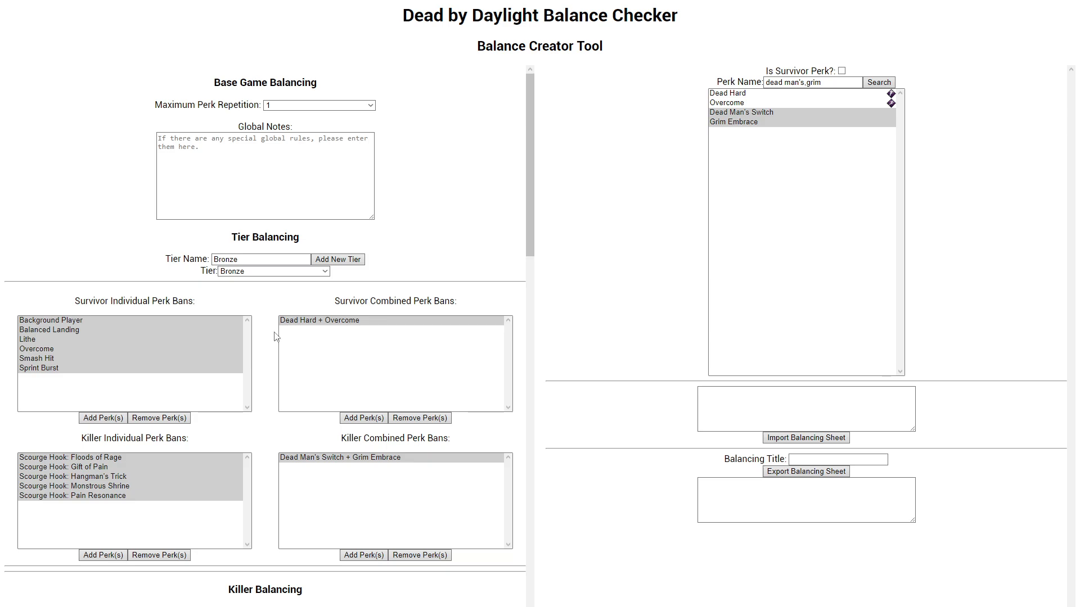
scroll(275, 337, "down", 2)
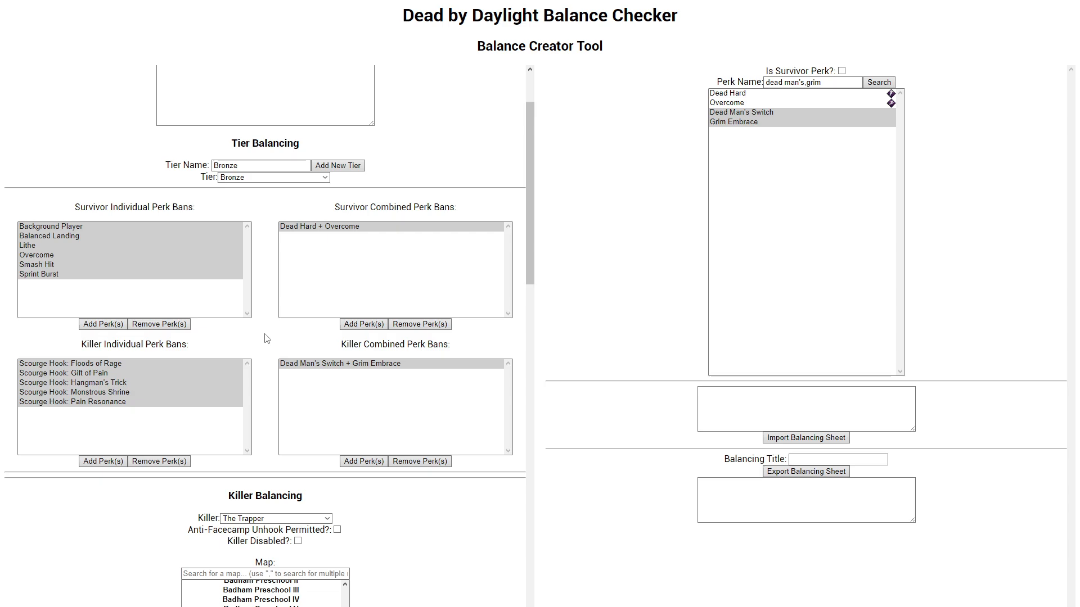
scroll(383, 332, "down", 5)
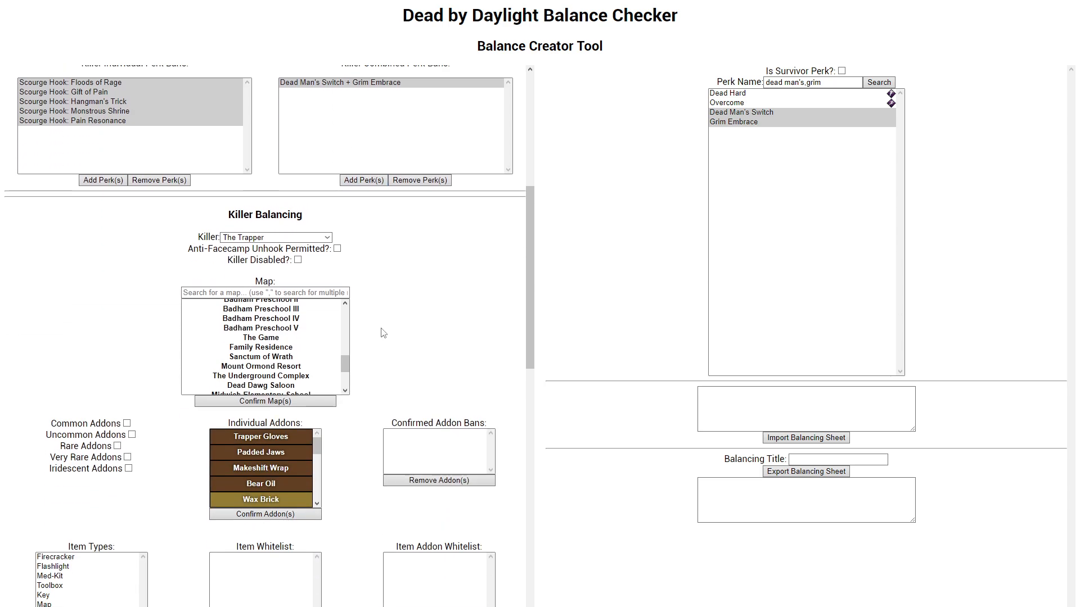
scroll(284, 326, "down", 15)
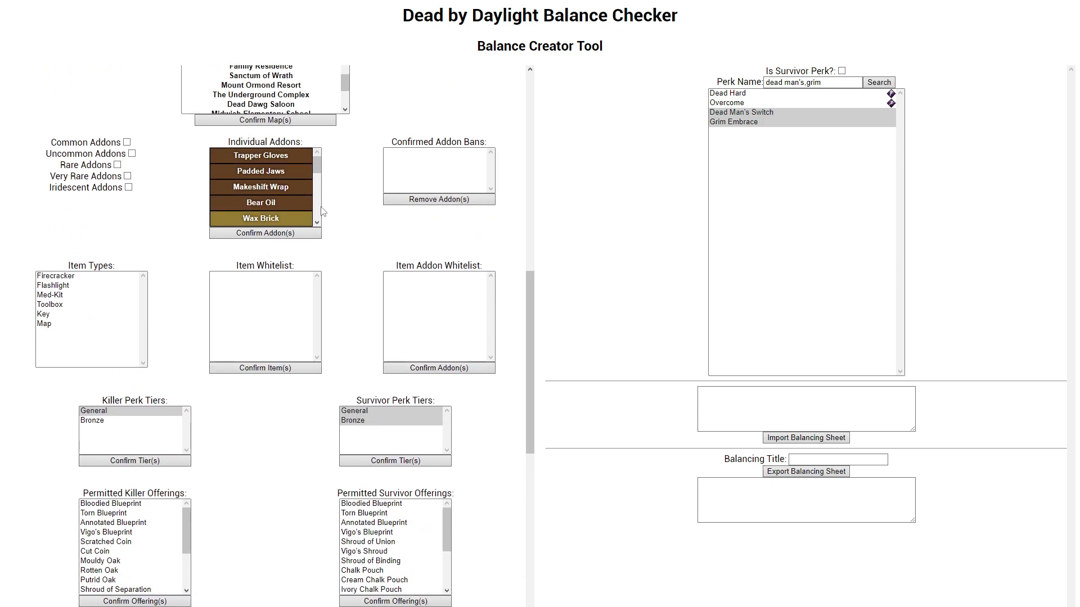
Step: Look through the full list of killers in Killer Balancing and select The Unknown
scroll(281, 321, "up", 15)
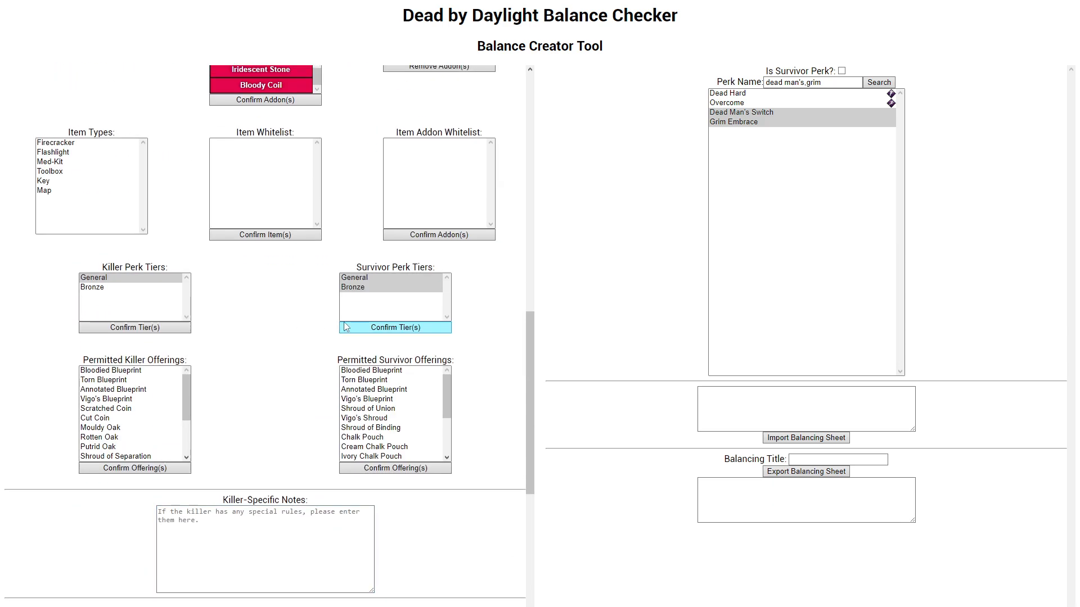
scroll(380, 327, "up", 2)
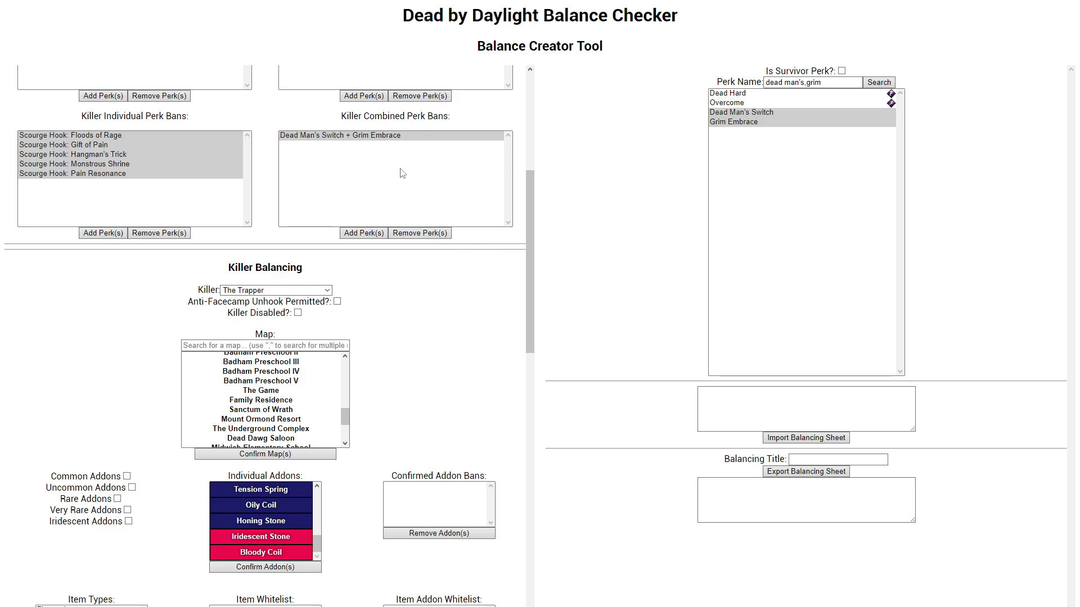
left_click(239, 291)
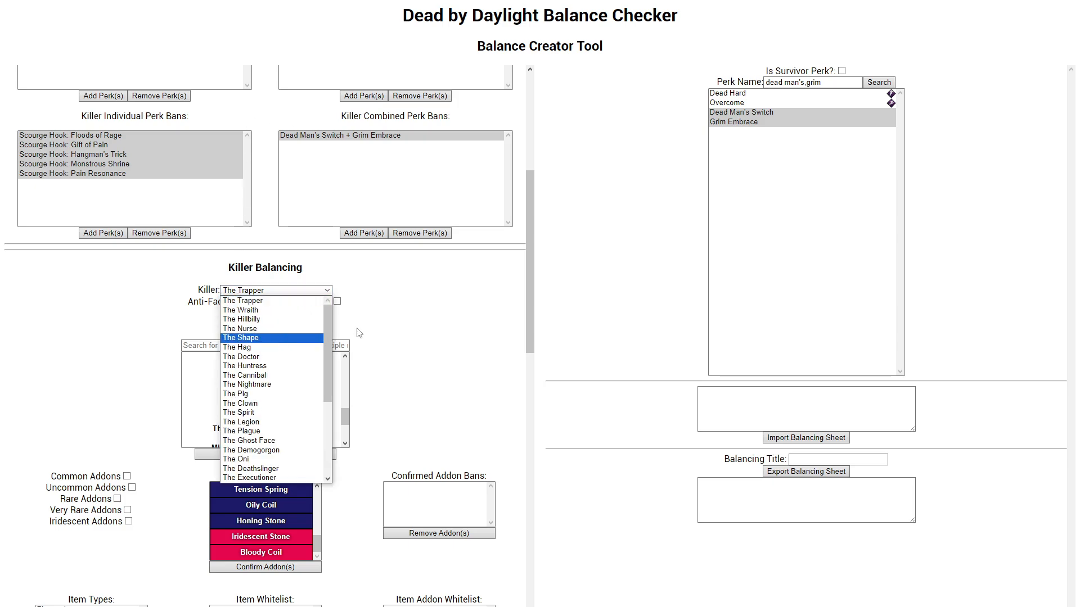
left_click_drag(328, 328, 336, 436)
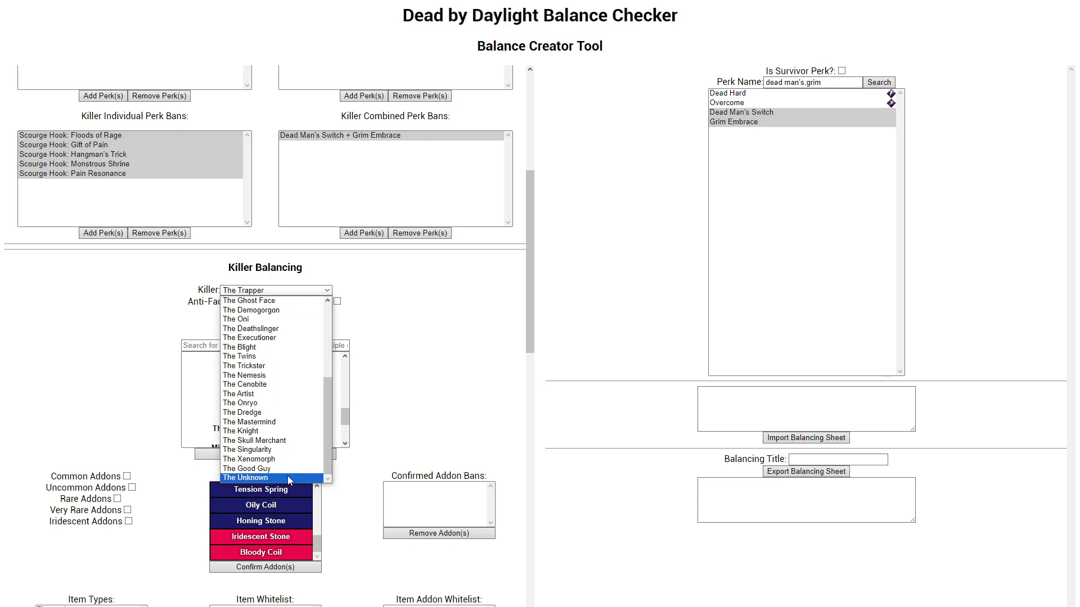
scroll(256, 444, "up", 5)
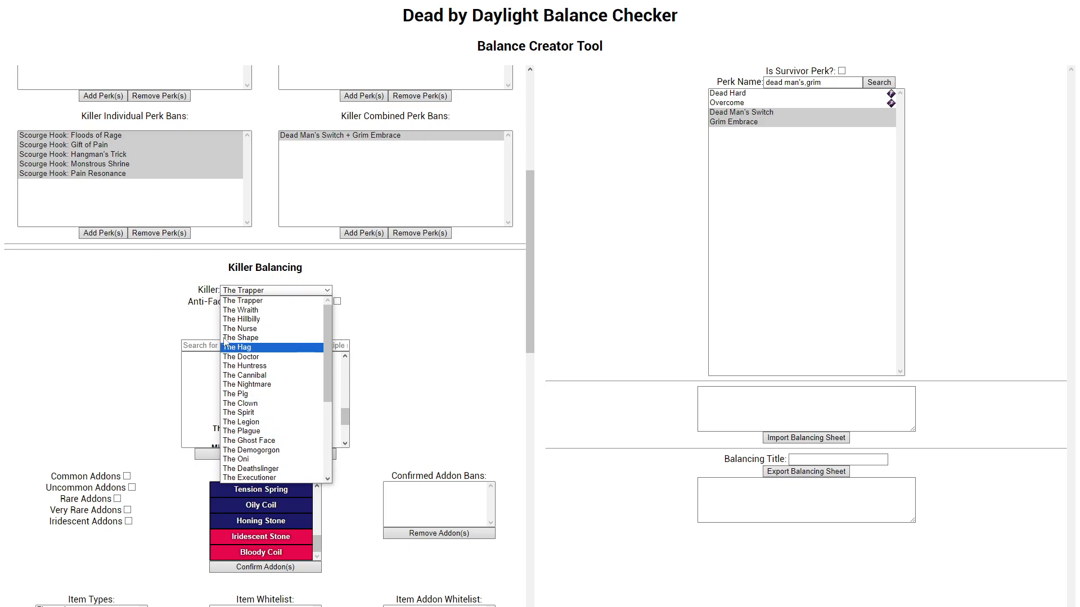
scroll(255, 464, "down", 5)
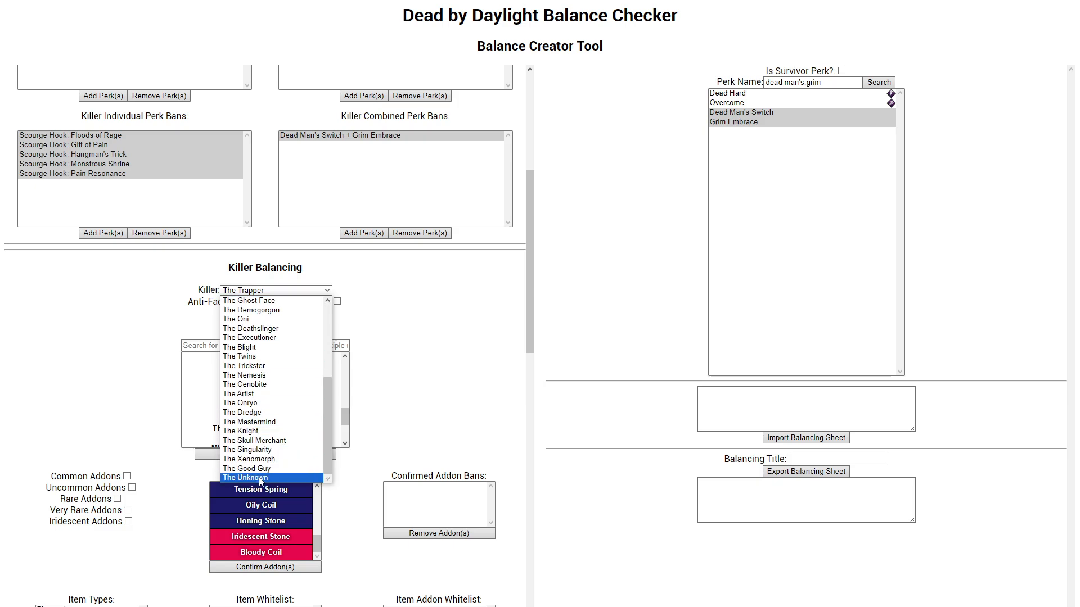
left_click(248, 477)
scroll(360, 419, "down", 1)
scroll(363, 418, "down", 1)
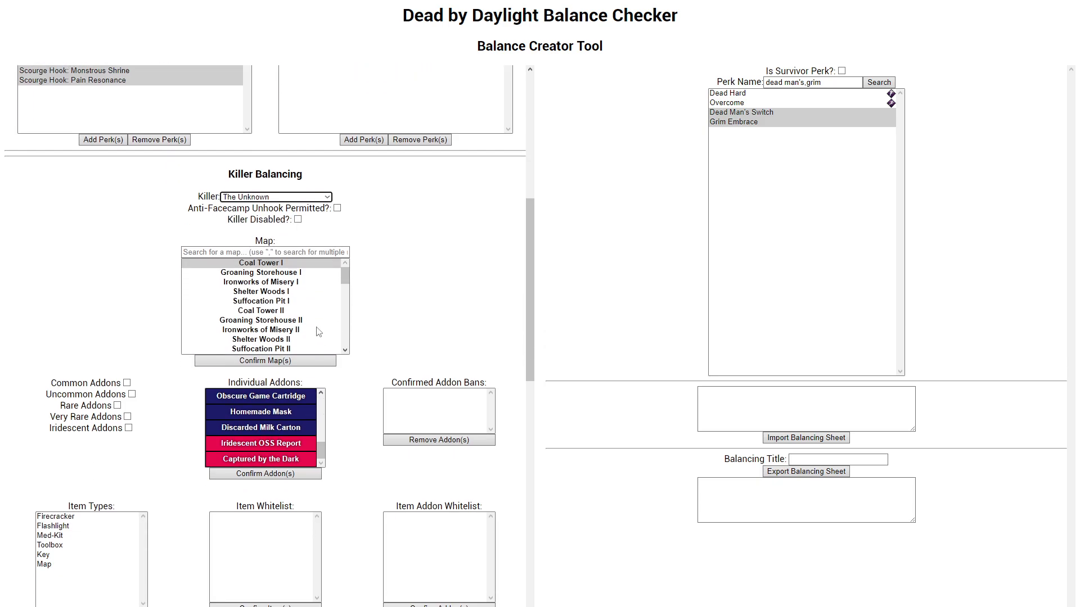
scroll(317, 332, "down", 5)
scroll(318, 331, "up", 5)
scroll(291, 415, "down", 5)
scroll(292, 415, "up", 5)
scroll(278, 419, "up", 2)
scroll(278, 419, "down", 2)
scroll(391, 397, "up", 1)
scroll(391, 397, "up", 3)
scroll(392, 397, "down", 3)
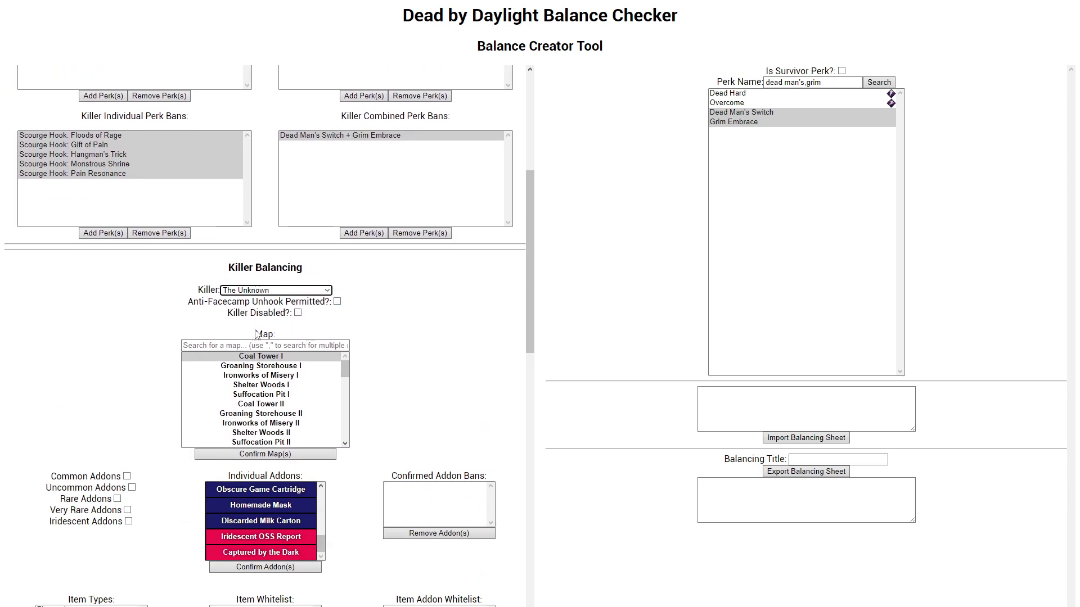
Step: Set the balanced killer back to The Trapper and point out the Anti-Facecamp Unhook Permitted option
left_click(276, 290)
scroll(277, 339, "up", 5)
scroll(276, 339, "up", 1)
left_click(284, 304)
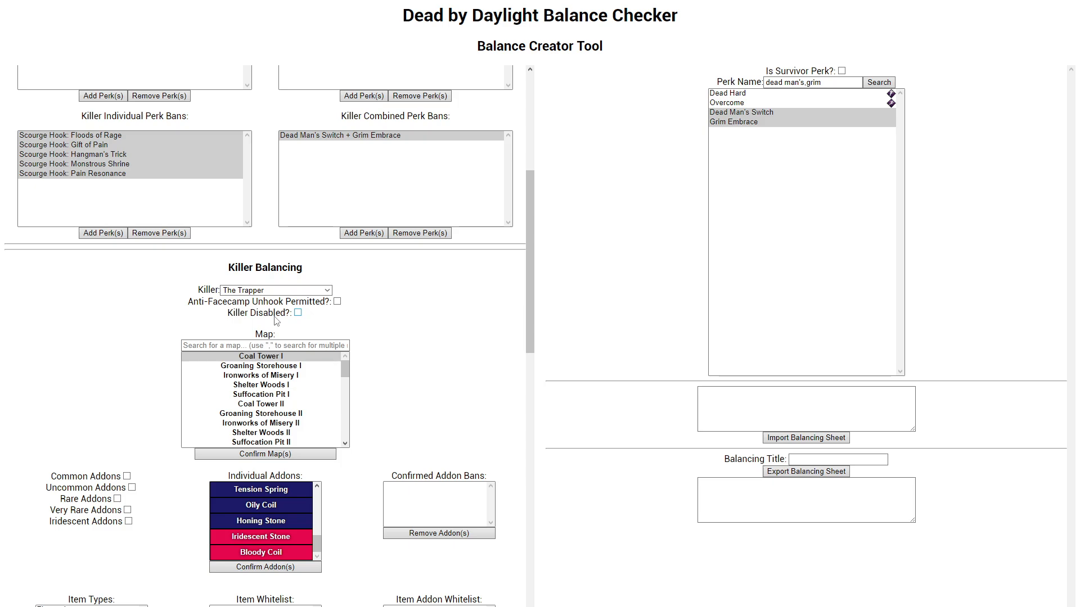
left_click_drag(269, 303, 336, 288)
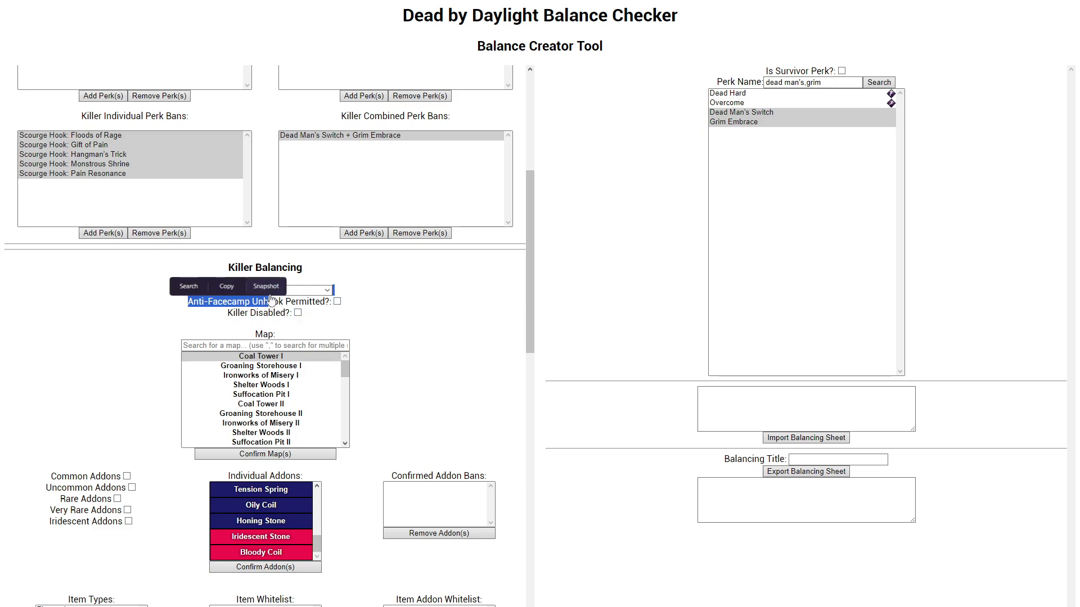
left_click(375, 283)
Step: Switch to The Wraith, mark it as disabled and enabled again, and return to The Trapper
left_click(325, 291)
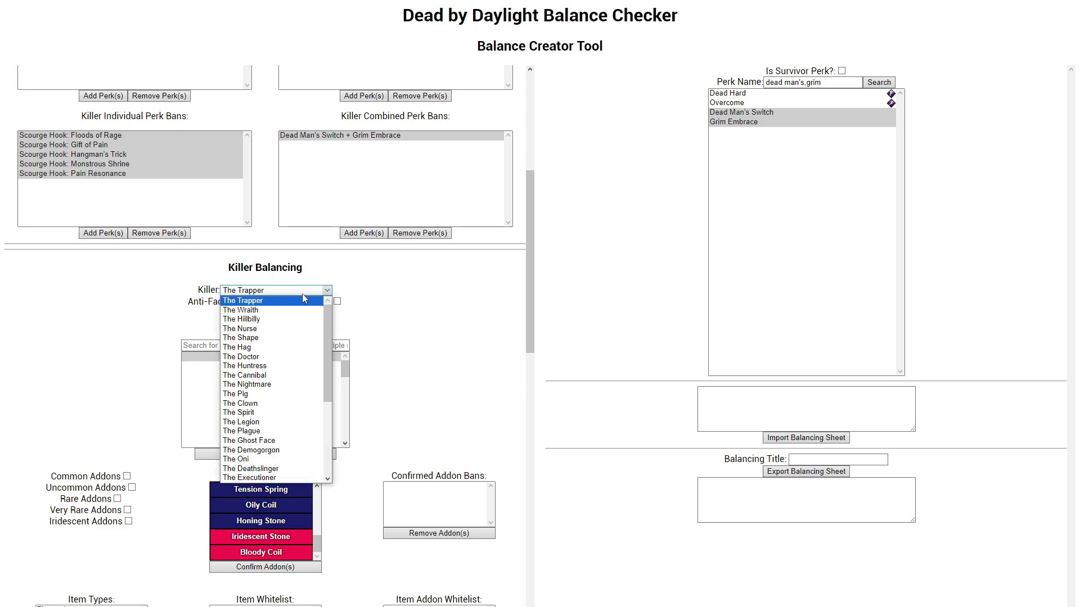
left_click(284, 310)
left_click(275, 316)
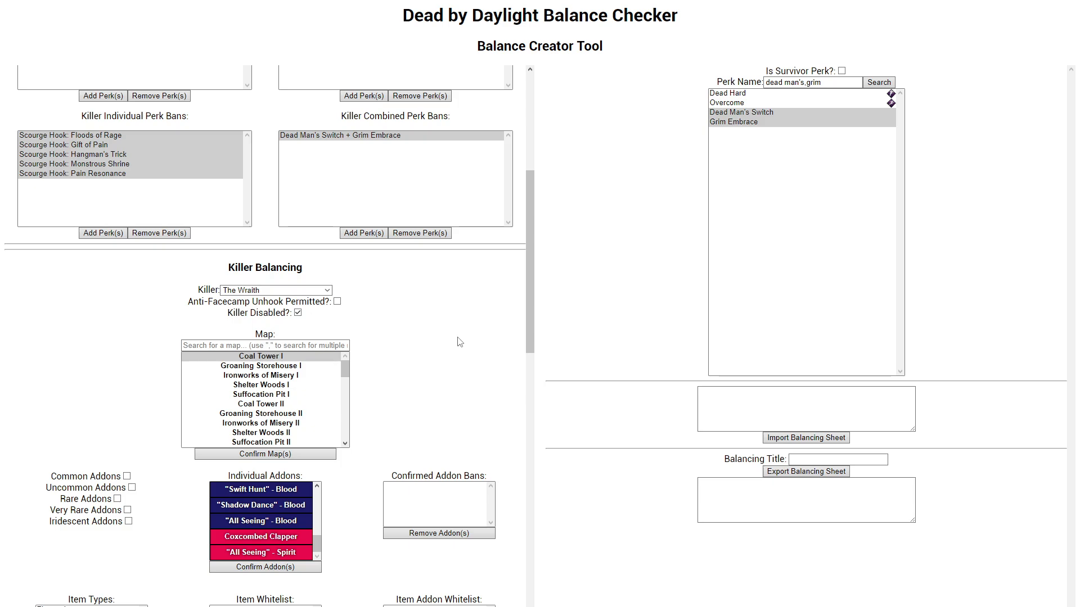
left_click(296, 313)
left_click(300, 290)
left_click(270, 301)
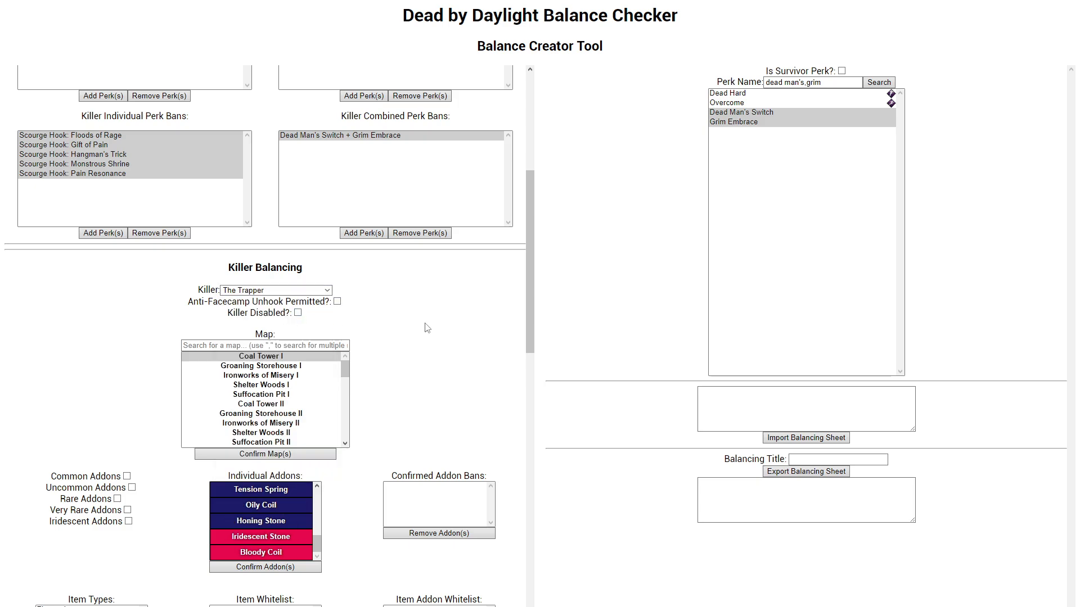
Step: Clear the search text from the Perk Name field
scroll(405, 332, "down", 2)
mouse_move(346, 281)
left_mouse_down()
mouse_move(348, 352)
mouse_move(345, 264)
left_mouse_up()
left_click(298, 252)
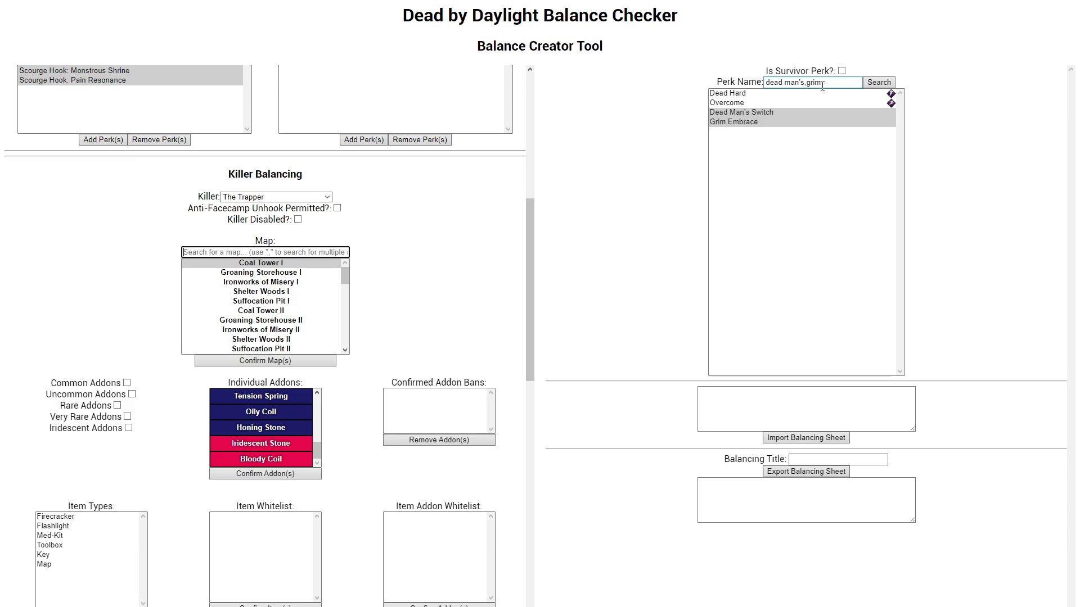
left_click_drag(825, 83, 696, 68)
key("BackSpace")
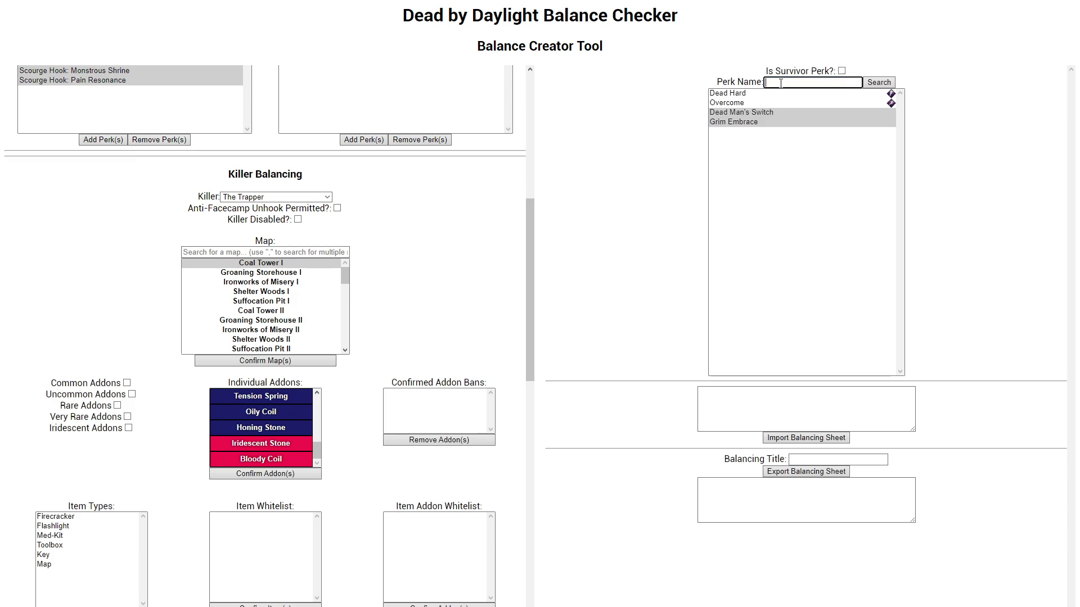
Step: Filter The Trapper's map list with the multi-term search "Coal,Dead,II"
left_click(264, 252)
left_click(265, 252)
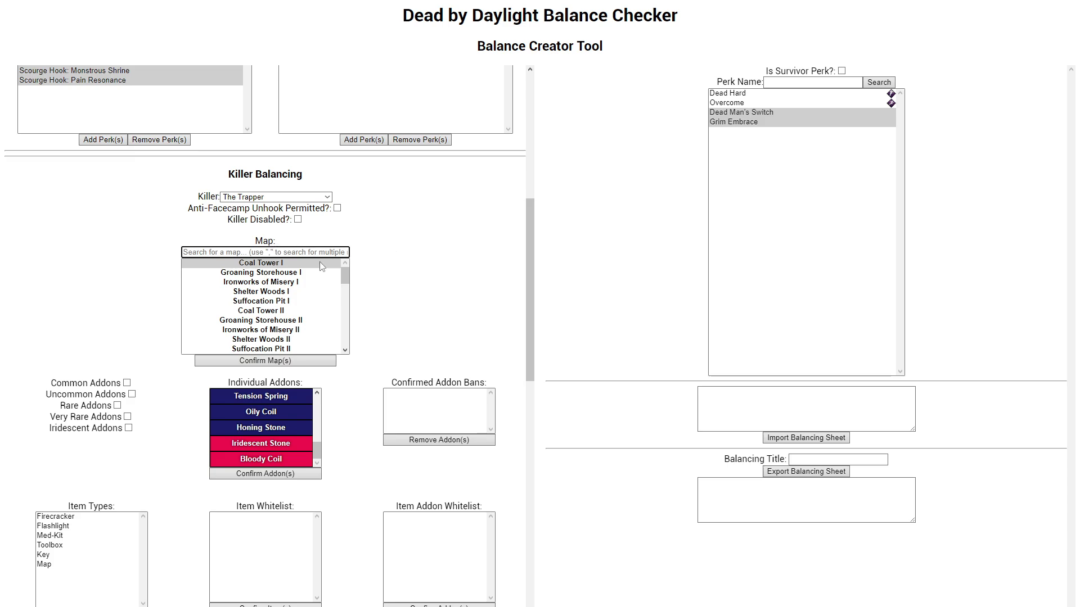
type("Coal")
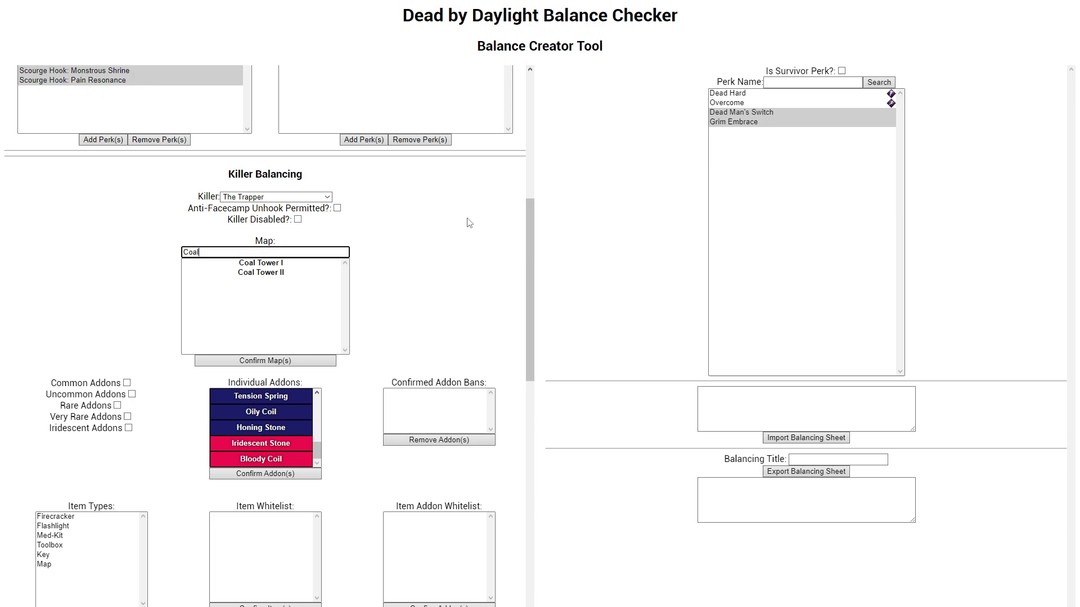
type(",")
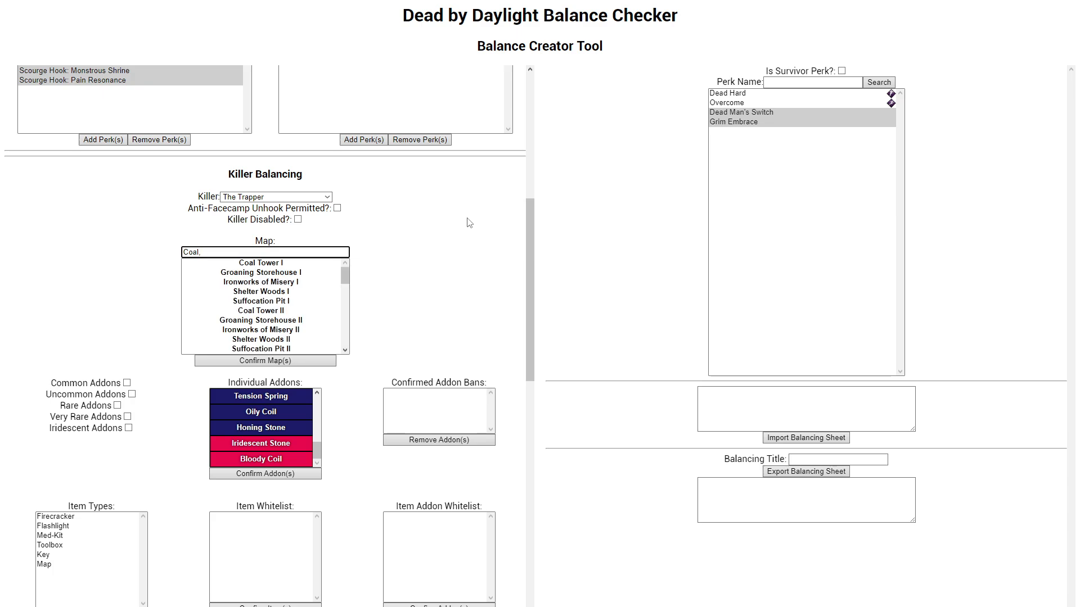
type("Dead")
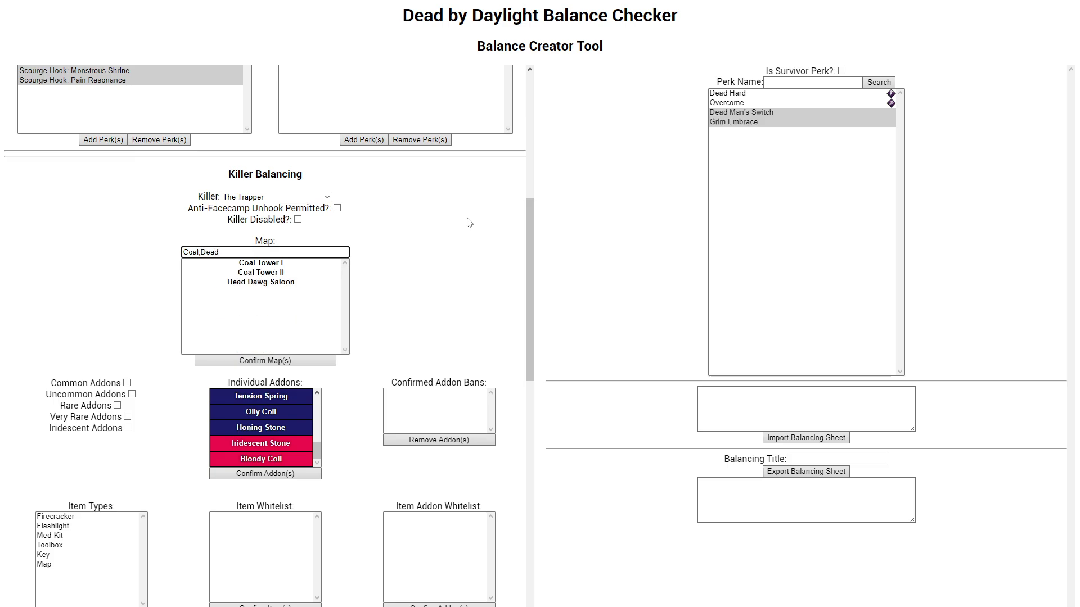
type(",")
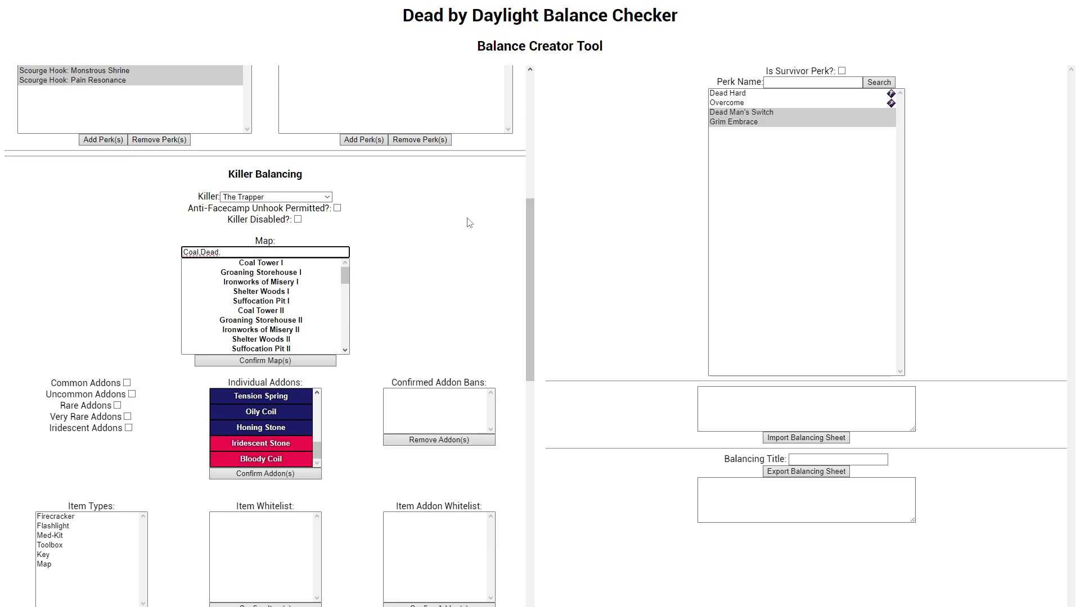
type("II")
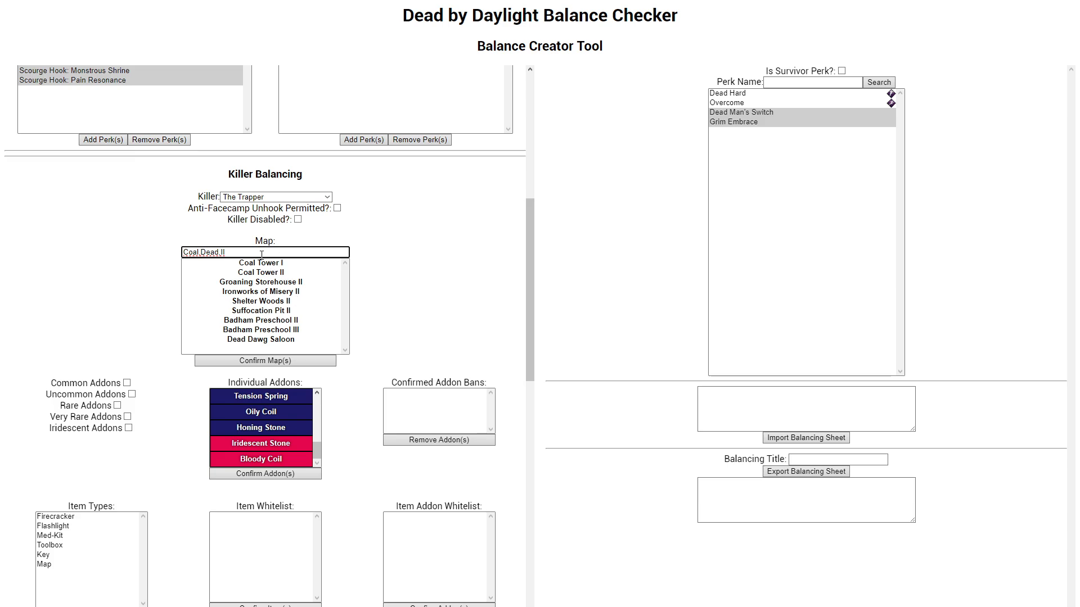
Step: Select the maps from Coal Tower II through Shelter Woods II and confirm them for The Trapper
left_click_drag(261, 262, 262, 332)
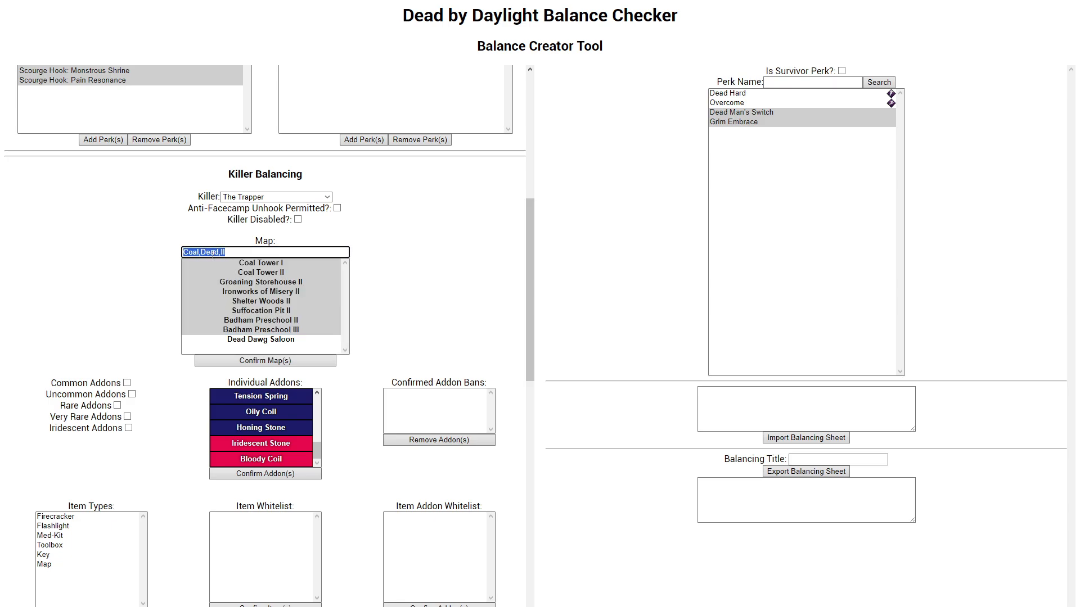
left_click_drag(260, 272, 262, 307)
left_click(253, 362)
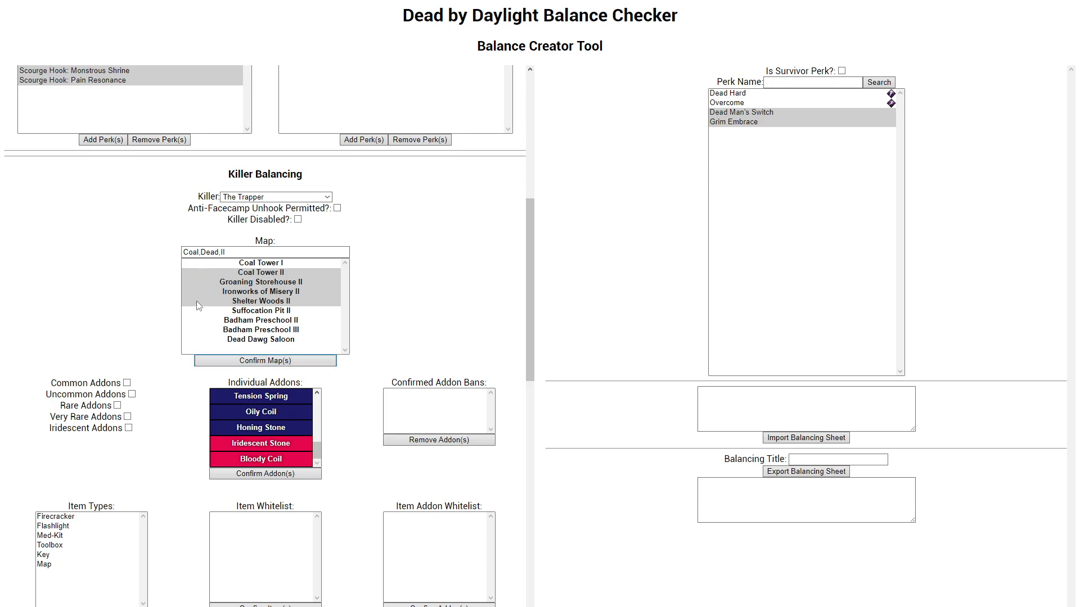
Step: Change the map selection to Coal Tower II, Ironworks of Misery II and Badham Preschool III and confirm it
left_click(258, 331, "ctrl")
left_click(259, 302, "ctrl")
left_click(266, 283, "ctrl")
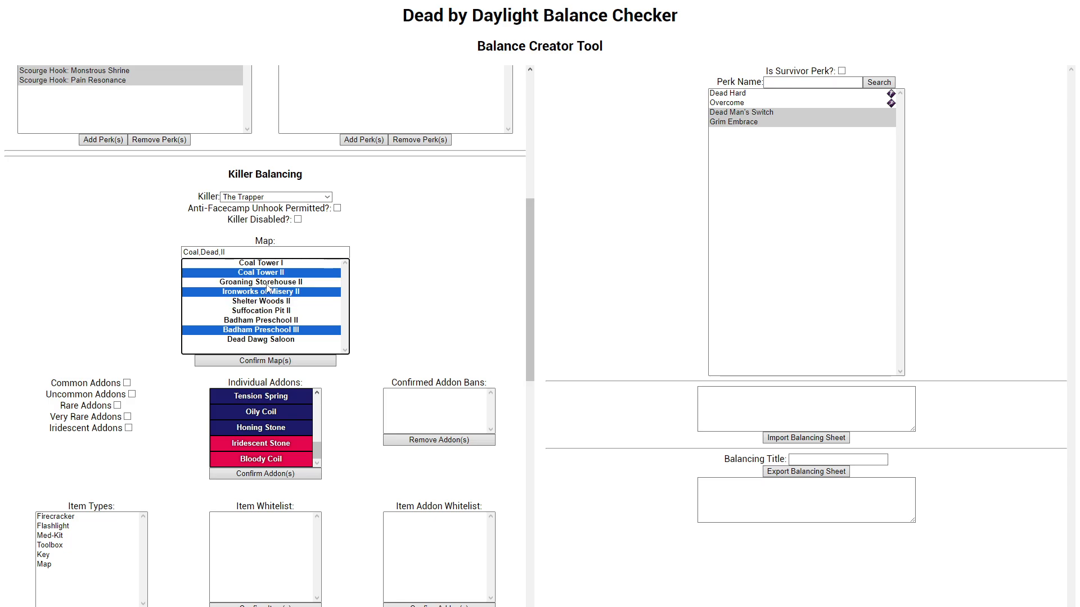
left_click(274, 360)
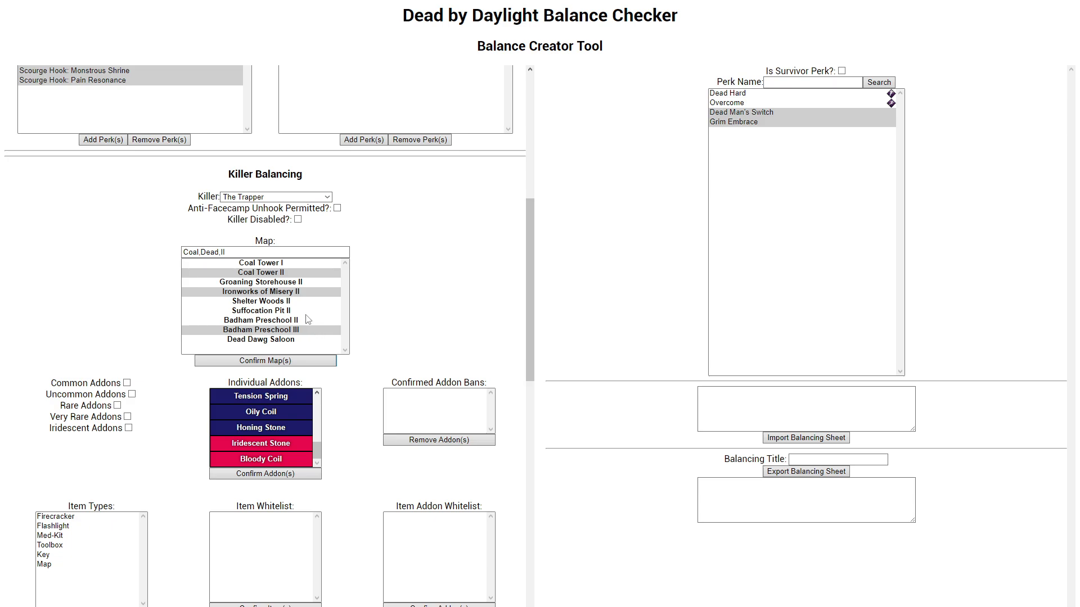
Step: Replace The Trapper's map selection with Ironworks of Misery II alone and confirm it
left_click(299, 299)
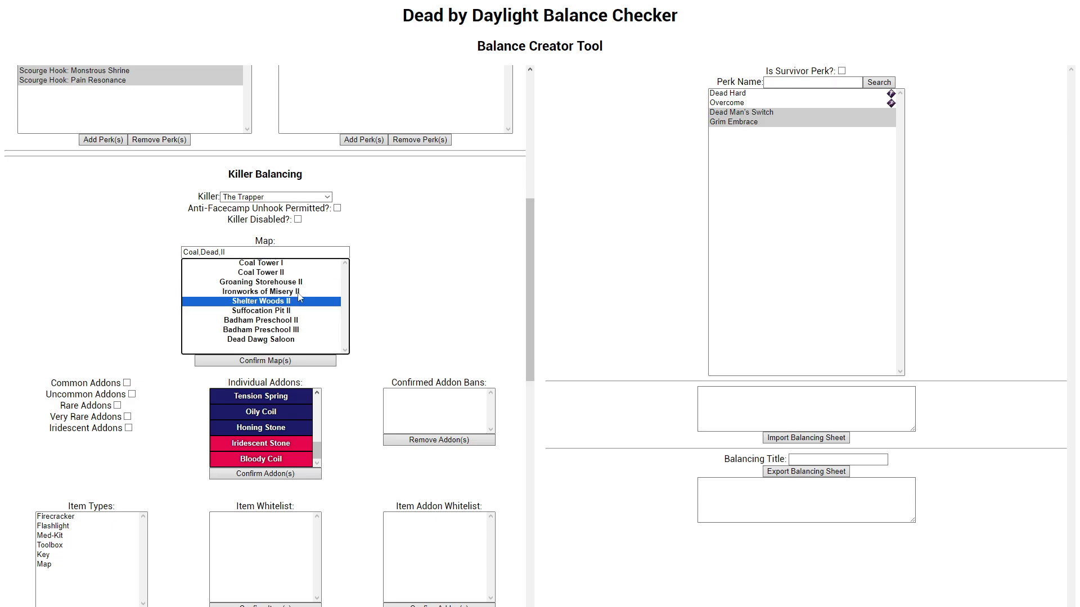
left_click(298, 292)
left_click(299, 275)
left_click(297, 290)
left_click(264, 361)
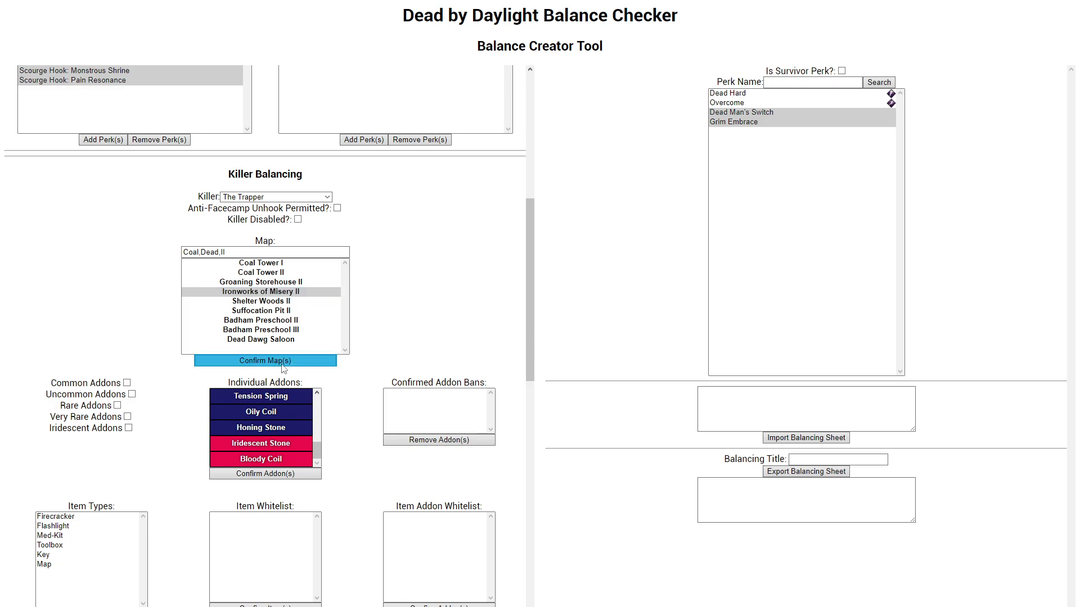
Step: Add Coal Tower II, Suffocation Pit II and Badham Preschool II to The Trapper's map selection and confirm it
left_click(290, 275, "ctrl")
left_click(276, 321, "ctrl")
left_click(276, 311, "ctrl")
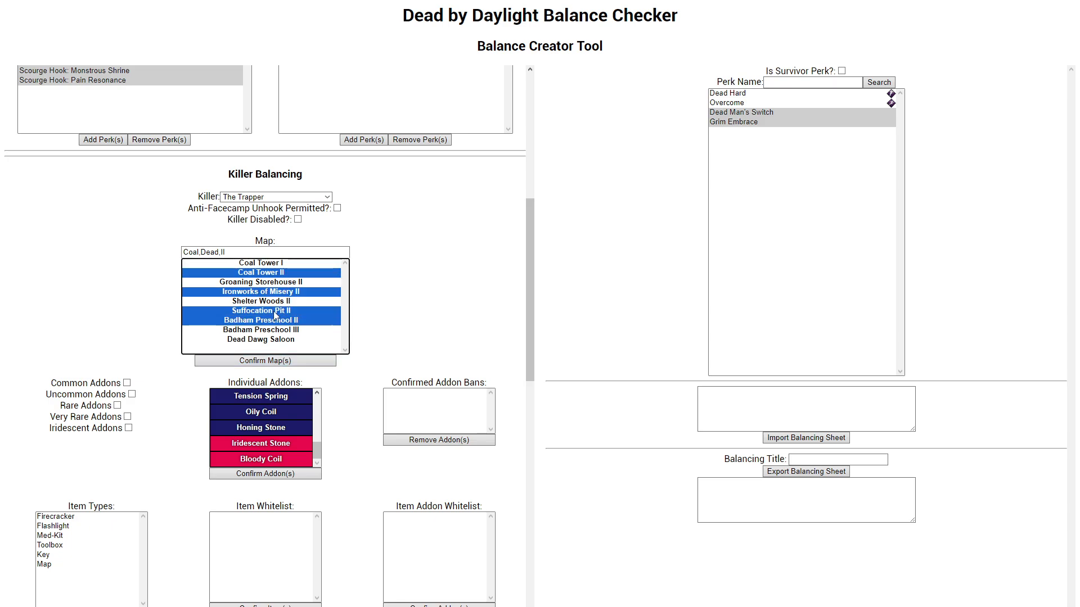
left_click(267, 361)
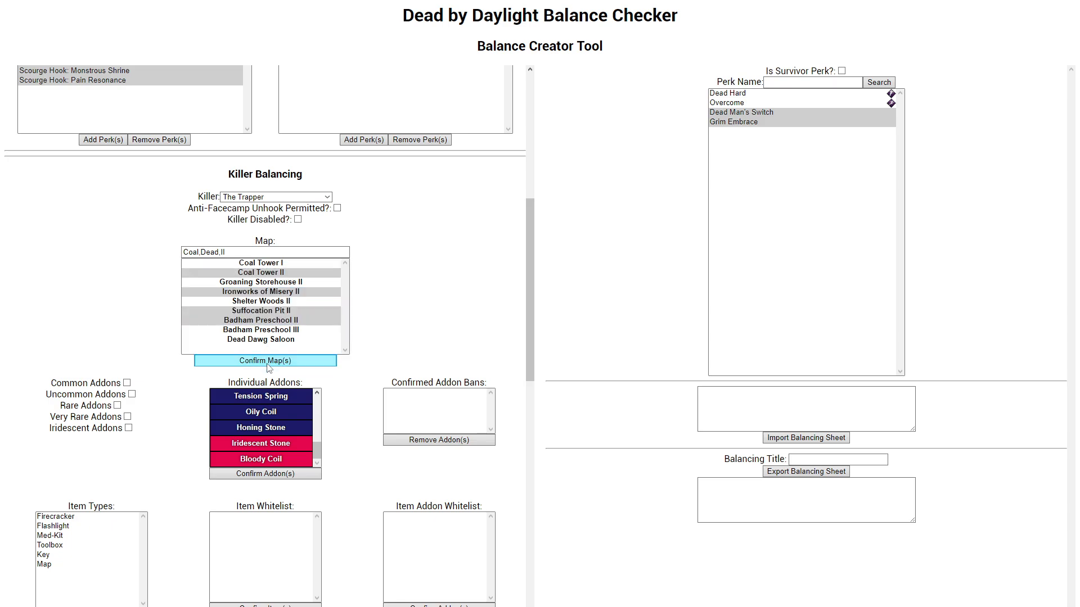
left_click(328, 322, "ctrl")
left_click(328, 321, "ctrl")
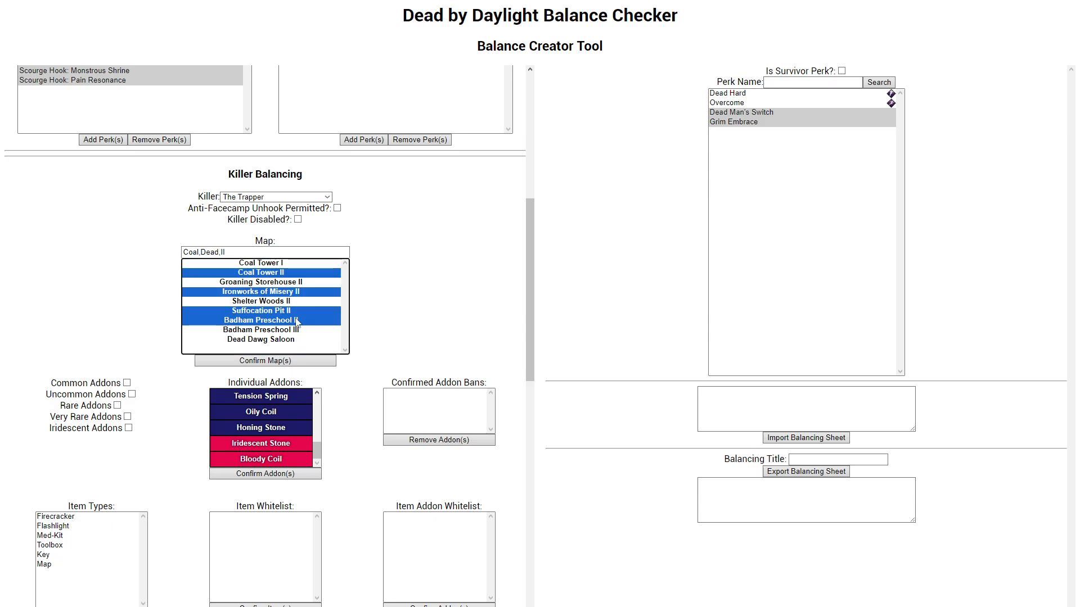
left_click(299, 322, "ctrl")
left_click(299, 321, "ctrl")
left_click(293, 363)
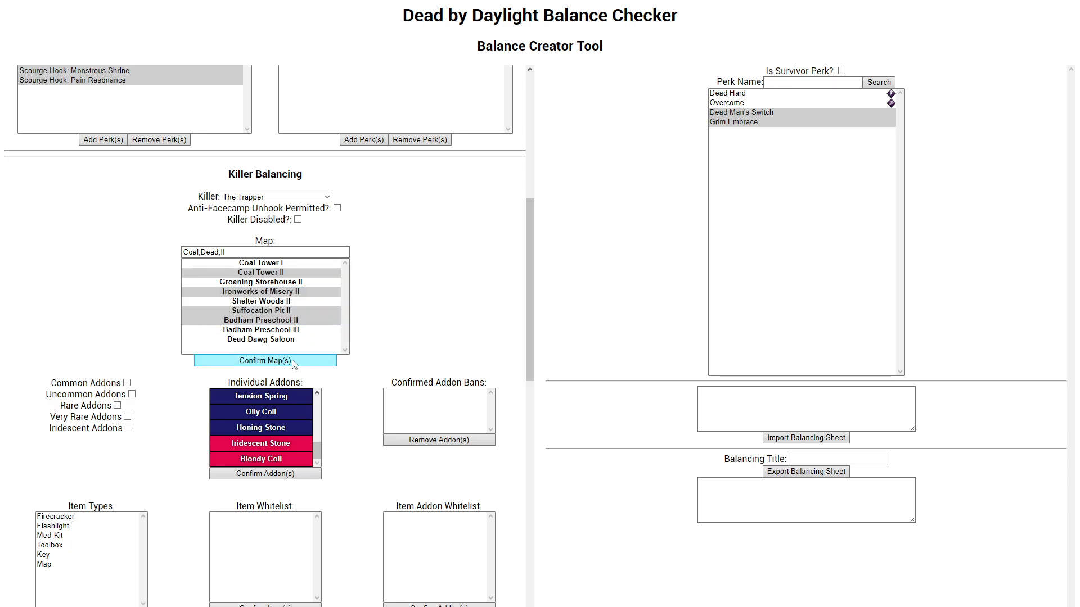
Step: Select only Shelter Woods II without confirming, switch to The Wraith and back to The Trapper, and check the saved maps
left_click(286, 302)
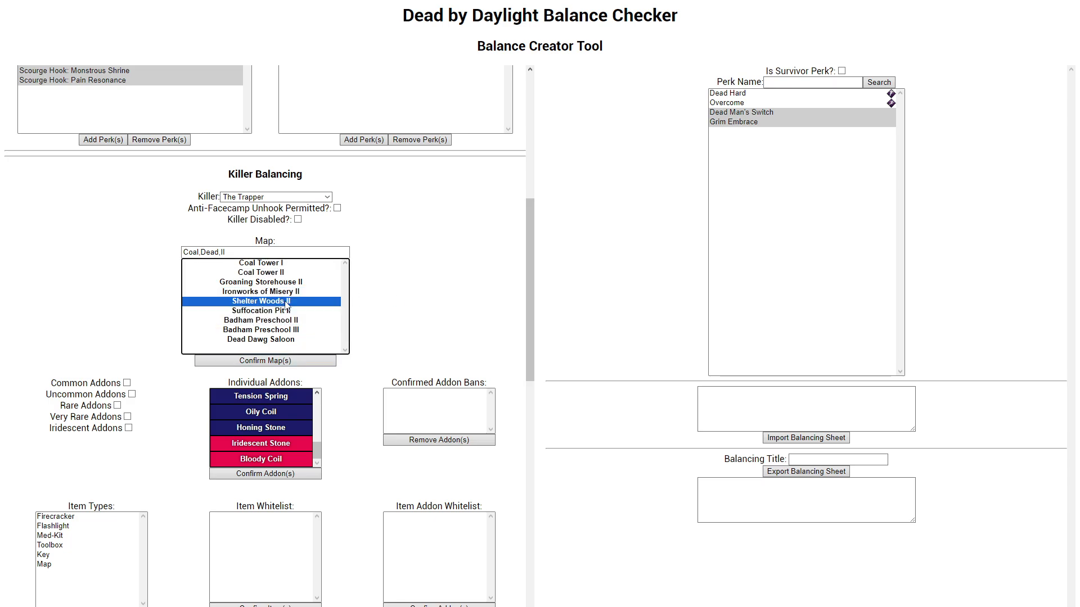
left_click(264, 197)
left_click(248, 217)
left_click(259, 198)
left_click(258, 207)
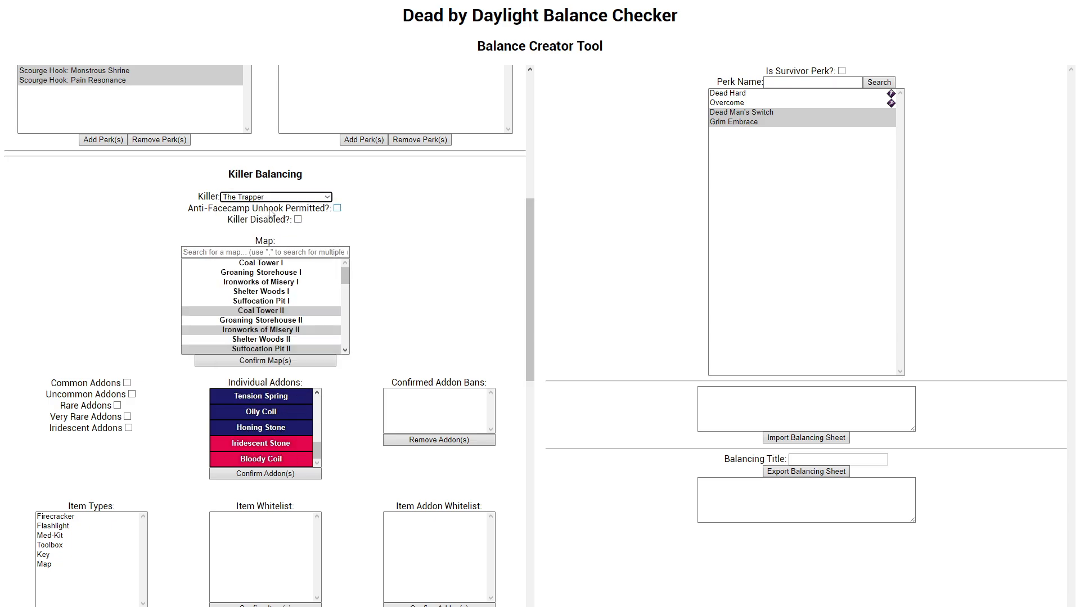
scroll(310, 295, "down", 5)
scroll(309, 296, "up", 4)
mouse_move(340, 278)
left_mouse_down()
mouse_move(347, 309)
mouse_move(345, 280)
mouse_move(335, 285)
left_mouse_up()
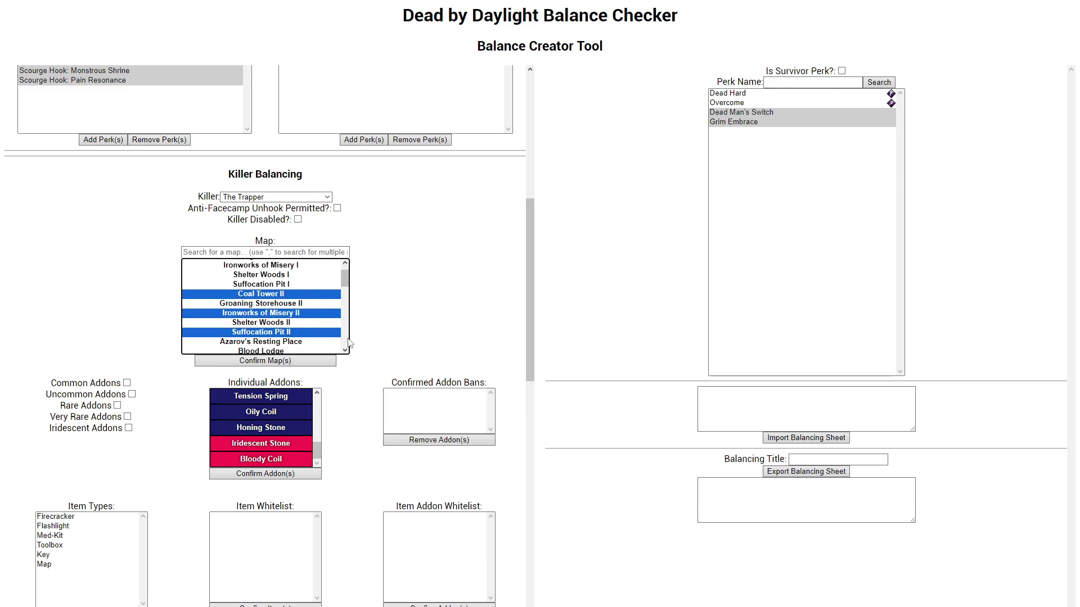
Step: Replace The Trapper's map selection with Coal Tower I alone and confirm it
left_click(294, 283)
scroll(291, 278, "up", 1)
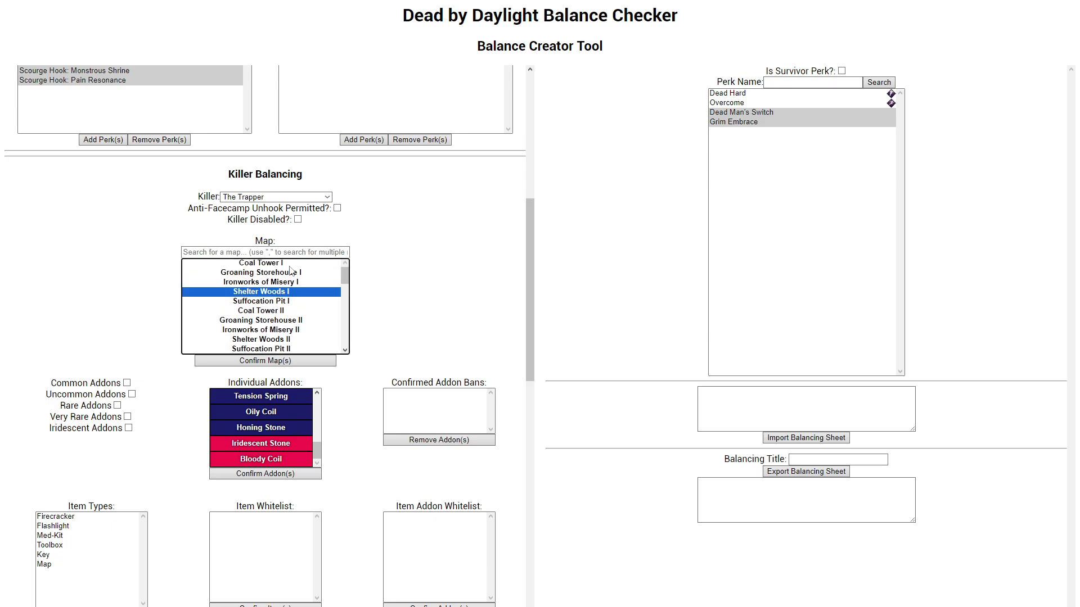
left_click(289, 265)
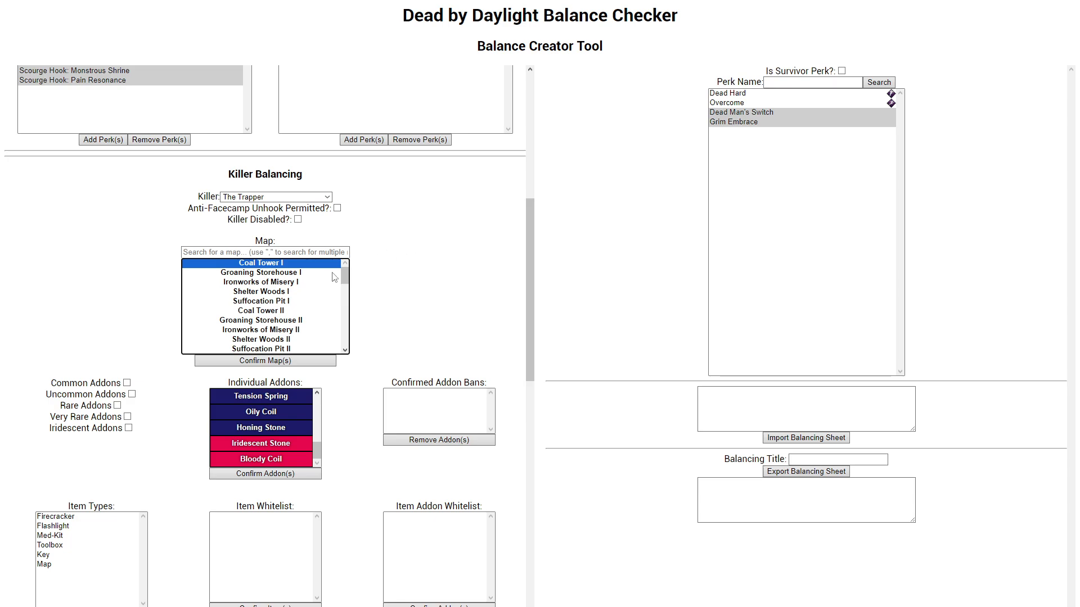
left_click(297, 363)
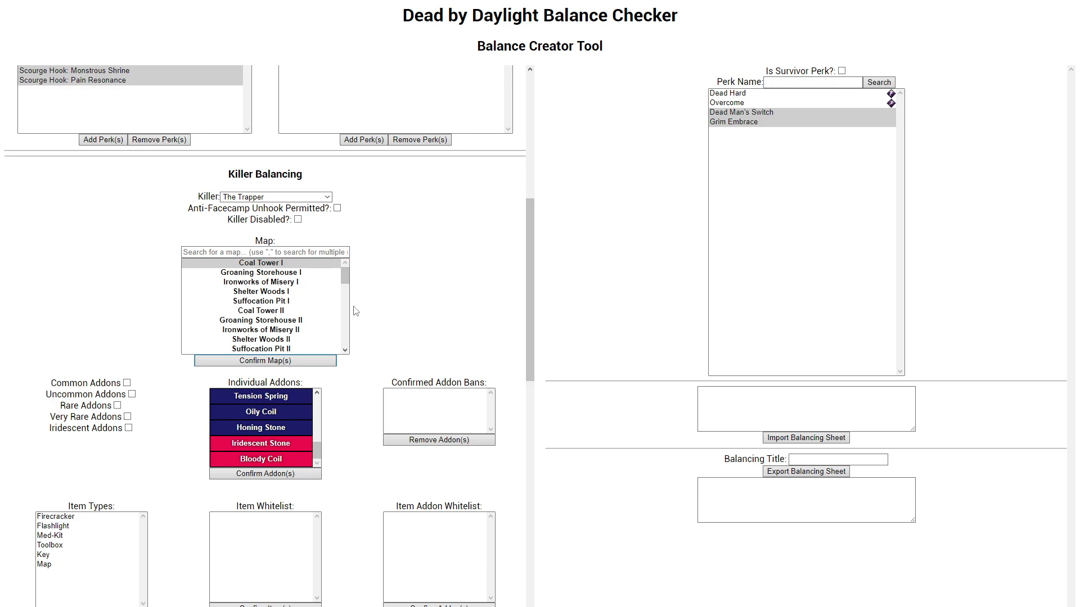
Step: Look over The Trapper's balancing settings below the map selection, including the addon rarity options and the individual addons list
scroll(358, 329, "down", 8)
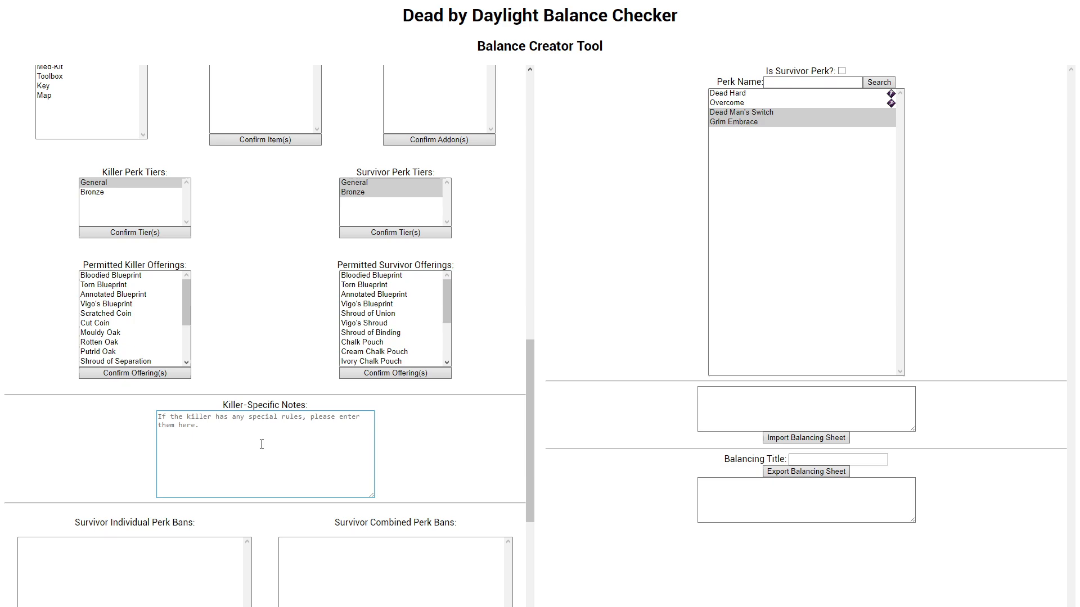
scroll(278, 442, "up", 10)
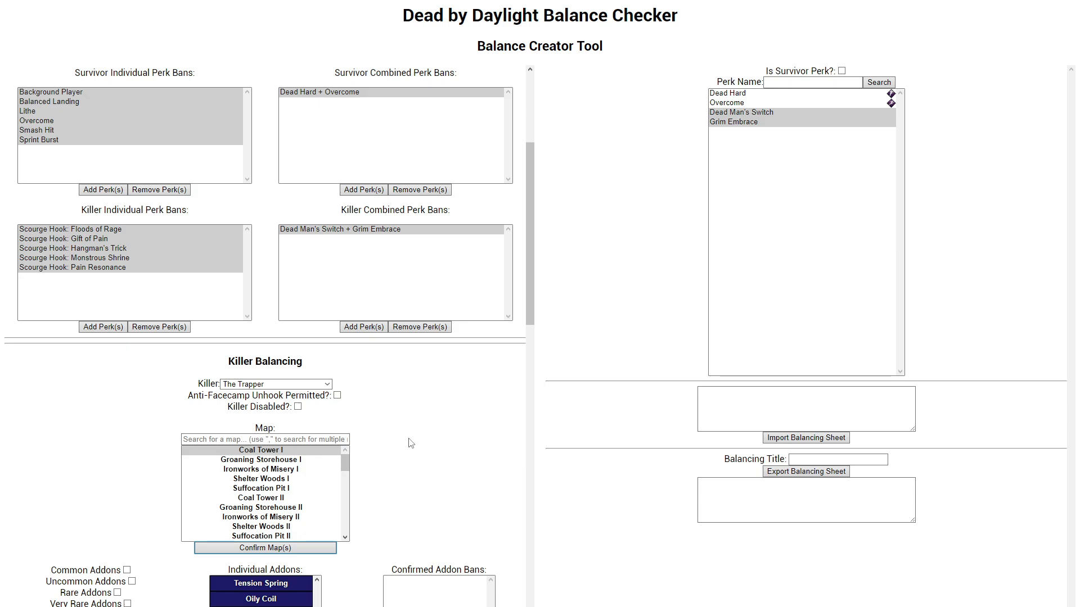
scroll(393, 404, "down", 3)
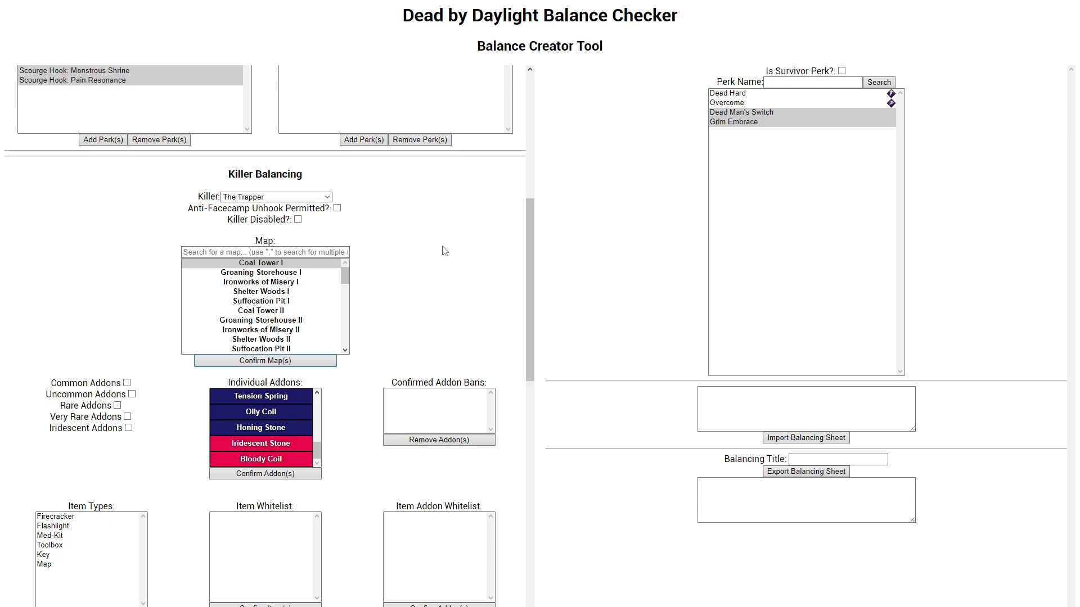
scroll(114, 363, "down", 2)
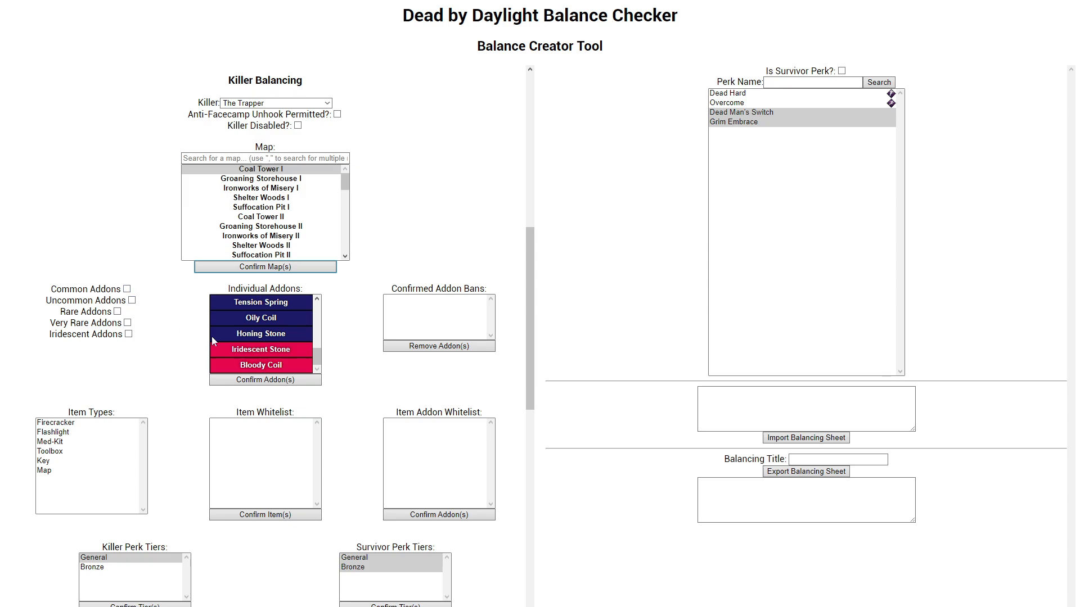
scroll(225, 338, "up", 10)
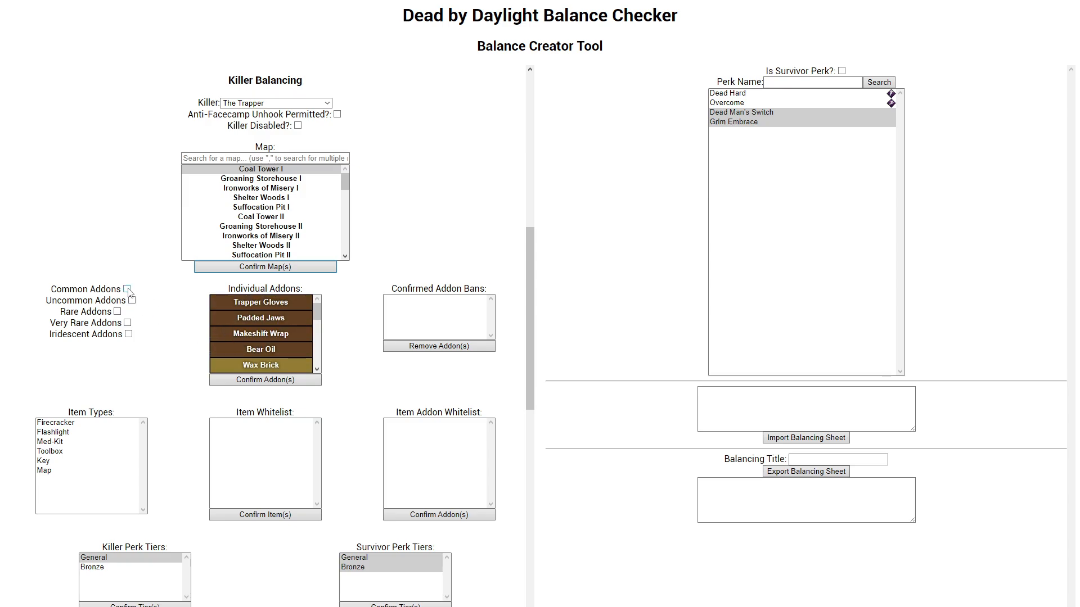
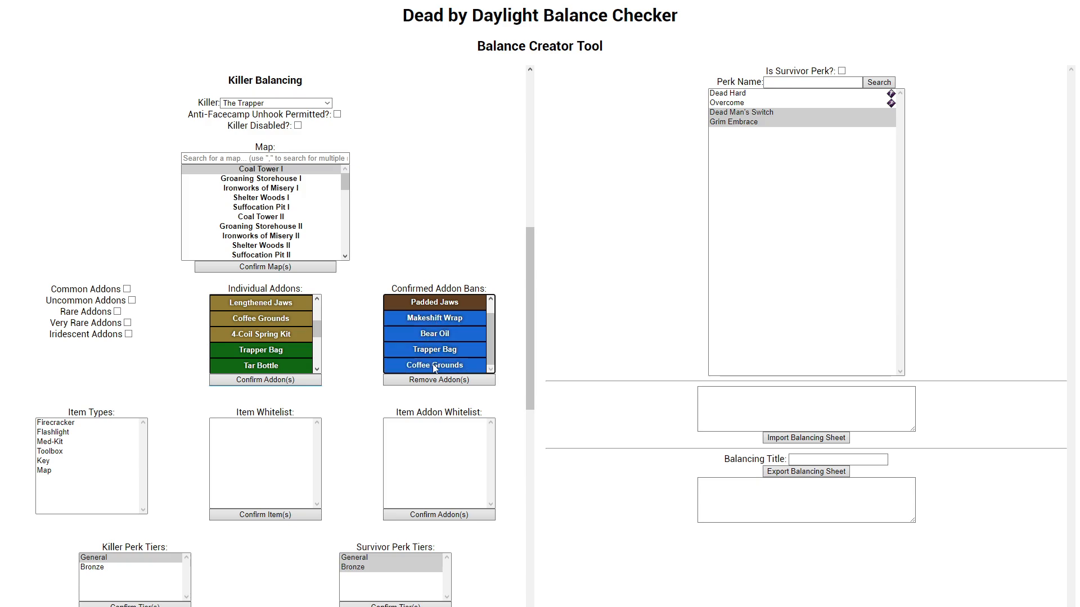
Step: Remove Makeshift Wrap, Bear Oil, Trapper Bag, Coffee Grounds, Trapper Gloves and Padded Jaws from The Trapper's confirmed addon bans
left_click(438, 380)
left_click(464, 302)
left_click(459, 318, "shift")
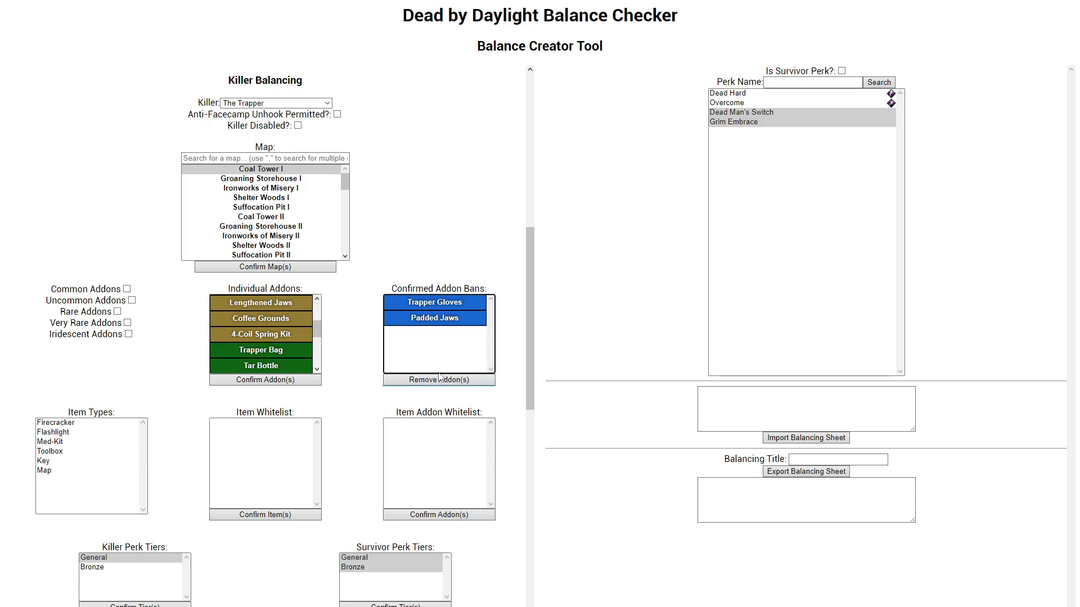
left_click(440, 380)
scroll(270, 338, "up", 8)
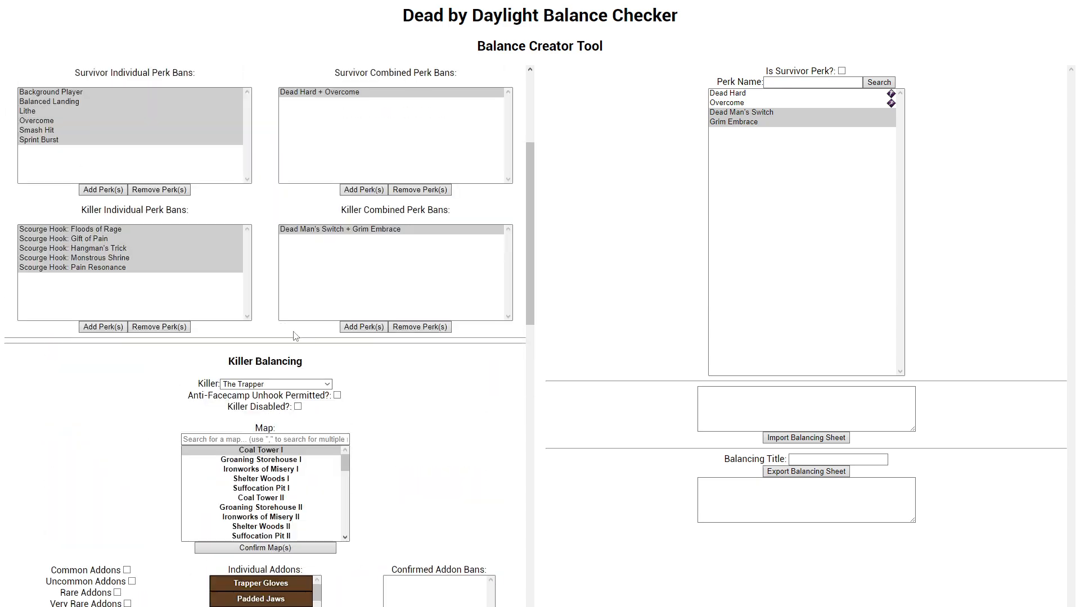
scroll(348, 328, "down", 7)
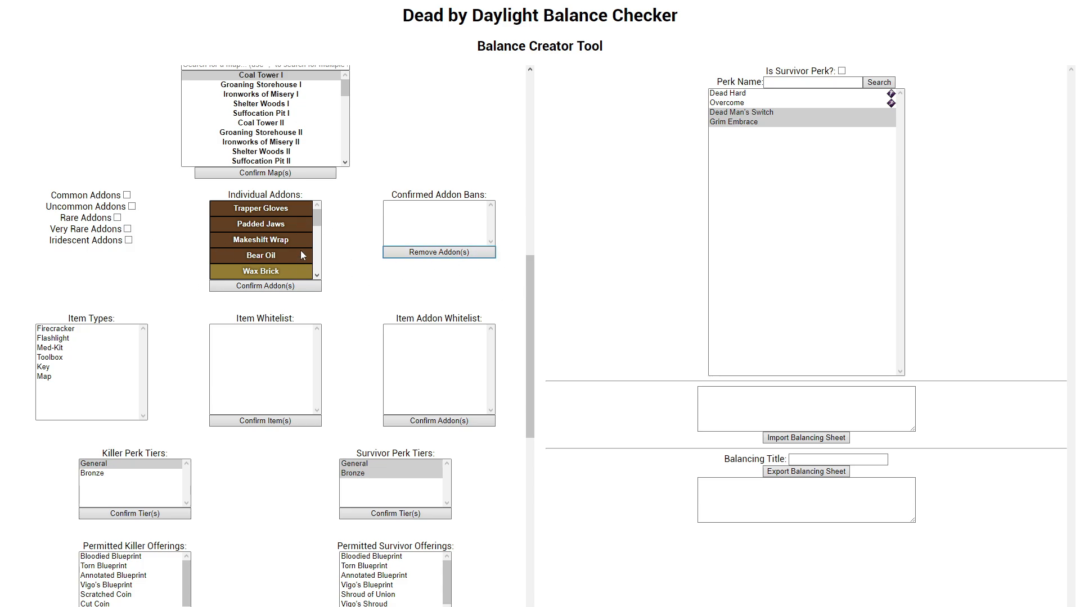
Step: Select Trapper Gloves, Makeshift Wrap and Wax Brick among the individual addons, and reduce the selection to Trapper Gloves without confirming
mouse_move(317, 223)
left_mouse_down()
mouse_move(317, 241)
mouse_move(294, 247)
mouse_move(297, 273)
mouse_move(301, 215)
mouse_move(307, 264)
mouse_move(302, 223)
left_mouse_up()
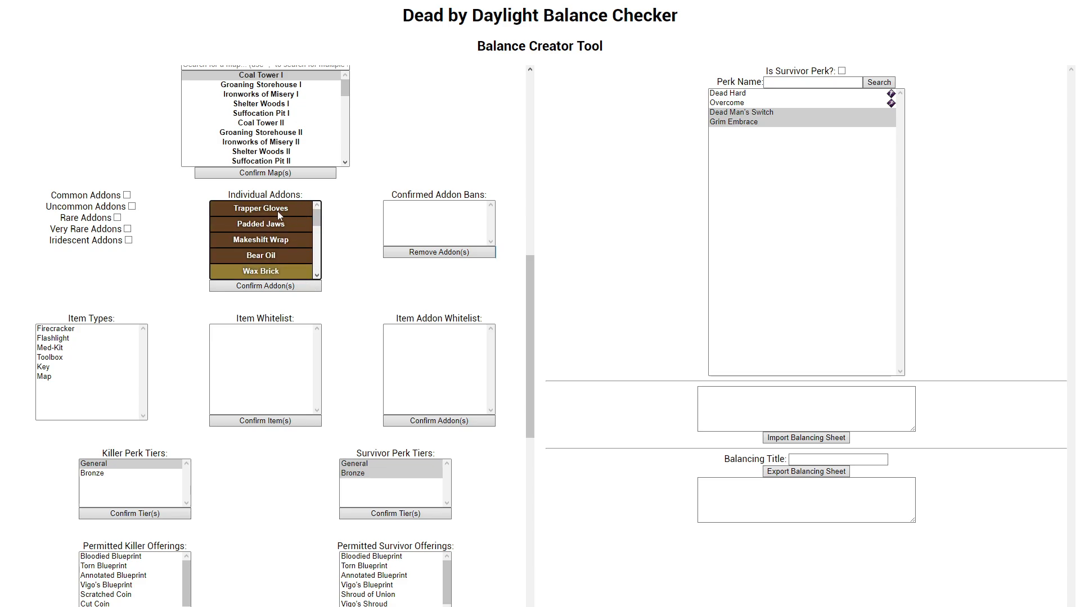
scroll(186, 340, "up", 2)
scroll(363, 338, "down", 2)
left_click(275, 209)
left_click(275, 240, "ctrl")
left_click(275, 270, "ctrl")
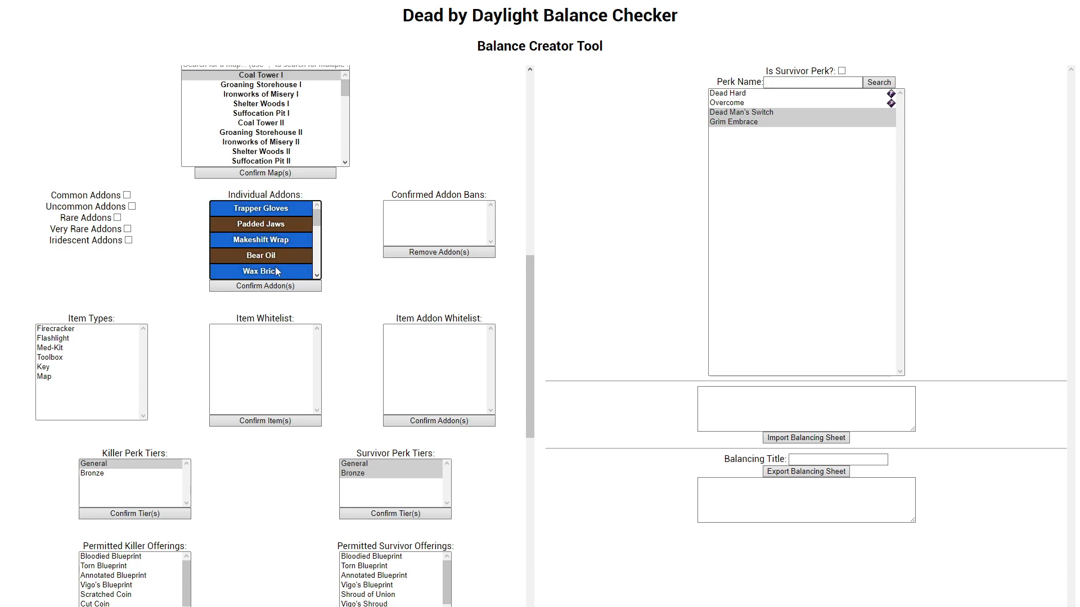
left_click(279, 209)
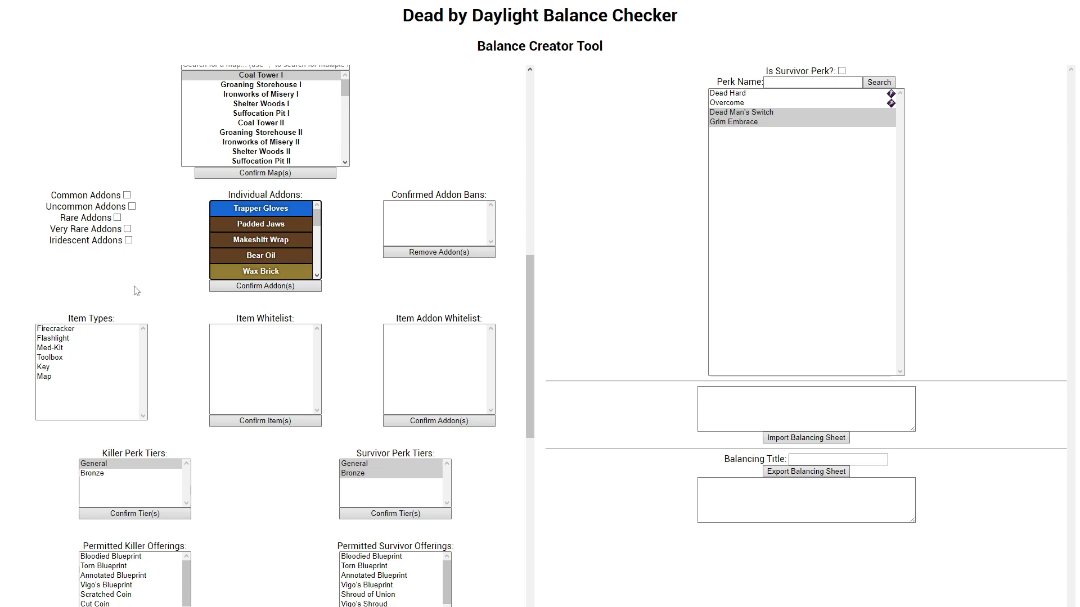
Step: Look over the item whitelist settings and examine the items and addons offered for the Flashlight type
scroll(141, 305, "down", 2)
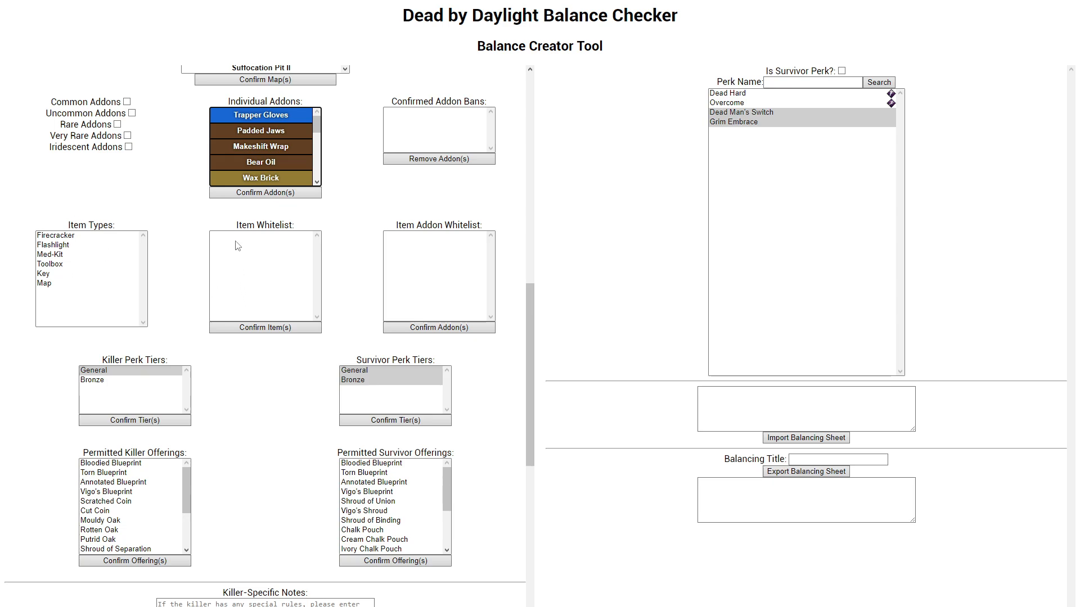
left_click(246, 307)
left_click(422, 279)
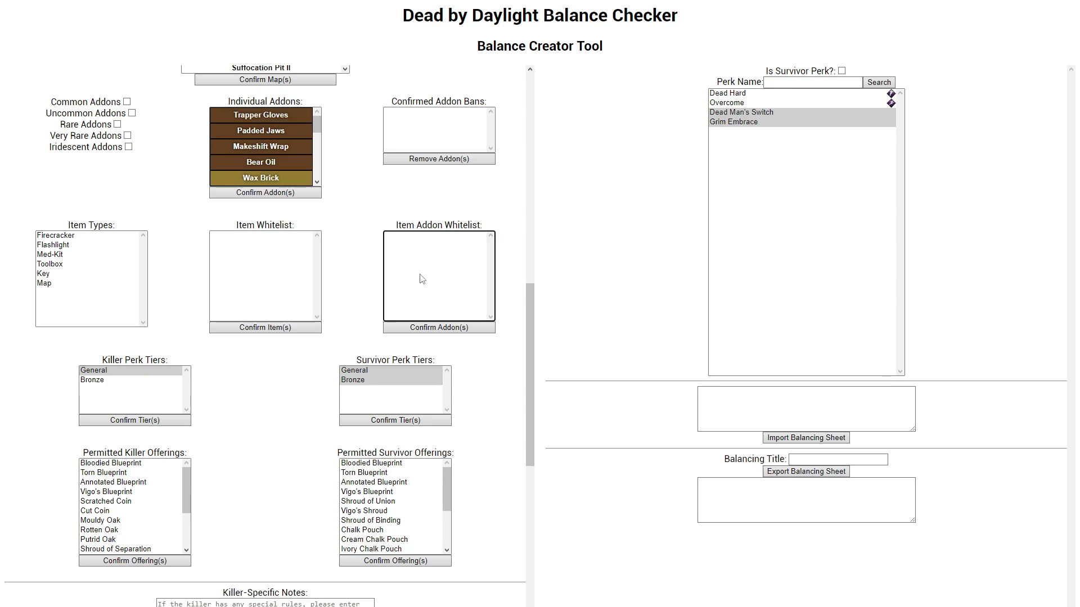
left_click(362, 286)
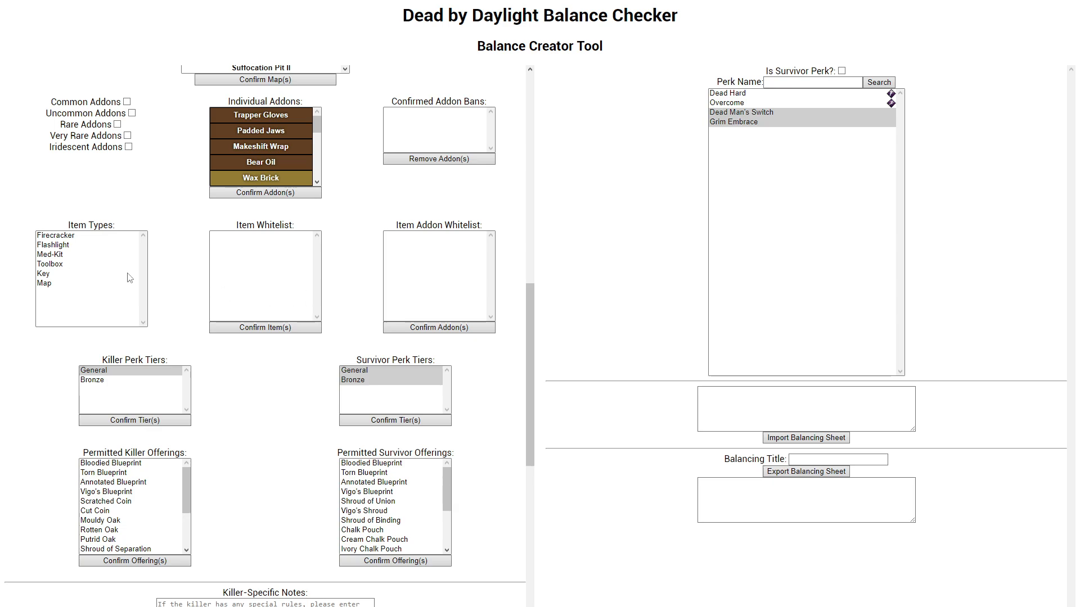
left_click(57, 245)
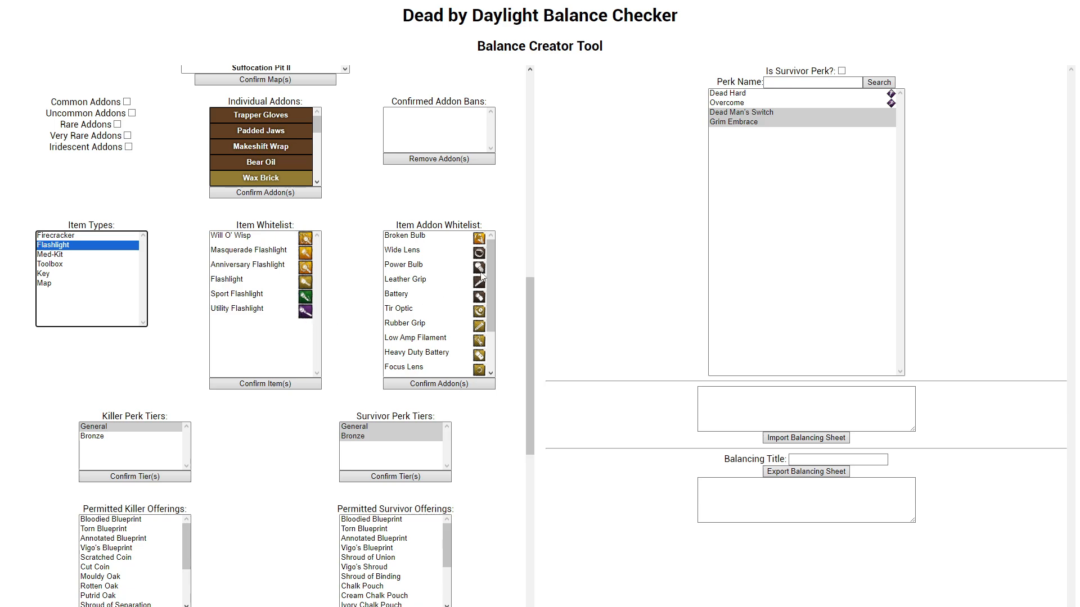
left_click(490, 246)
scroll(485, 242, "down", 2)
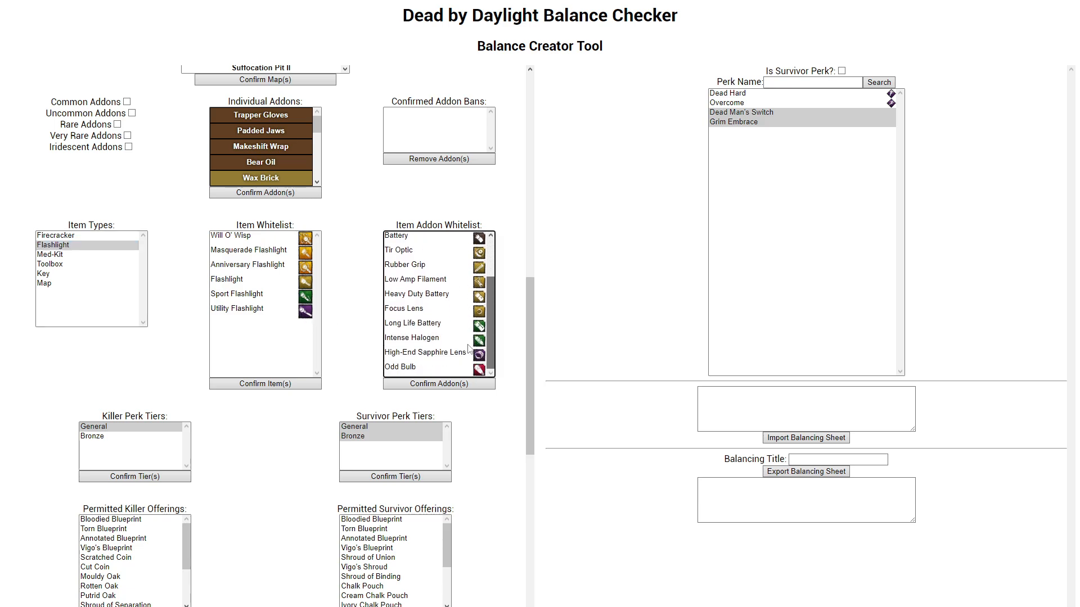
scroll(482, 242, "up", 2)
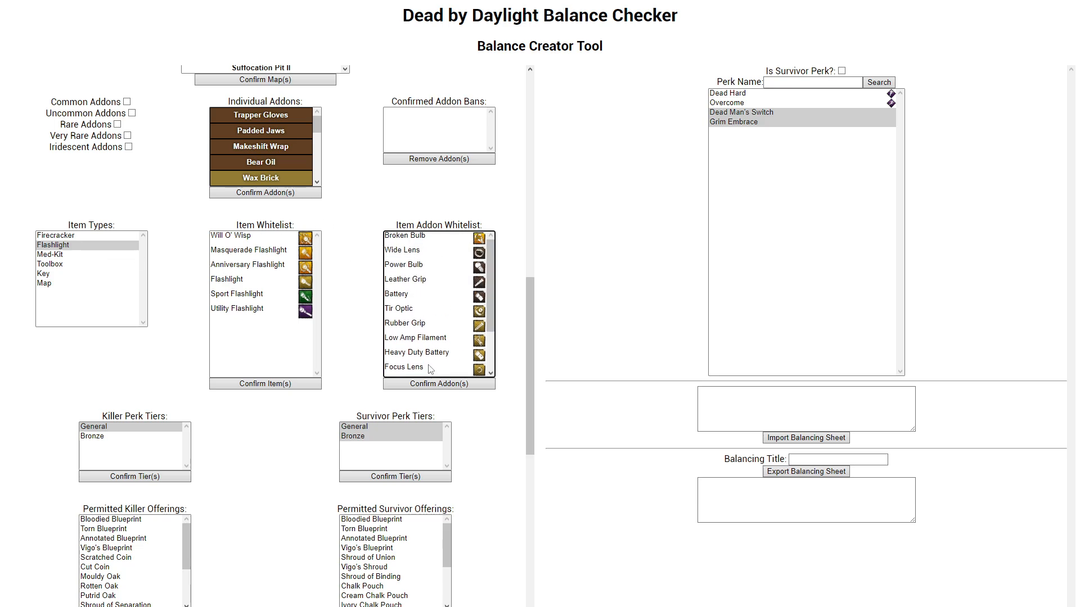
Step: Examine the items and addons offered for the Med-Kit, Key, Map and Firecracker types
left_click(90, 254)
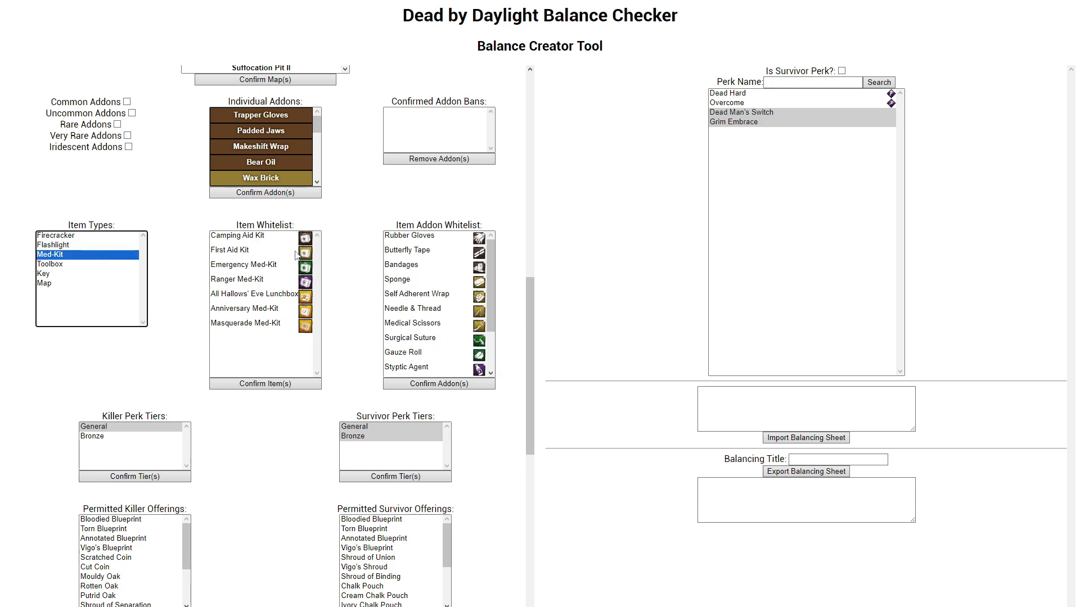
left_click(62, 275)
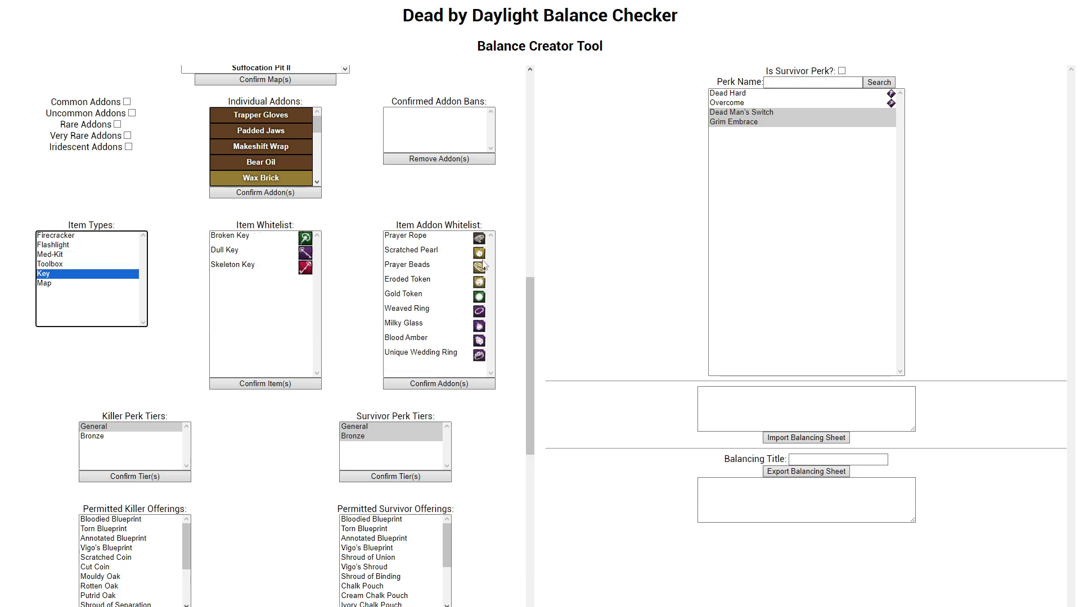
scroll(338, 270, "down", 2)
scroll(349, 270, "up", 3)
scroll(356, 272, "down", 2)
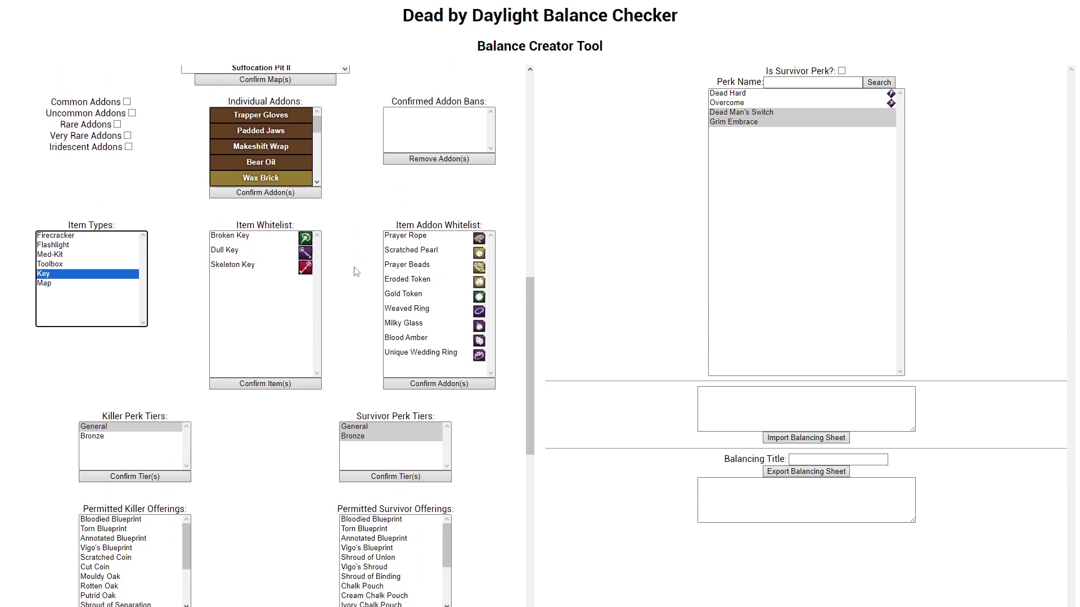
left_click(95, 284)
left_click(94, 236)
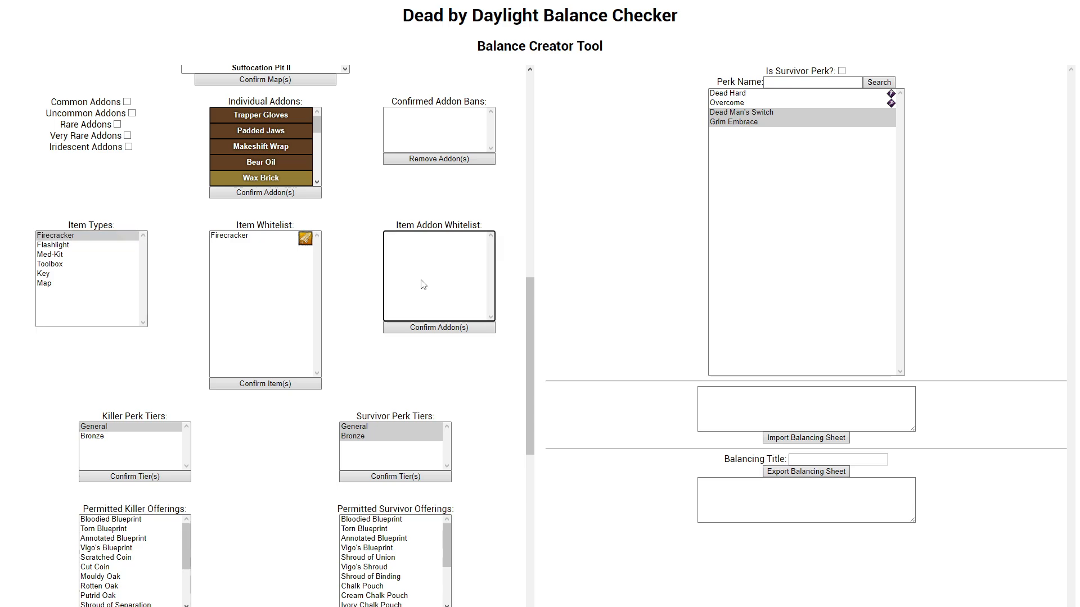
Step: Whitelist the Ranger Med-Kit with the Gel Dressings and Gauze Roll addons for The Trapper, confirming both lists
left_click(76, 255)
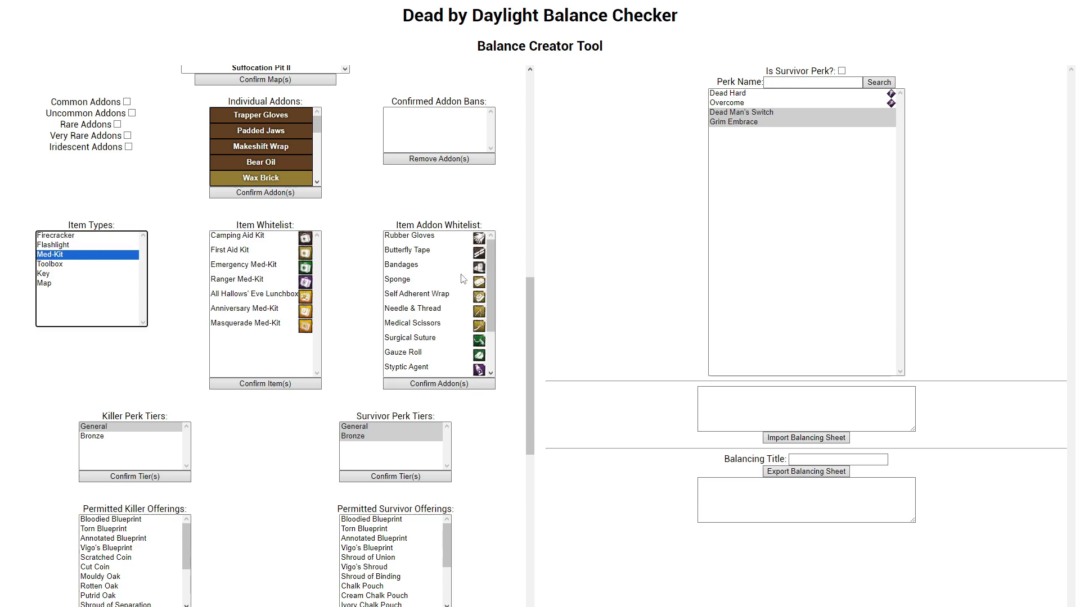
left_click(245, 284)
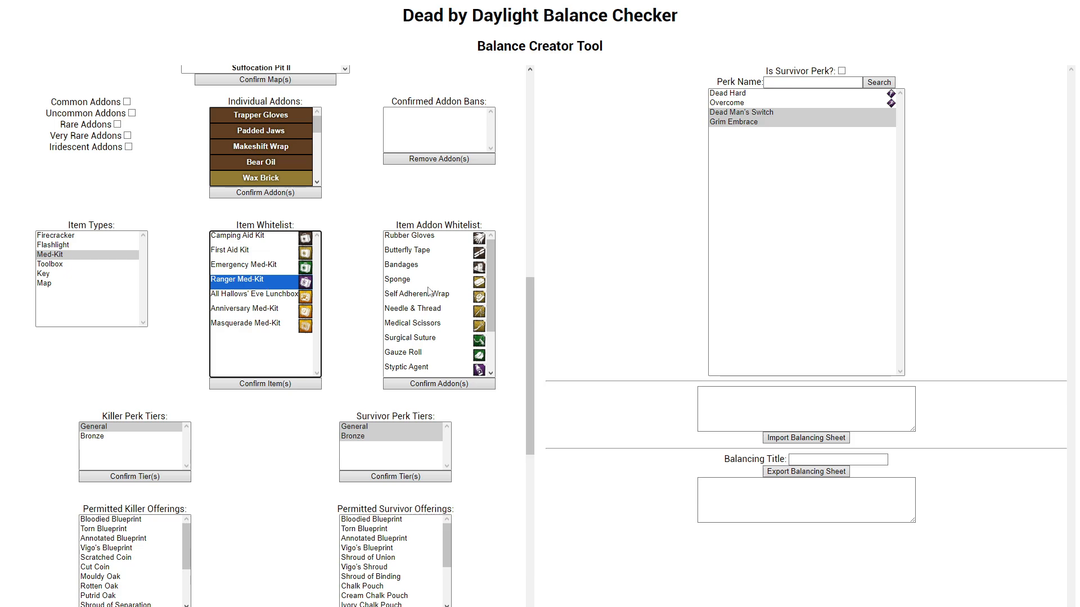
scroll(469, 297, "down", 1)
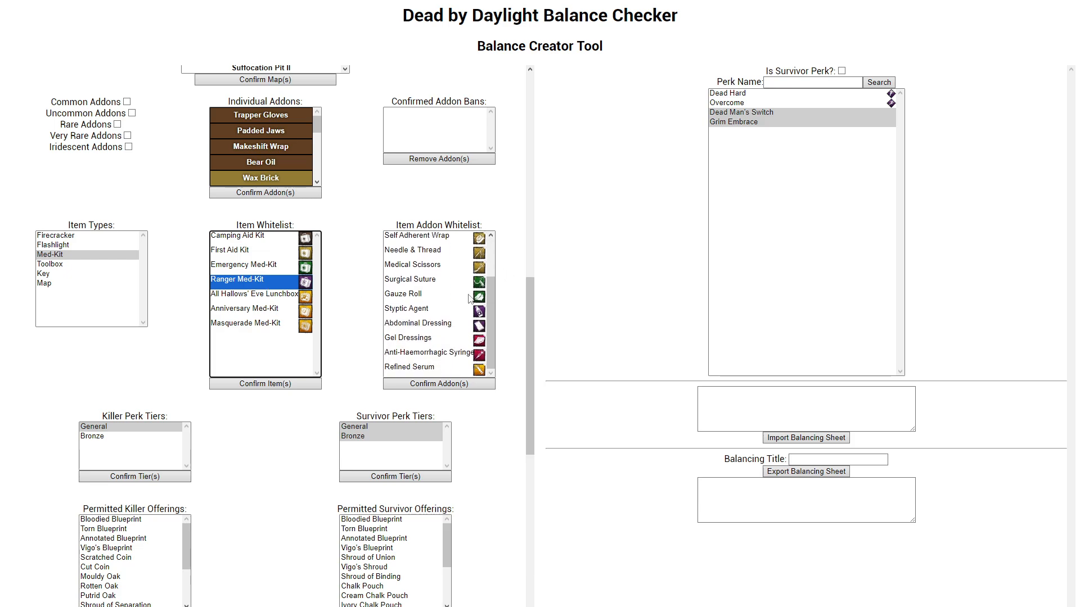
left_click(468, 340)
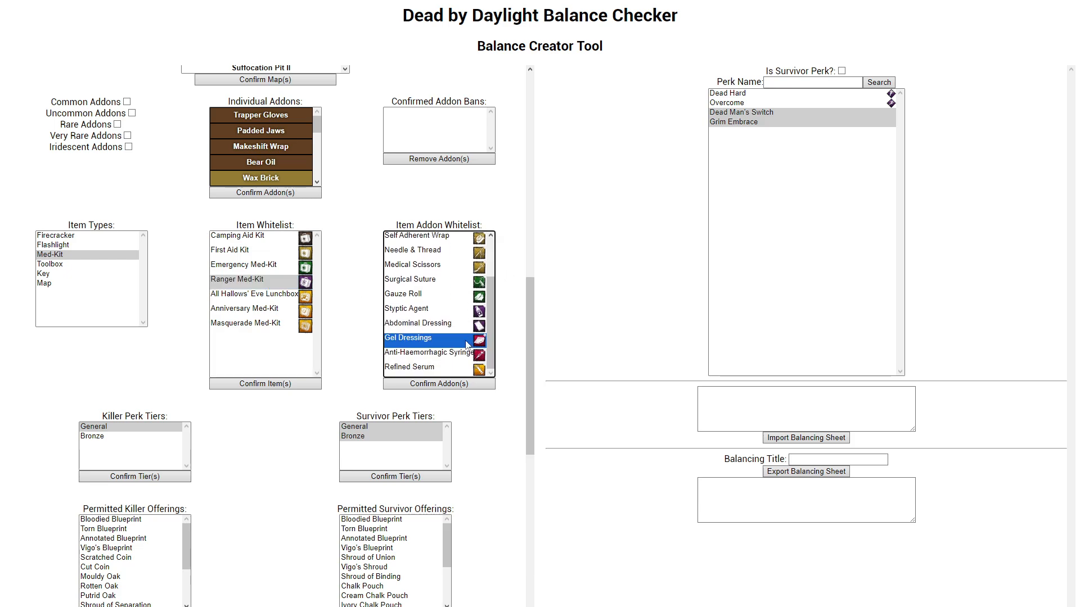
left_click(444, 301, "ctrl")
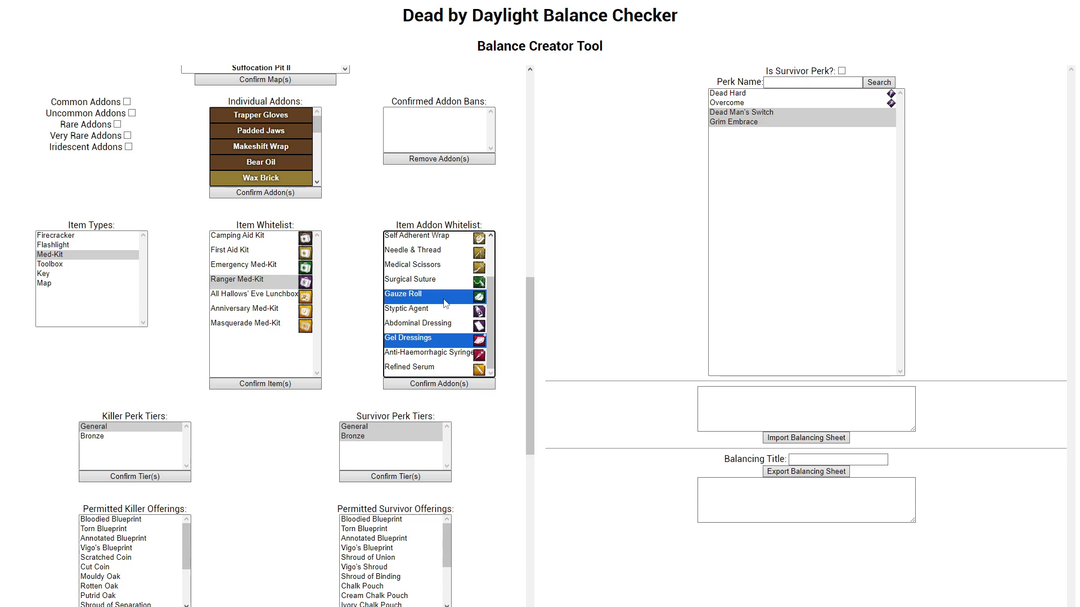
left_click(397, 385)
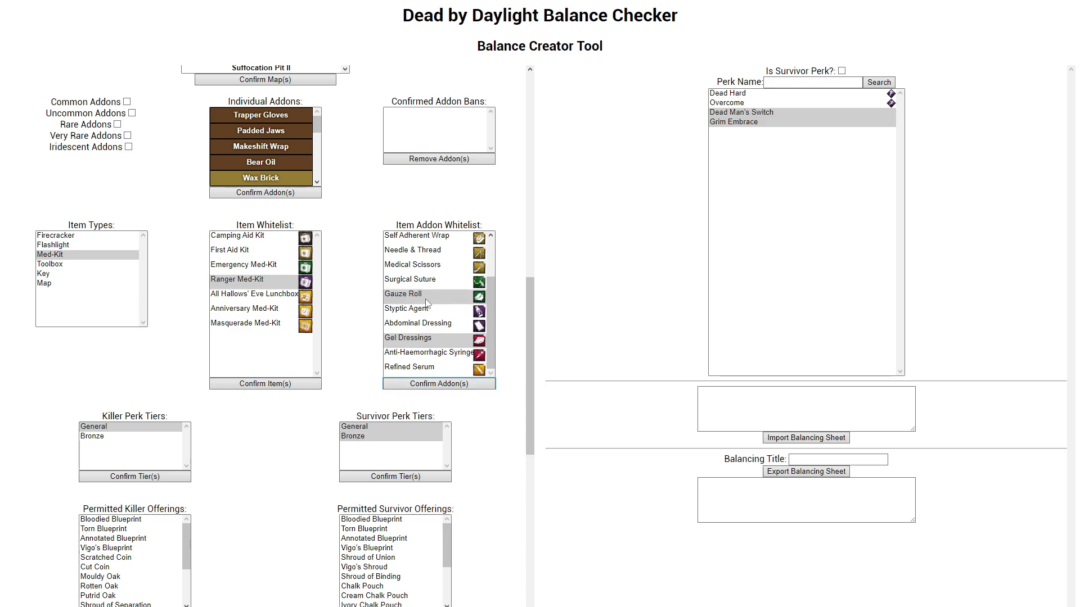
left_click(280, 387)
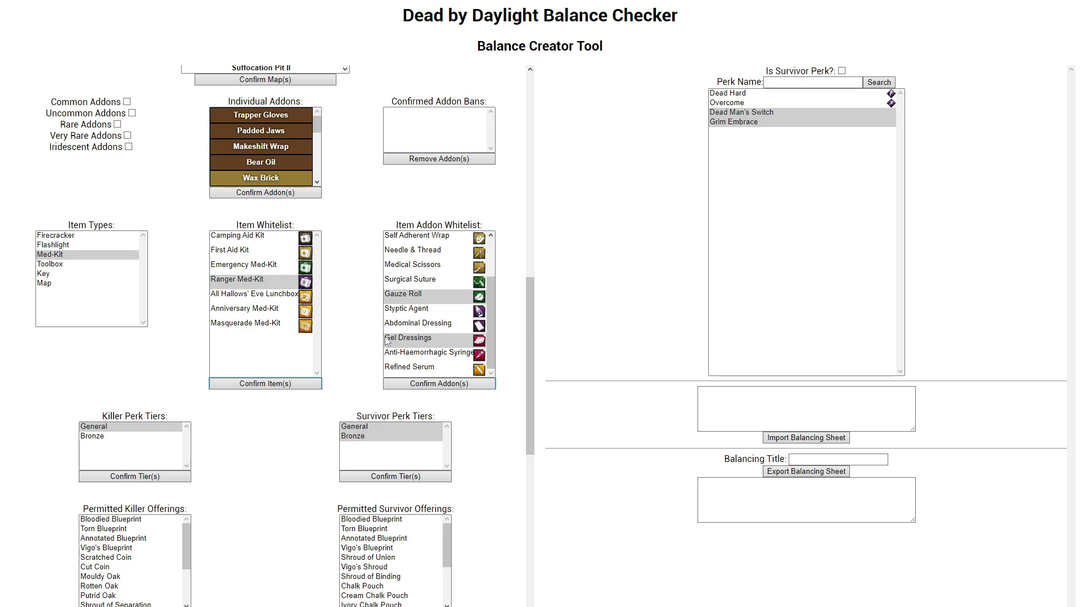
Step: Switch to the Toolbox type and back to Med-Kit, and check its saved item and addon whitelists
left_click(74, 264)
left_click(77, 255)
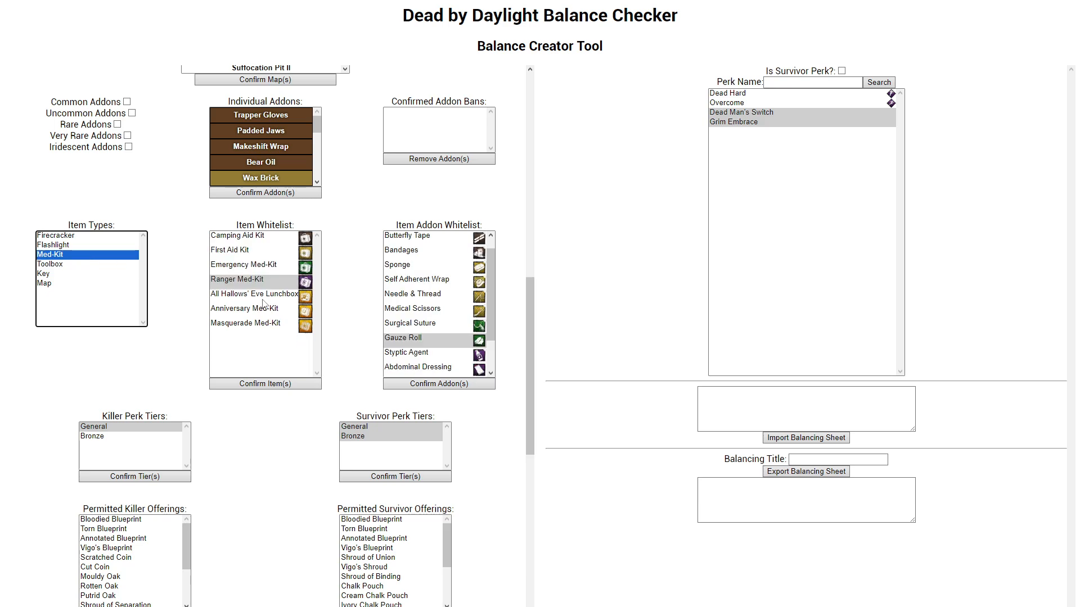
scroll(432, 311, "down", 1)
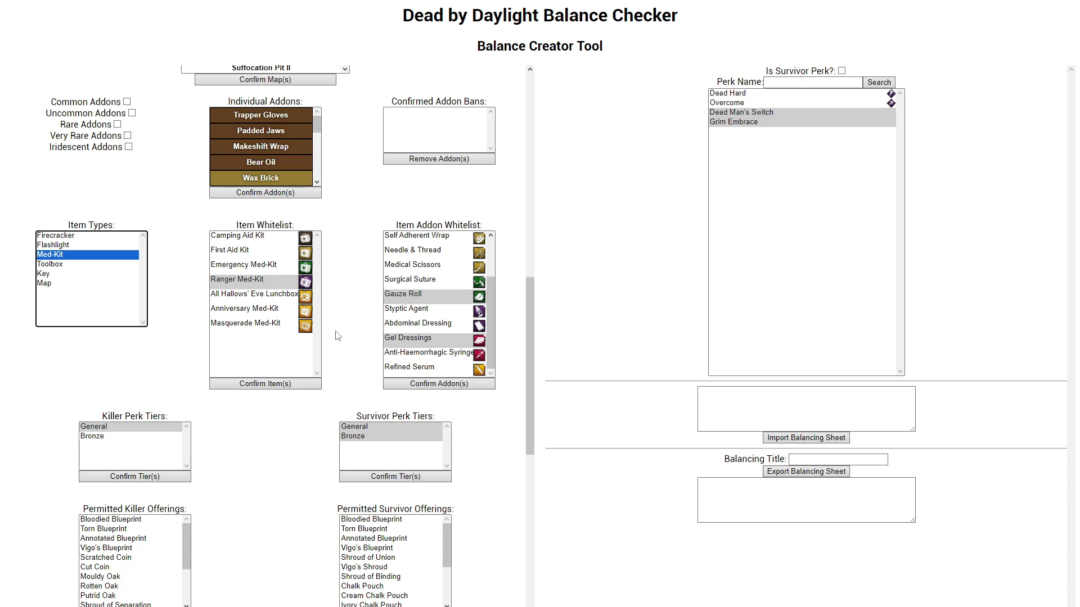
Step: Whitelist the basic Flashlight with Wide Lens, Power Bulb, Leather Grip and Battery, confirm both lists and check that they are saved
left_click(45, 250)
left_click(244, 253)
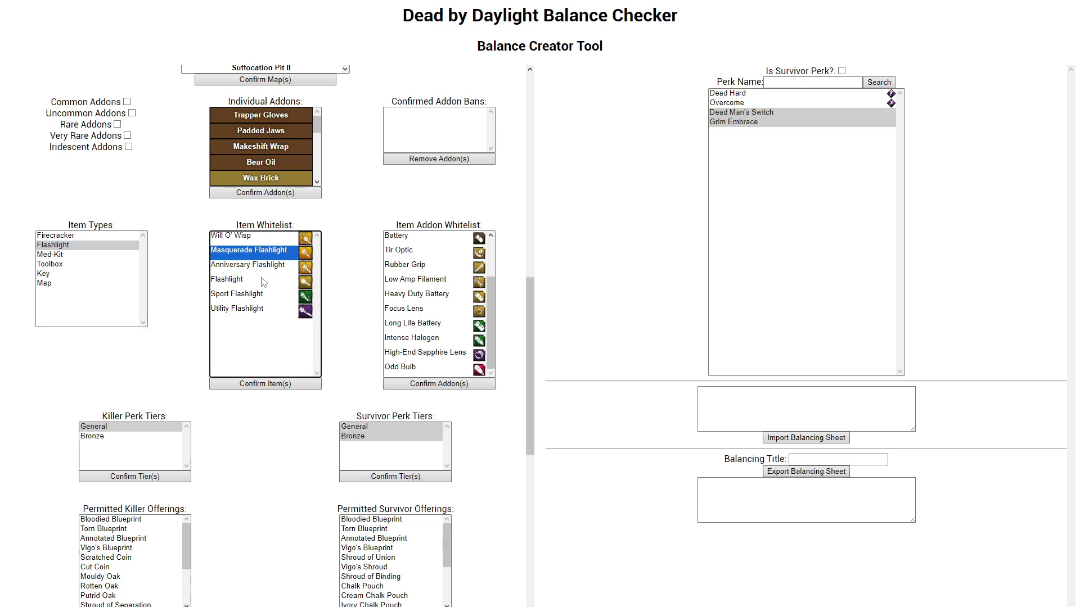
left_click(263, 282)
scroll(420, 256, "up", 2)
left_click_drag(423, 252, 430, 297)
left_click(435, 385)
left_click(262, 385)
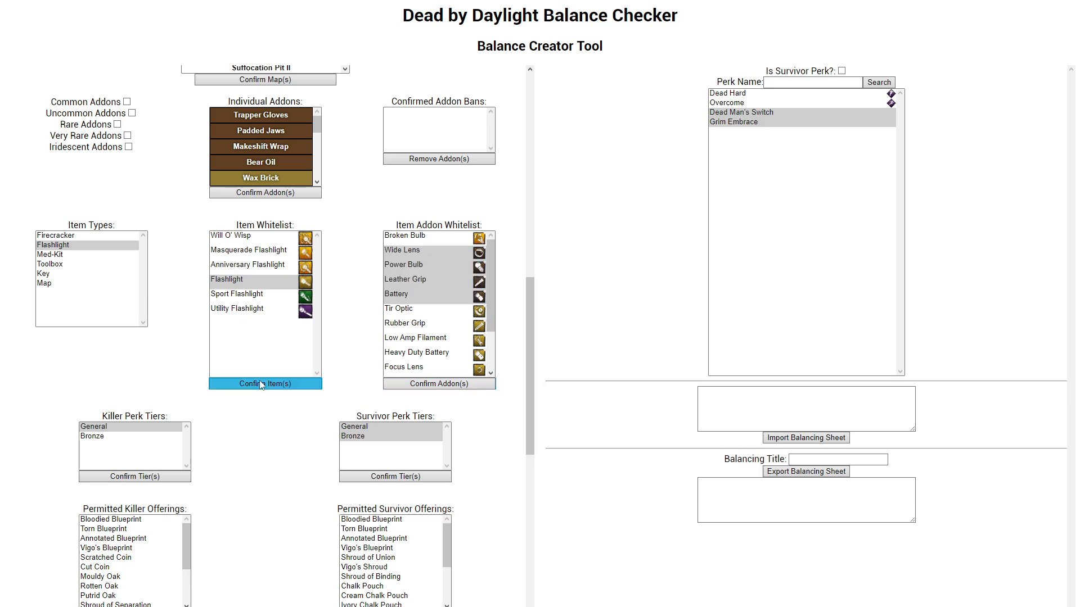
left_click(103, 254)
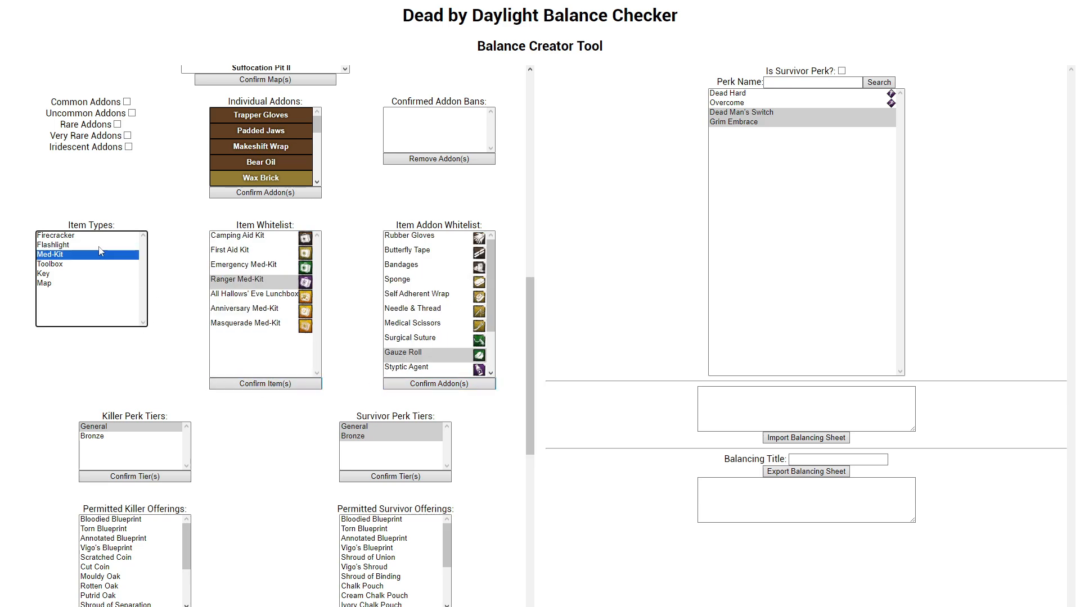
left_click(102, 246)
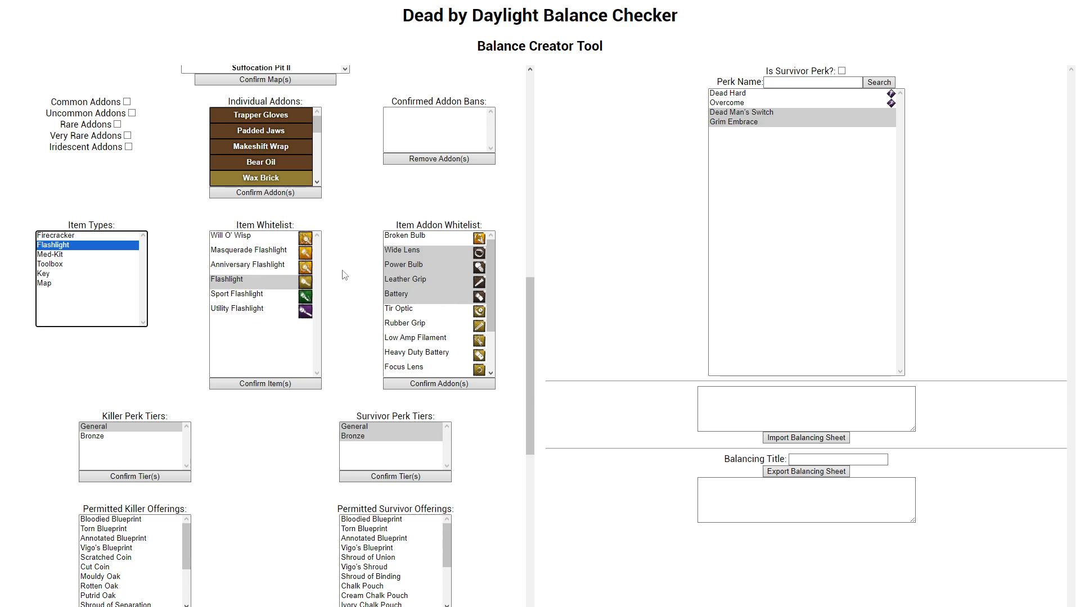
Step: Add the Firecracker to The Trapper's item whitelist and confirm it
left_click(83, 237)
left_click(260, 239)
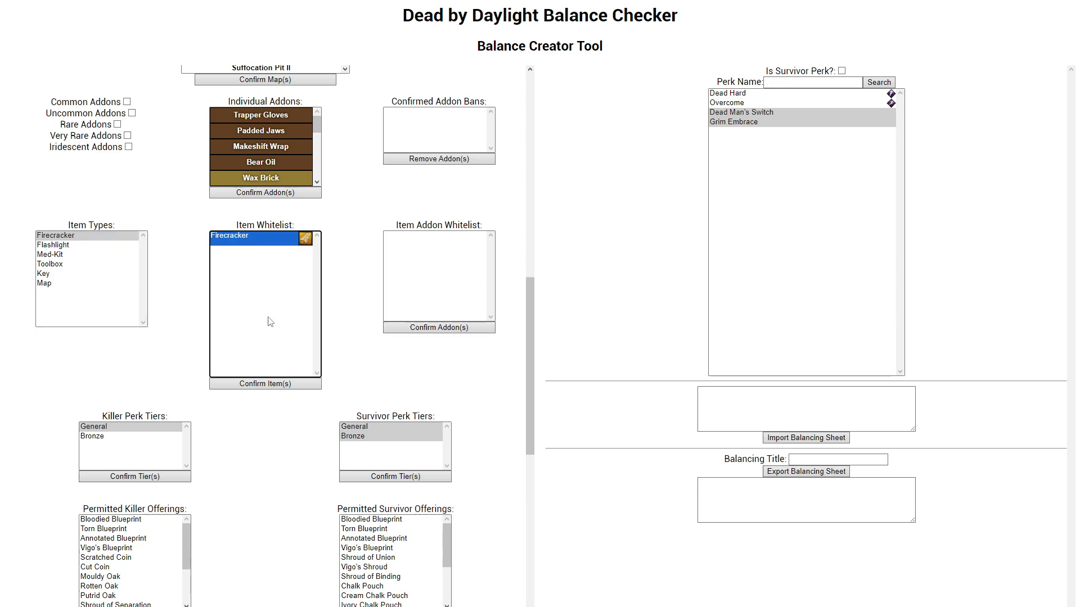
left_click(281, 388)
left_click(293, 300)
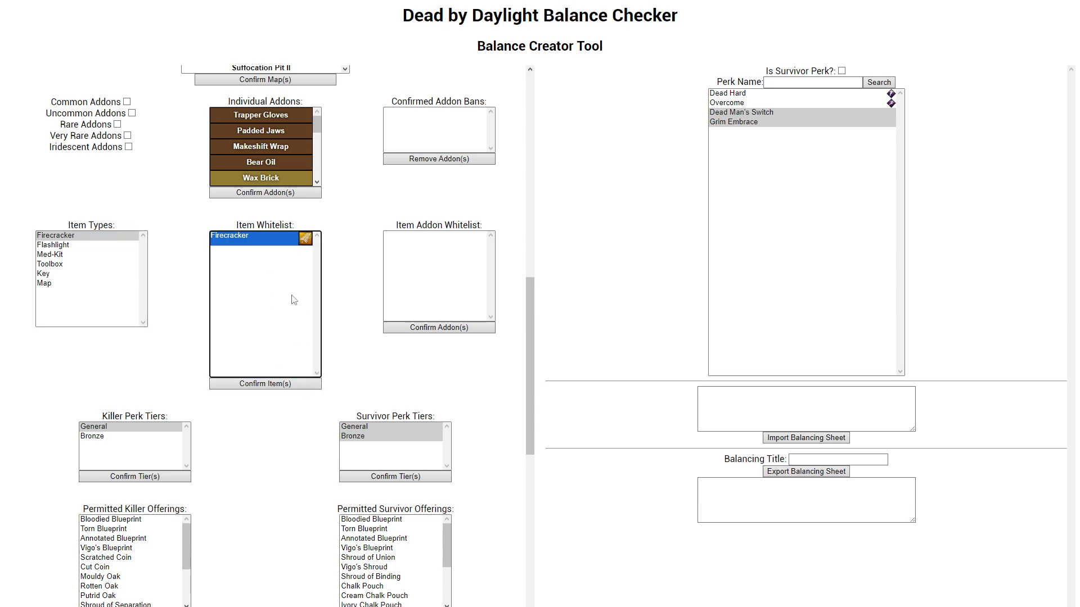
Step: Switch among the Flashlight, Firecracker, Toolbox and Med-Kit types to compare their saved whitelists
left_click(88, 246)
left_click(93, 236)
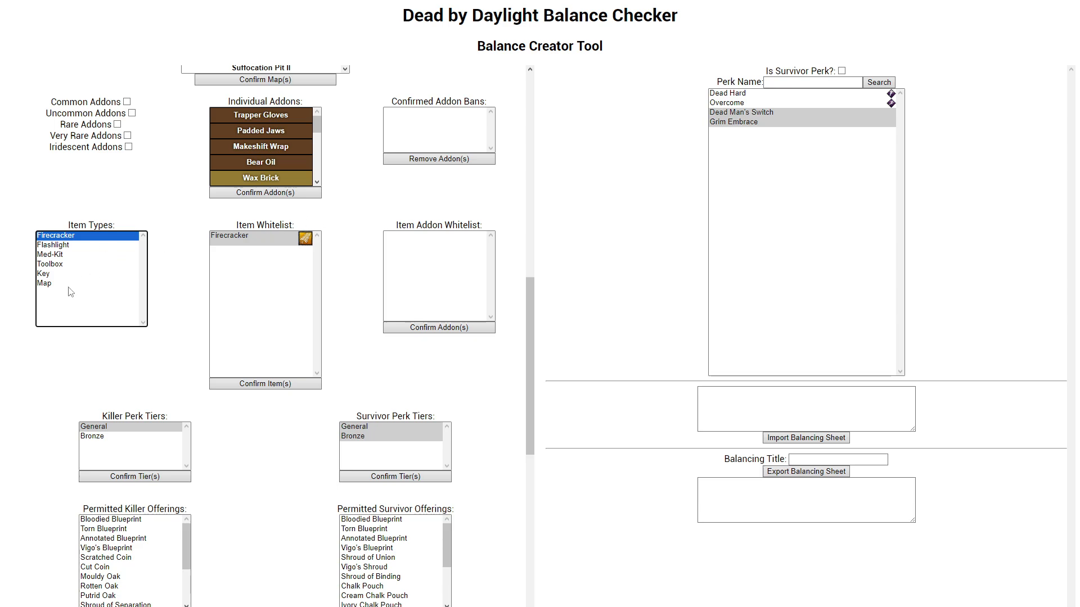
left_click(69, 264)
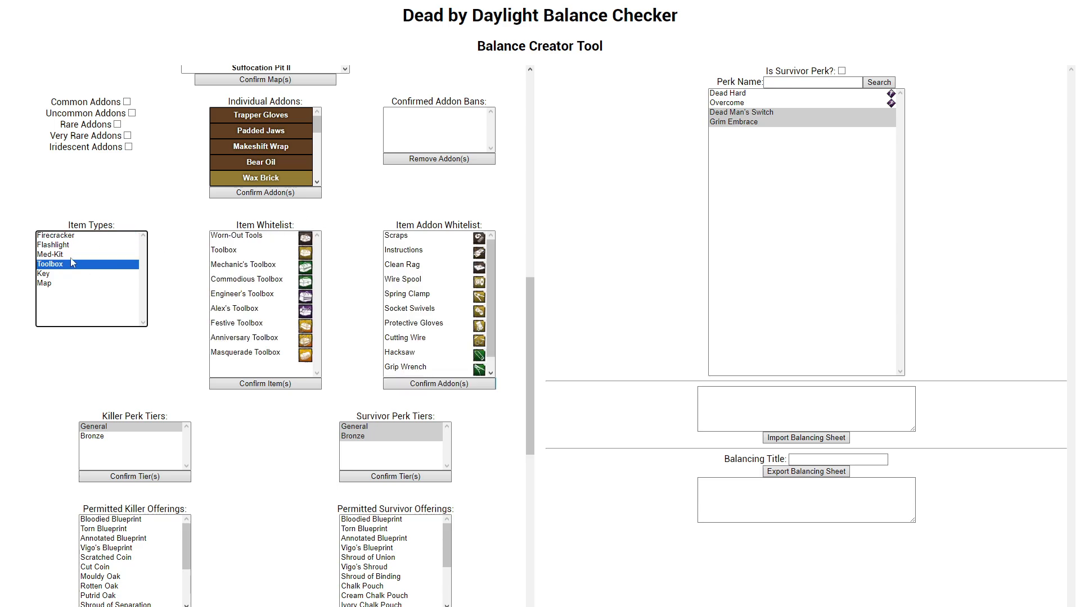
left_click(70, 257)
key("Up")
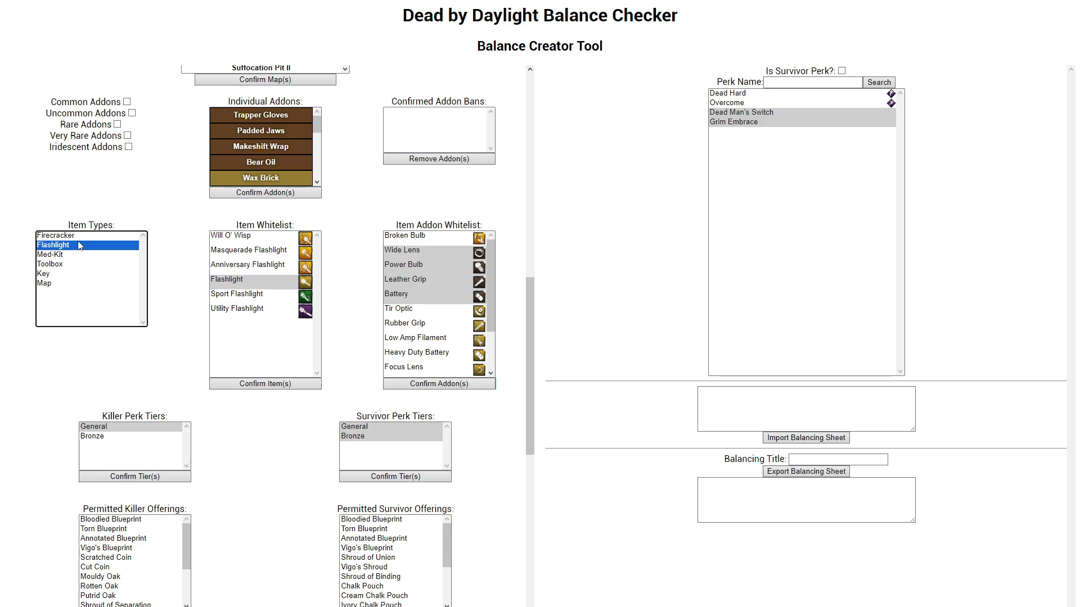
key("Up")
key("Down")
Step: Add a new balancing tier named Silver
scroll(169, 288, "down", 2)
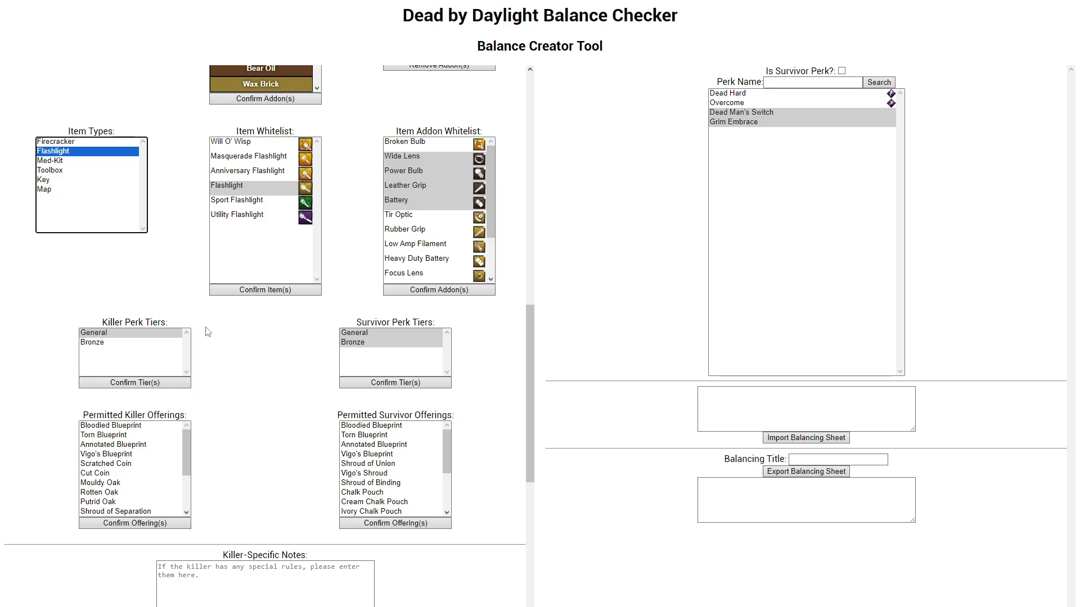
scroll(173, 329, "down", 5)
scroll(261, 241, "up", 20)
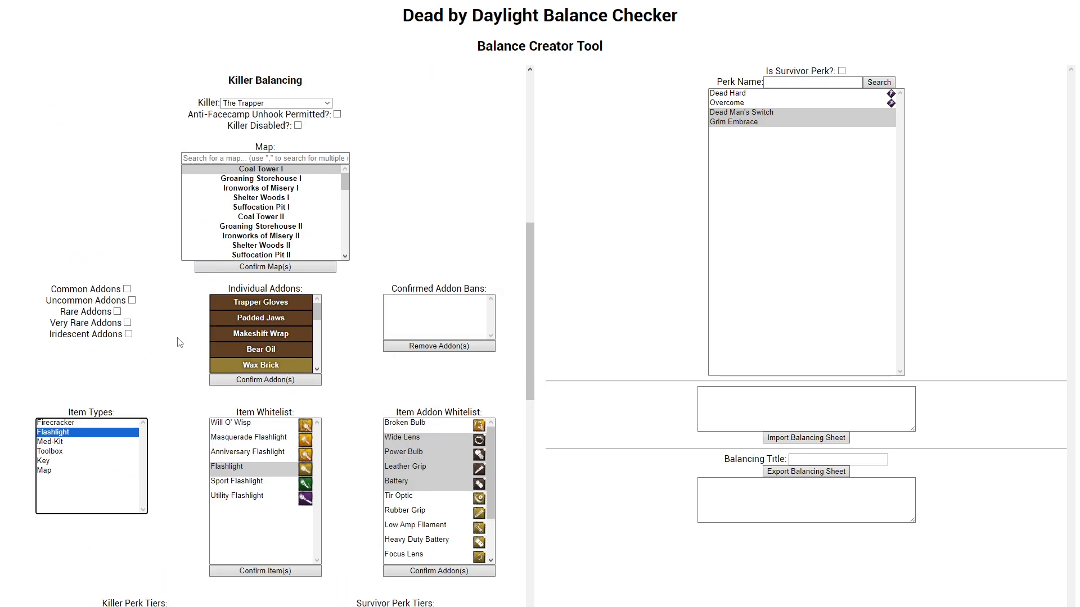
key("shift+Tab")
key("shift+Tab")
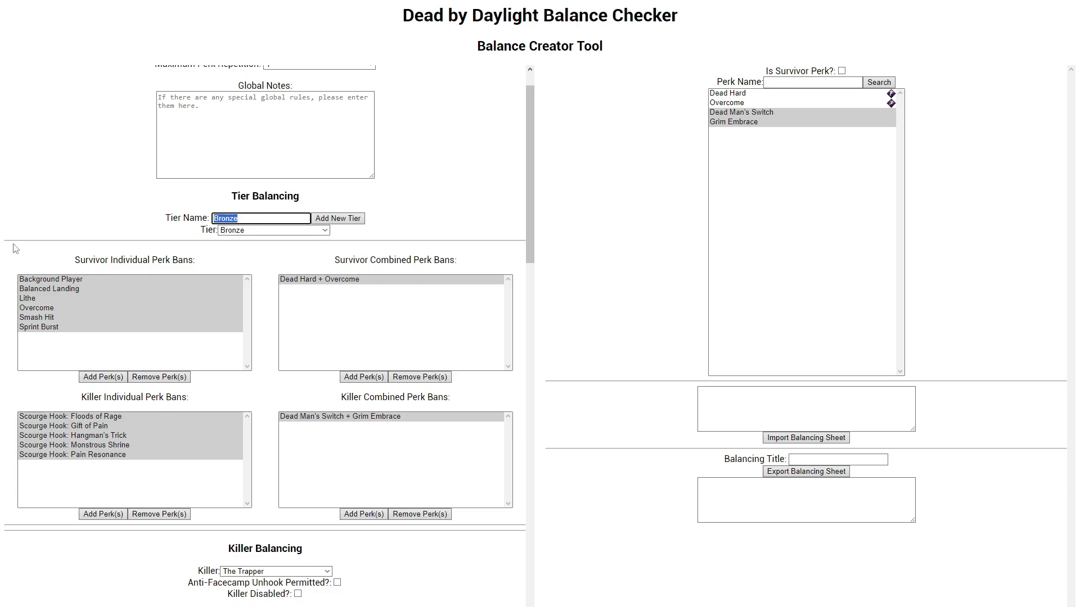
type("Silver")
left_click(337, 218)
Step: Add two more balancing tiers named Gold and Iridescent
key("shift+Tab")
type("Go")
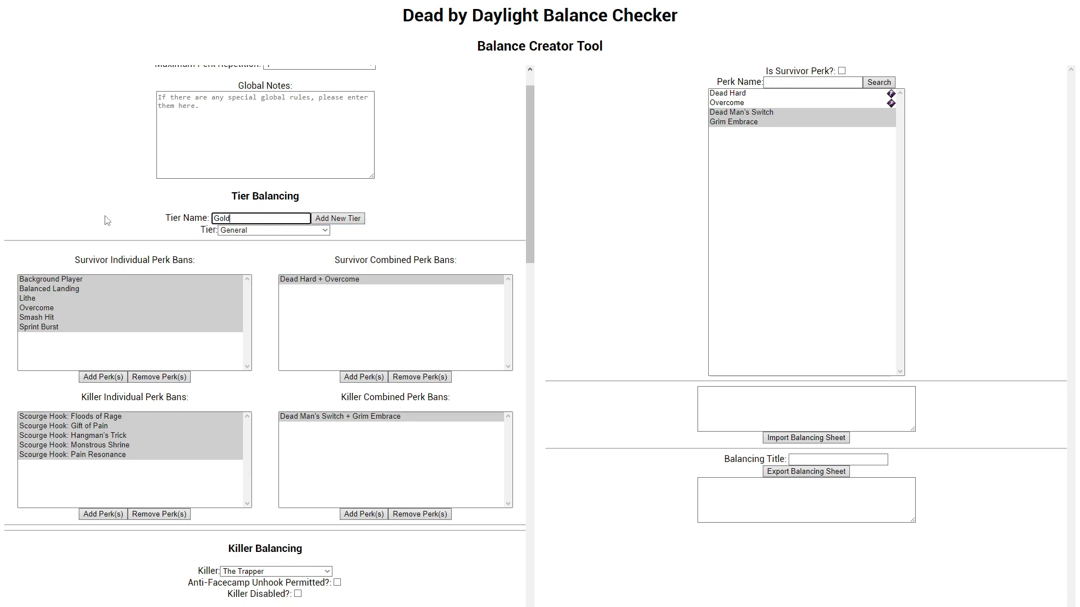
key("Tab")
key("Return")
key("shift+Tab")
type("Irid")
key("Tab")
key("Return")
Step: Show the Silver tier's perk bans, and return to the General tier
left_click(304, 231)
left_click(262, 259)
left_click(262, 231)
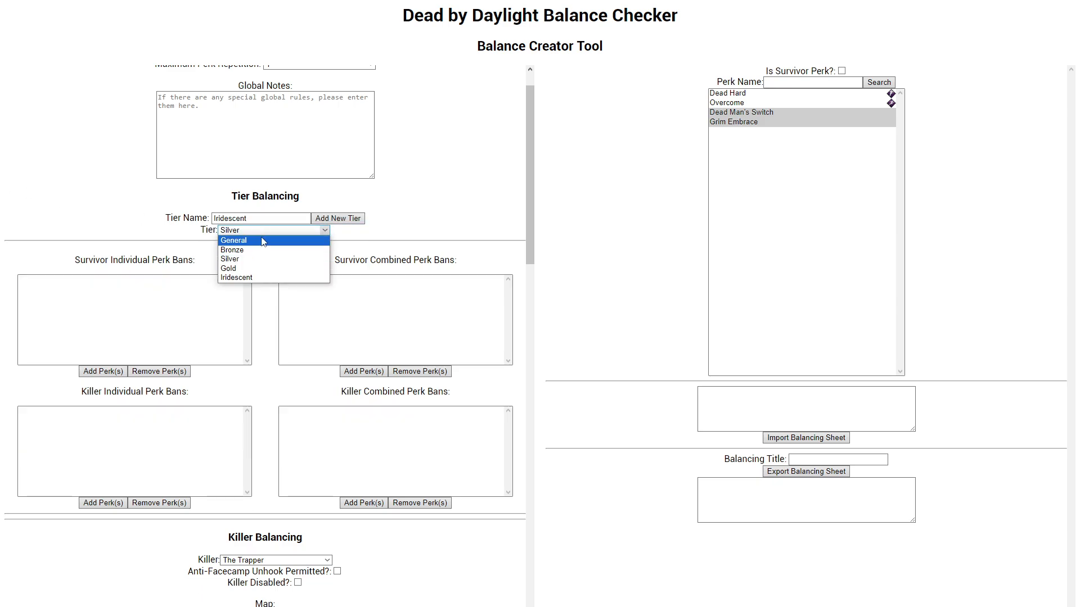
left_click(262, 241)
Step: Select the General tier in The Trapper's killer perk tiers
scroll(187, 309, "down", 14)
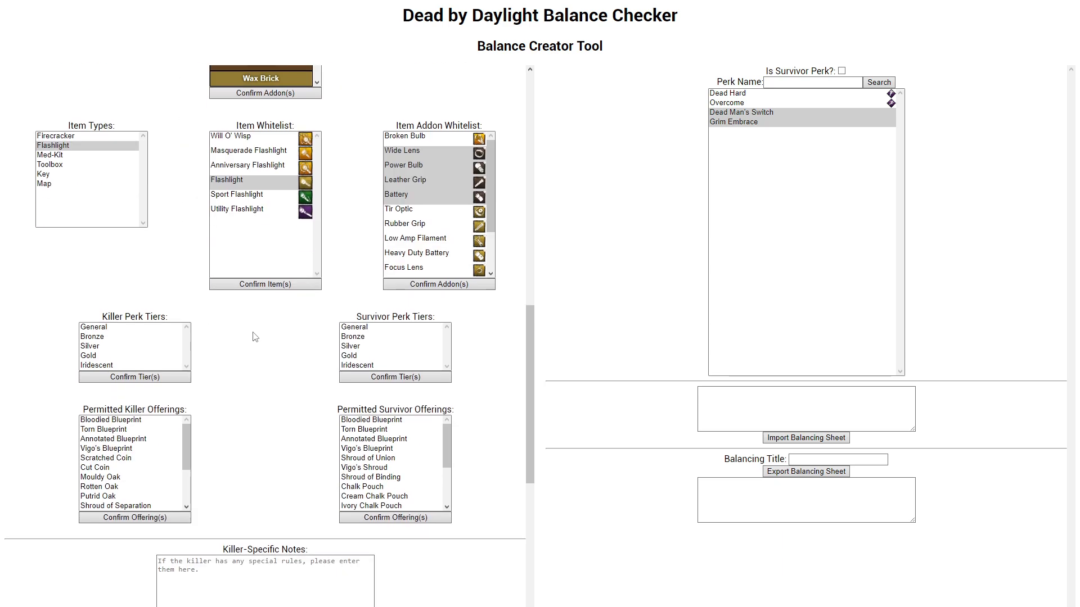
scroll(256, 336, "down", 7)
scroll(277, 317, "up", 4)
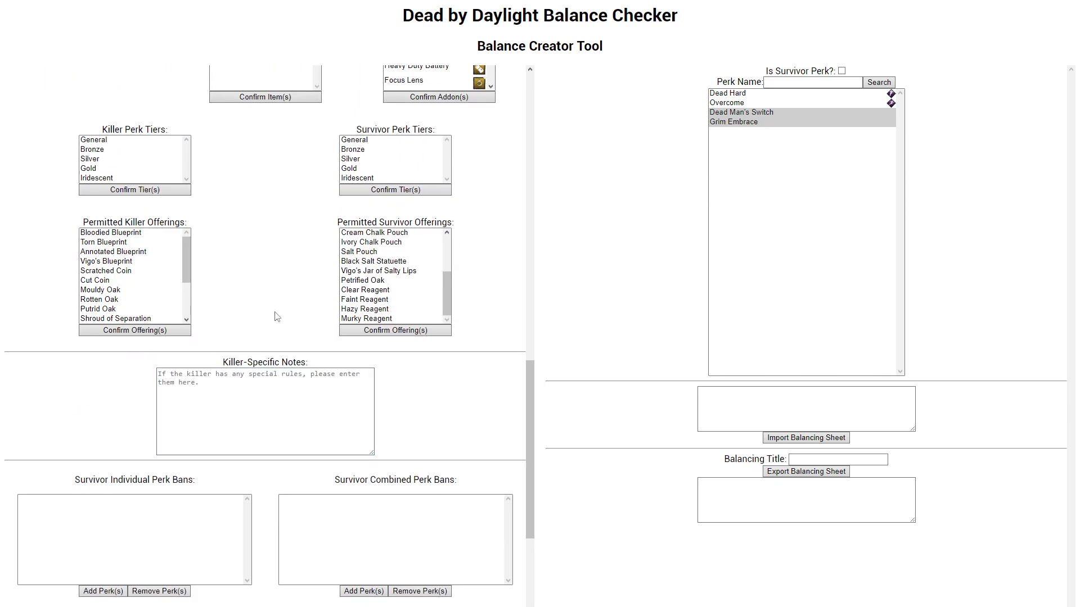
scroll(273, 324, "up", 5)
scroll(258, 340, "down", 3)
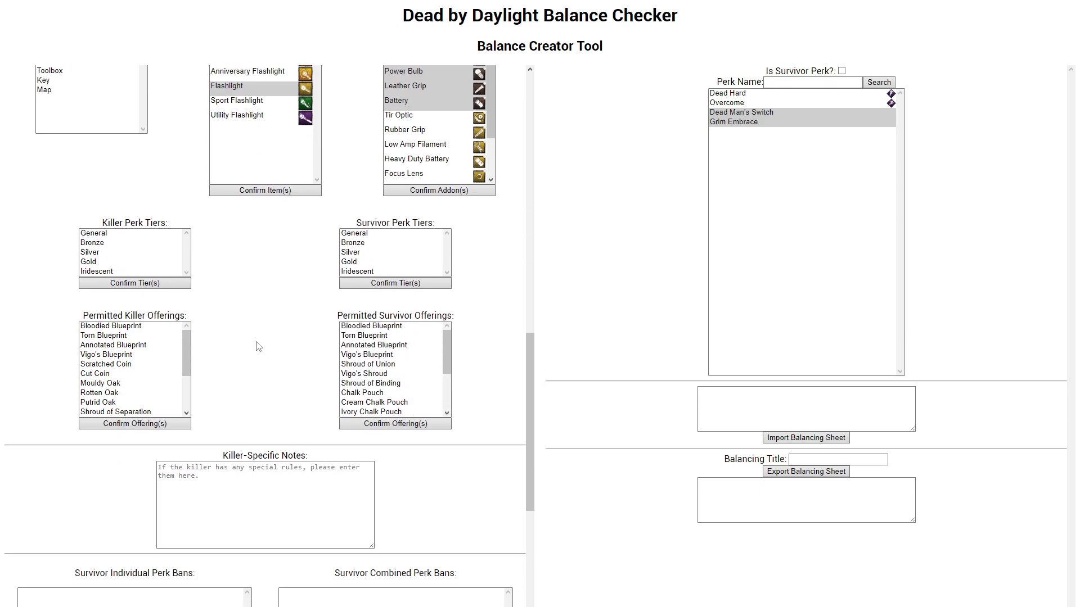
scroll(256, 342, "up", 2)
mouse_move(99, 327)
left_mouse_down()
mouse_move(100, 371)
mouse_move(101, 328)
left_mouse_up()
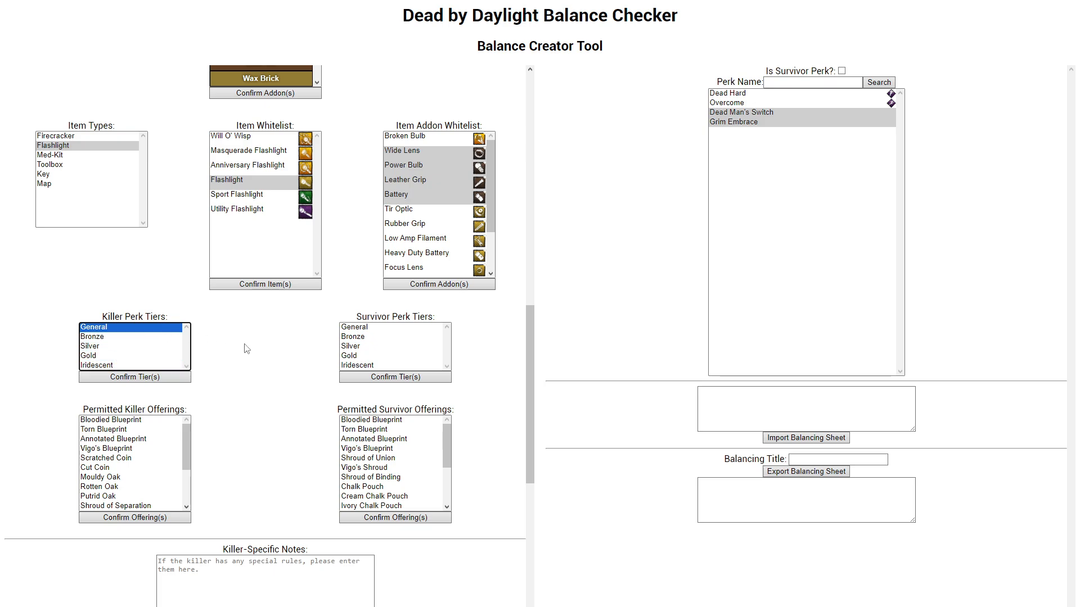
Step: Switch the killer being balanced to The Wraith and back to The Trapper
scroll(246, 348, "up", 8)
left_click(246, 192)
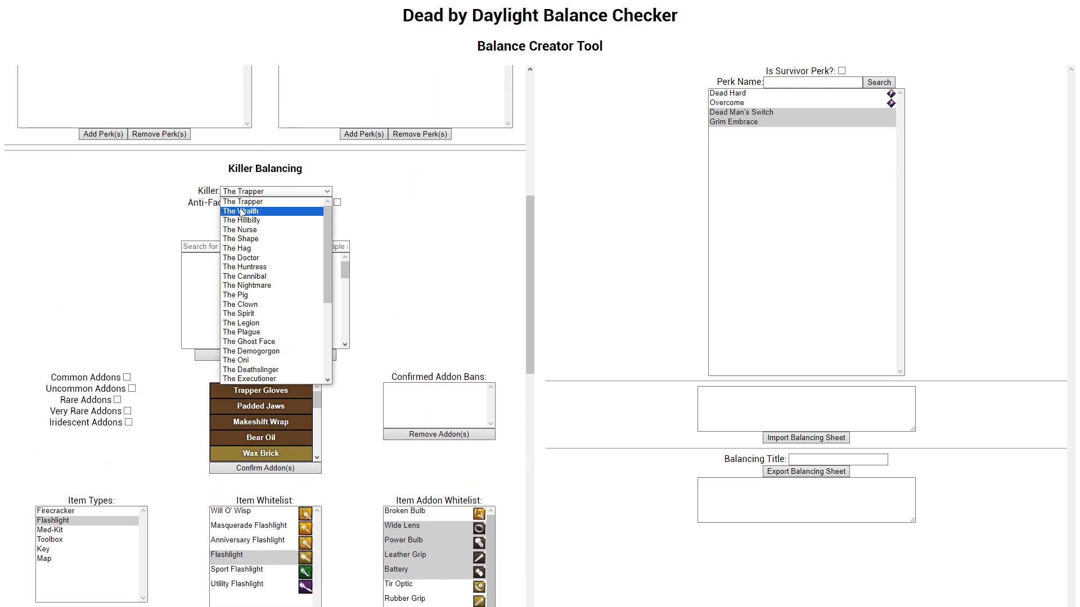
left_click(242, 212)
left_click(243, 192)
left_click(242, 202)
Step: Add Bronze alongside General in The Trapper's killer perk tiers and confirm the selection
scroll(163, 278, "down", 10)
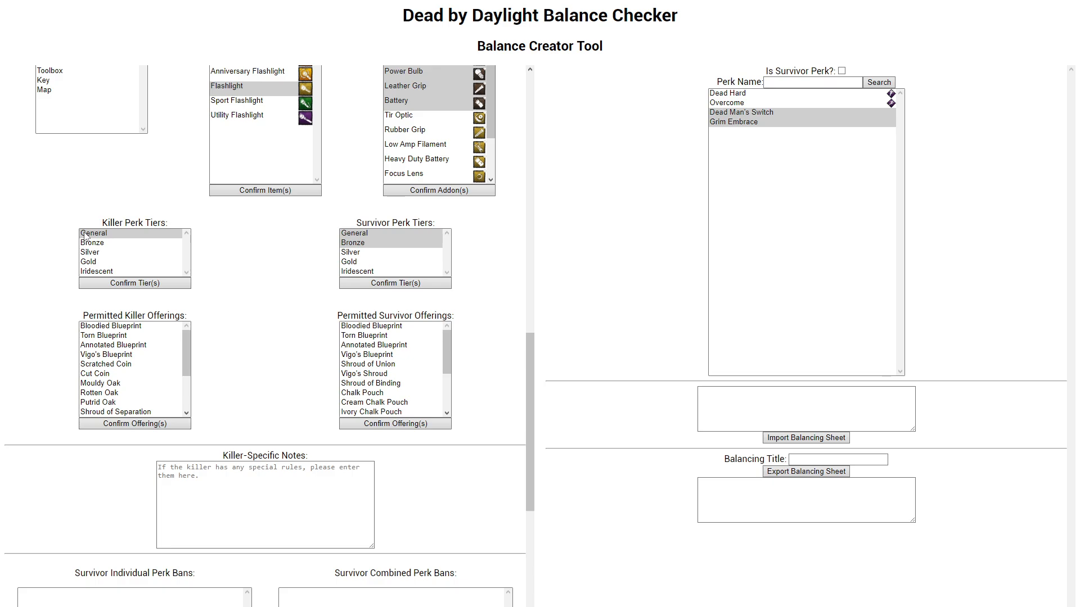
scroll(143, 188, "up", 10)
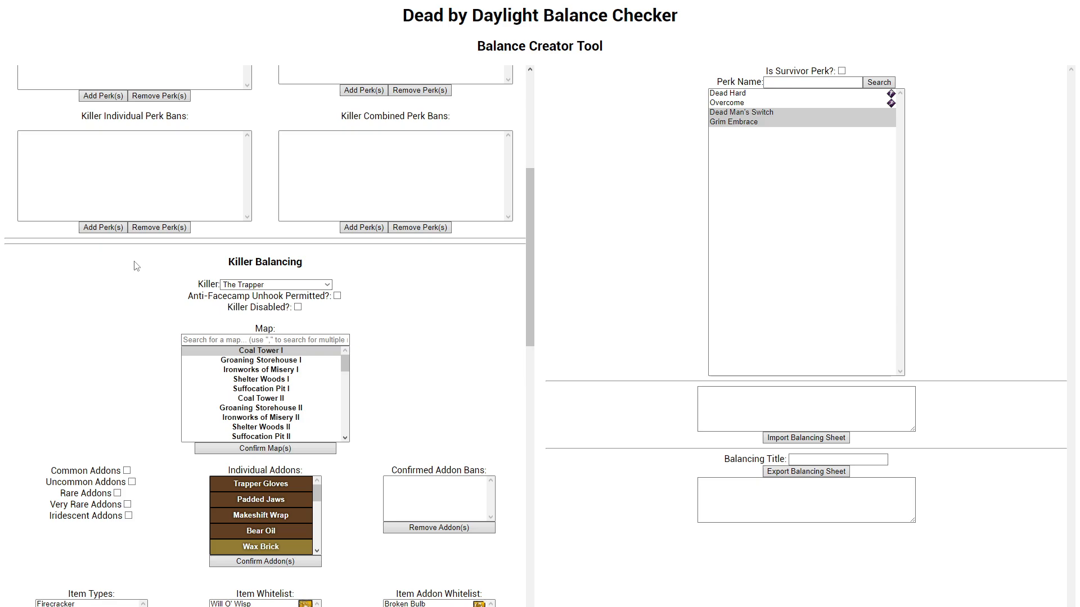
scroll(135, 265, "down", 10)
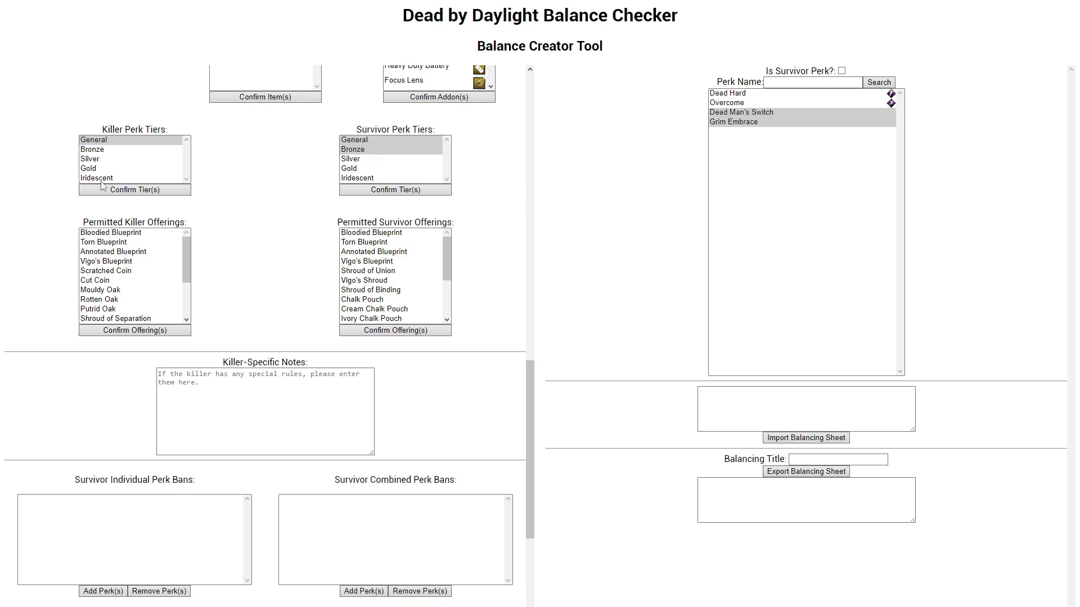
left_click(116, 149, "ctrl")
left_click(133, 190)
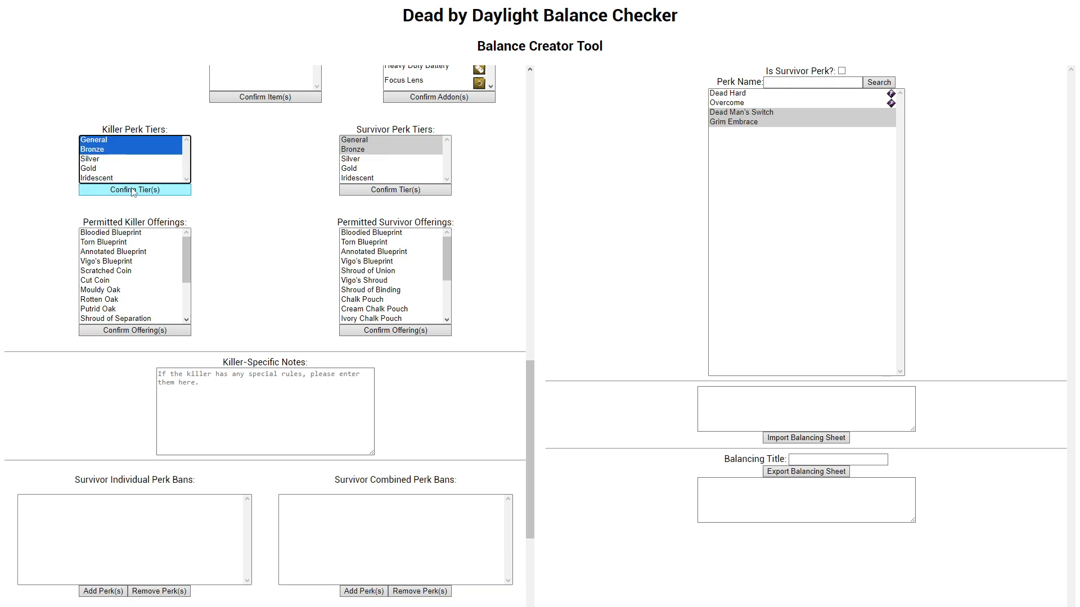
left_click(133, 190)
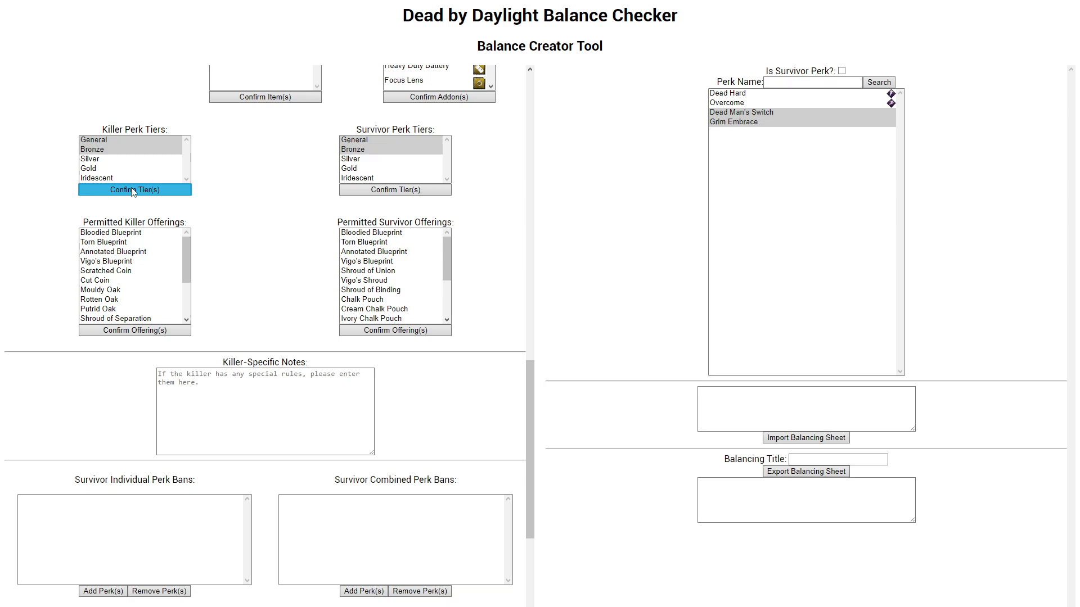
Step: Add Silver to The Trapper's survivor perk tiers, remove General and confirm the selection of Bronze and Silver
left_click(355, 150, "ctrl")
left_click(357, 160, "ctrl")
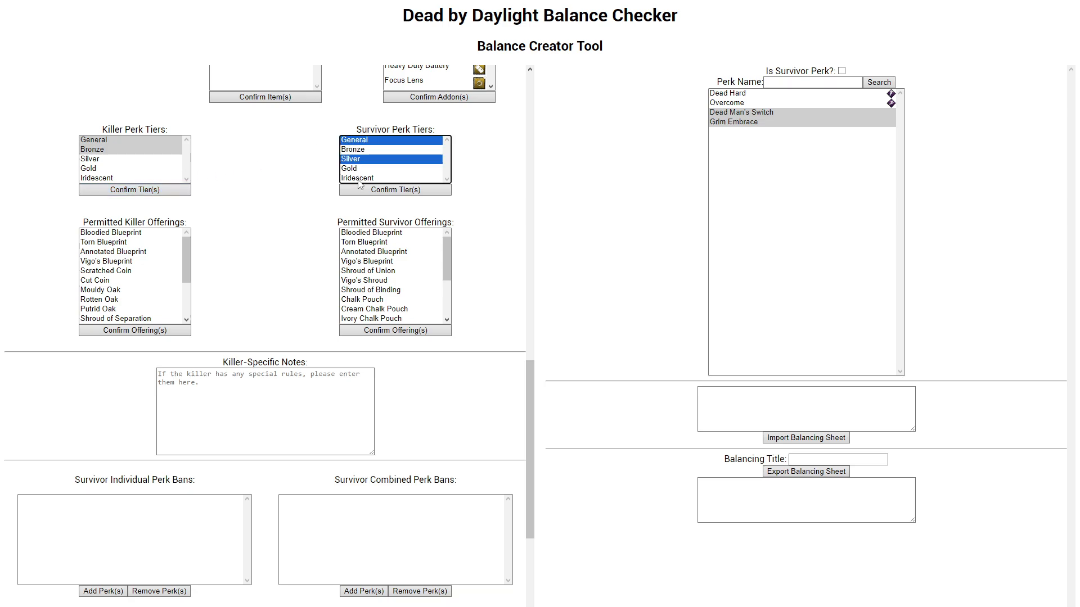
left_click(357, 150, "ctrl")
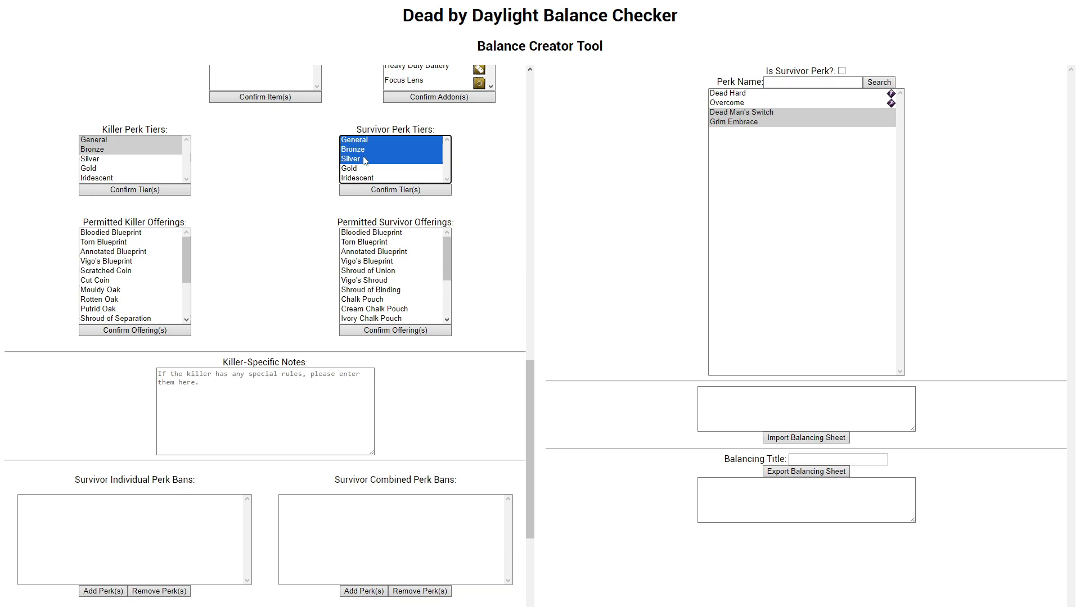
left_click(371, 192)
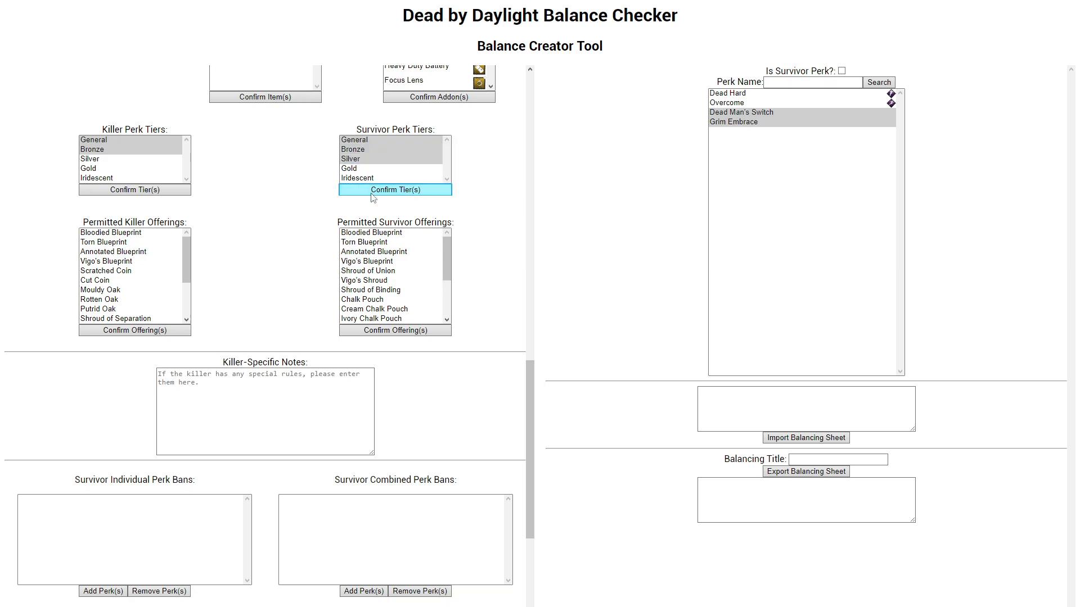
left_click(373, 140, "ctrl")
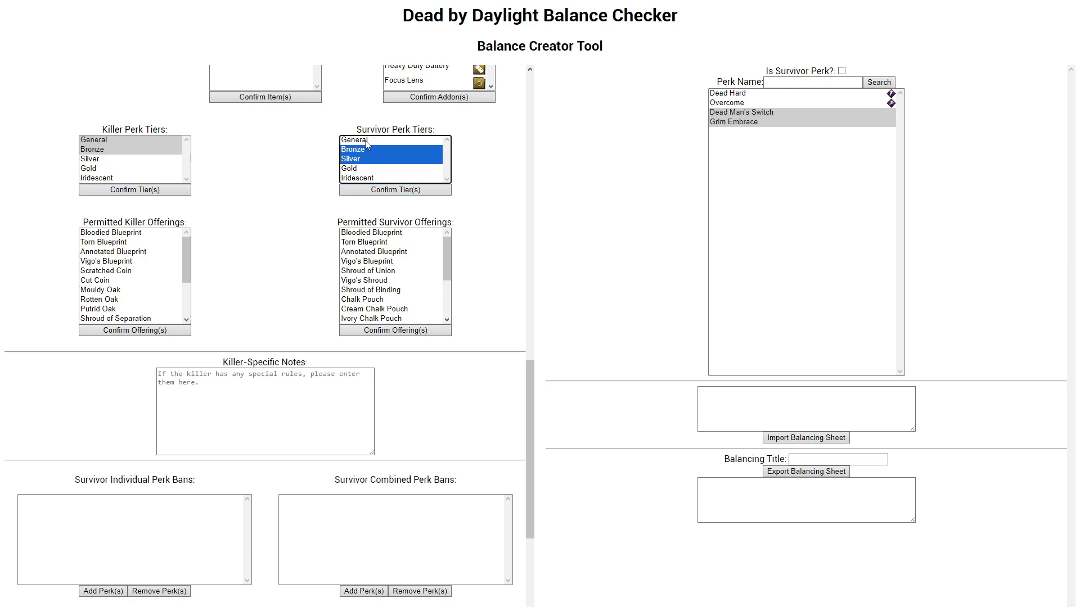
left_click(374, 191)
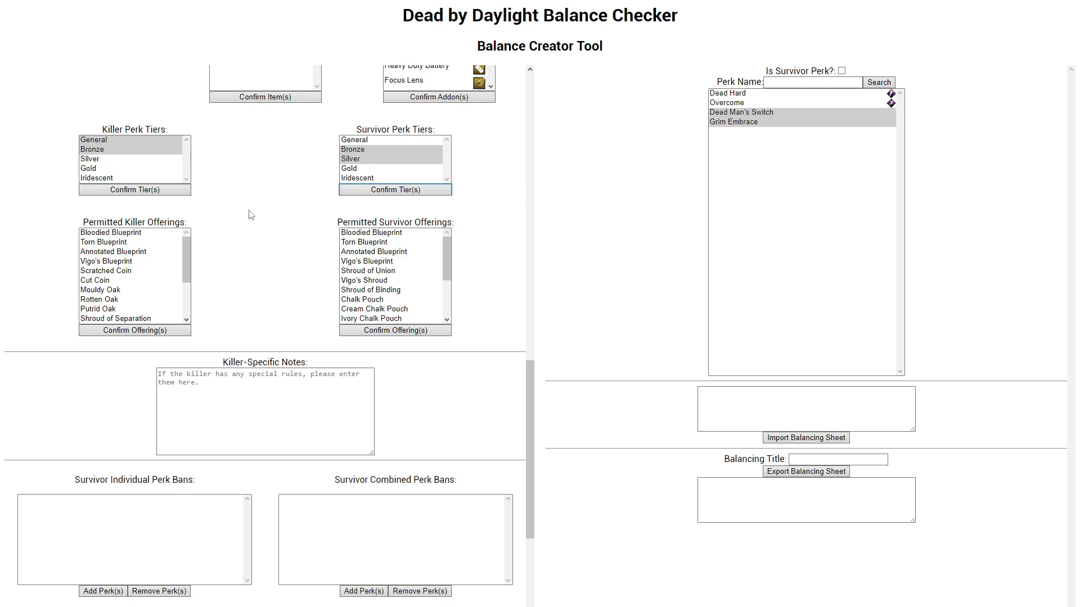
scroll(294, 243, "up", 2)
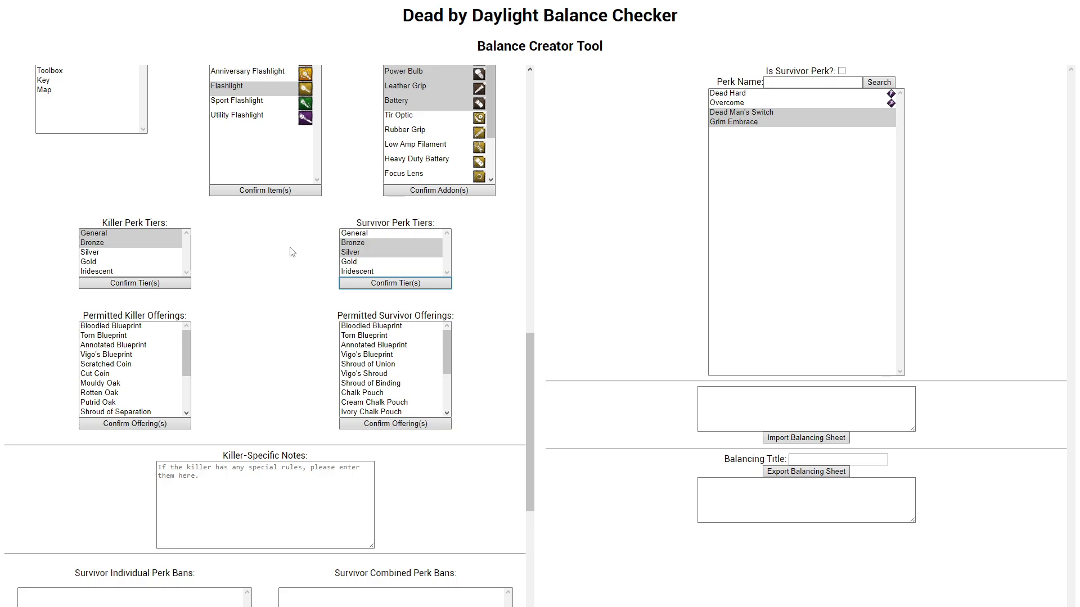
scroll(329, 246, "up", 7)
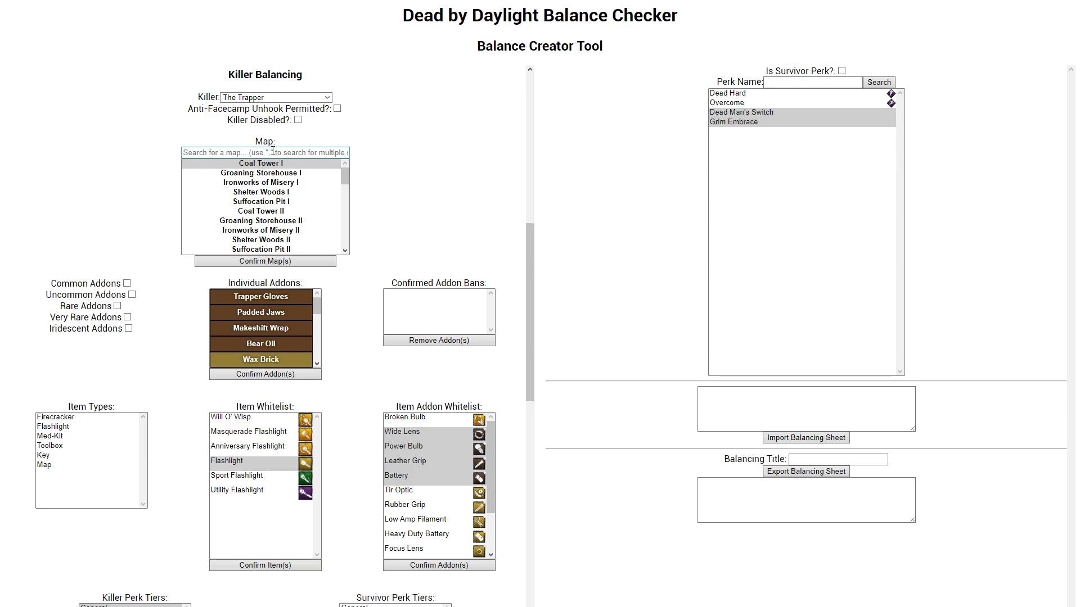
scroll(287, 197, "down", 8)
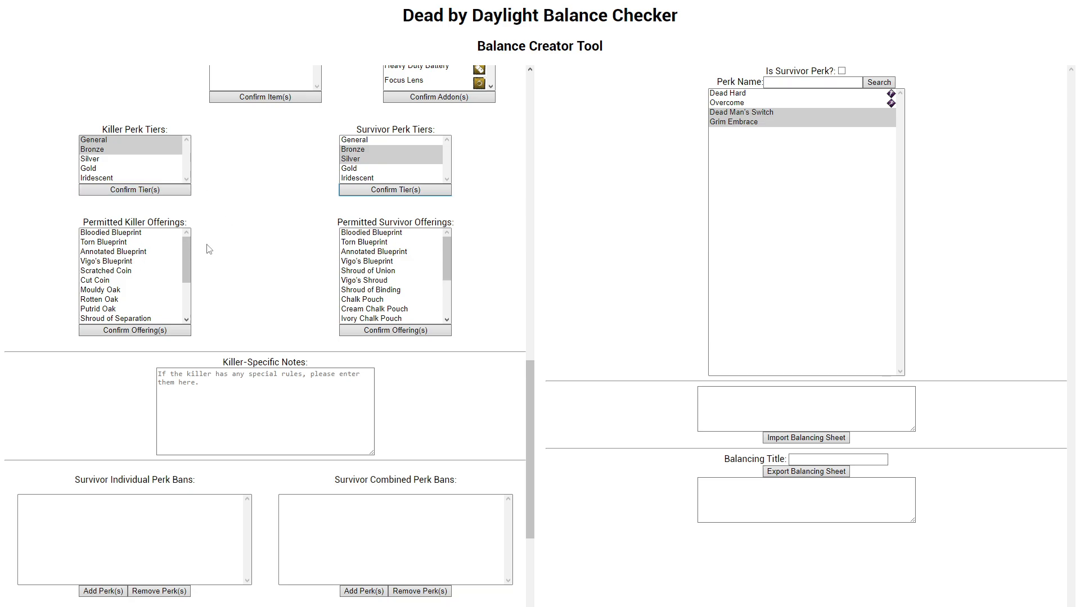
scroll(161, 258, "up", 3)
scroll(161, 258, "up", 2)
scroll(197, 270, "down", 5)
Step: Permit the Cypress Memento Mori and Cut Coin killer offerings for The Trapper, confirming each choice
mouse_move(185, 255)
left_mouse_down()
mouse_move(199, 335)
mouse_move(204, 253)
left_mouse_up()
left_click_drag(139, 233, 152, 332)
left_click(154, 336)
left_click(145, 301)
left_click(155, 334)
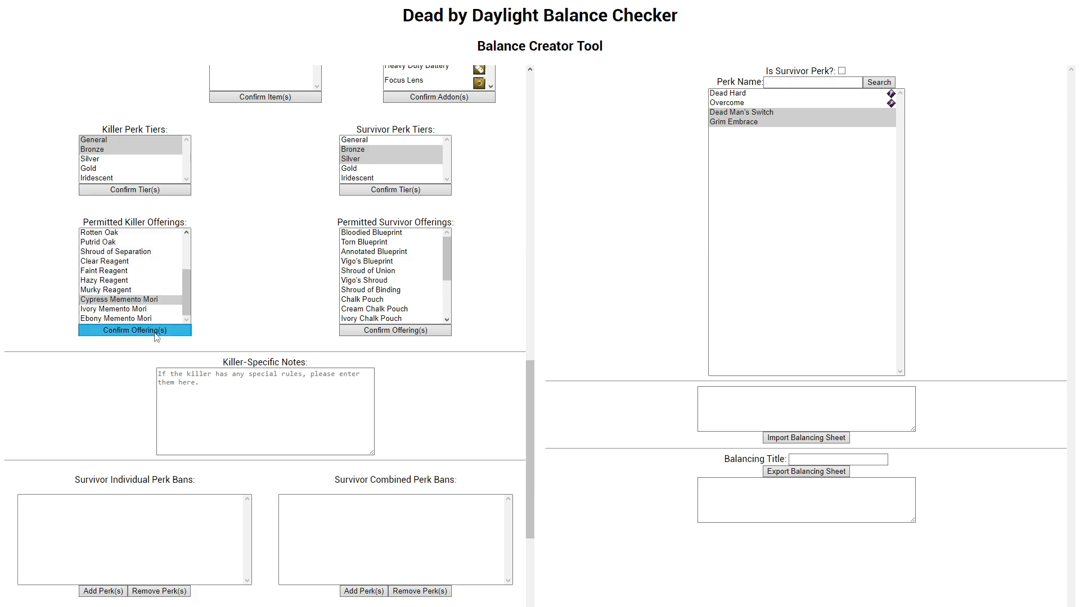
left_click(154, 332)
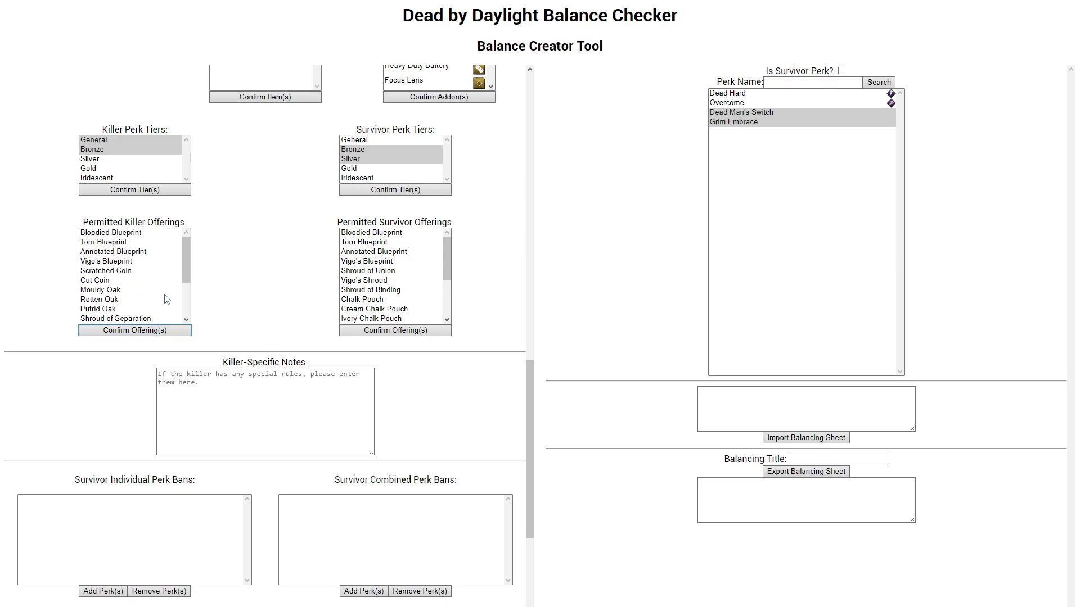
left_click(111, 282)
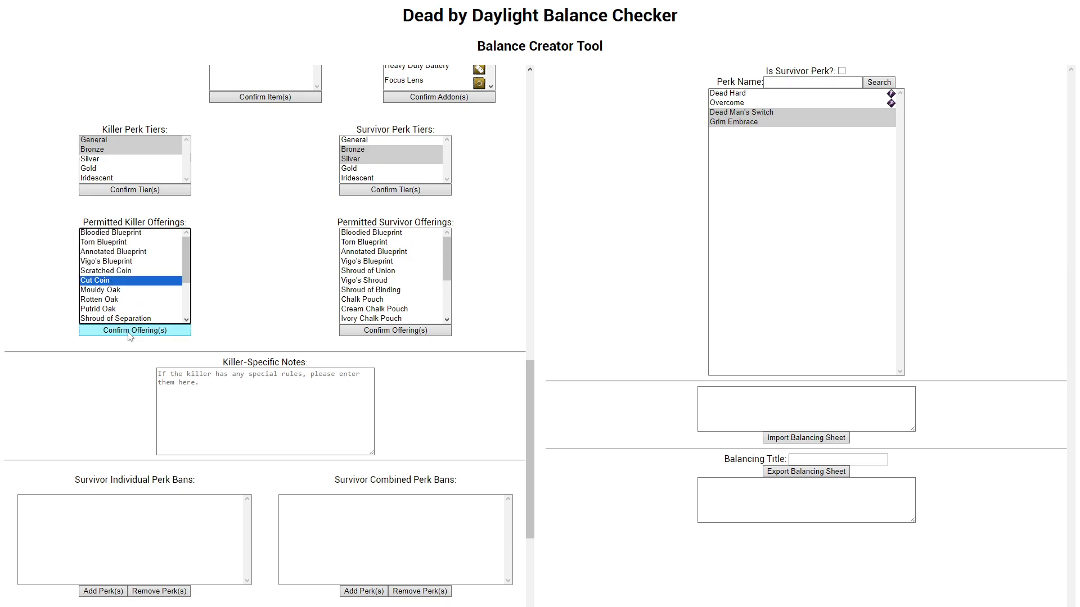
left_click(134, 335)
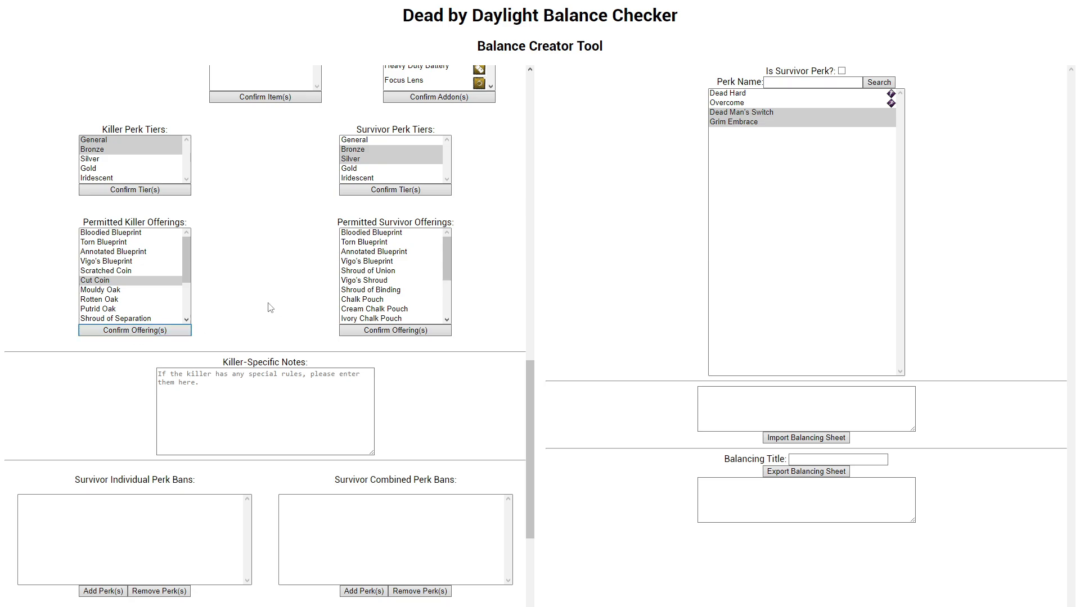
Step: Permit the survivor offerings Bloodied Blueprint, Annotated Blueprint, Vigo's Shroud and Shroud of Binding, and confirm them
left_click(364, 234)
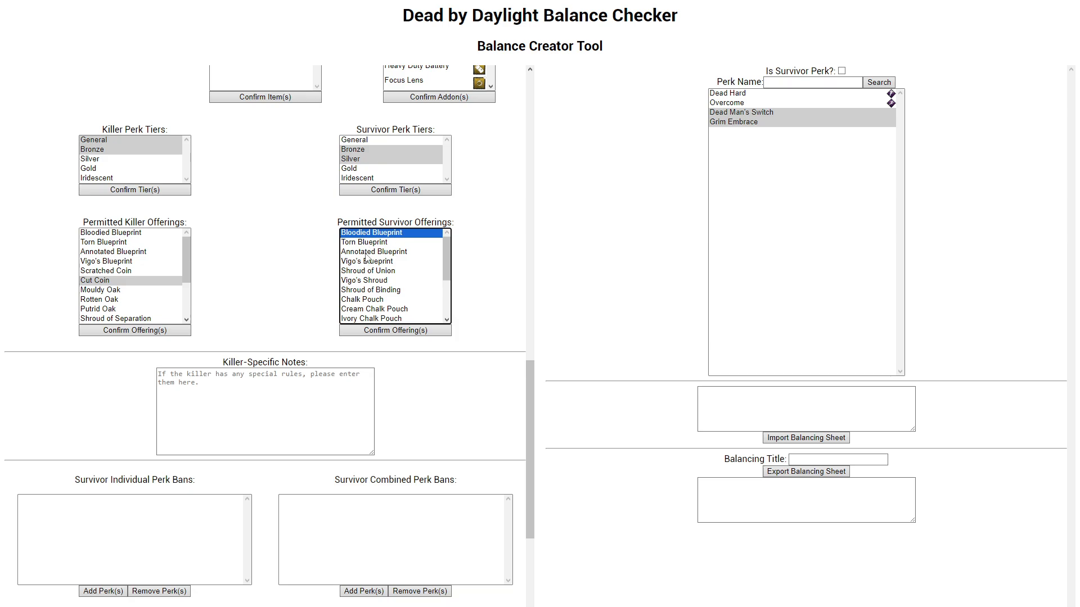
left_click(366, 252, "ctrl")
left_click(374, 280, "ctrl")
left_click(375, 290, "ctrl")
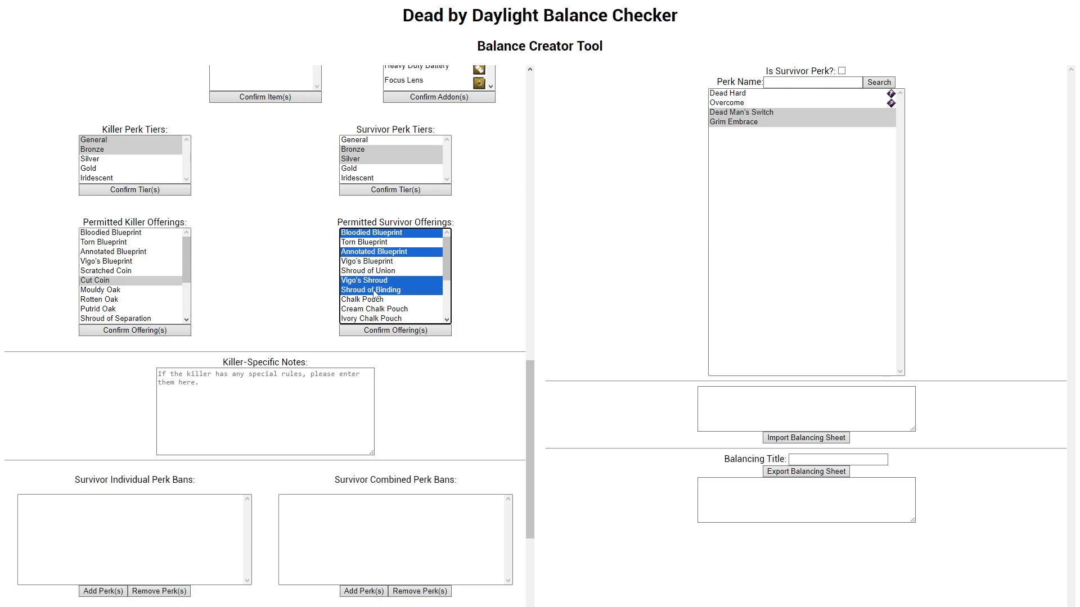
left_click(379, 334)
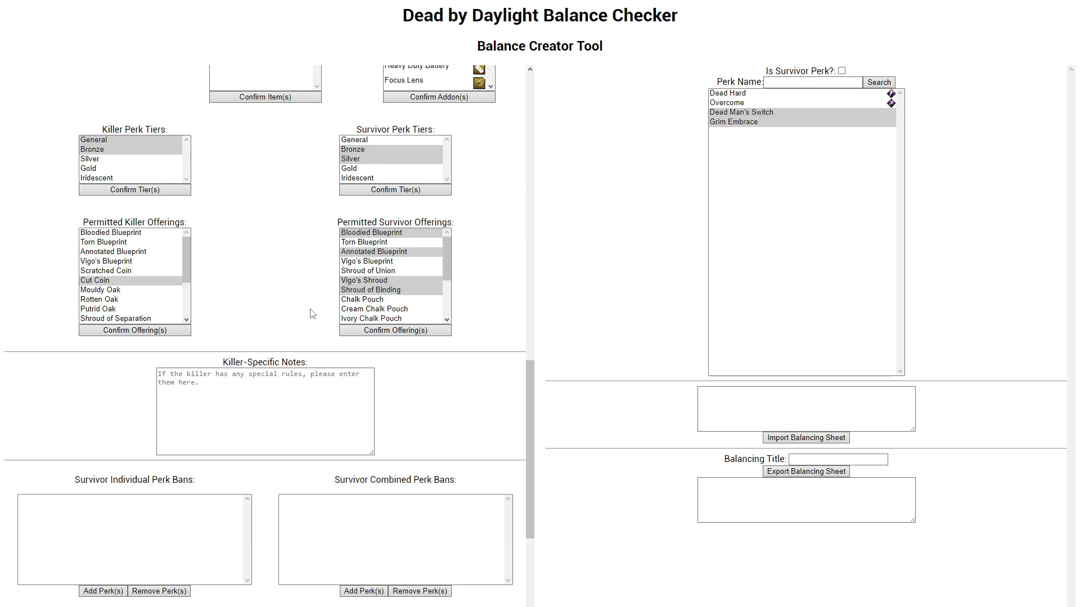
Step: Review The Trapper's individual addons and other settings for a rule to put in the killer-specific notes
scroll(313, 314, "up", 4)
scroll(313, 308, "down", 6)
left_click(288, 310)
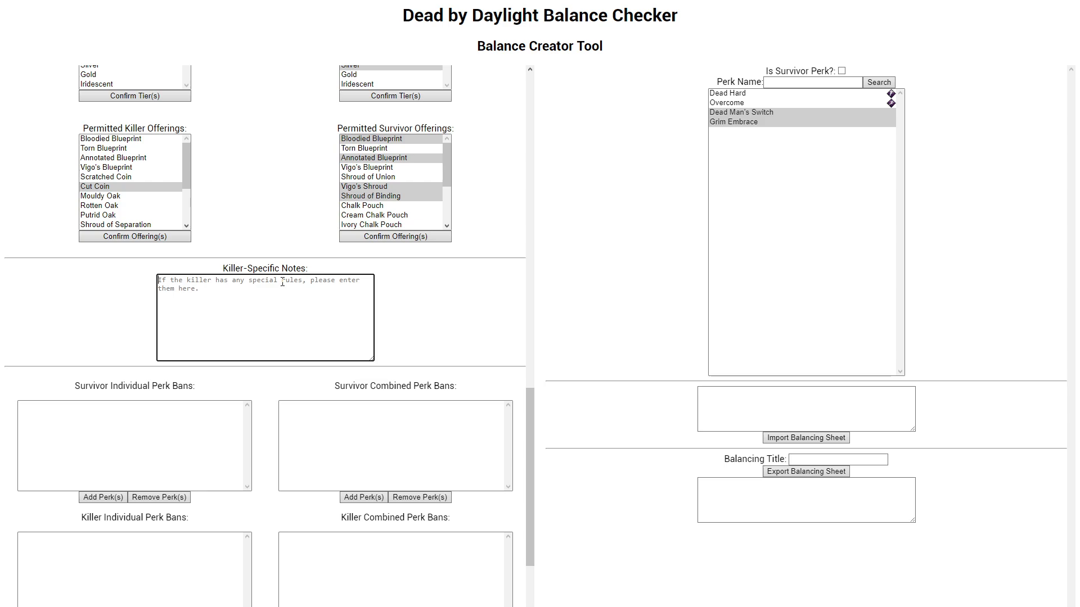
scroll(276, 237, "up", 10)
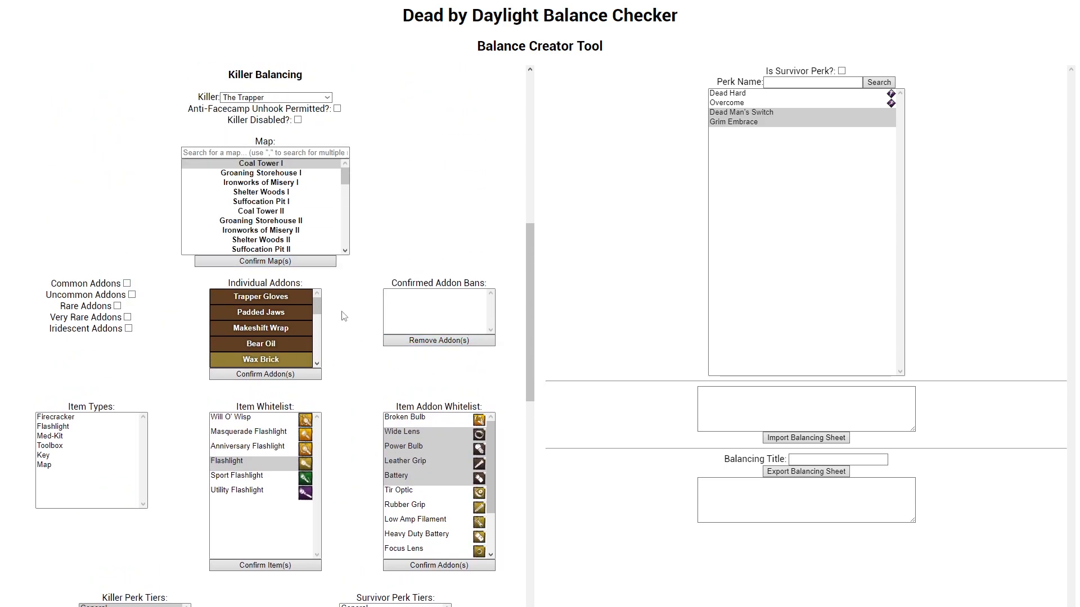
scroll(301, 315, "down", 7)
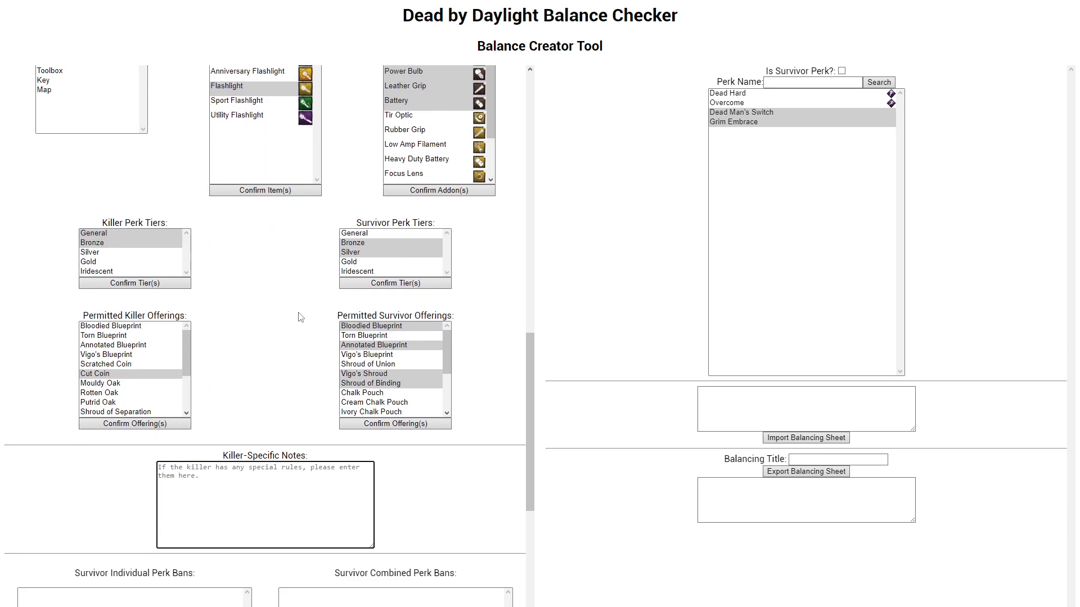
scroll(292, 258, "up", 5)
scroll(290, 250, "down", 5)
scroll(289, 251, "up", 4)
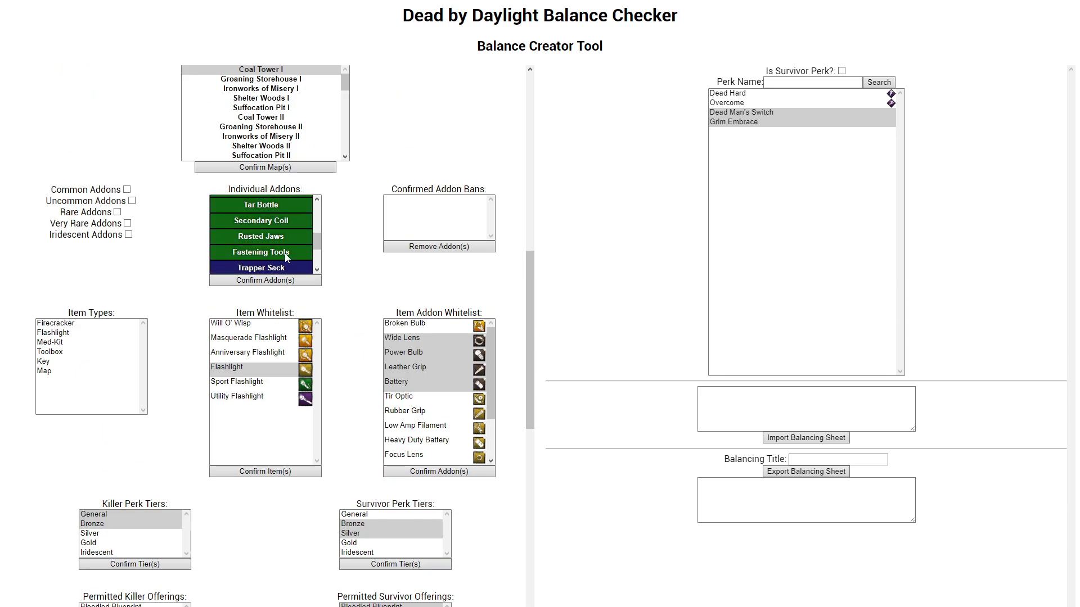
scroll(284, 253, "down", 3)
scroll(248, 468, "down", 5)
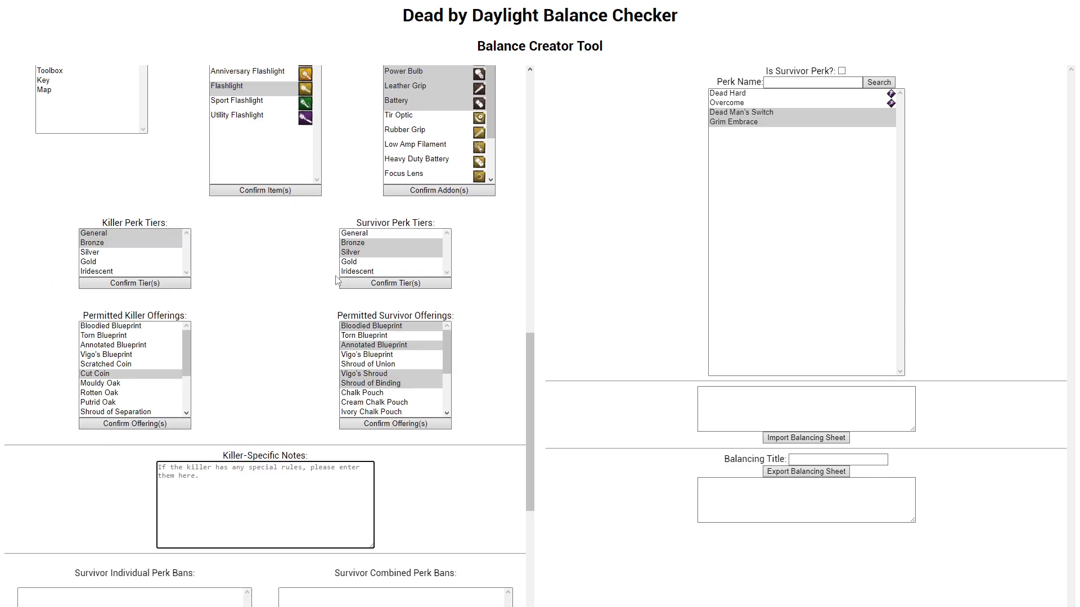
Step: Draft a killer-specific note for The Trapper starting "- If you run Trapper Sack and Iridescent Stone, that is"
type("- ")
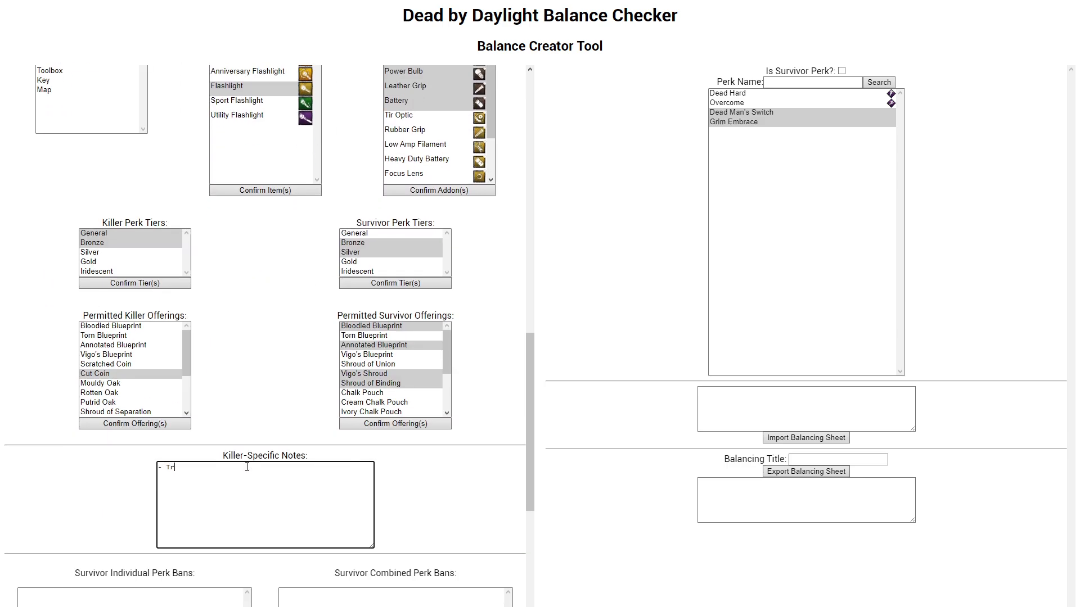
type("If you run Trapper Sack and Iridescent Stone, that is banne")
Step: Reword The Trapper's killer-specific note to "- Trapper Sack and Iridescent Stone being equipped simultaneously is banned."
key("ctrl+BackSpace")
key("ctrl+BackSpace")
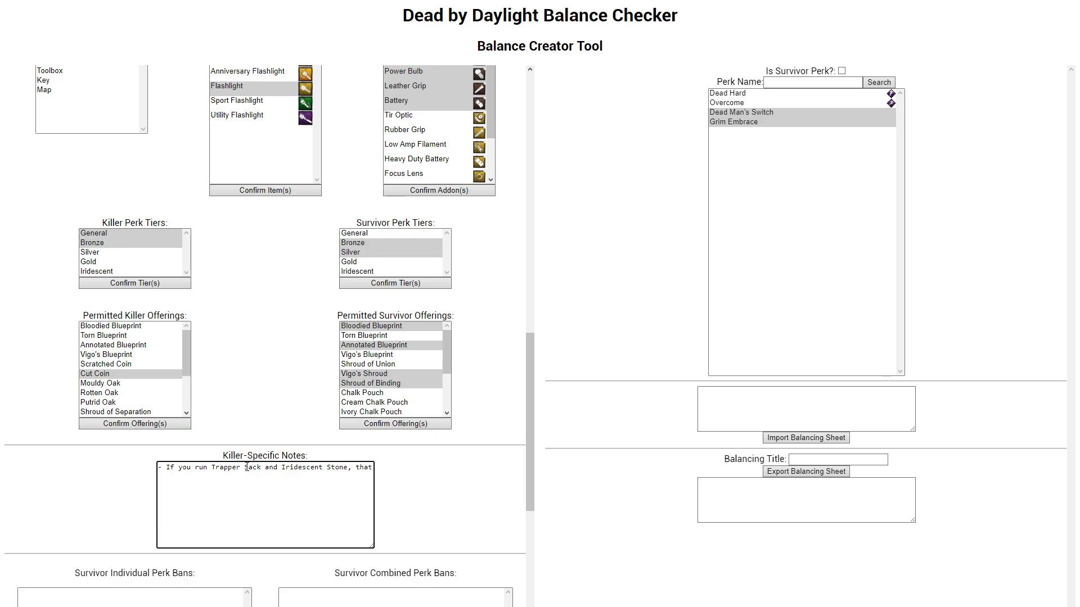
key("ctrl+BackSpace")
left_click_drag(214, 470, 167, 475)
key("BackSpace")
key("BackSpace")
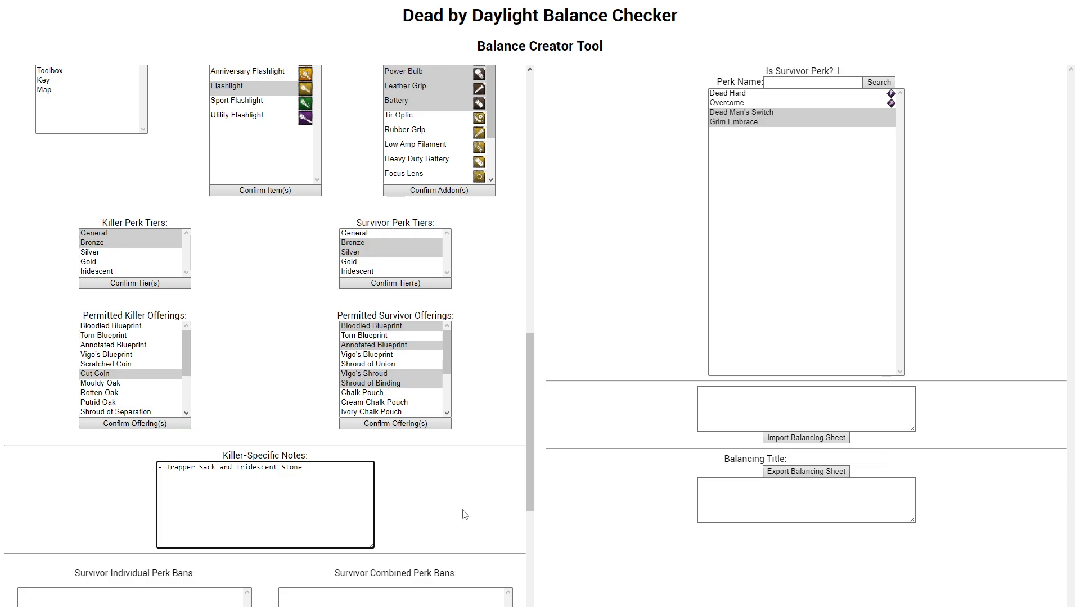
type("being equio")
type("ped simultaneously is banne")
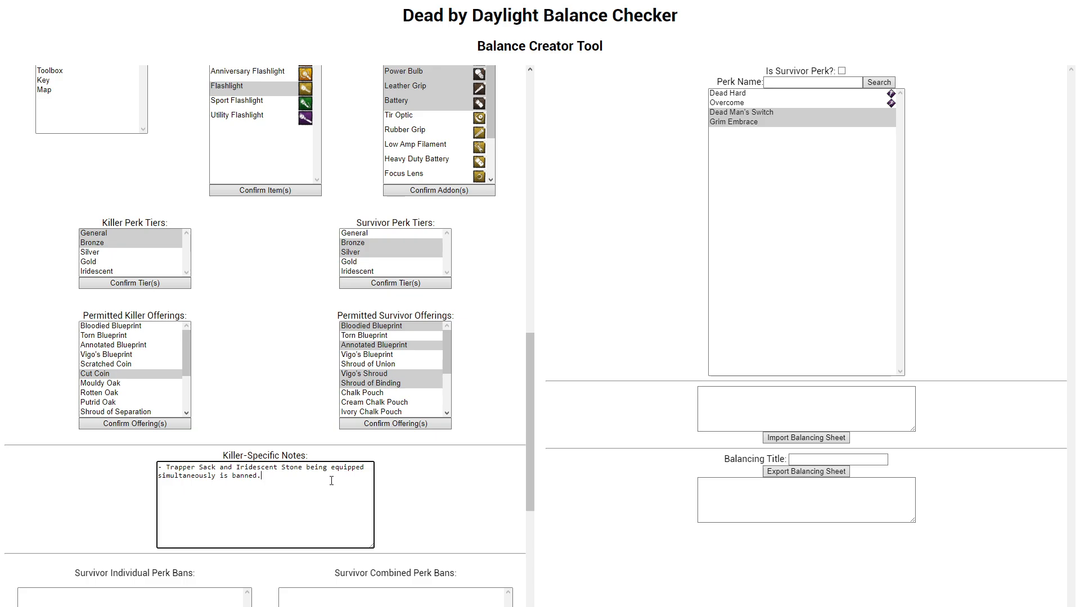
type("d.")
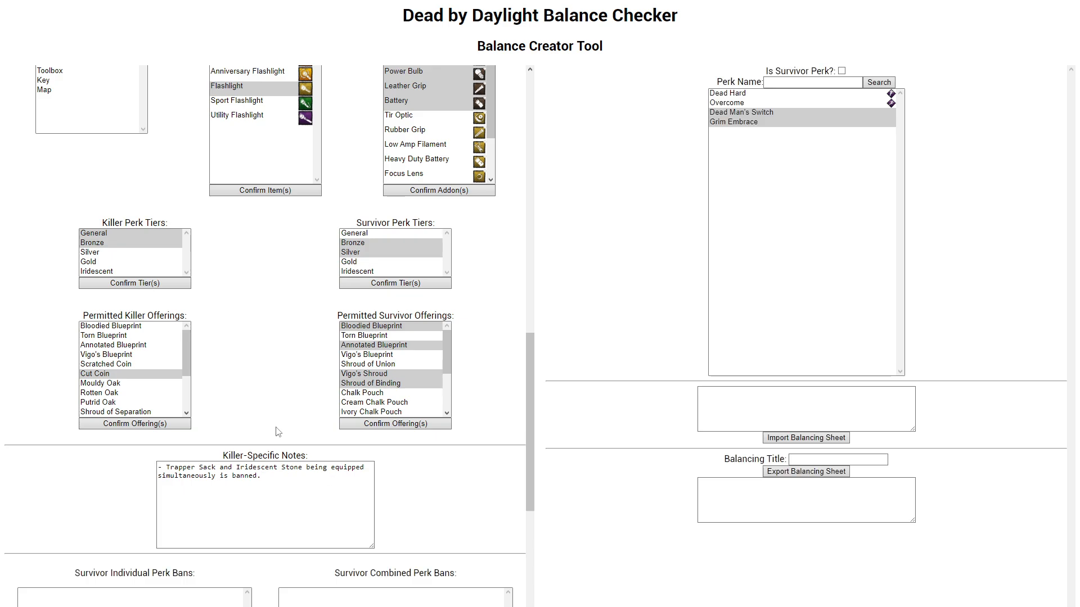
scroll(266, 438, "down", 2)
left_click(290, 416)
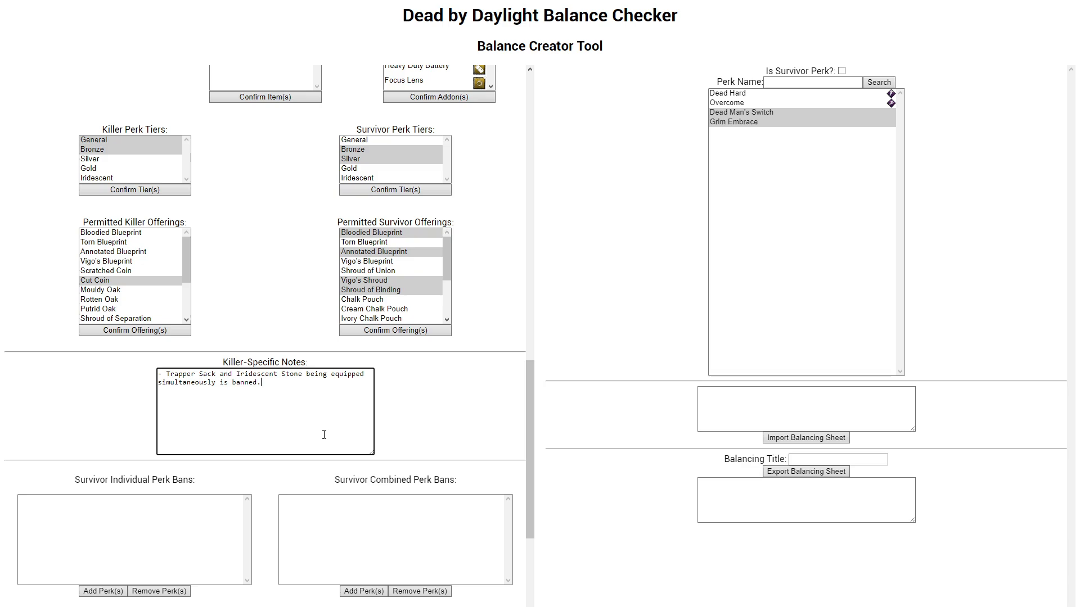
left_click(416, 406)
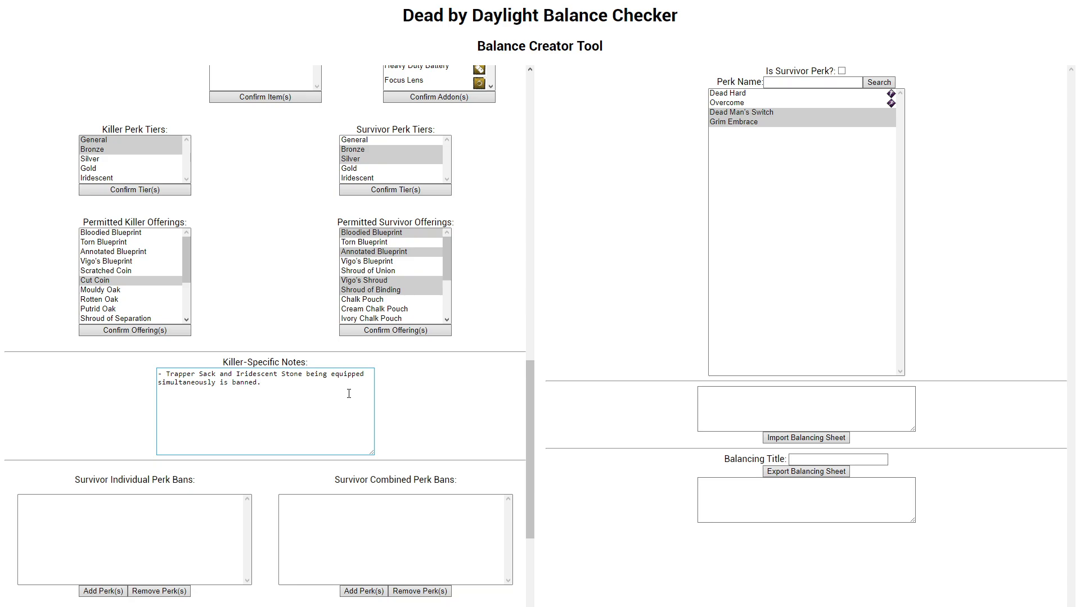
Step: Clear all text from The Trapper's killer-specific notes
scroll(285, 306, "up", 7)
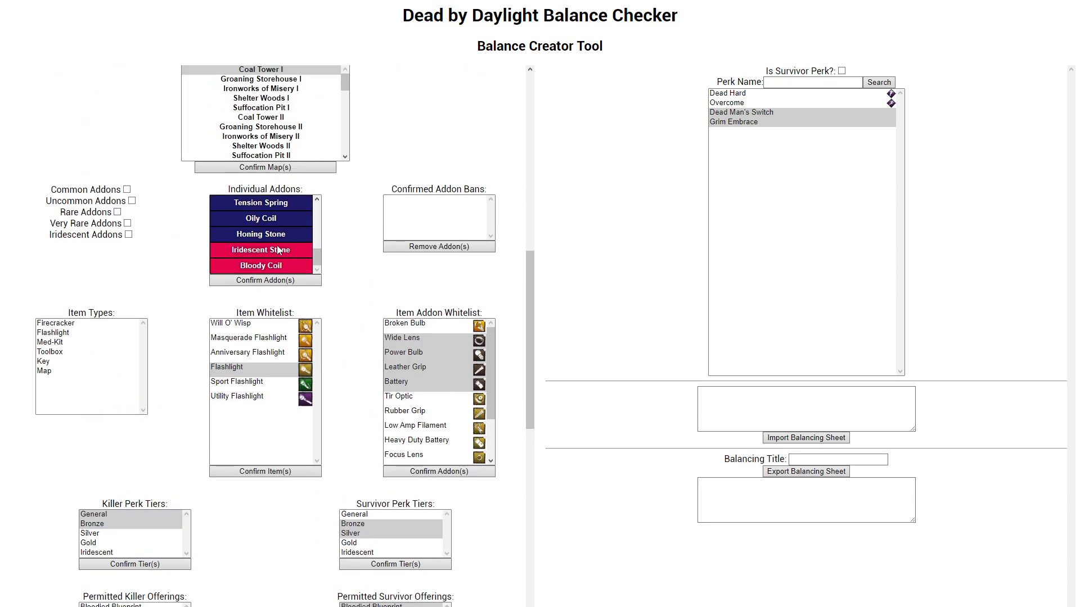
scroll(262, 232, "up", 2)
scroll(263, 235, "down", 3)
scroll(356, 288, "down", 3)
scroll(356, 289, "down", 6)
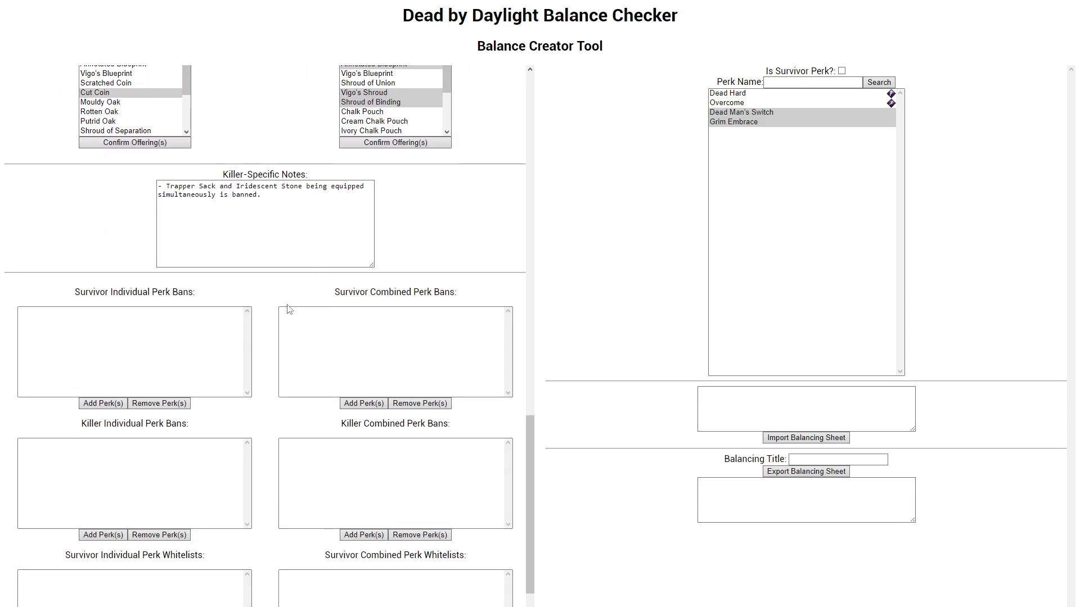
left_click(263, 224)
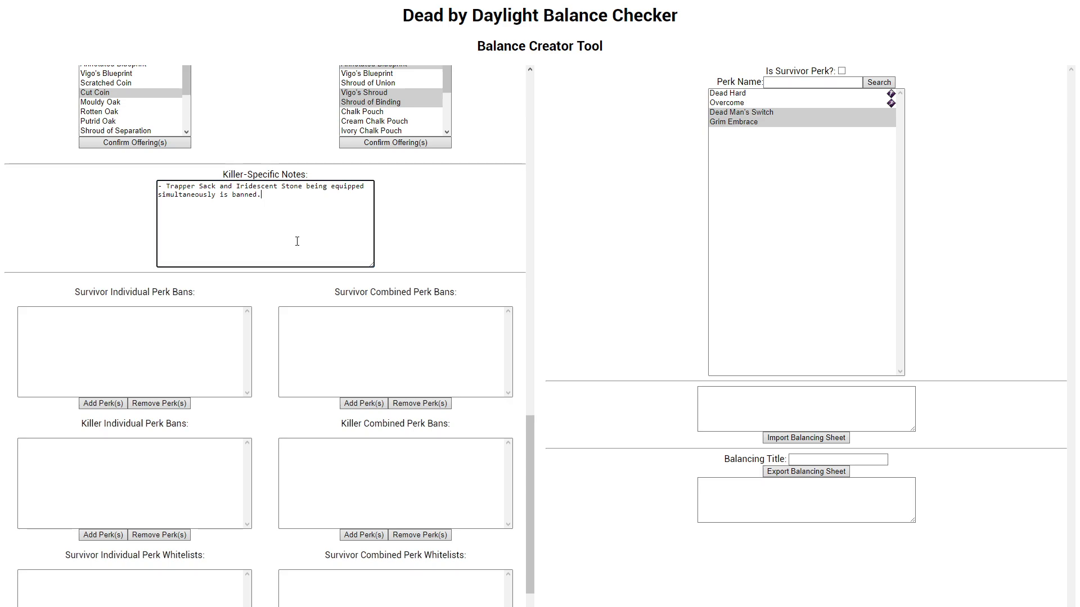
key("ctrl+a")
key("BackSpace")
scroll(343, 253, "up", 12)
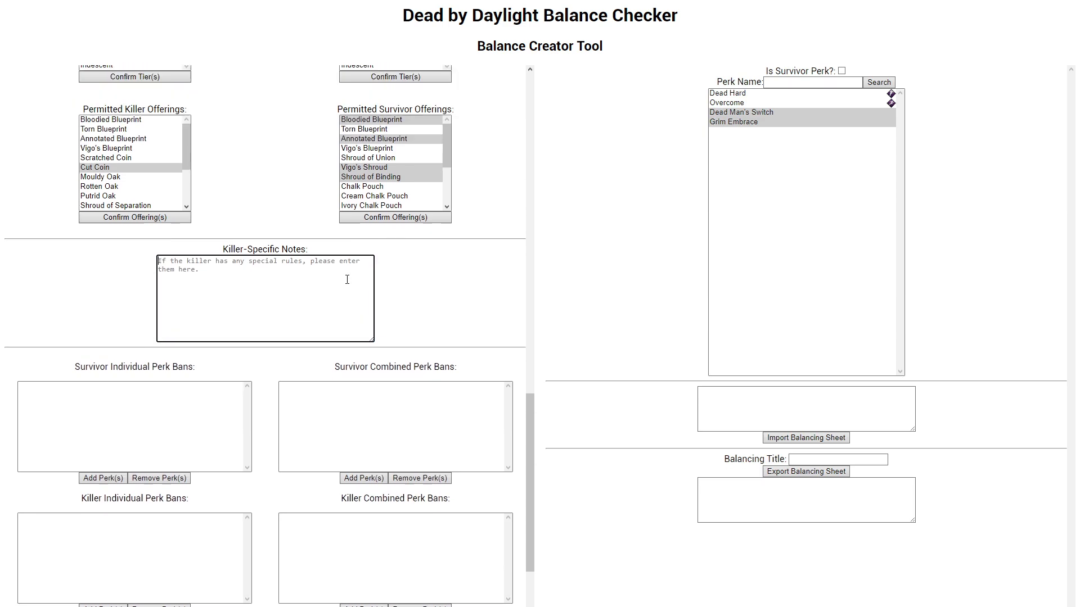
scroll(335, 268, "down", 6)
scroll(335, 268, "down", 5)
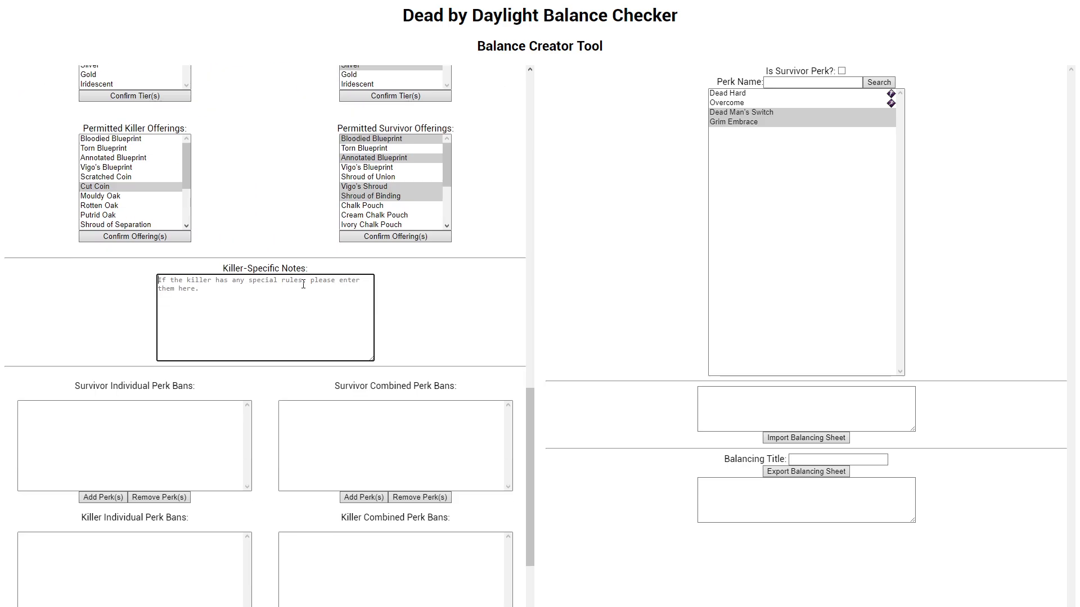
scroll(320, 307, "up", 15)
scroll(326, 347, "down", 16)
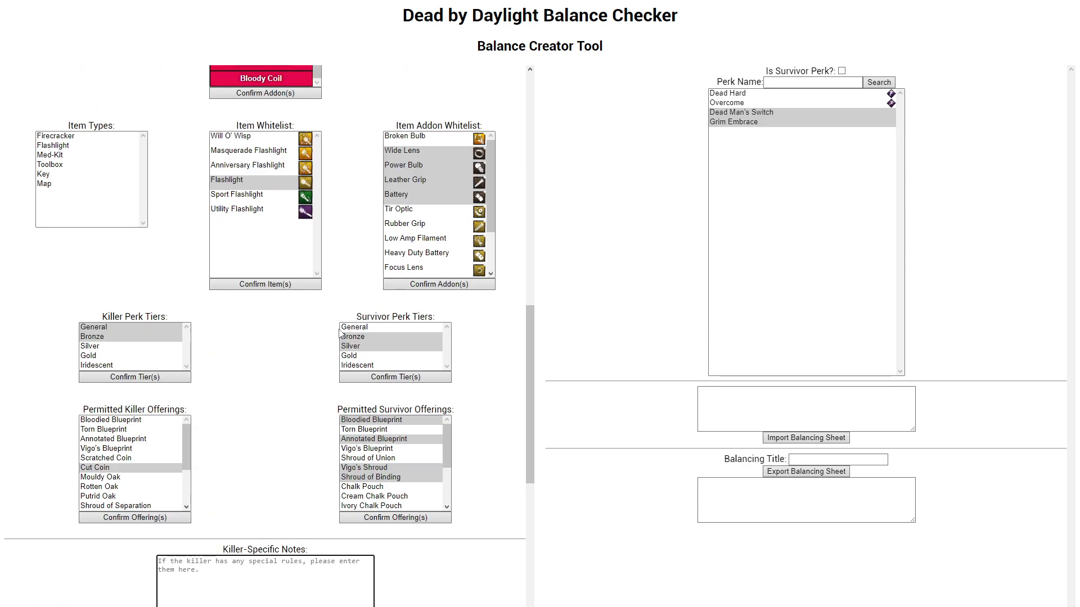
scroll(302, 211, "up", 10)
scroll(395, 242, "down", 10)
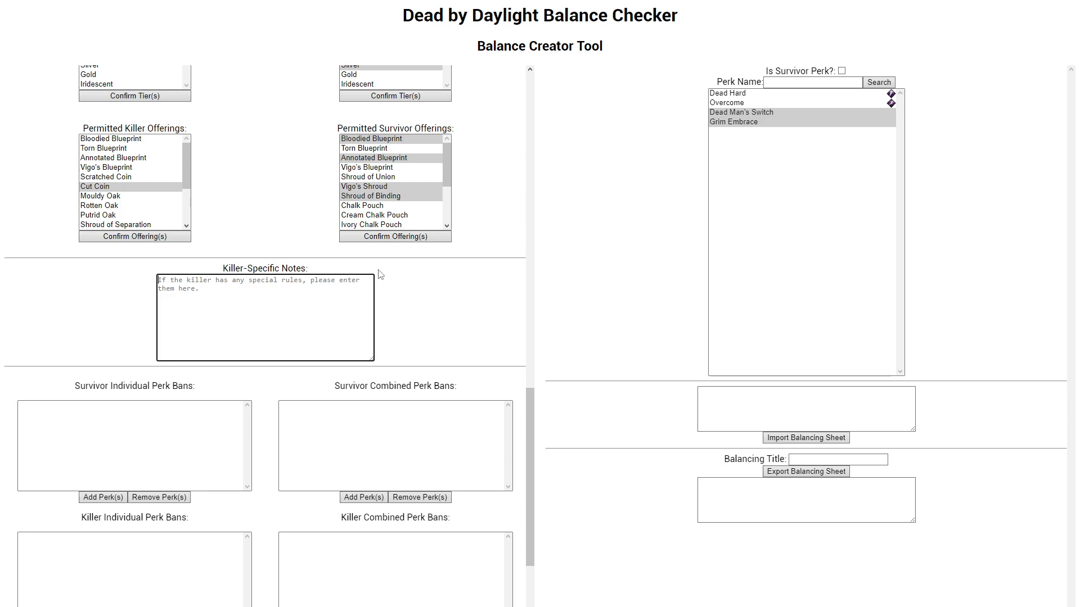
left_click(95, 341)
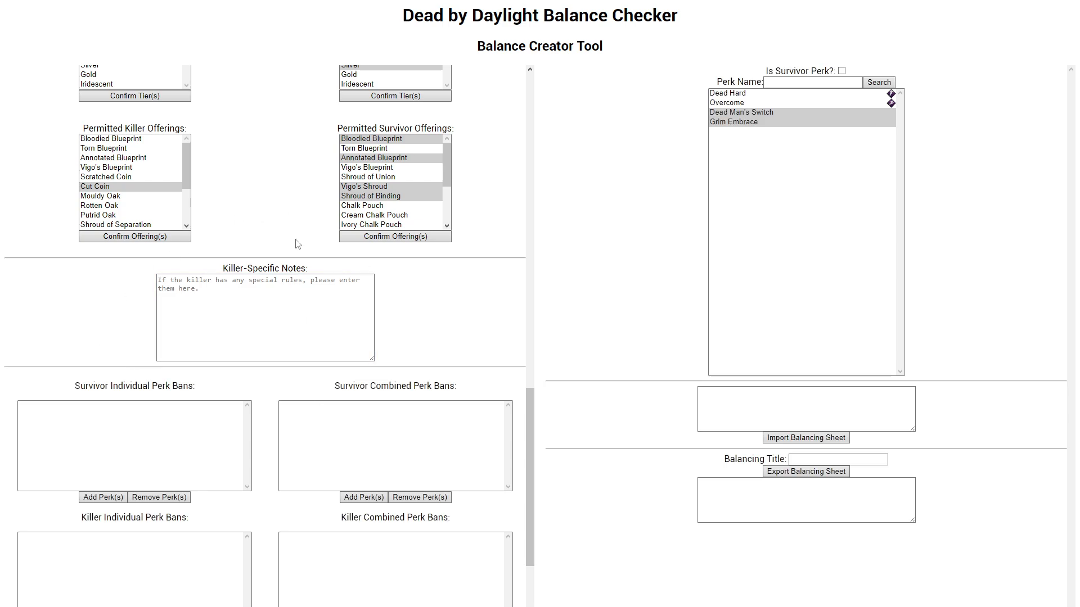
Step: Compare The Trapper's own perk ban and whitelist sections with the General tier's survivor and killer perk ban lists
scroll(225, 411, "down", 5)
scroll(270, 356, "down", 1)
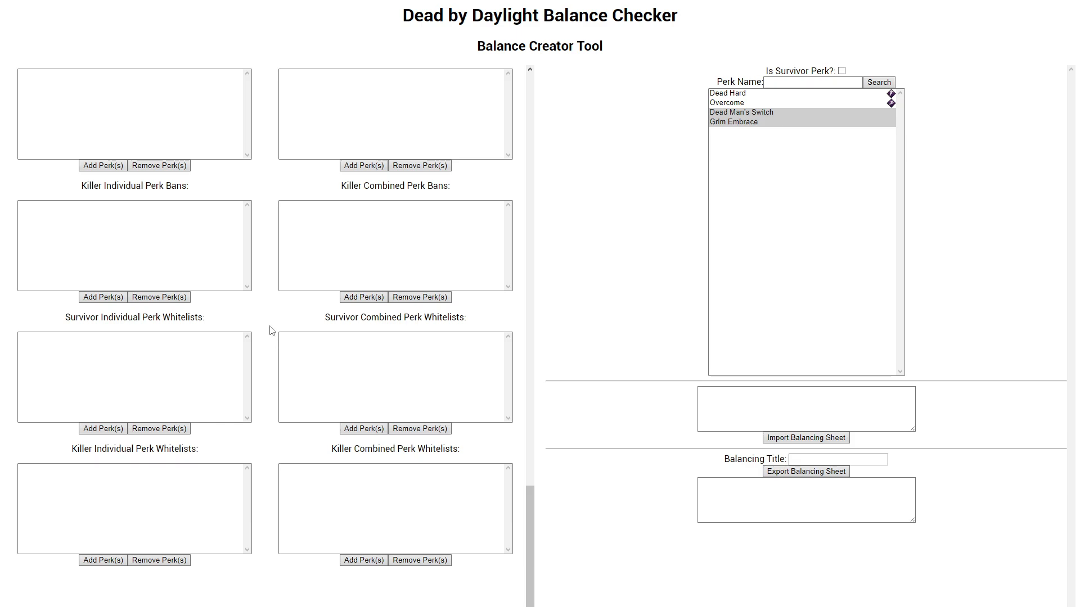
scroll(279, 368, "up", 3)
scroll(251, 365, "down", 3)
scroll(193, 241, "up", 2)
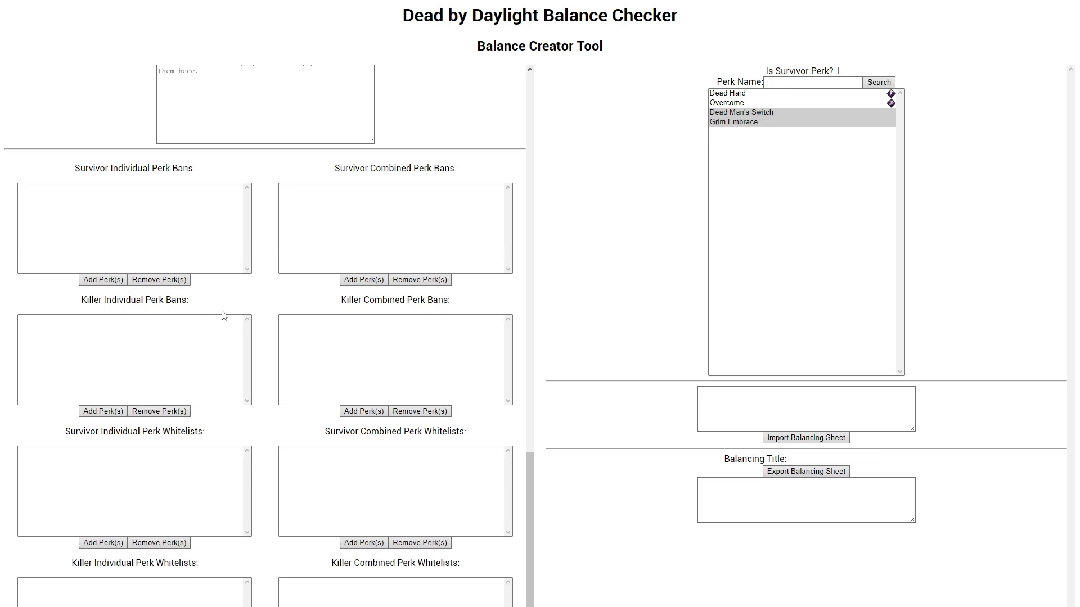
scroll(221, 313, "up", 15)
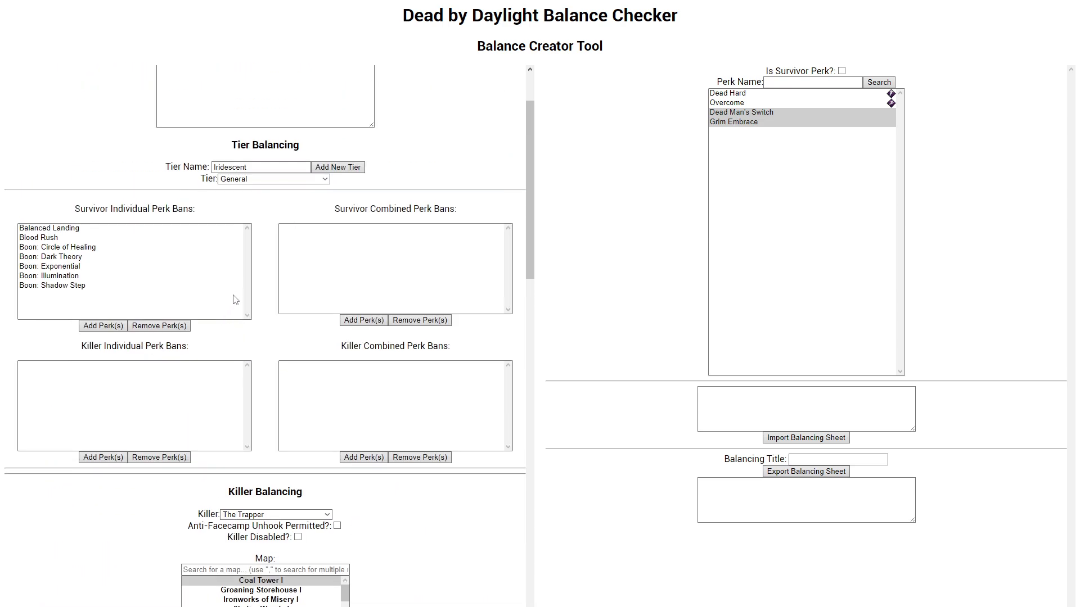
left_click(241, 307)
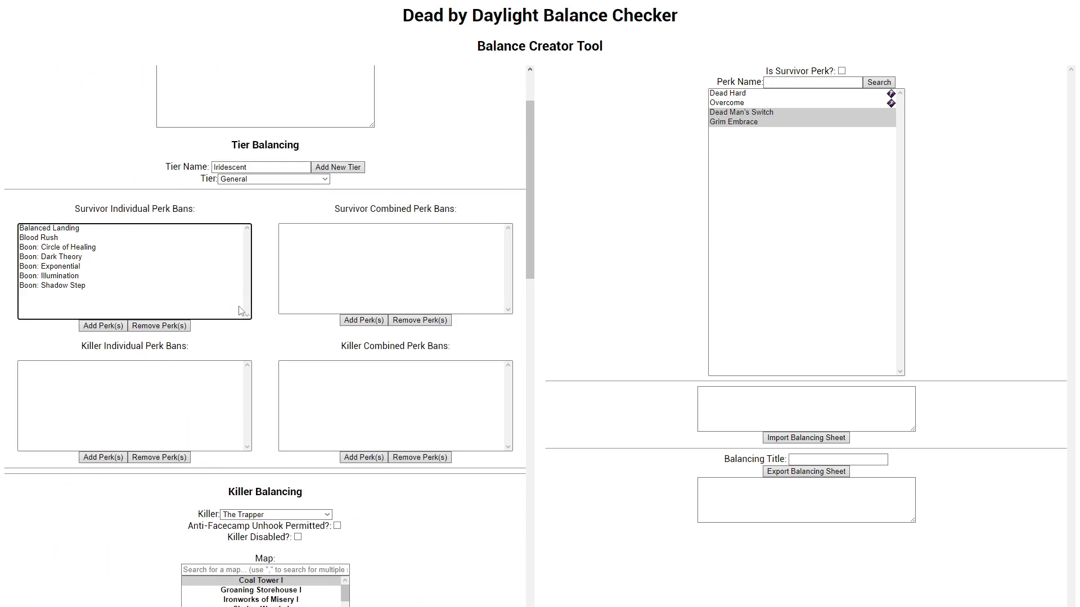
left_click(308, 305)
left_click(183, 397)
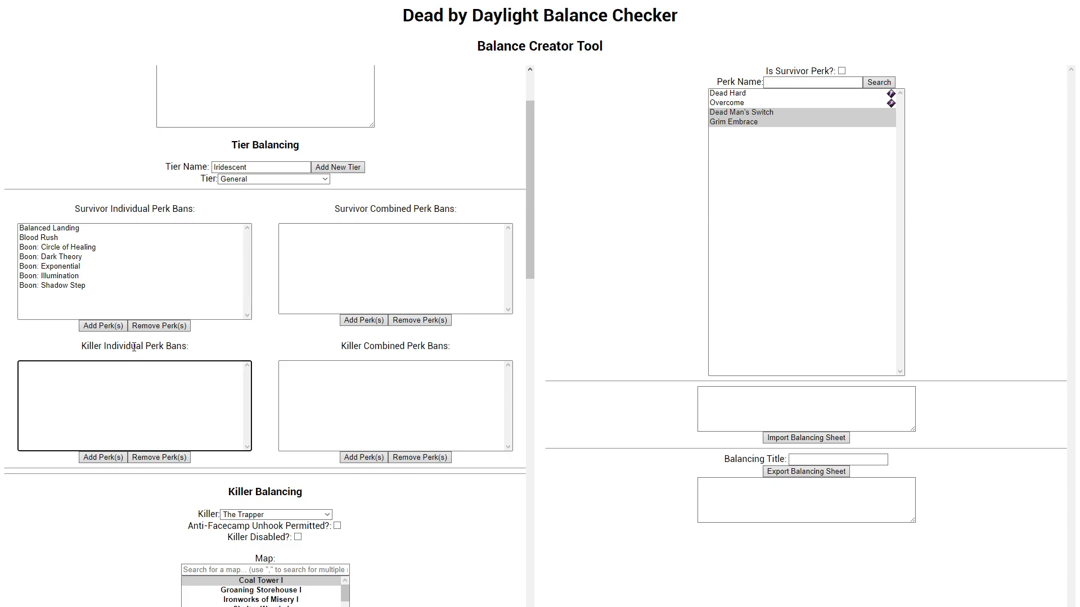
left_click(335, 386)
Step: Examine The Trapper's individual and combined perk whitelists for survivors and killers
scroll(260, 316, "down", 7)
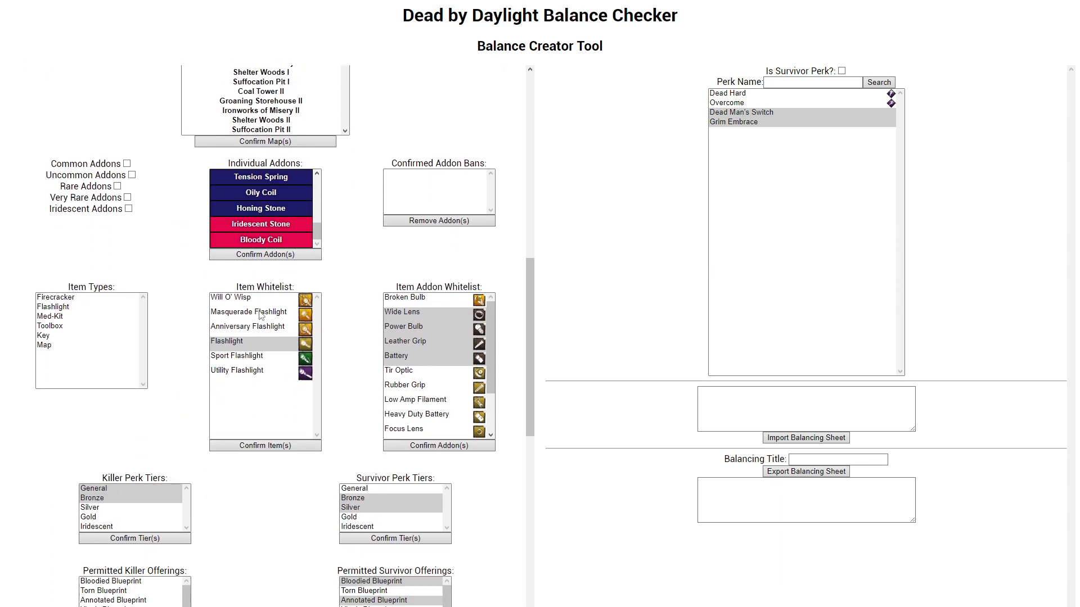
scroll(256, 315, "down", 10)
left_click(252, 363)
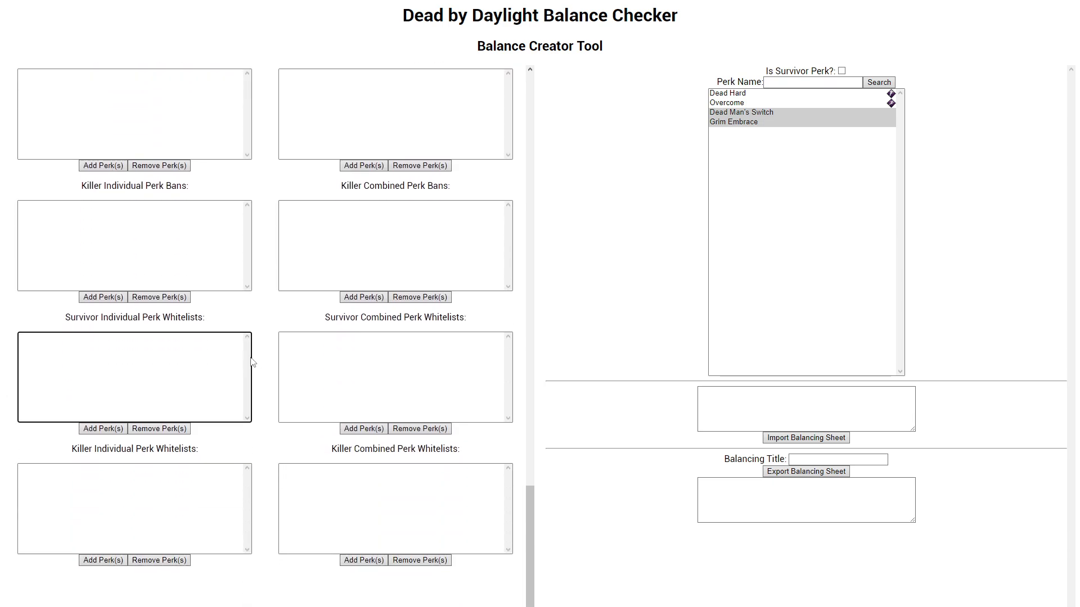
left_click(338, 392)
left_click(203, 499)
left_click(342, 508)
left_click(212, 508)
left_click(326, 504)
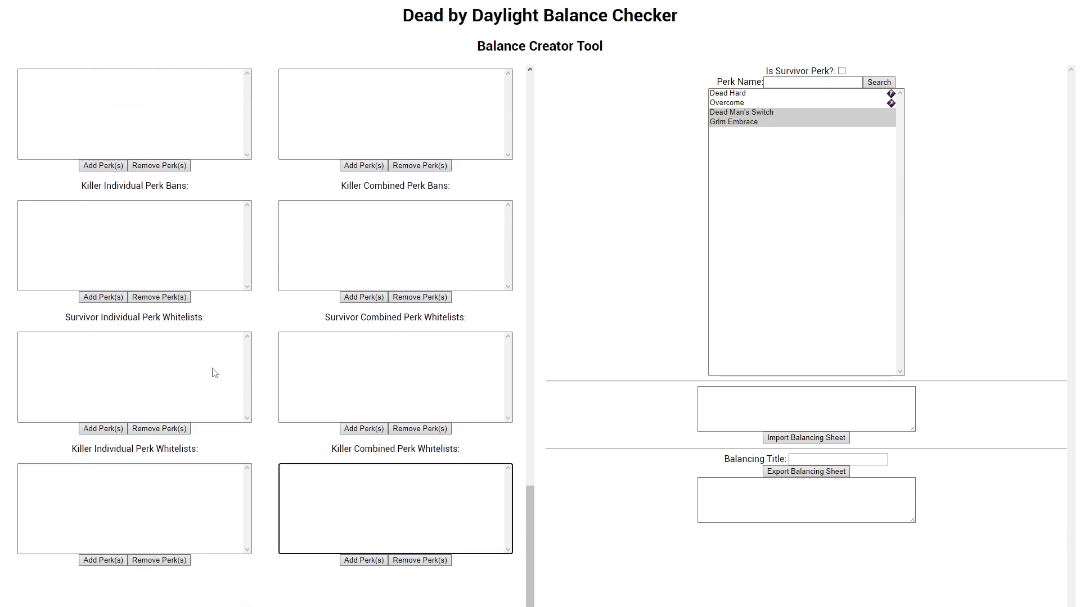
left_click(214, 373)
left_click(373, 371)
left_click(190, 388)
left_click(350, 388)
left_click(342, 466)
left_click(183, 493)
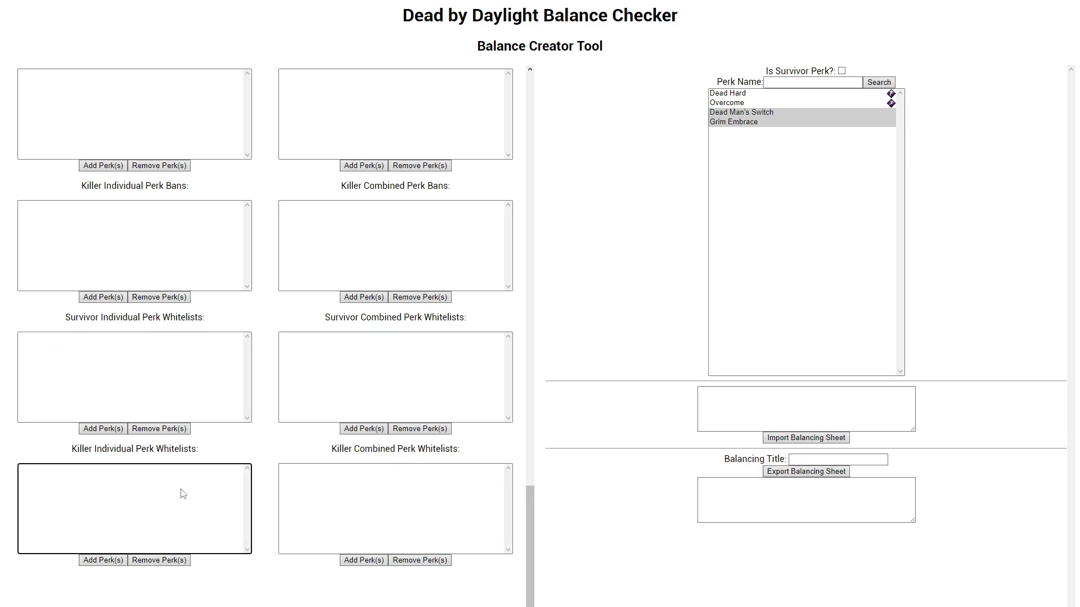
left_click(349, 496)
left_click(318, 388)
left_click(178, 395)
left_click(205, 482)
left_click(360, 505)
left_click(204, 491)
left_click(241, 393)
left_click(298, 393)
Step: Examine The Trapper's individual and combined perk ban lists for both survivors and killers
scroll(299, 390, "up", 3)
scroll(253, 349, "down", 1)
left_click(225, 328)
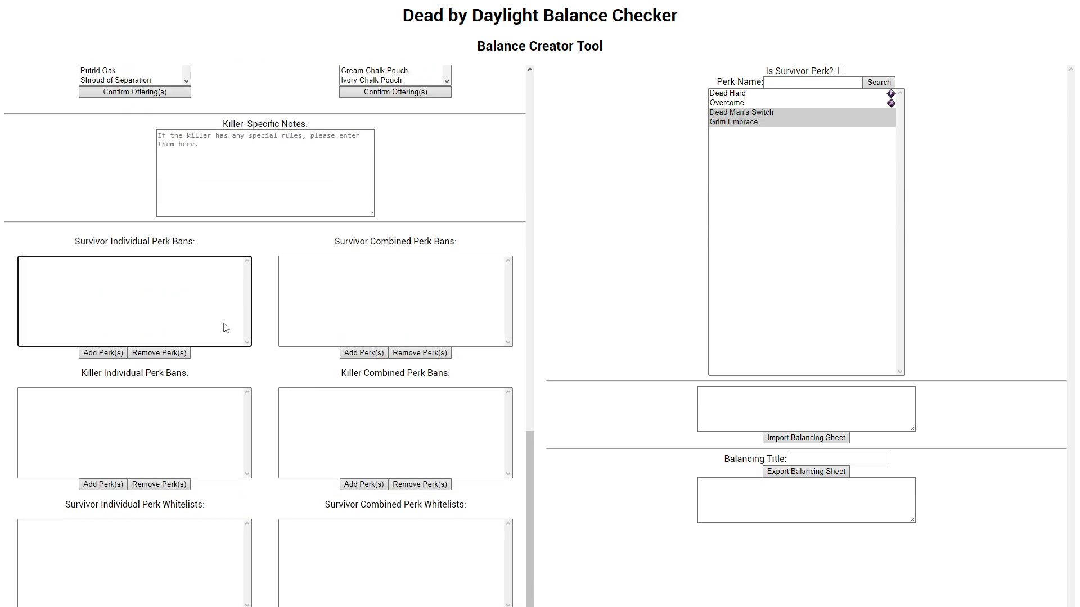
left_click(287, 337)
left_click(315, 410)
left_click(183, 419)
left_click(335, 427)
left_click(287, 341)
left_click(198, 335)
left_click(205, 446)
left_click(210, 313)
left_click(360, 311)
left_click(361, 400)
left_click(208, 414)
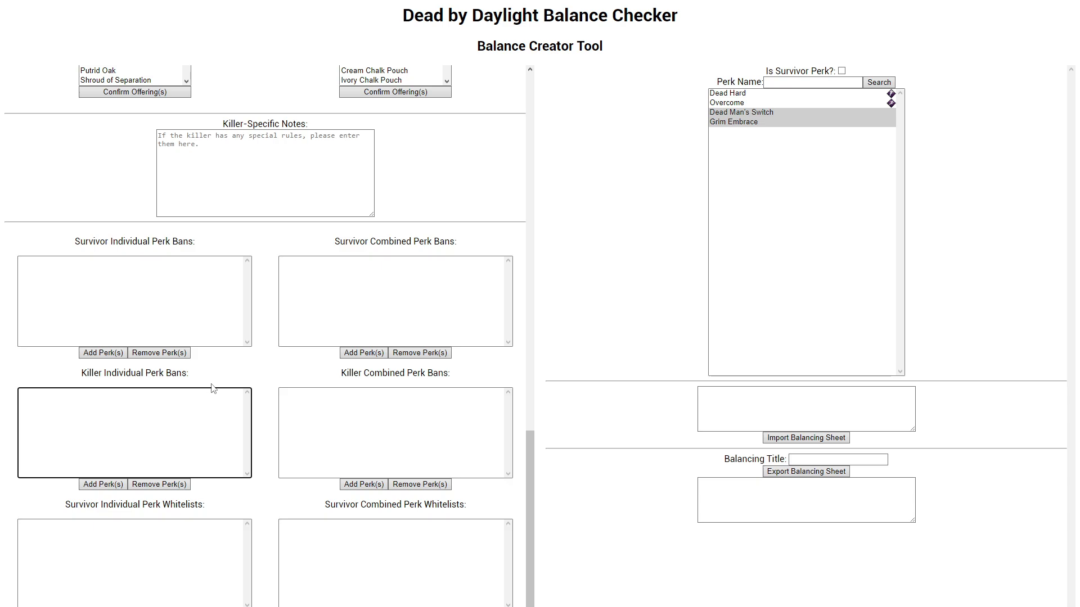
Step: Go over The Trapper's four perk whitelists once more, together with the notes and perk bans above them
scroll(218, 392, "down", 3)
left_click(205, 386)
left_click(330, 393)
left_click(315, 483)
left_click(191, 487)
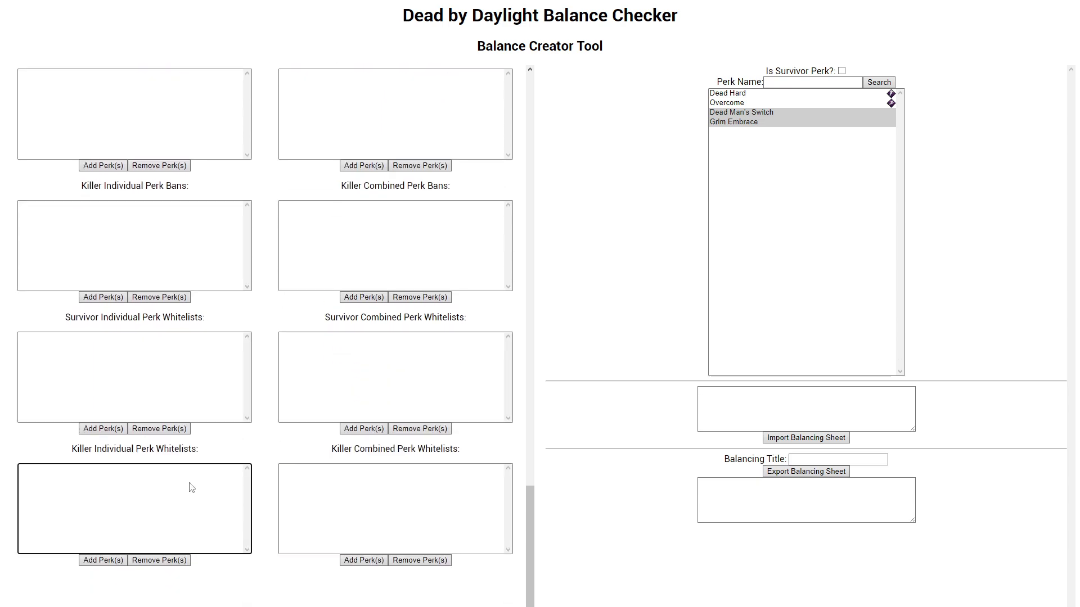
left_click(284, 486)
left_click(281, 346)
left_click(154, 374)
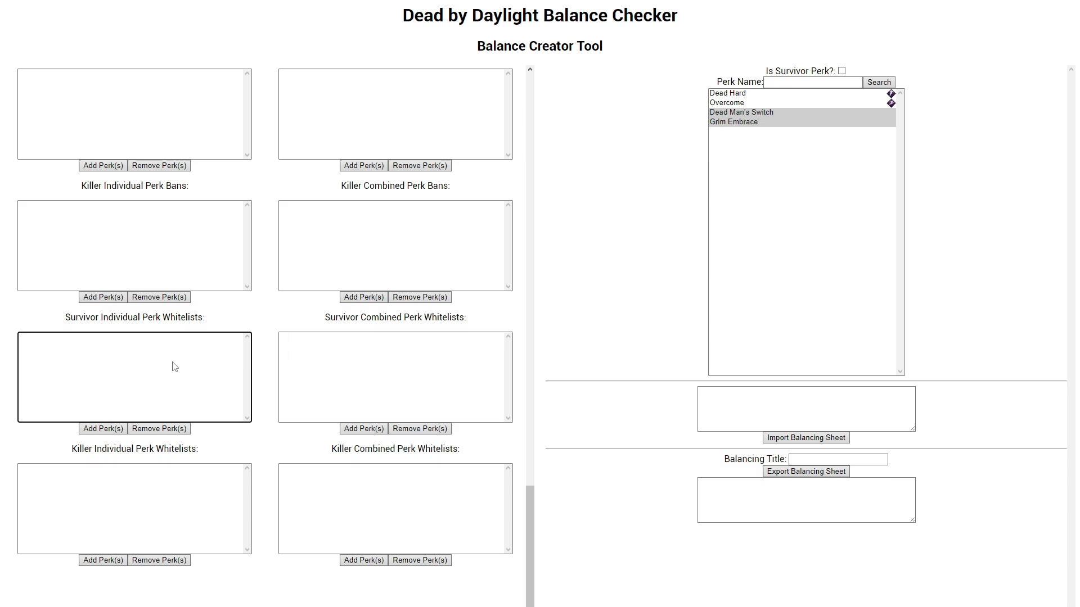
scroll(171, 366, "down", 12)
scroll(228, 332, "up", 5)
scroll(225, 334, "up", 6)
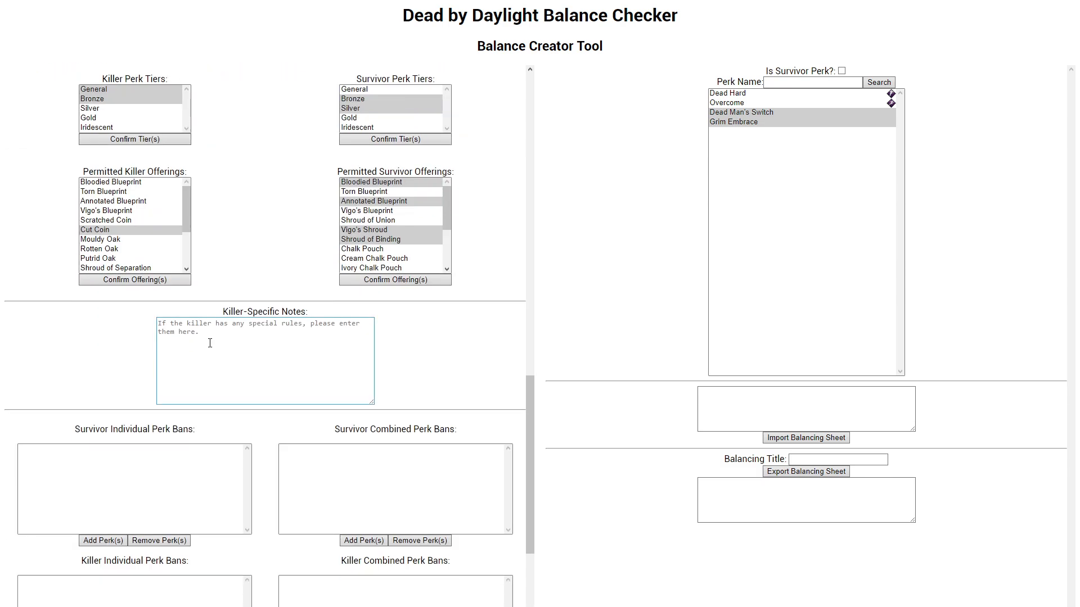
scroll(211, 343, "down", 5)
left_click(319, 384)
left_click(170, 539)
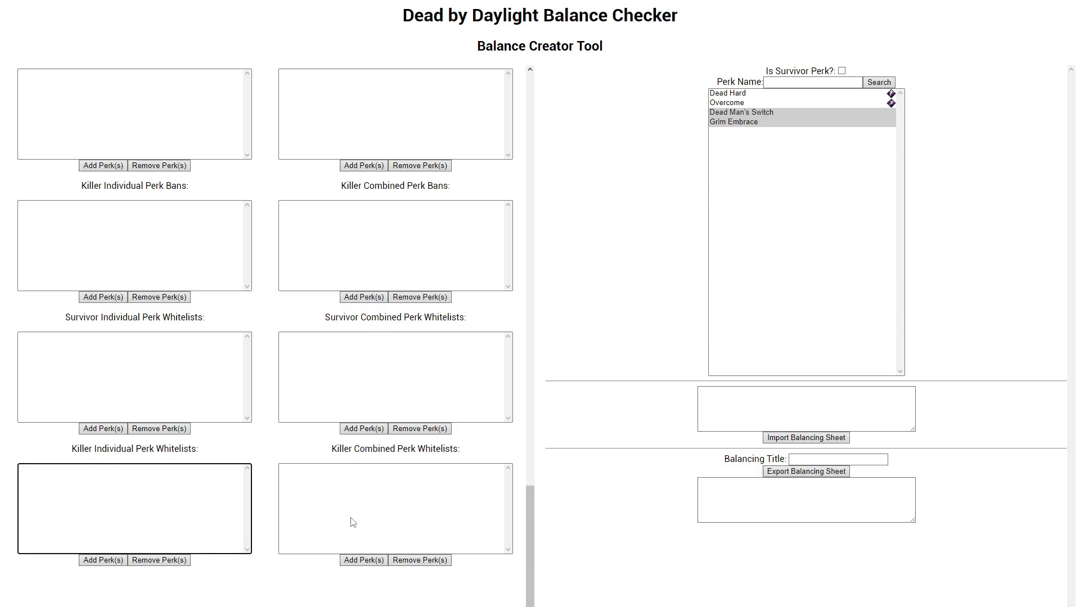
left_click(350, 520)
left_click(234, 386)
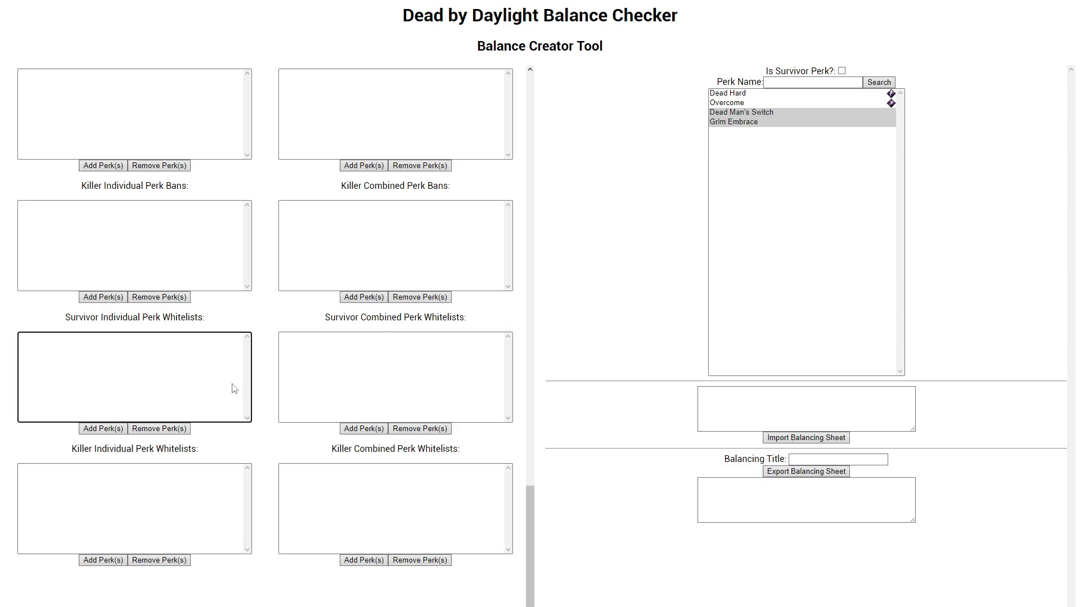
Step: Select Balanced Landing in the General tier's survivor individual perk bans and clear the tier name entry
scroll(219, 394, "up", 10)
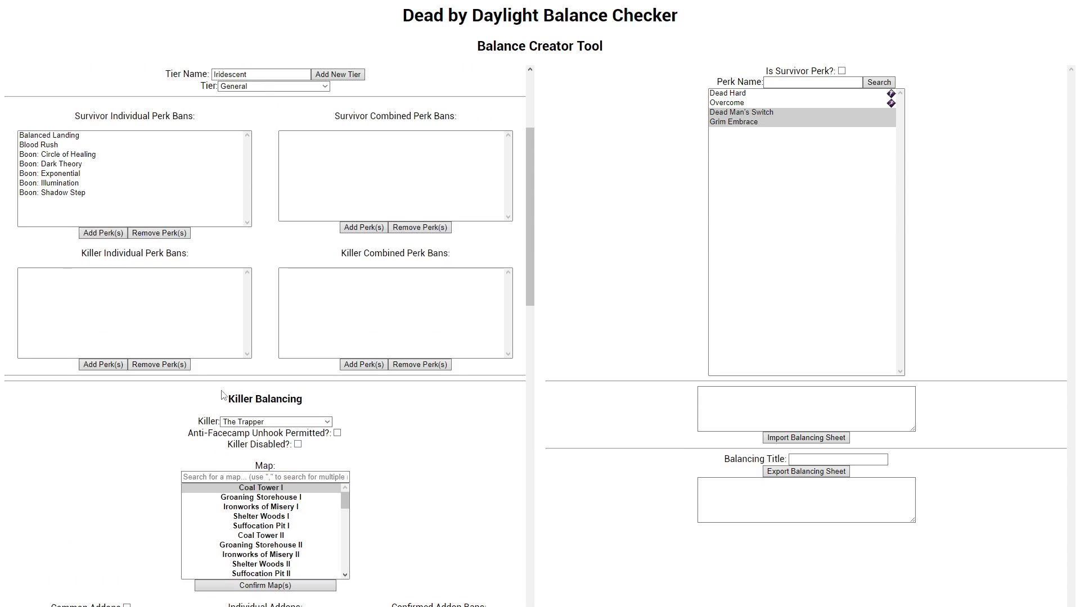
left_click(57, 138)
scroll(61, 141, "up", 2)
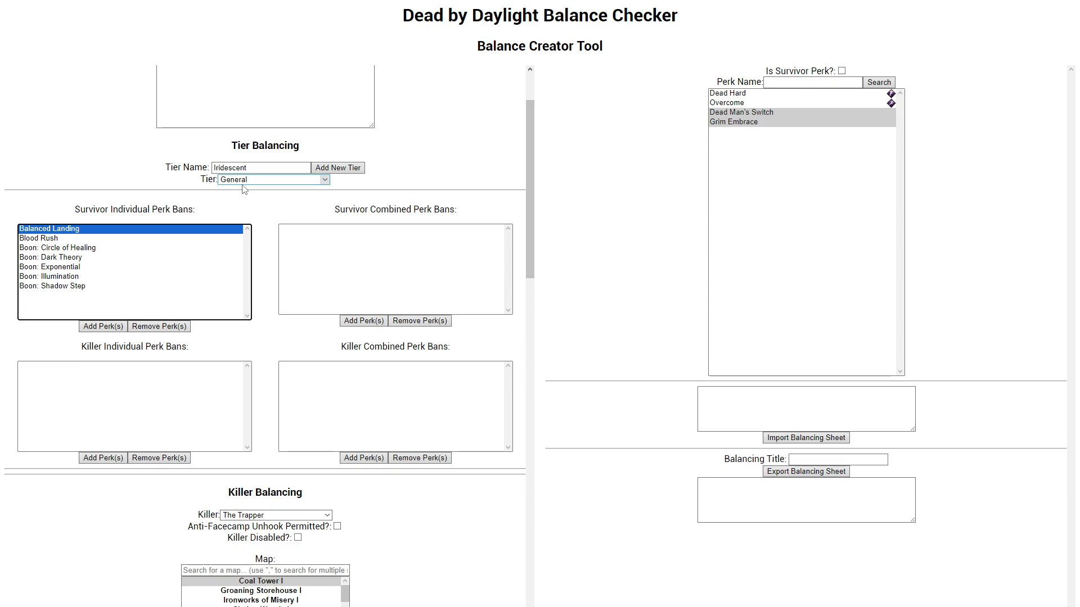
left_click_drag(248, 169, 104, 173)
key("BackSpace")
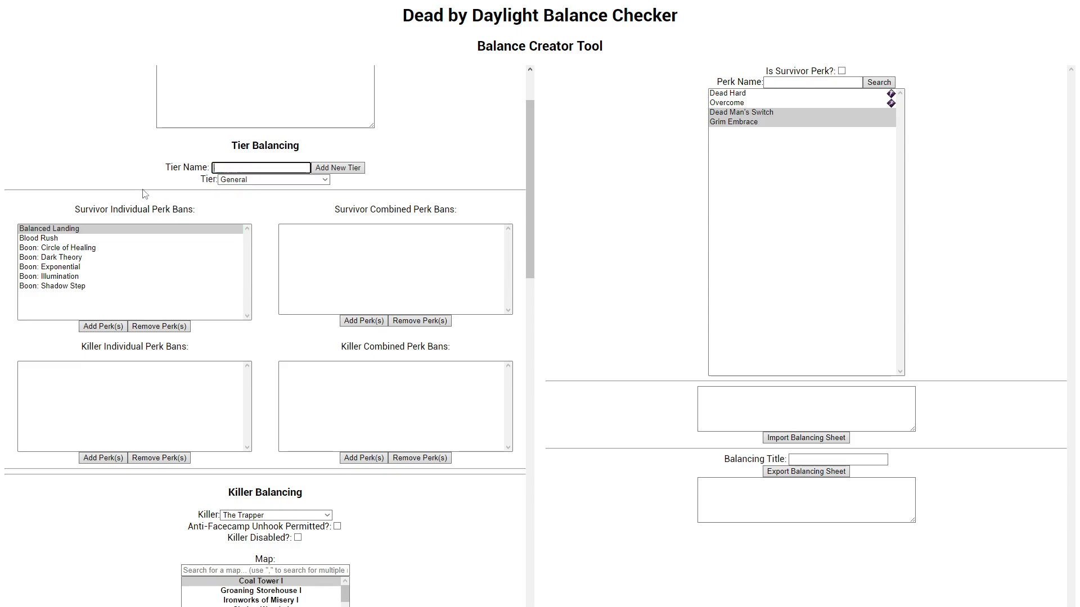
left_click(85, 231)
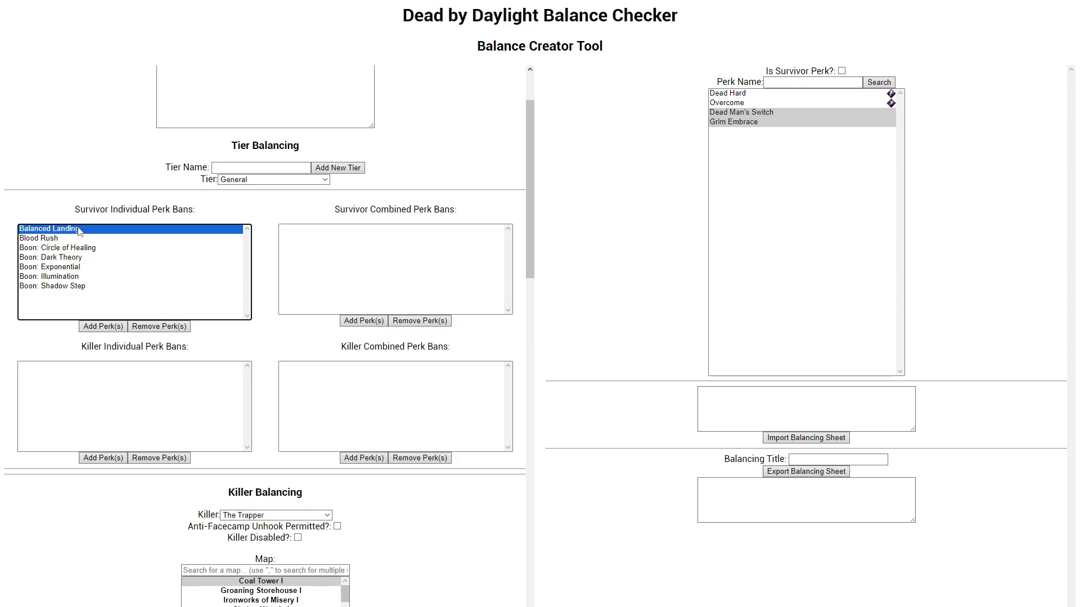
scroll(82, 233, "down", 15)
scroll(83, 233, "up", 12)
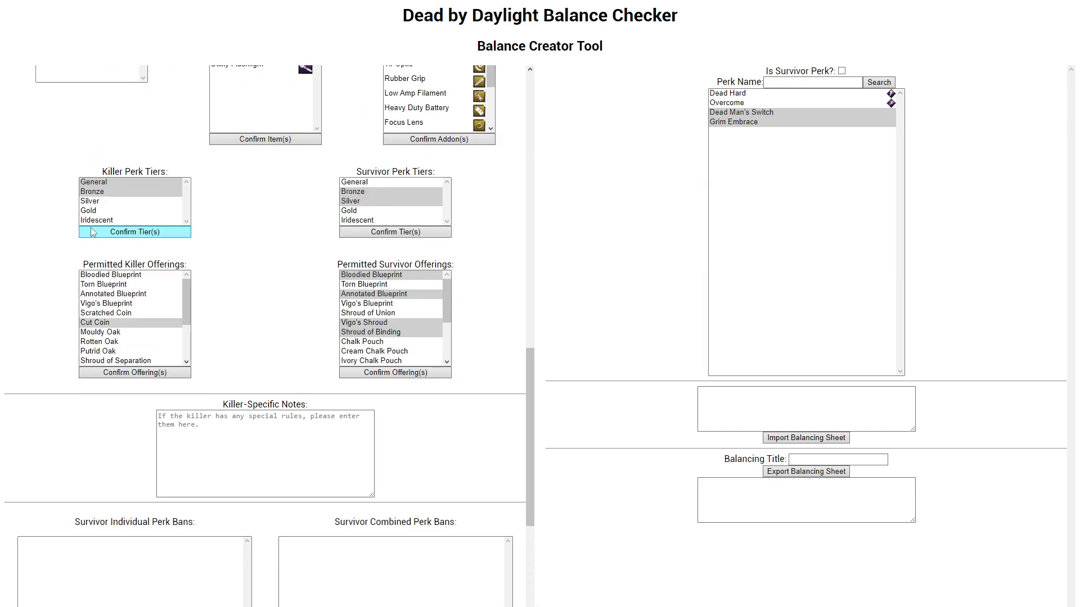
Step: Search the survivor perks for "balanced" and add Balanced Landing to The Trapper's survivor individual perk whitelist
scroll(162, 237, "up", 1)
scroll(162, 231, "down", 15)
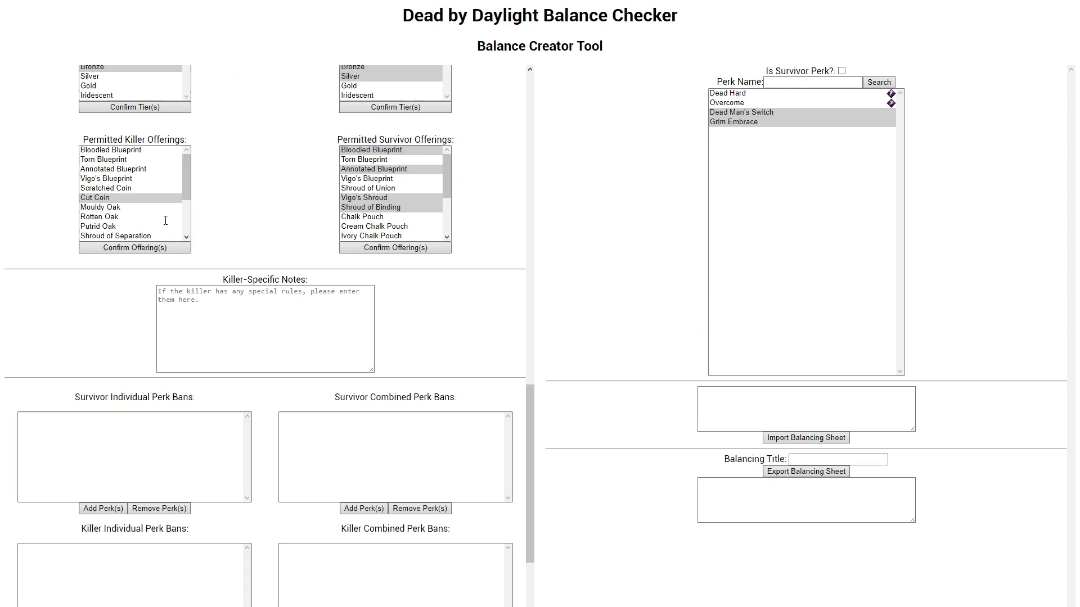
left_click(842, 71)
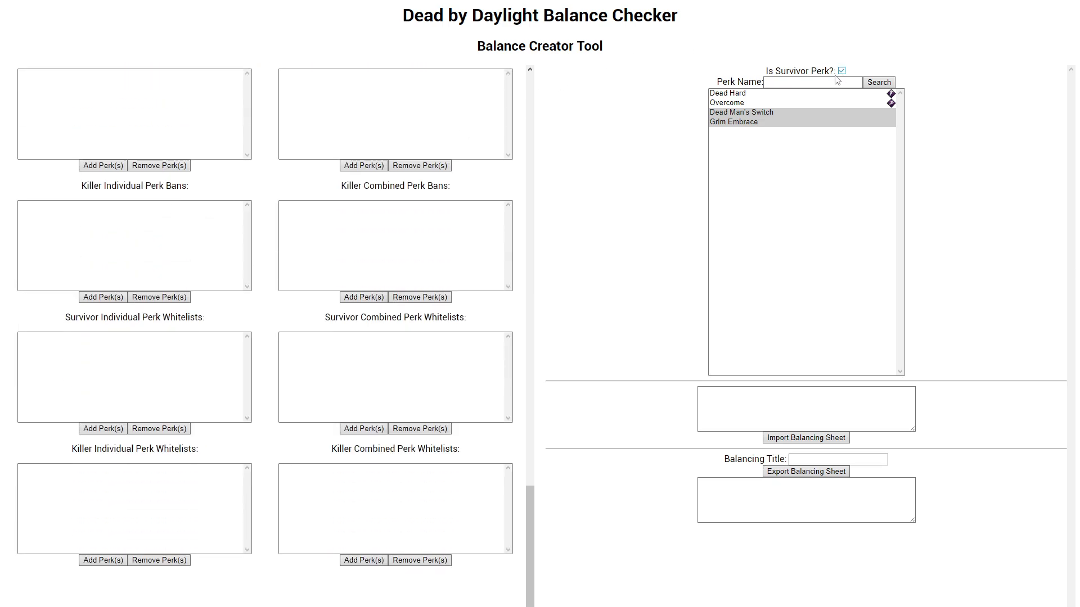
left_click(833, 81)
type("balanced")
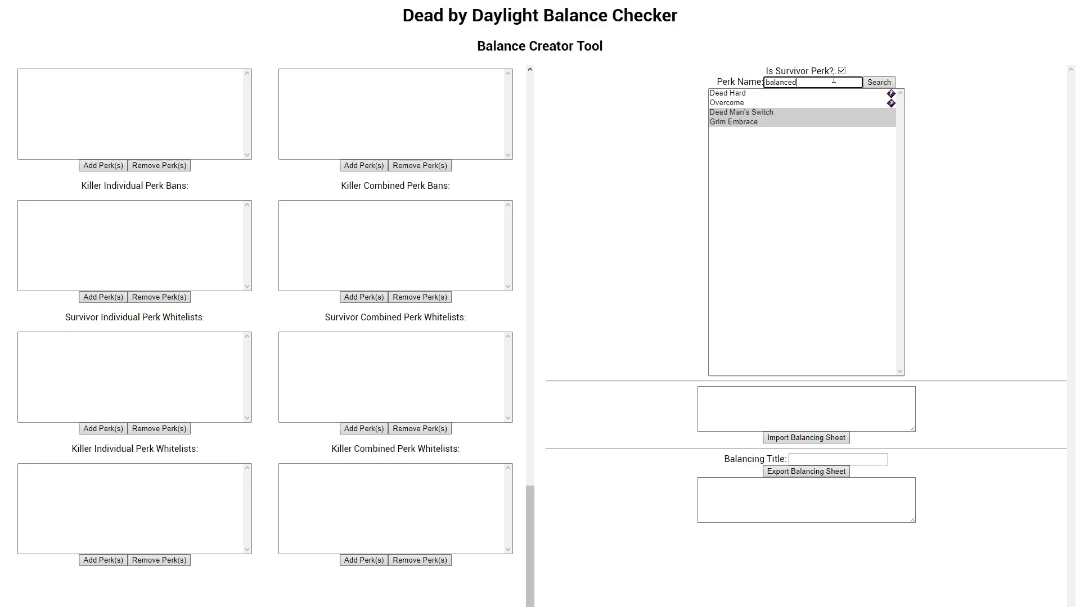
left_click(747, 114)
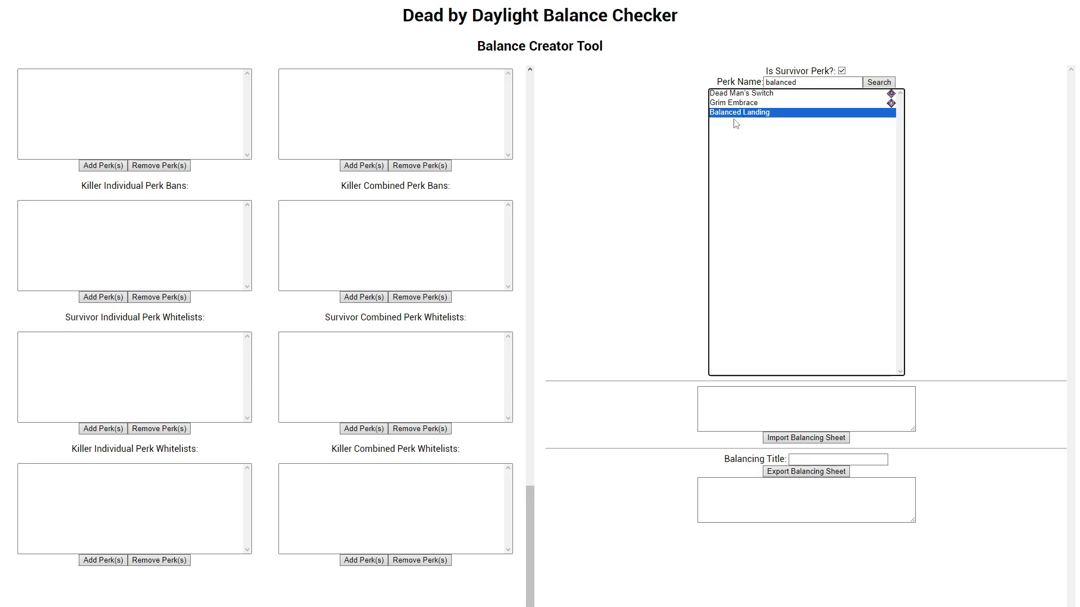
left_click(110, 429)
left_click(75, 338)
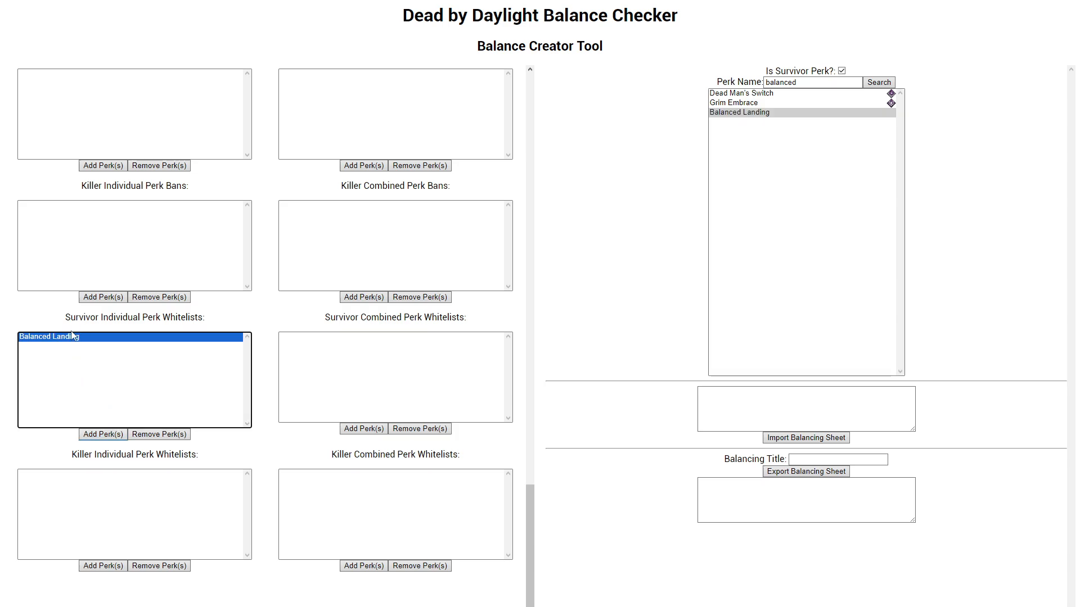
Step: Compare the whitelisted Balanced Landing with the General tier's perk bans and go over The Trapper's individual and combined whitelists
scroll(43, 372, "up", 10)
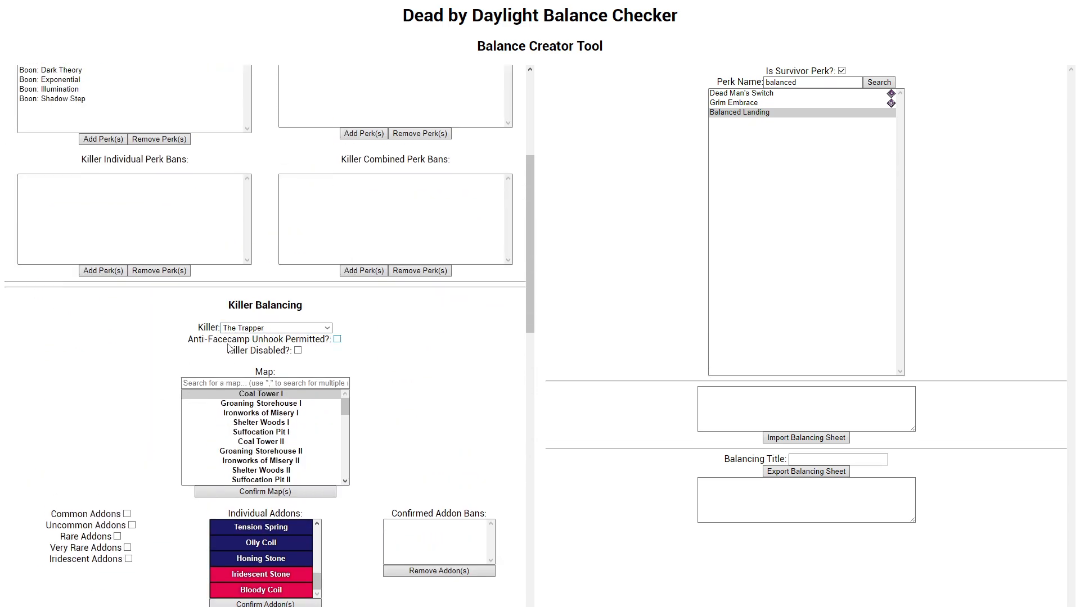
scroll(227, 344, "down", 15)
left_click(345, 357)
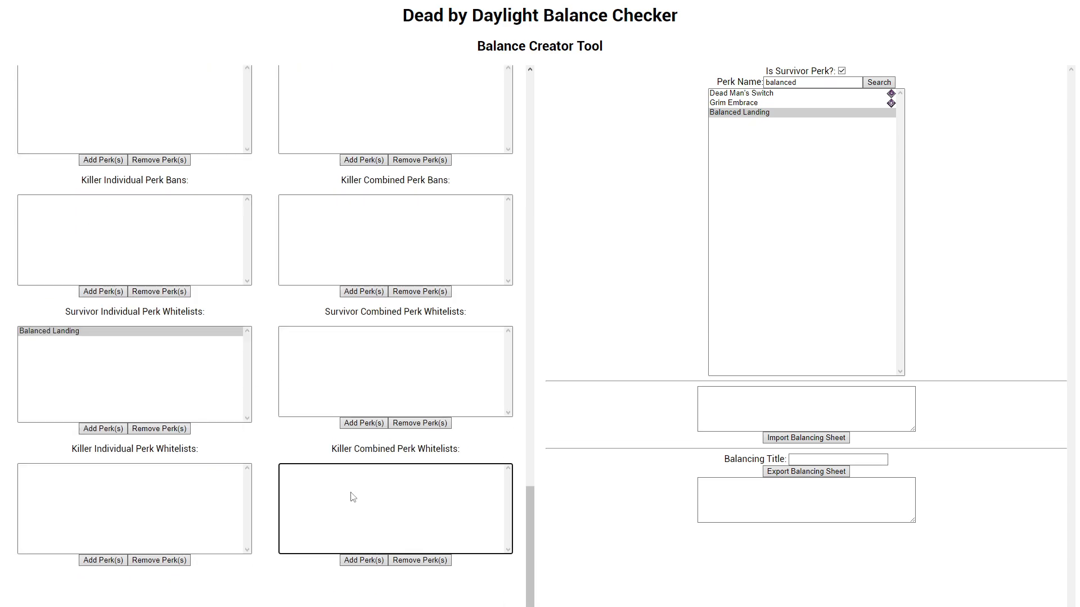
left_click(225, 368)
left_click(379, 358)
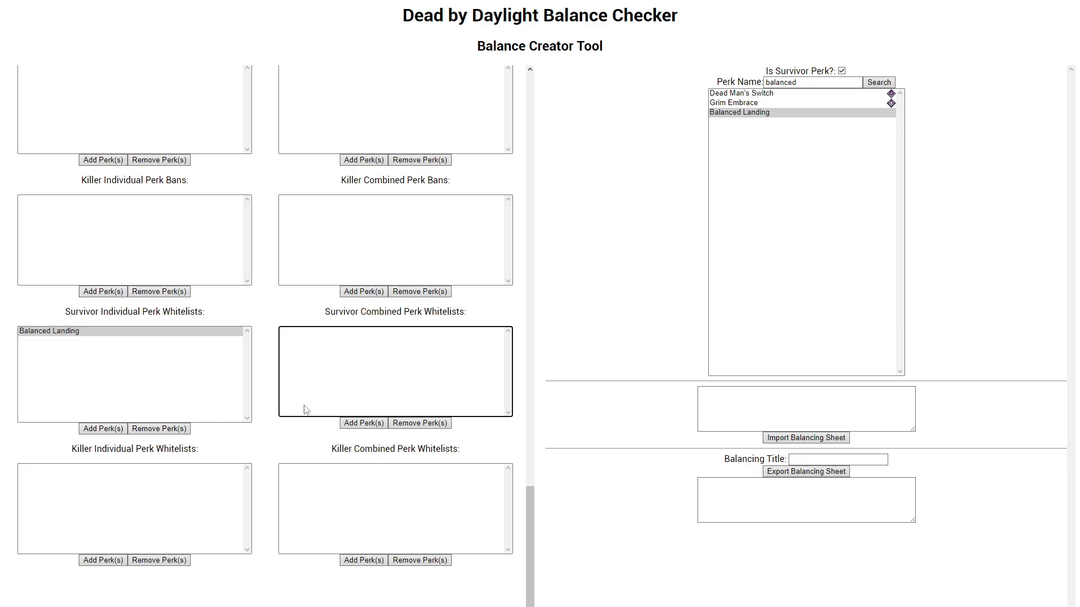
left_click(198, 482)
left_click(338, 485)
left_click(239, 490)
left_click(333, 395)
left_click(165, 416)
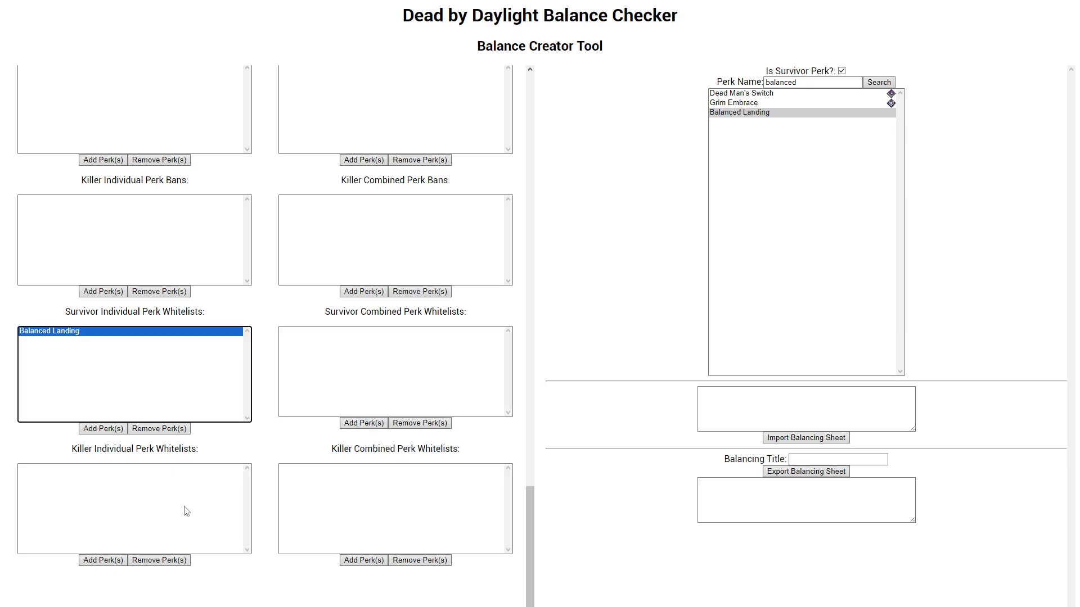
Step: Review the balancing sheet from the base game and tier settings down to The Trapper's items, offerings, perk bans and whitelists
right_click(188, 398)
left_click(124, 341)
left_click(225, 530)
scroll(229, 506, "up", 15)
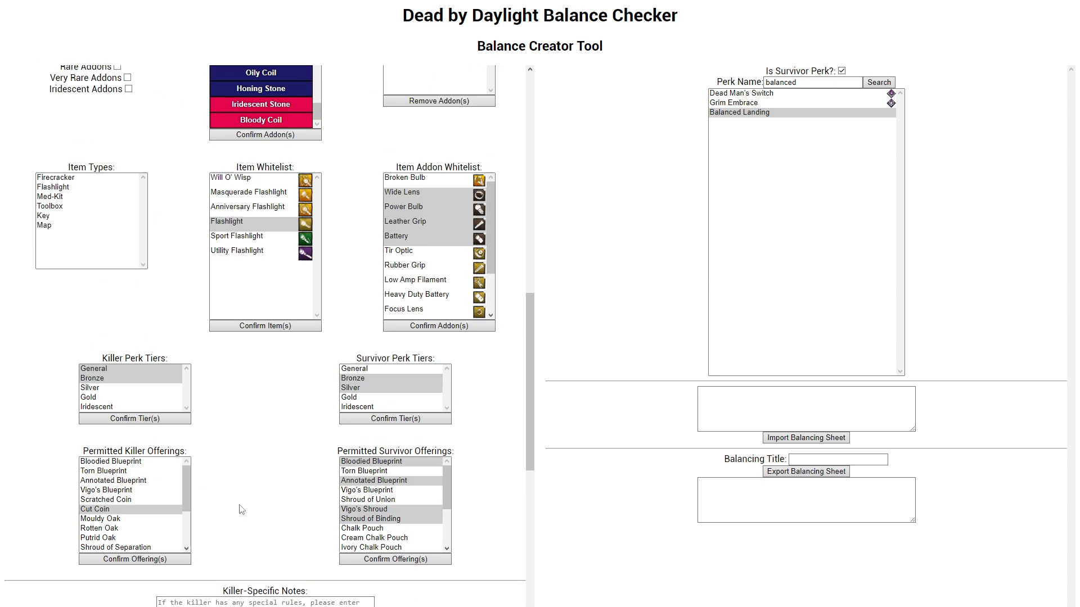
scroll(214, 452, "down", 15)
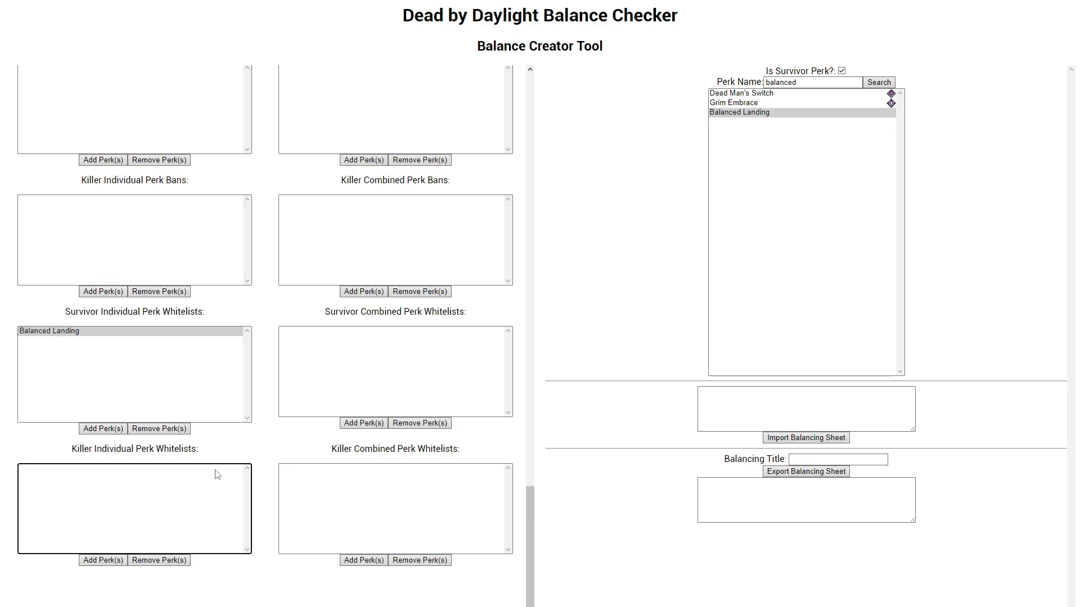
left_click(217, 419)
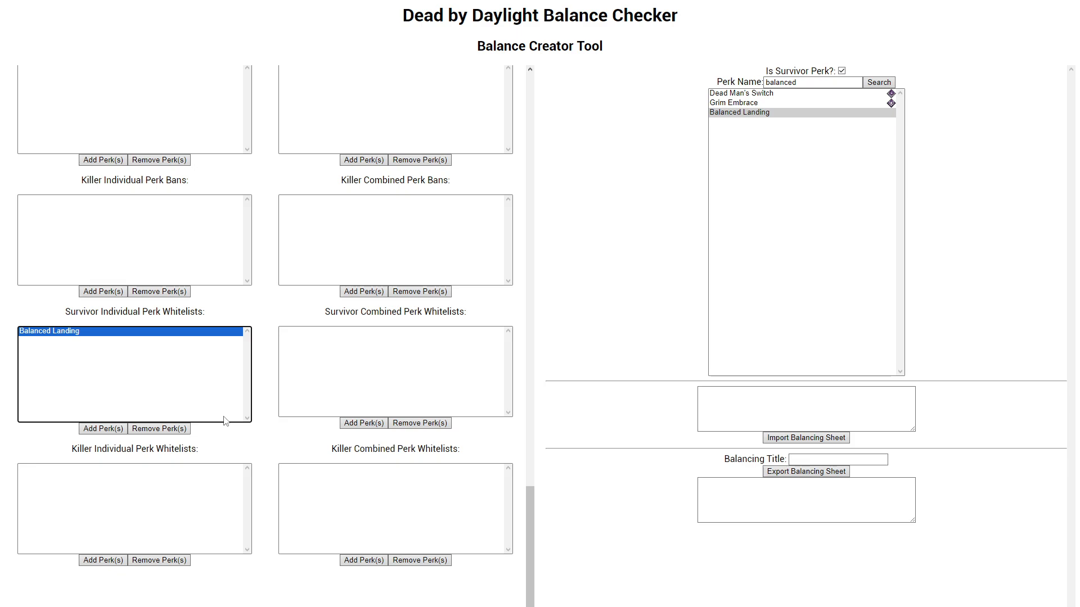
scroll(225, 420, "up", 15)
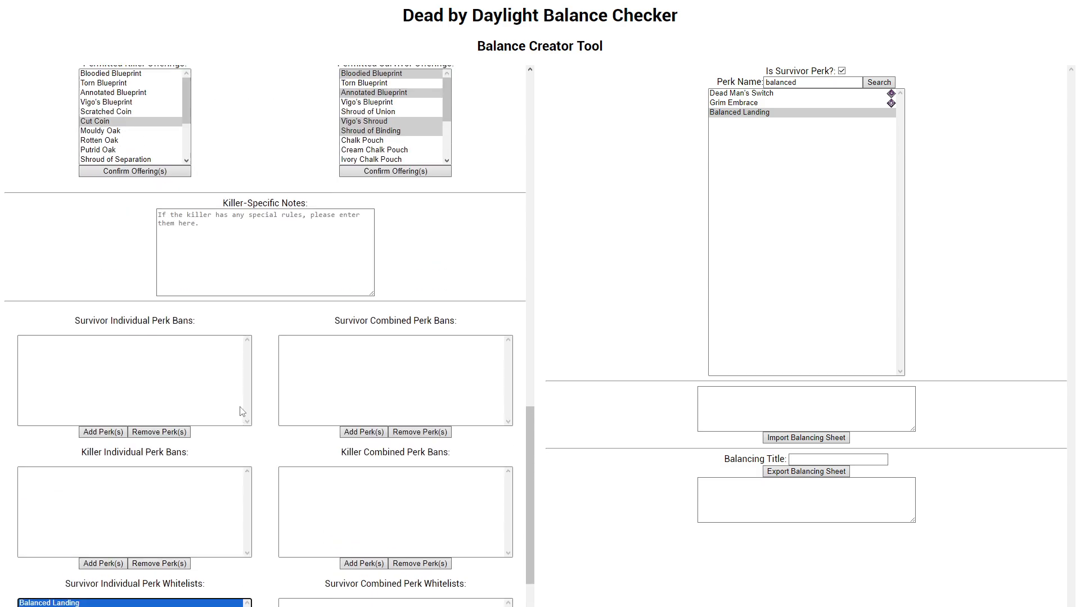
scroll(254, 429, "up", 12)
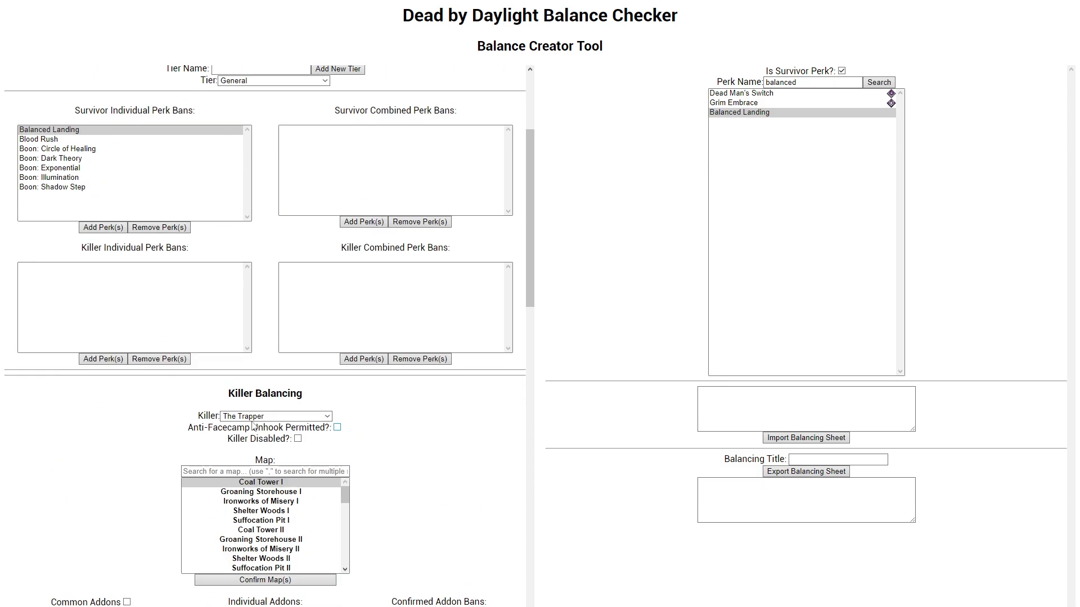
scroll(270, 439, "down", 10)
scroll(268, 438, "down", 12)
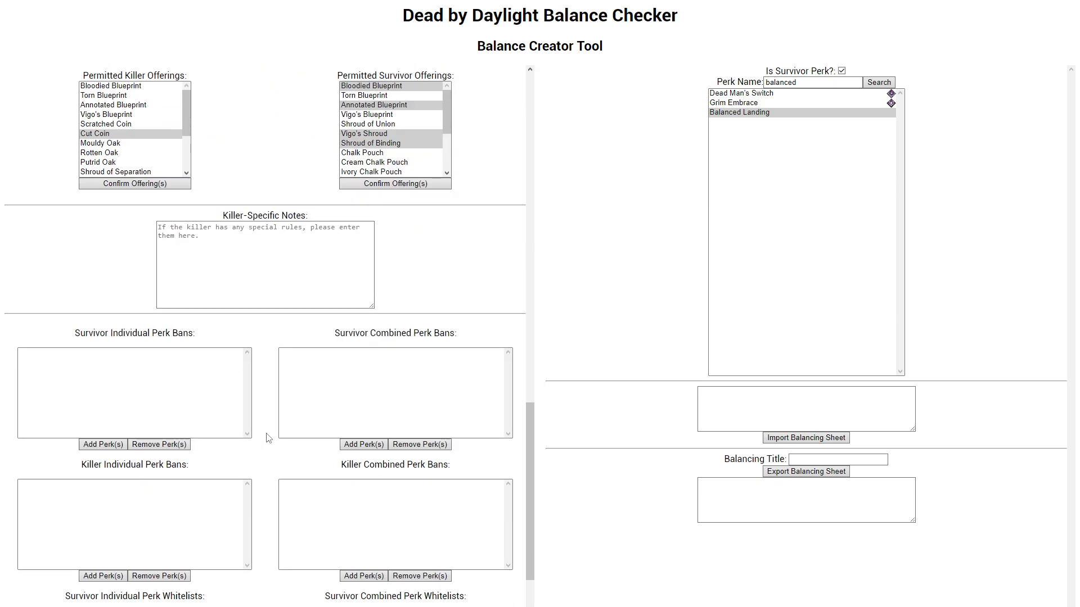
scroll(266, 437, "up", 14)
scroll(271, 437, "up", 7)
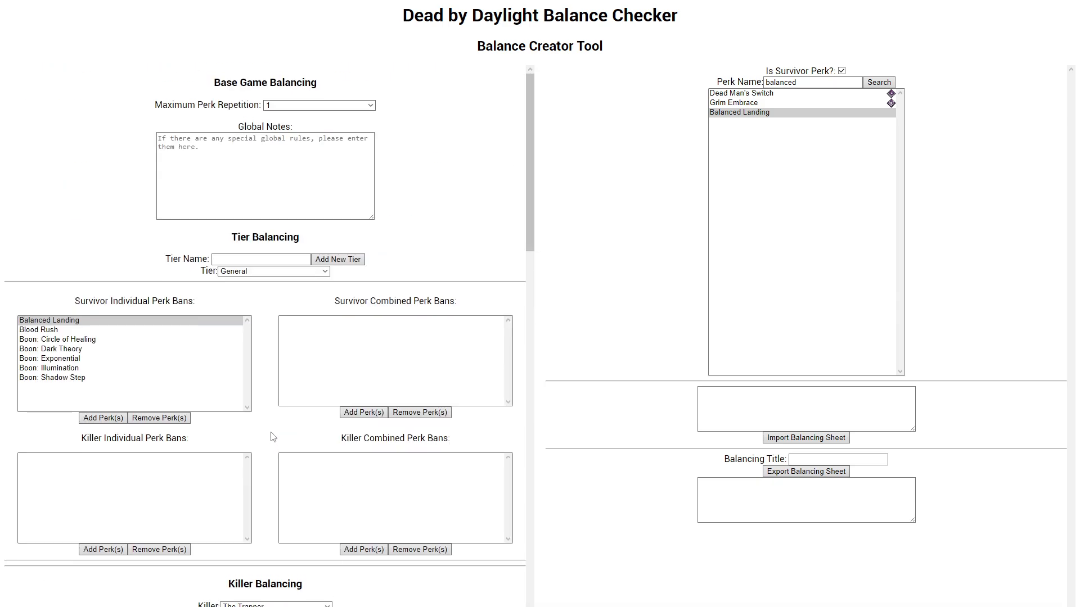
scroll(299, 429, "down", 14)
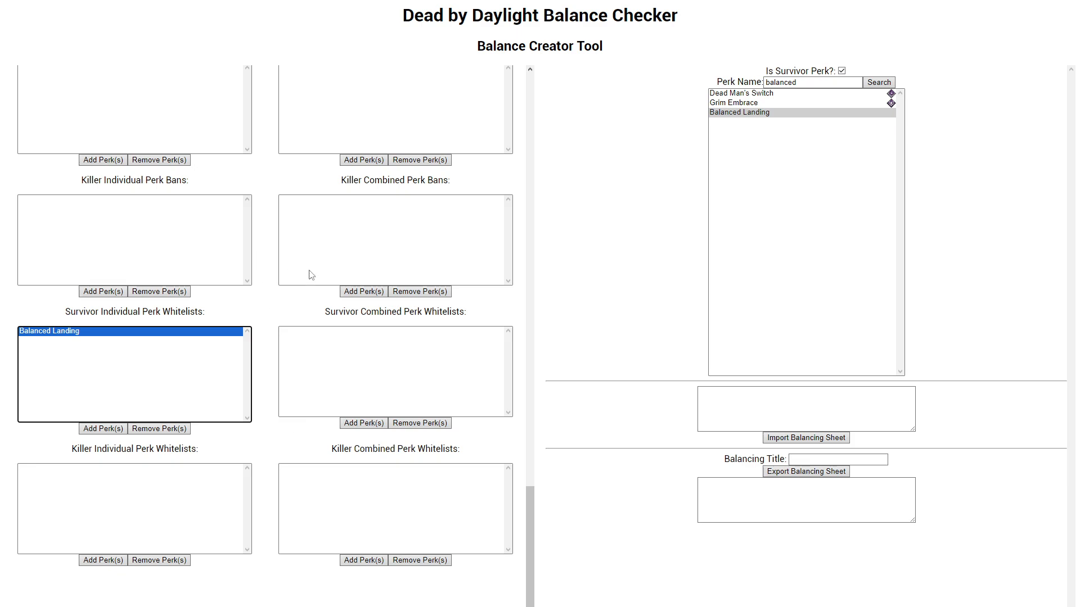
Step: Title the balancing "Our Balancing" and export the balancing sheet
left_click(883, 459)
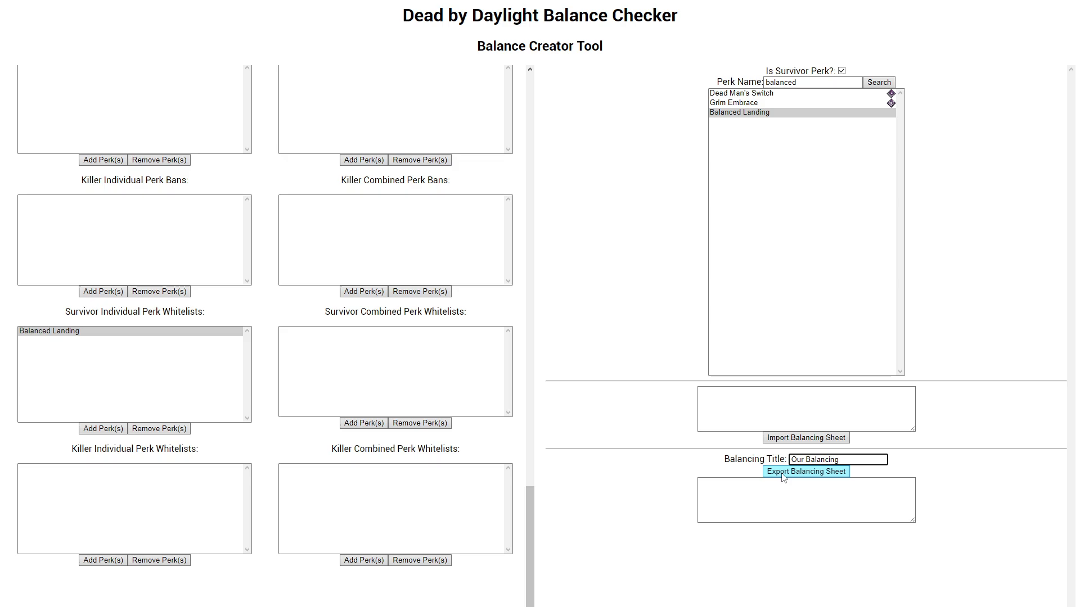
scroll(288, 484, "up", 20)
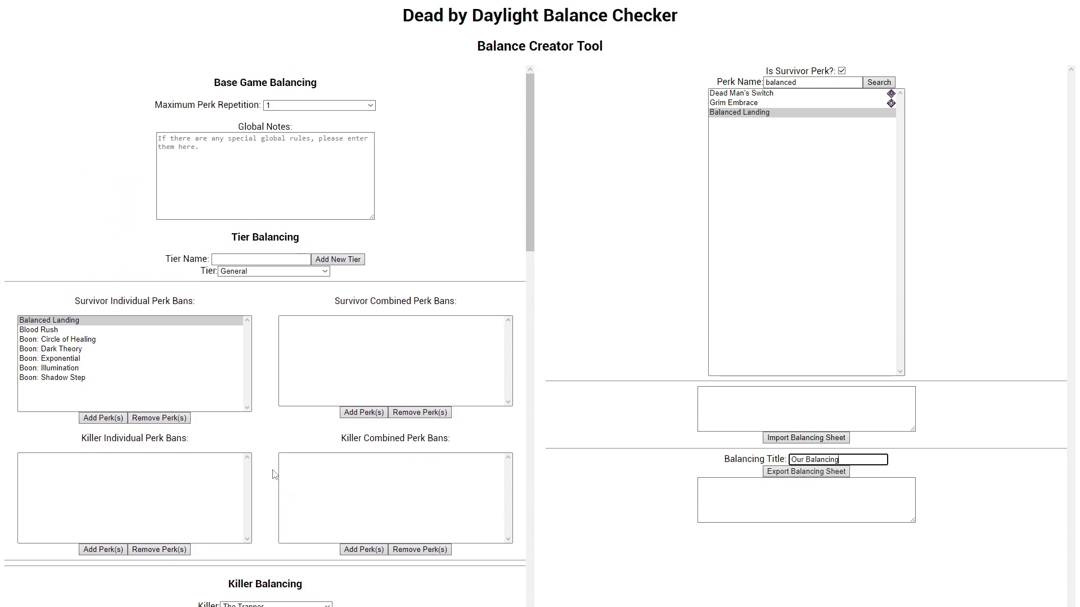
scroll(273, 475, "down", 3)
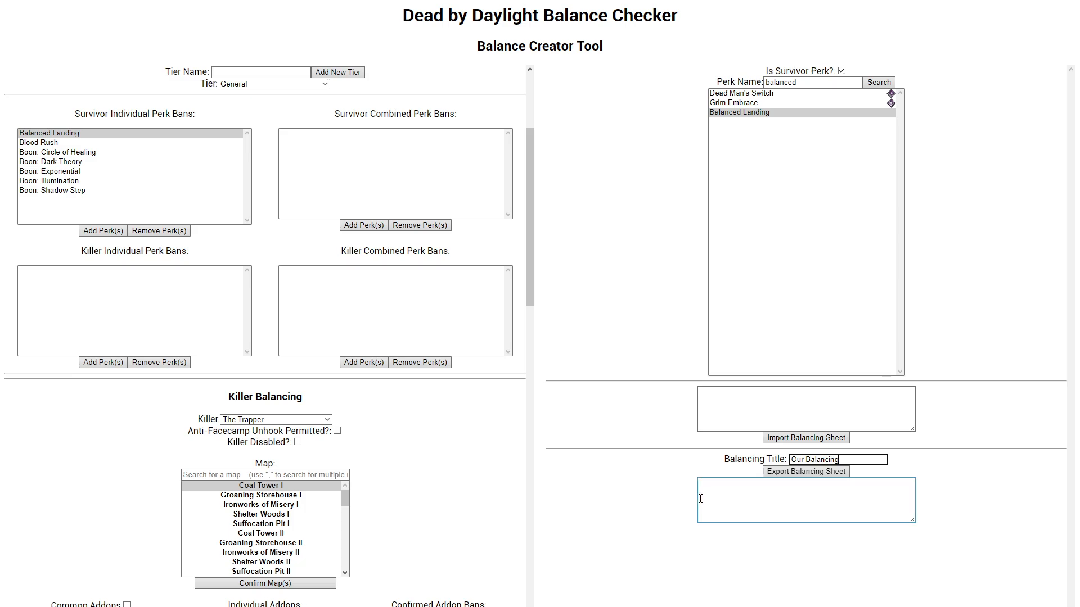
left_click(768, 473)
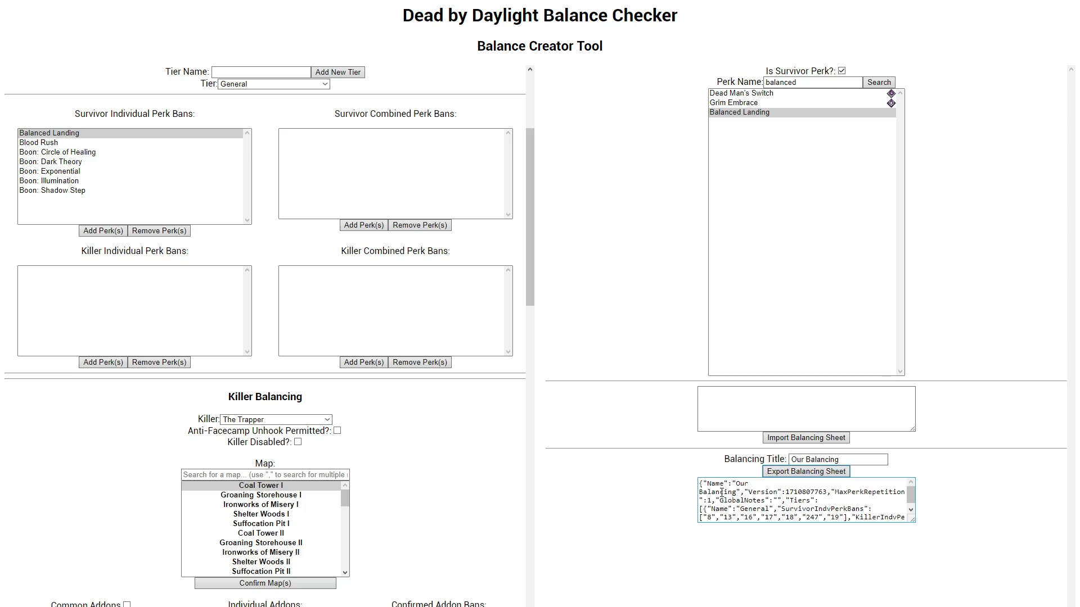
Step: Look through the exported balancing sheet text and copy all of it
scroll(888, 512, "down", 10)
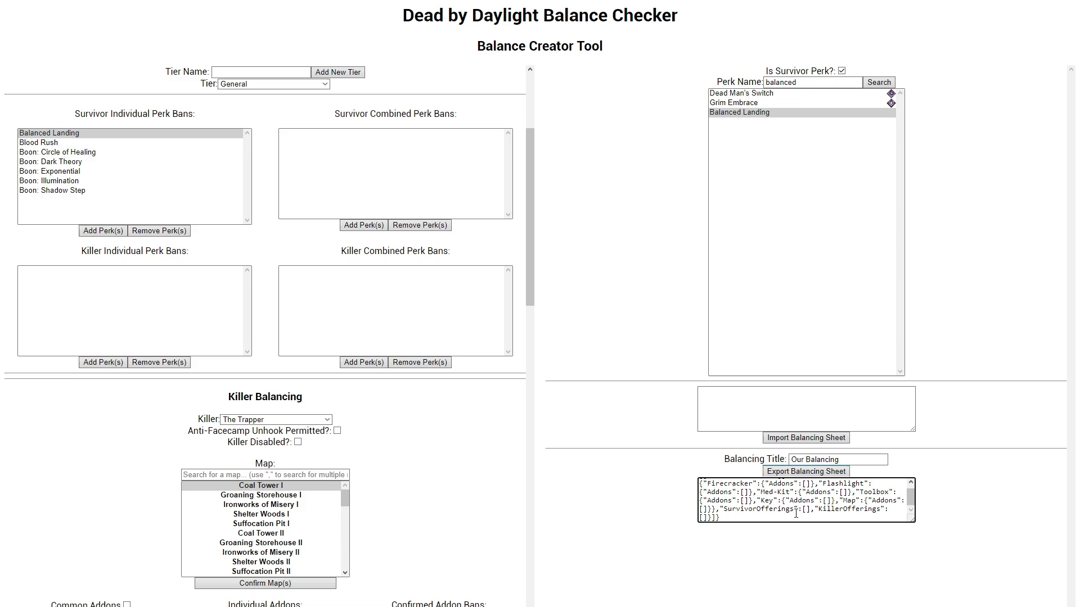
left_click_drag(797, 517, 787, 511)
scroll(786, 511, "up", 10)
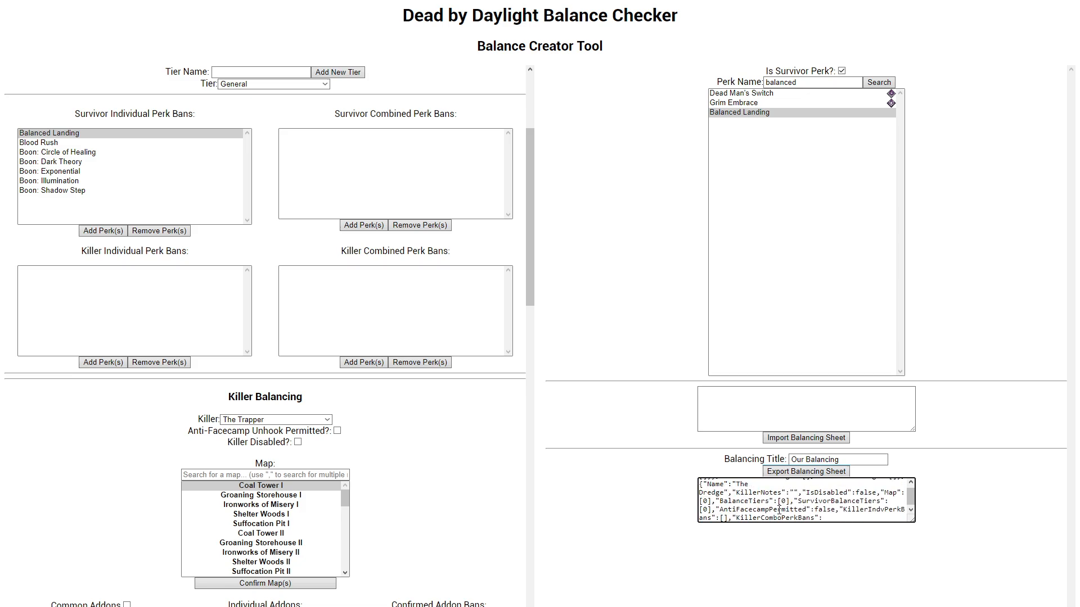
scroll(893, 487, "up", 5)
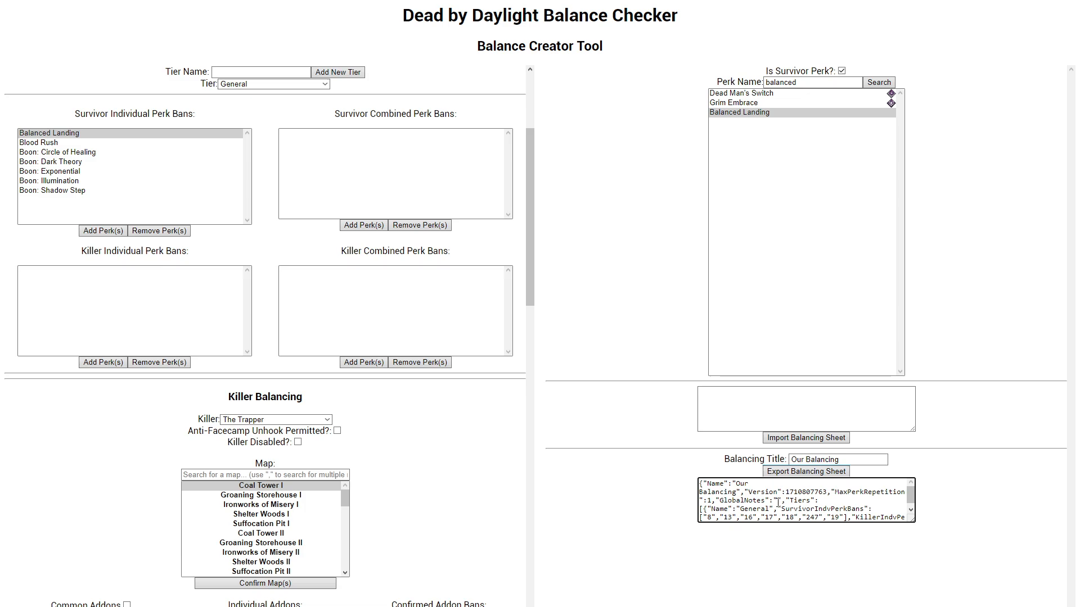
key("ctrl+a")
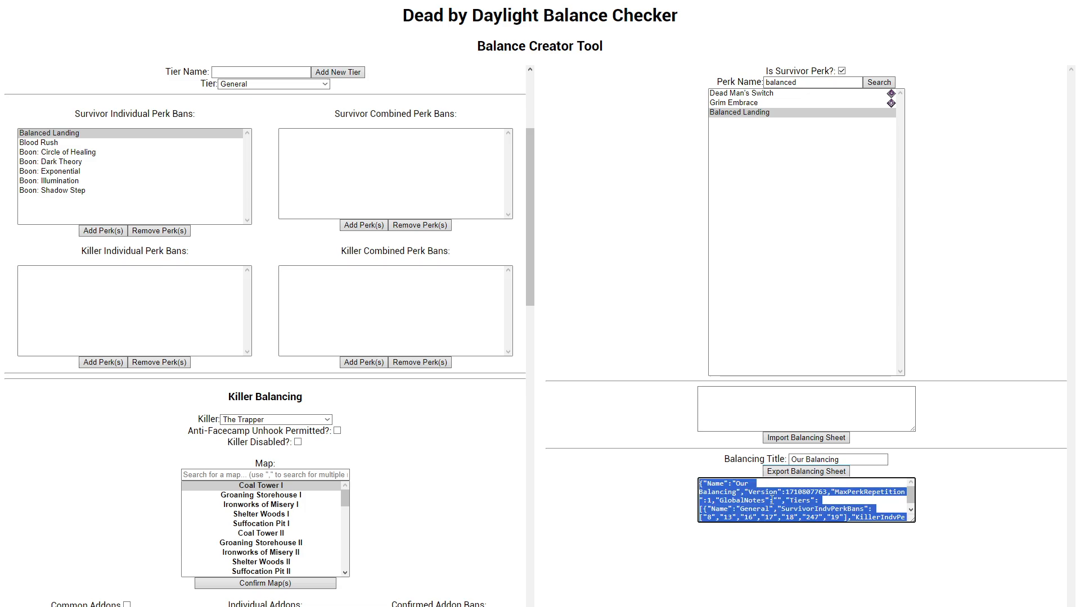
left_click(758, 497)
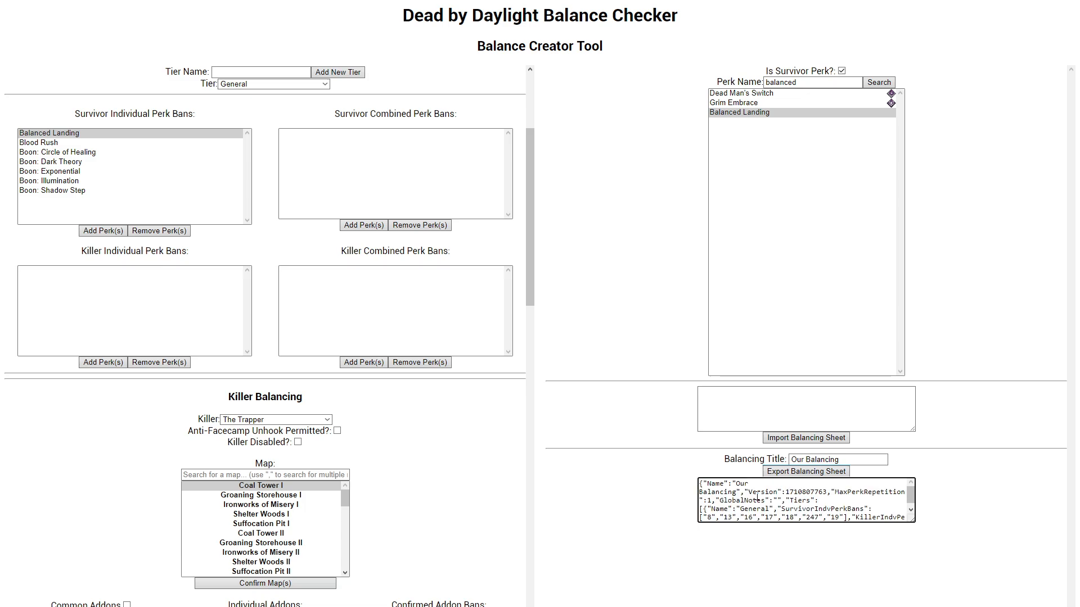
key("ctrl+a")
left_click(753, 498)
double_click(743, 500)
key("ctrl+a")
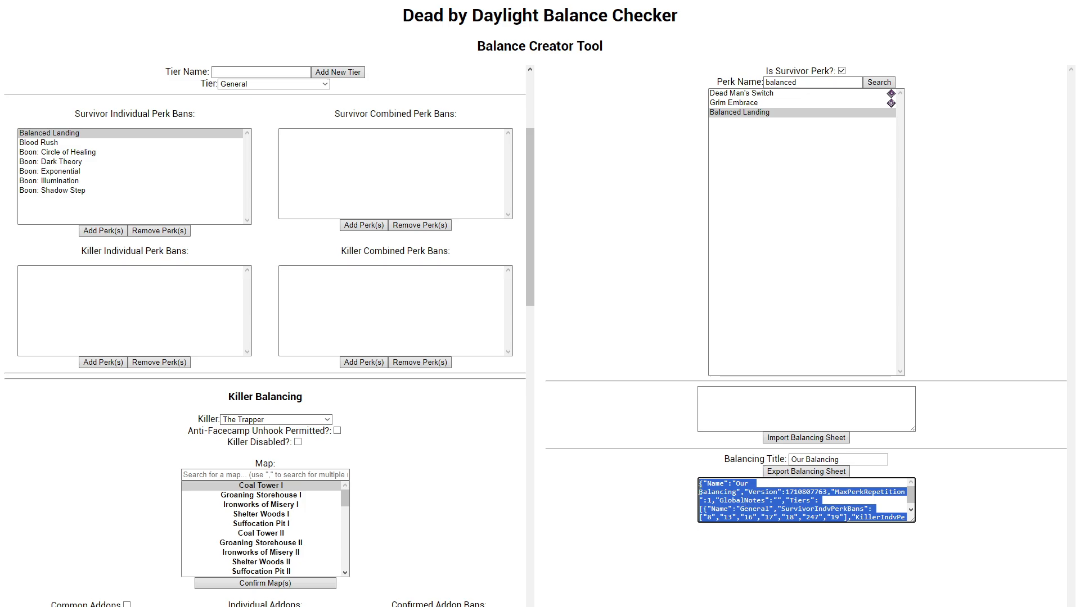
left_click(659, 499)
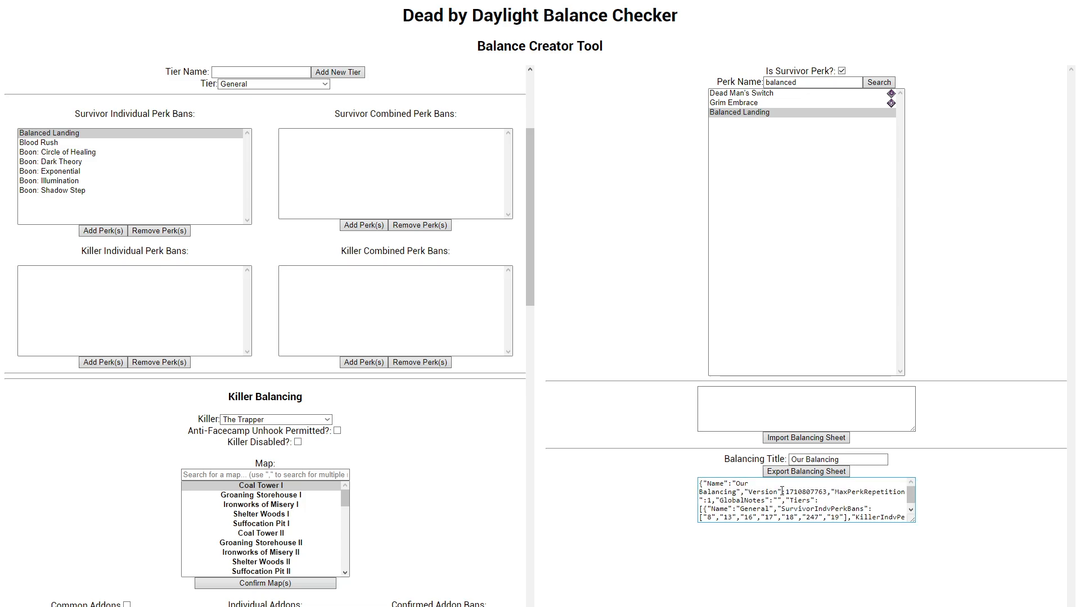
Step: Return to the site's start page, open Check Balance and remove the two perks from the first and second survivor builds
key("alt+Left")
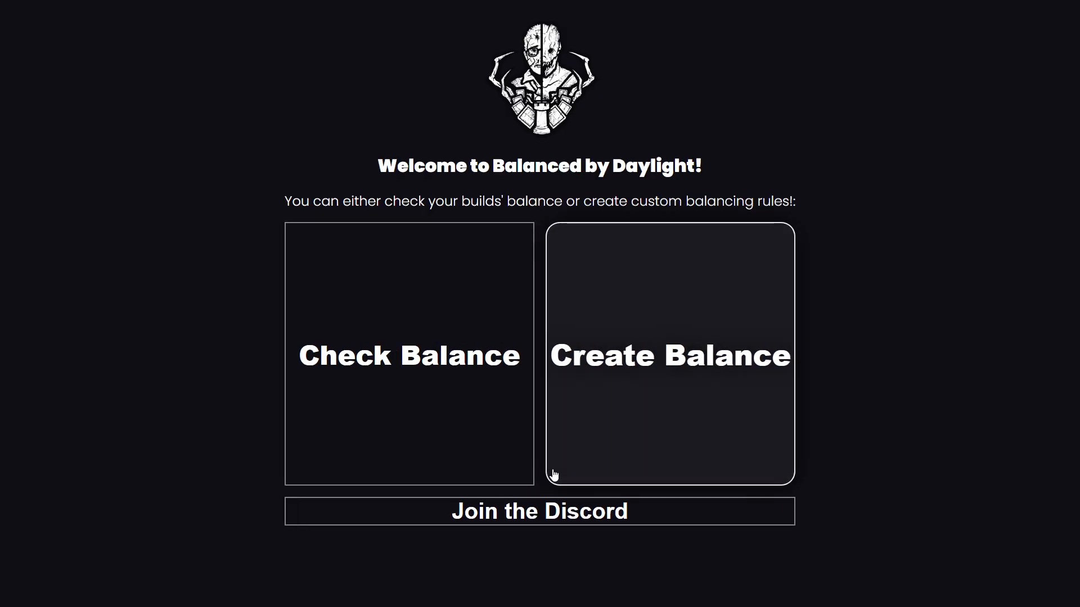
left_click(414, 363)
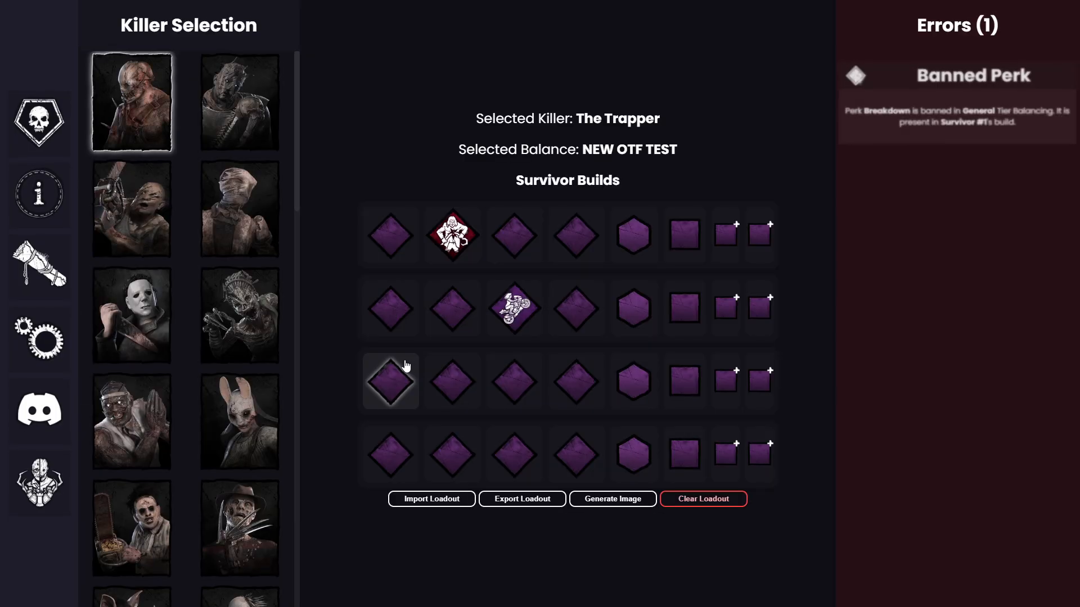
right_click(530, 312)
right_click(455, 237)
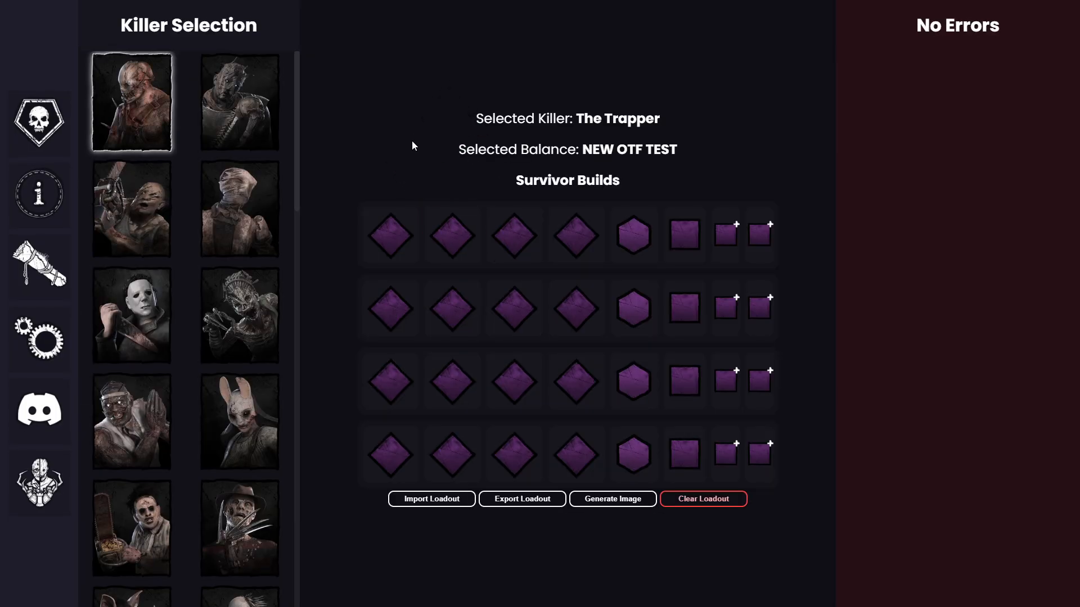
Step: Enable custom balancing in the settings, paste in the exported "Our Balancing" sheet, and check the selected balance name
left_click(43, 339)
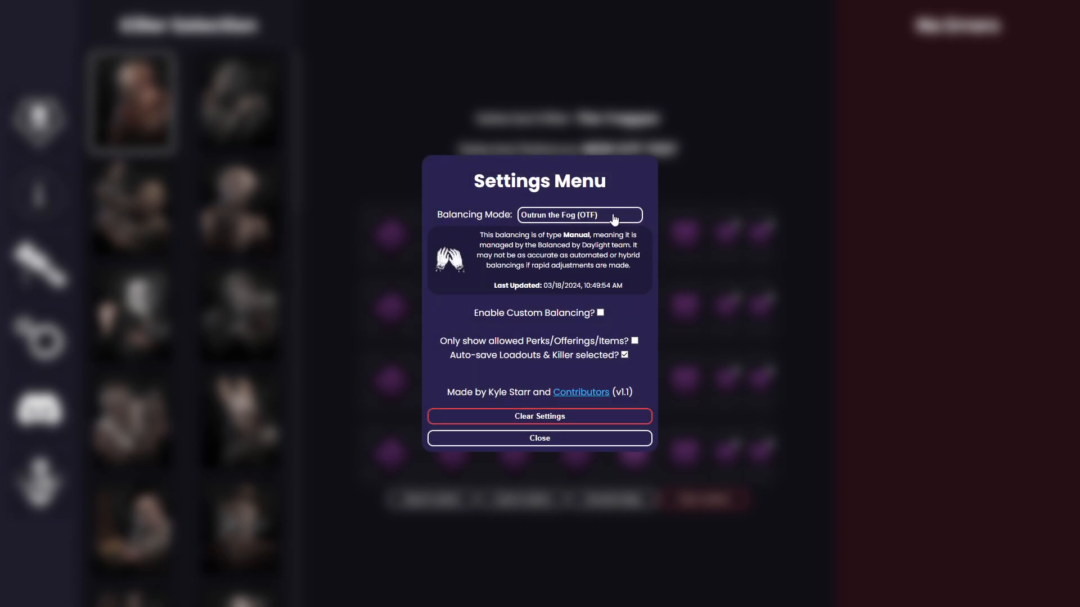
left_click(600, 313)
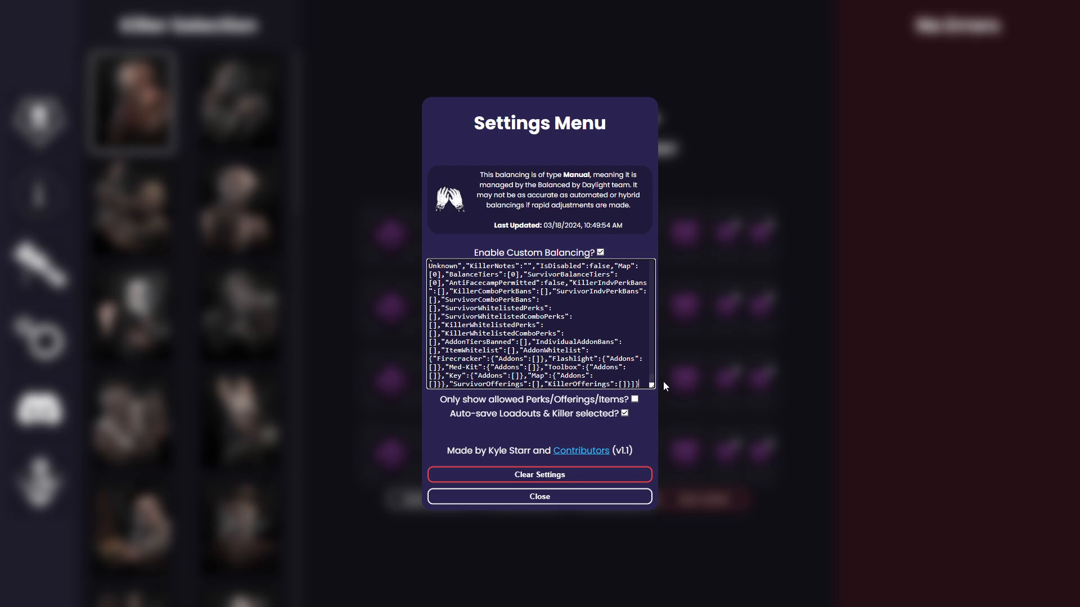
scroll(653, 376, "up", 15)
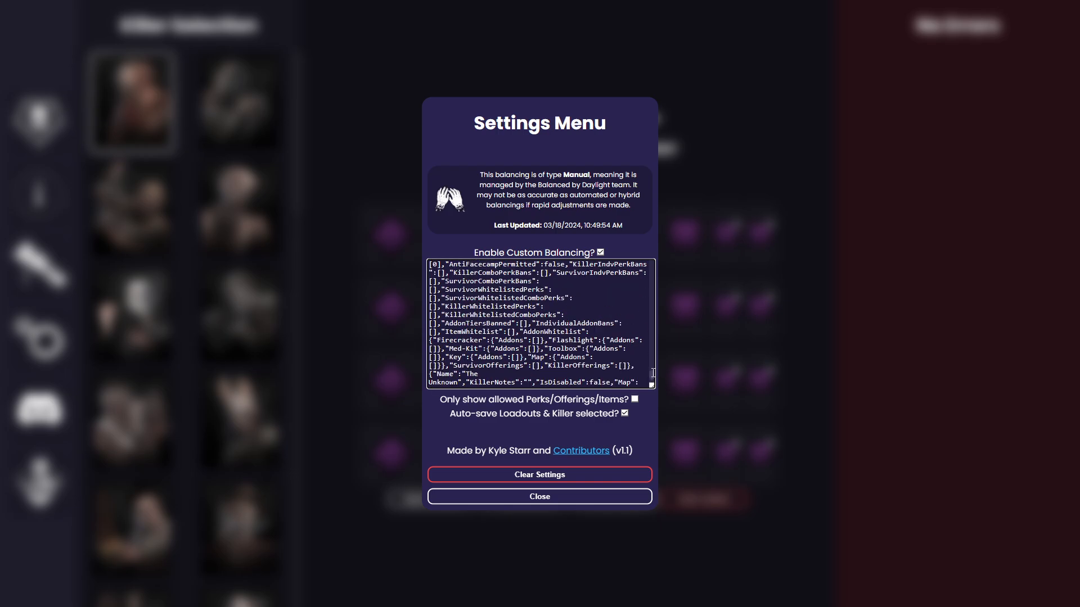
left_click(527, 499)
left_click_drag(587, 156, 703, 157)
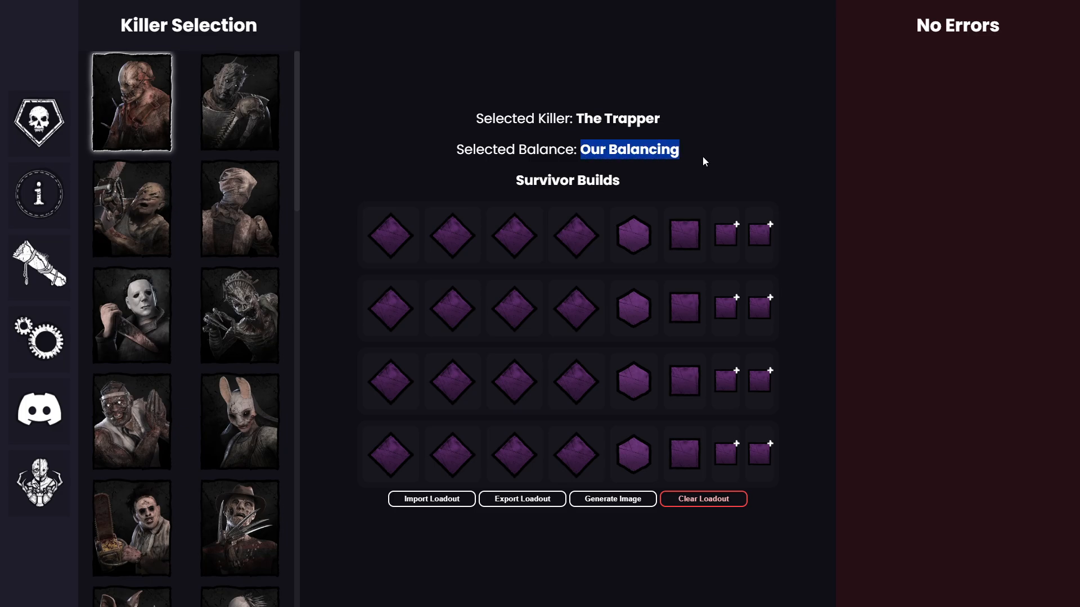
Step: Add Balanced Landing to the first survivor's first perk slot, check the build against The Wraith and reselect The Trapper
left_click(701, 164)
left_click(662, 144)
left_click(400, 248)
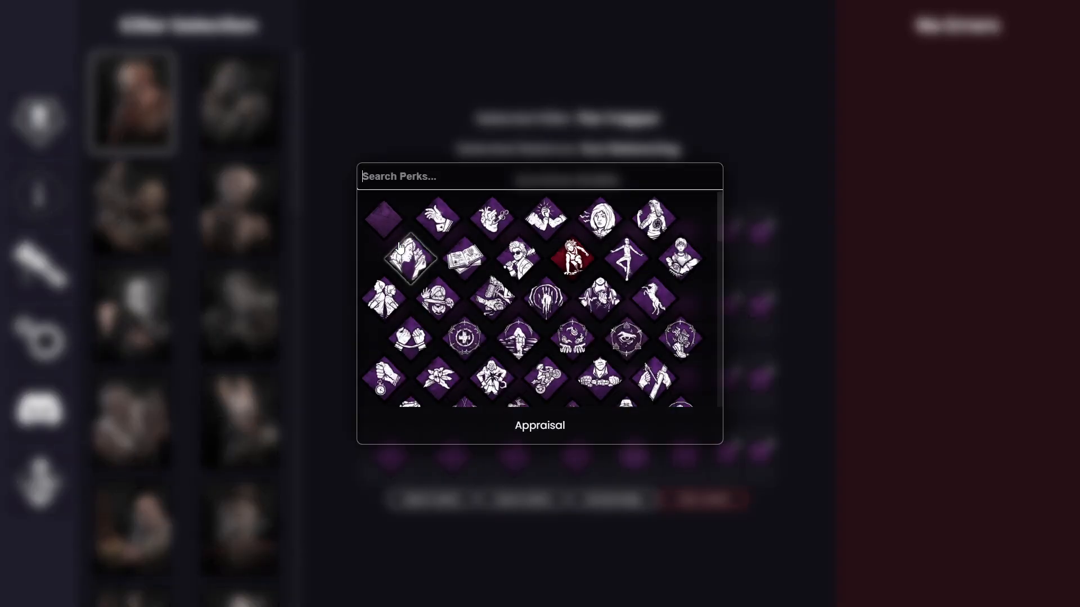
left_click(634, 268)
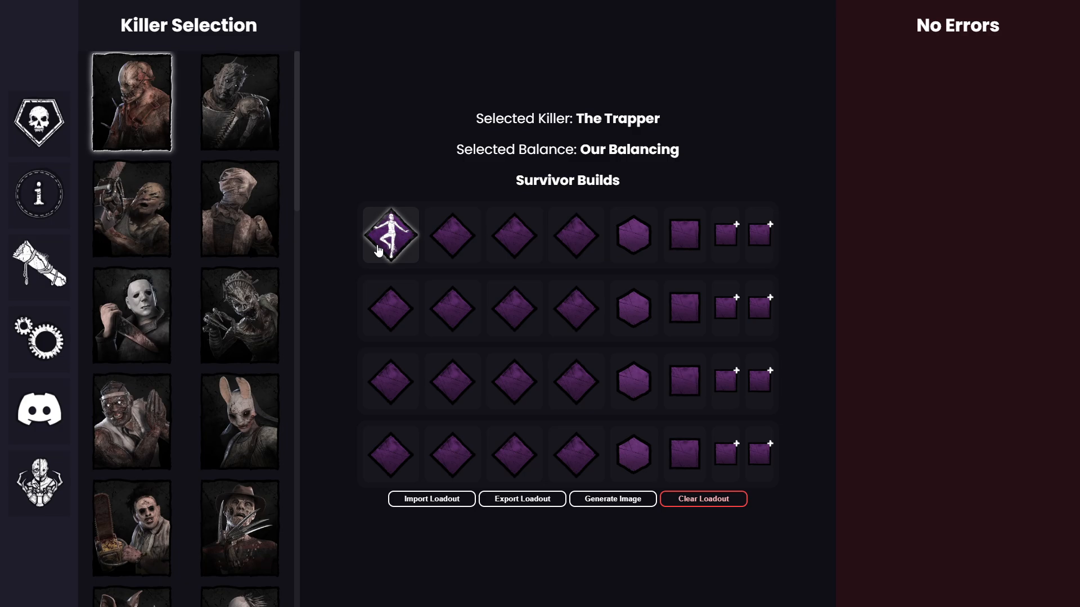
left_click(223, 135)
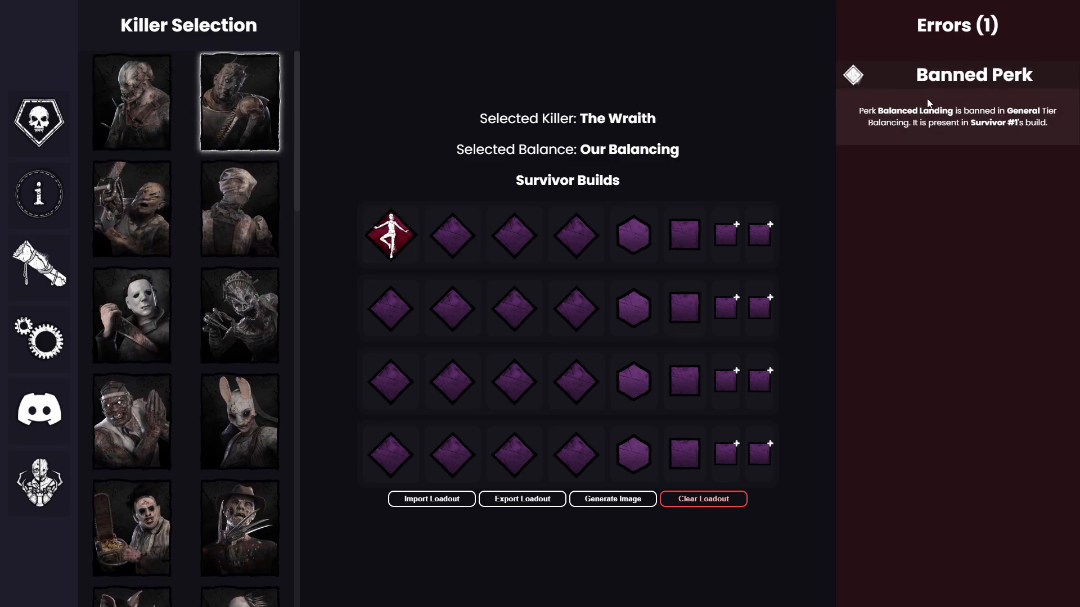
left_click(153, 136)
Step: Switch to the killer build, check The Trapper's available add-ons and equip an offering
left_click(38, 122)
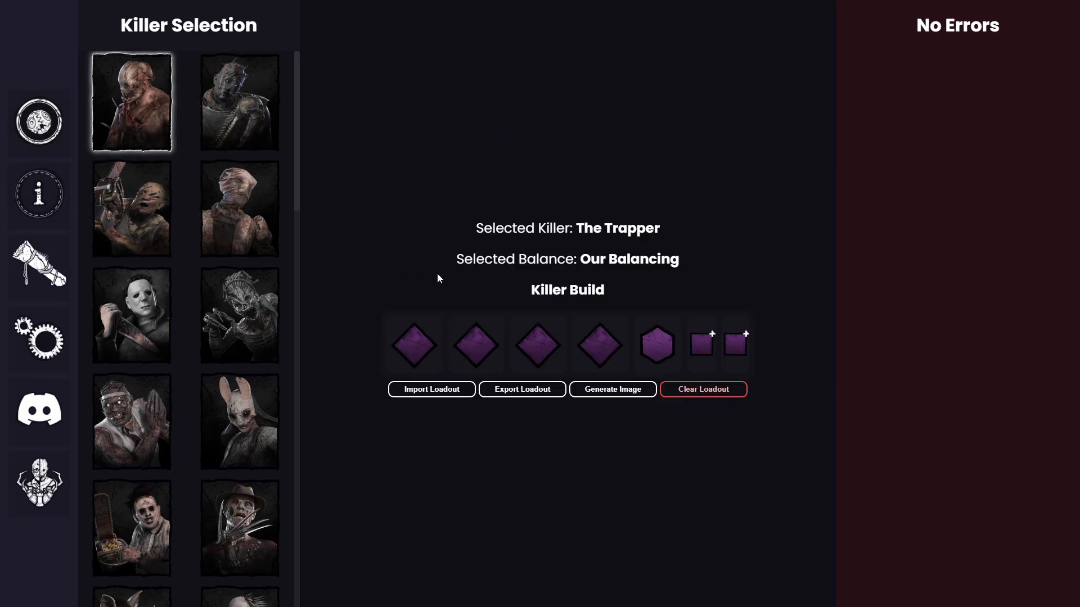
left_click(702, 344)
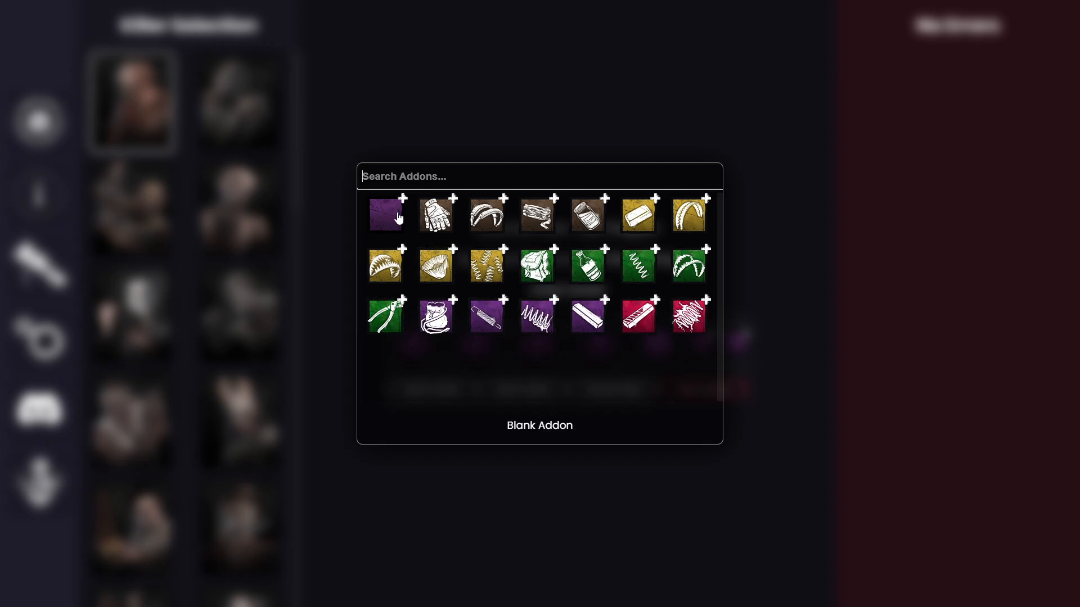
left_click(320, 184)
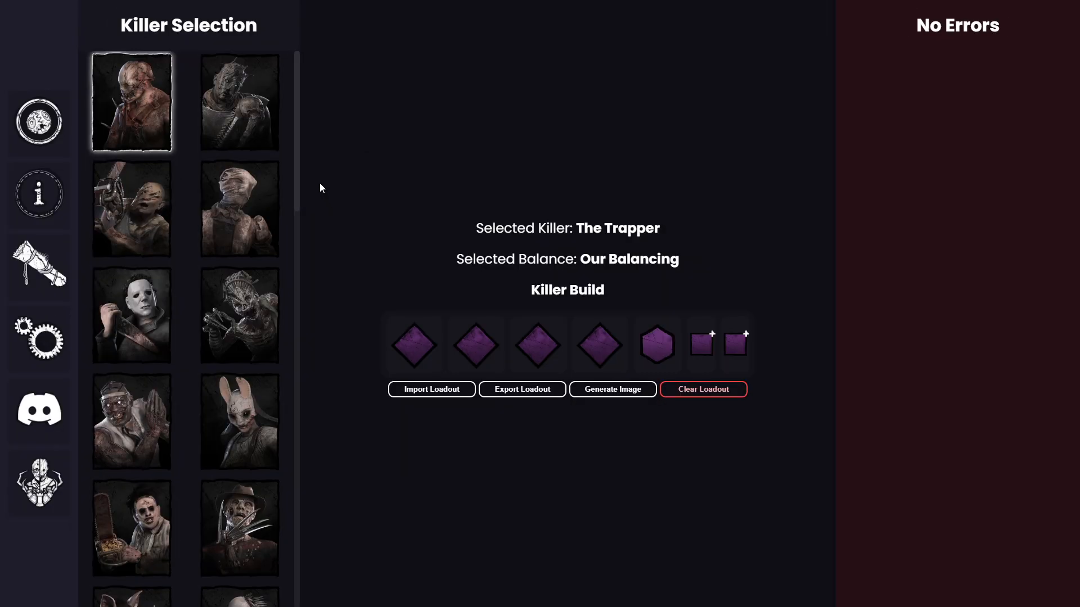
left_click(670, 350)
left_click(410, 265)
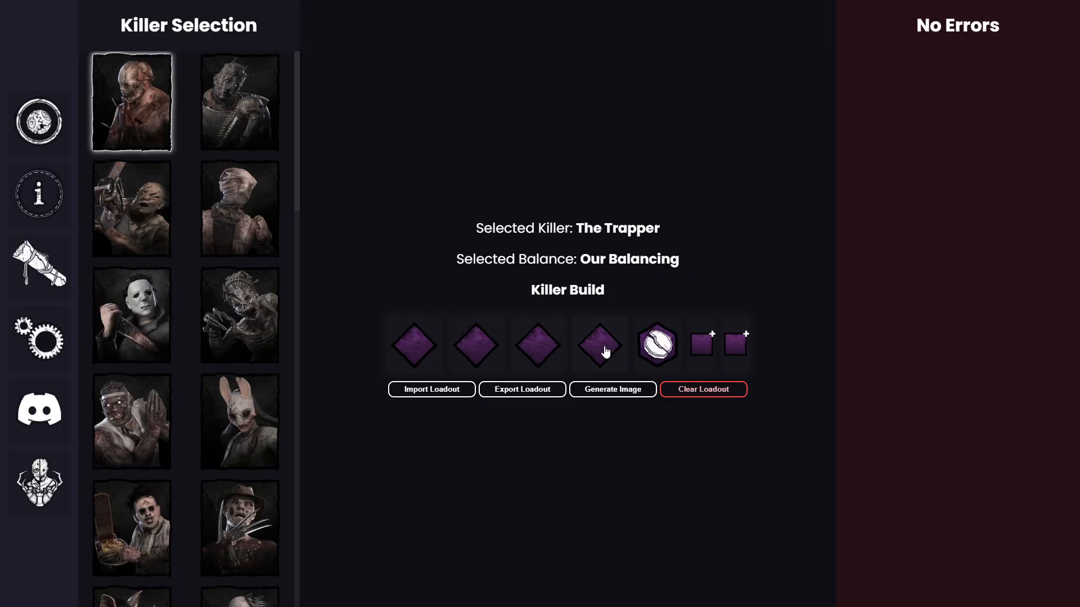
Step: Look through the killer perk choices for the fourth slot to examine which perks are banned, leaving the slot empty
left_click(605, 351)
scroll(557, 360, "down", 5)
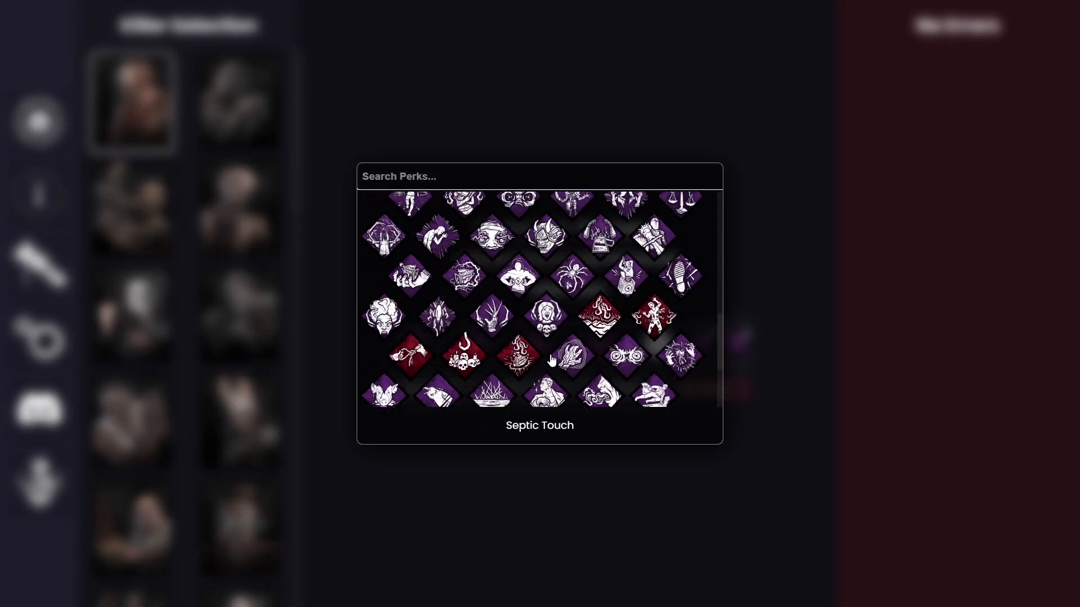
scroll(552, 361, "up", 1)
scroll(549, 355, "down", 2)
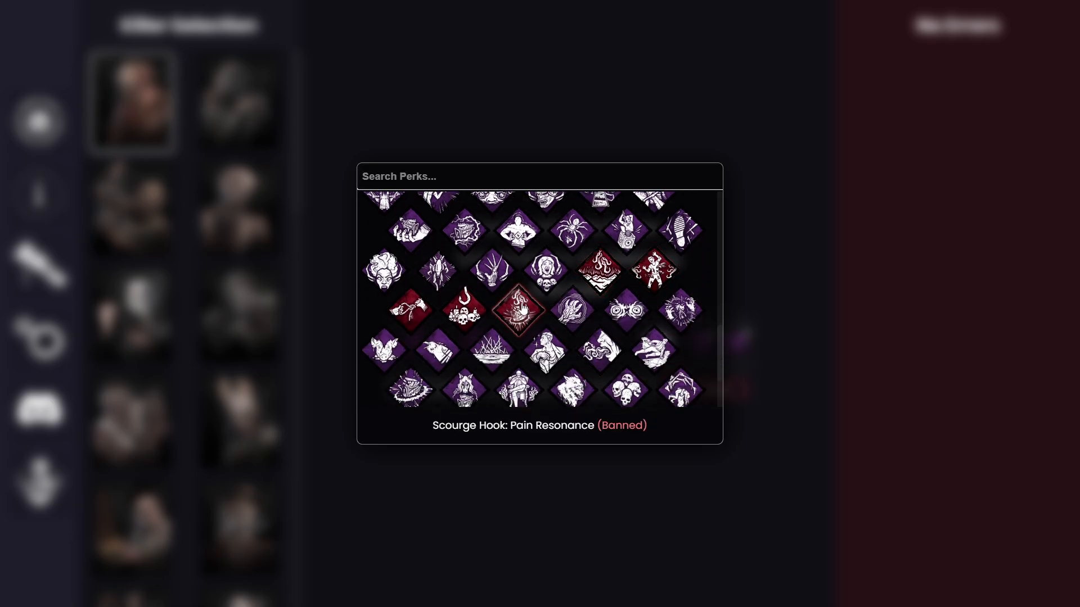
scroll(523, 308, "down", 2)
scroll(544, 324, "up", 10)
left_click(44, 200)
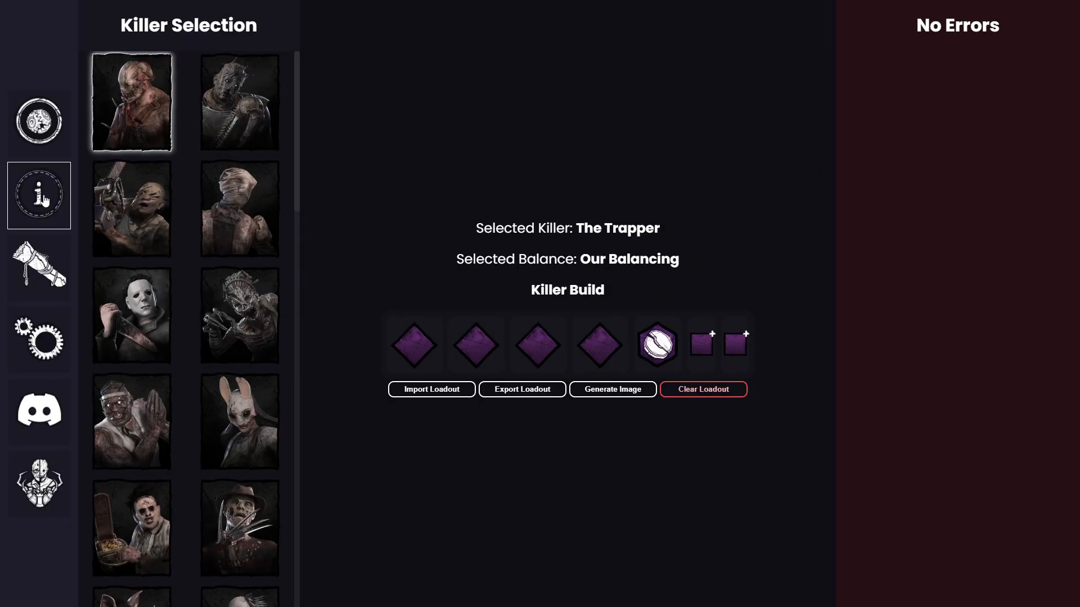
Step: Switch back to the survivor builds and examine which perks are banned in the perk choices for the first survivor's second slot
left_click(40, 124)
left_click(456, 246)
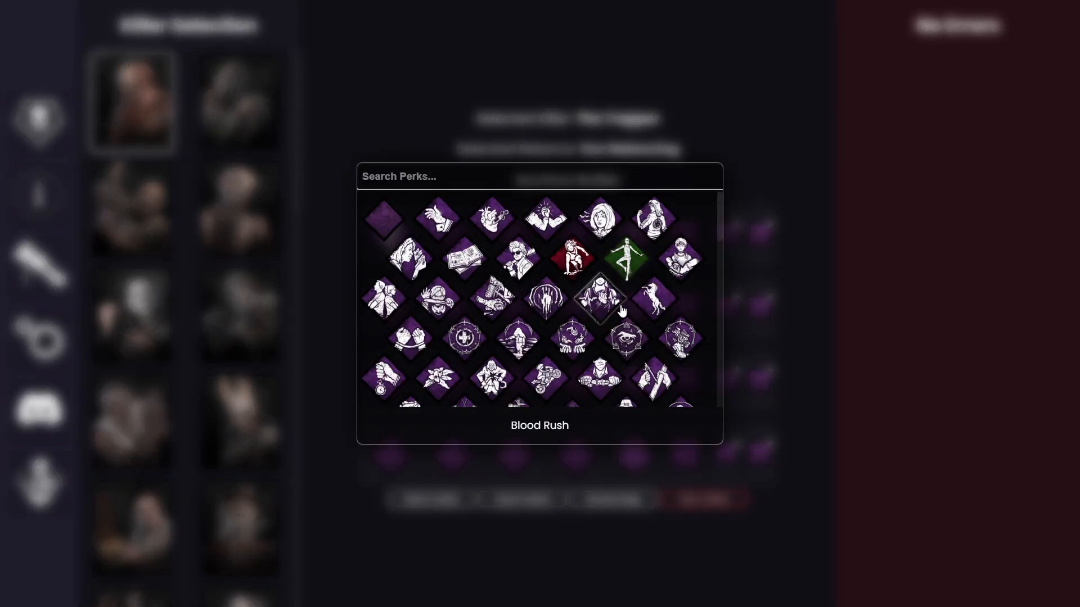
scroll(573, 260, "down", 5)
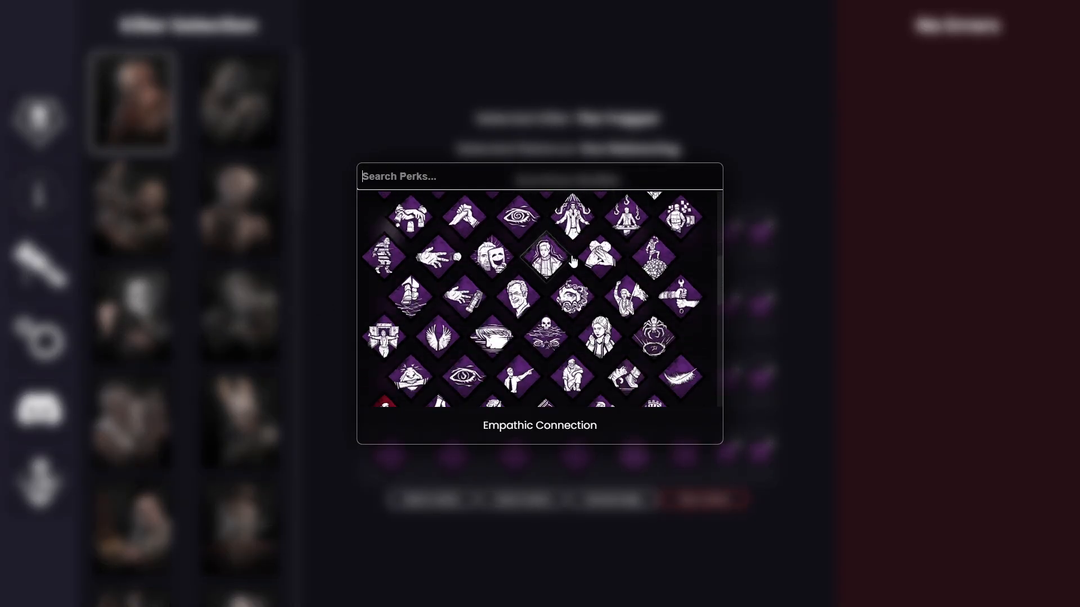
scroll(573, 261, "down", 3)
scroll(573, 262, "down", 3)
scroll(573, 261, "up", 3)
scroll(666, 276, "down", 1)
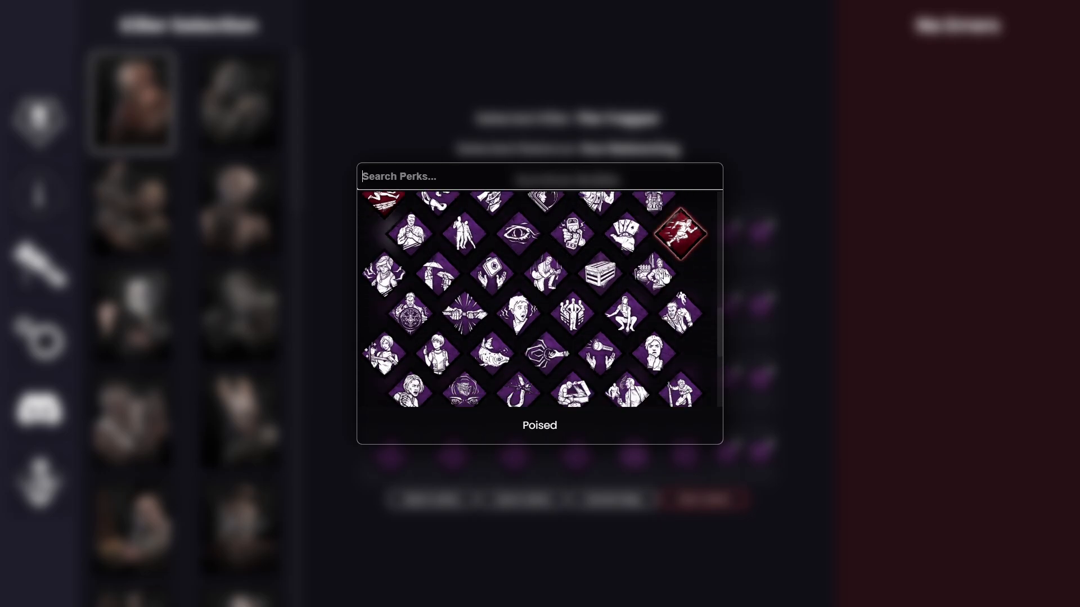
scroll(666, 276, "down", 3)
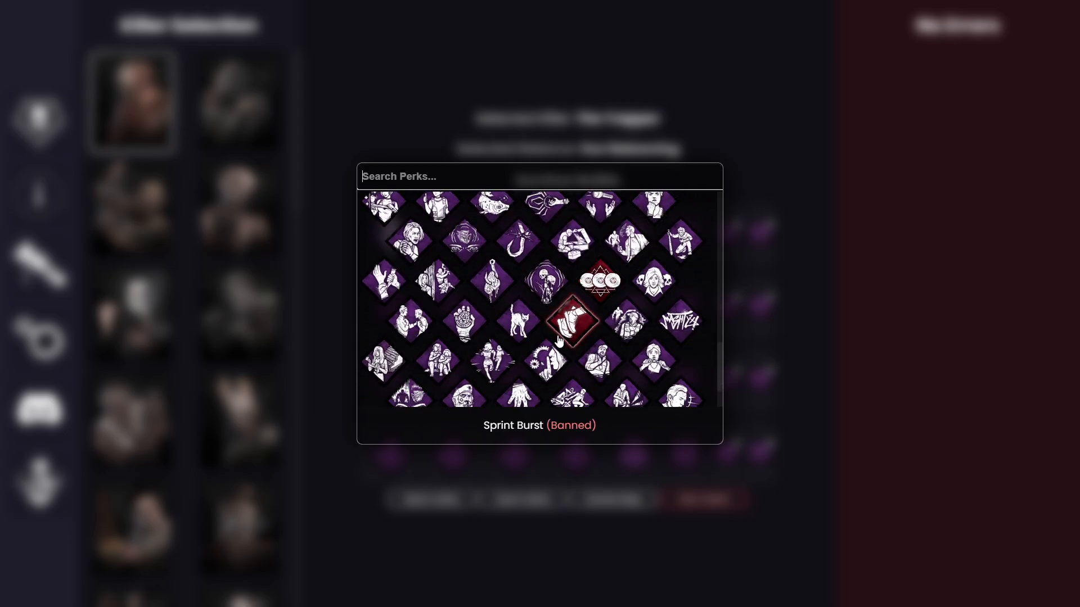
scroll(554, 342, "down", 1)
scroll(580, 349, "up", 9)
left_click(817, 317)
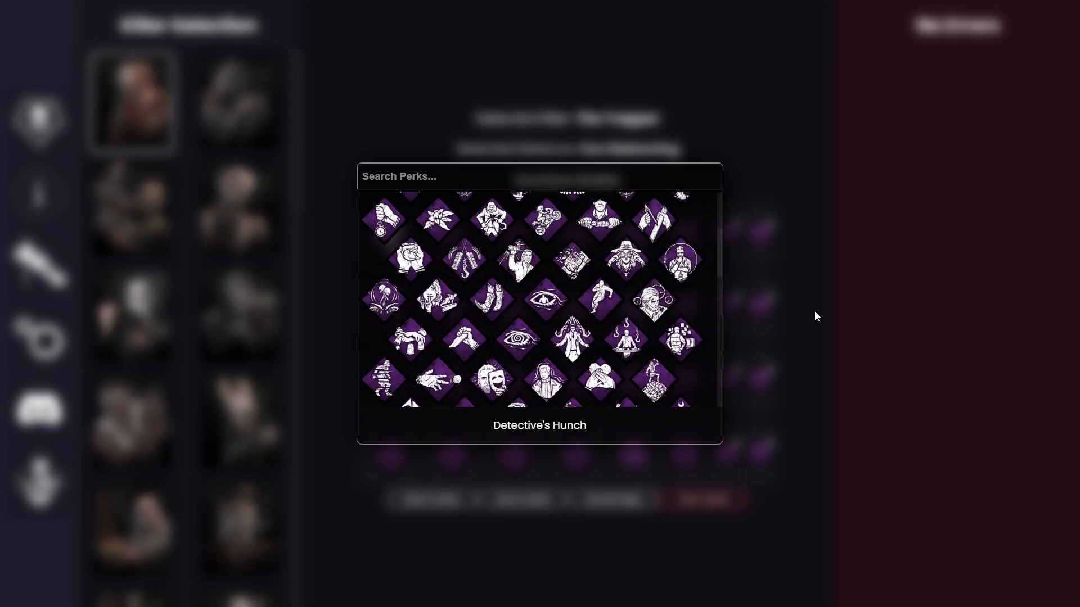
left_click(528, 298)
left_click(337, 312)
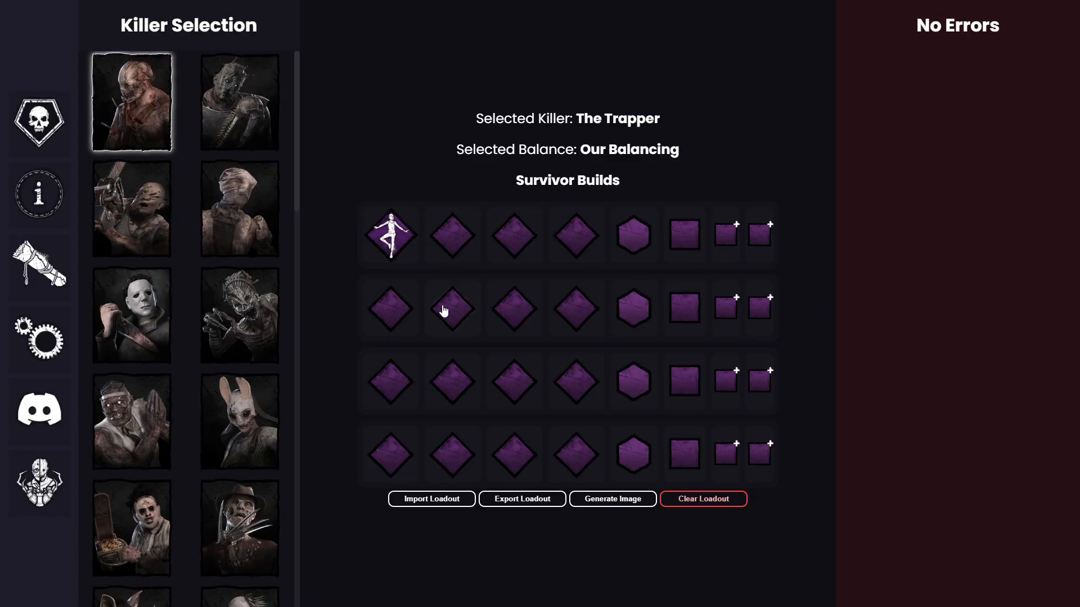
Step: Remove Balanced Landing from the first survivor and equip a Ranger Med-Kit with Gel Dressings as its first add-on
right_click(387, 233)
left_click(683, 234)
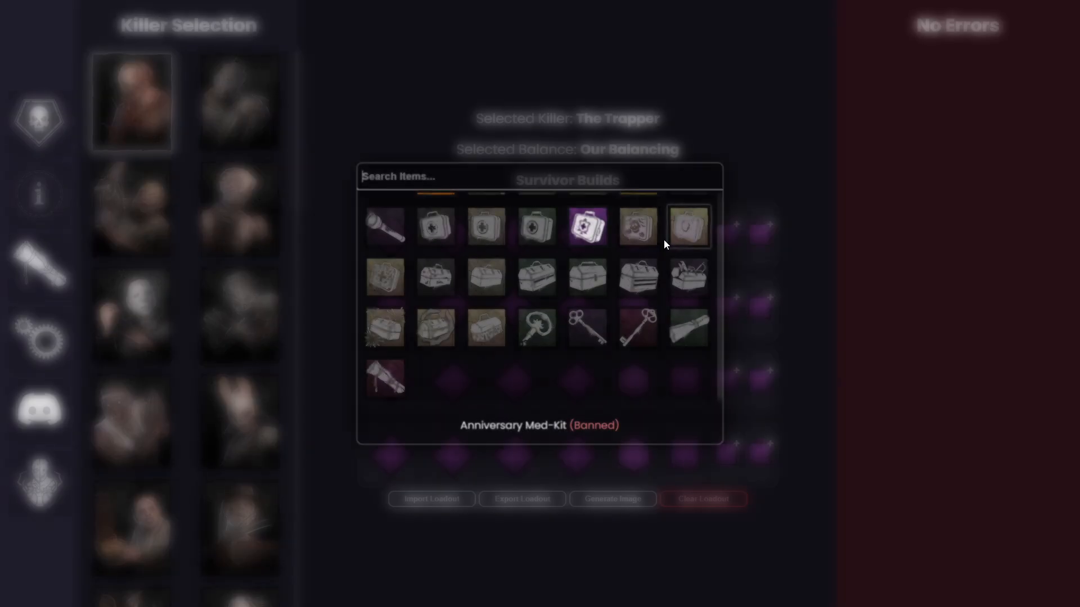
scroll(588, 247, "up", 1)
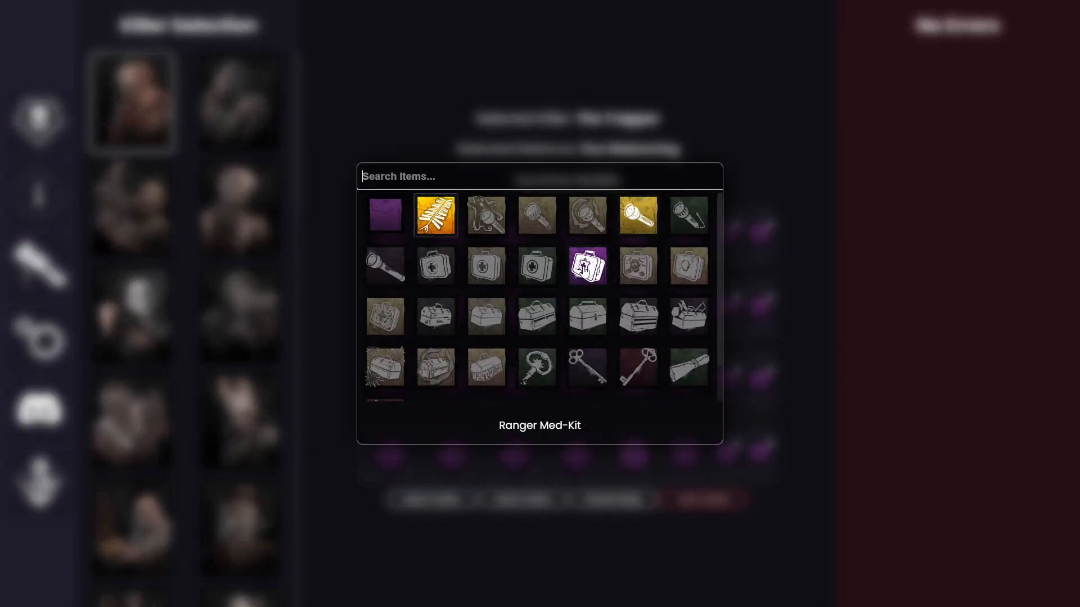
left_click(584, 267)
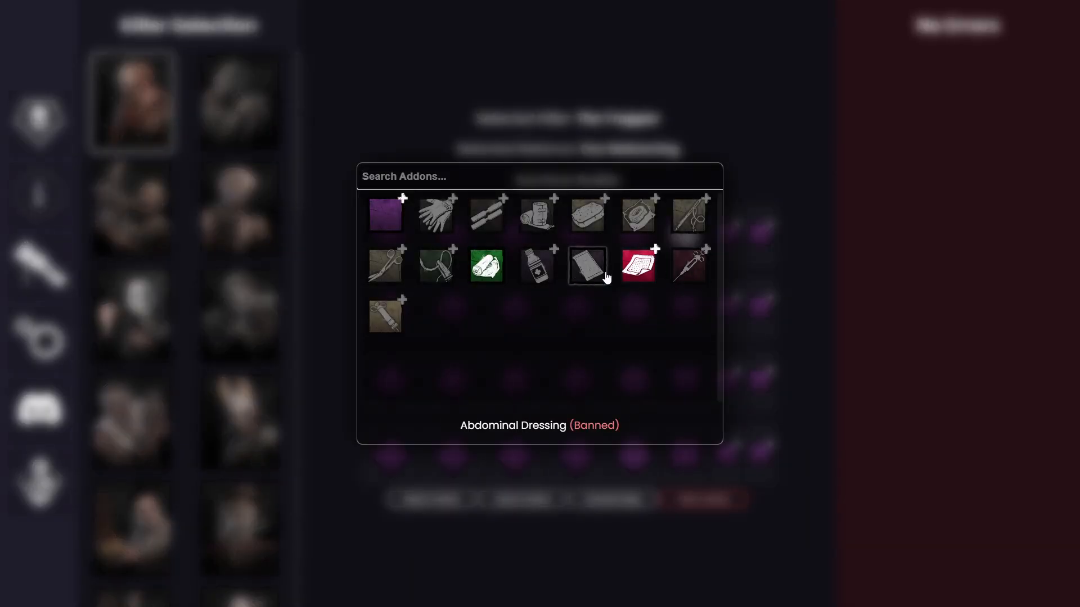
left_click(640, 266)
Step: Try Gel Dressings as the first survivor's second add-on as well, and replace the duplicate with the allowed green add-on
left_click(748, 236)
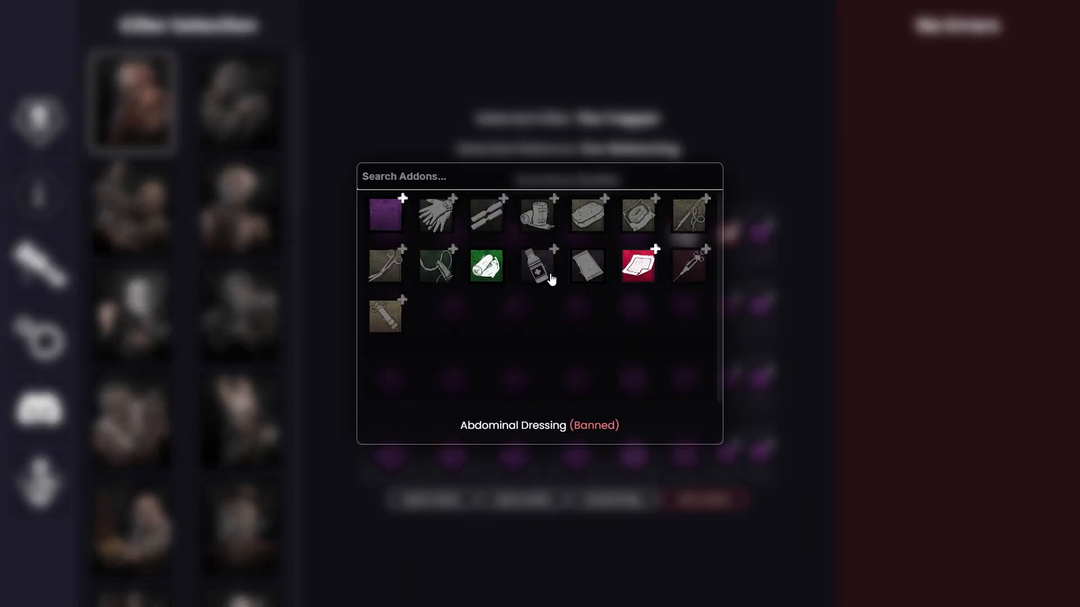
left_click(640, 266)
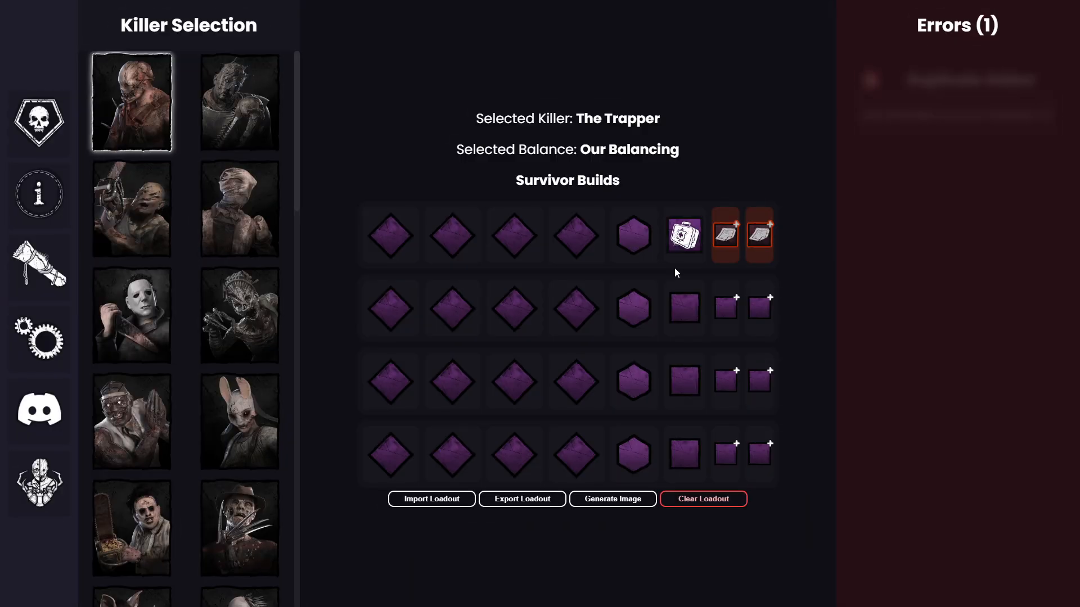
left_click(766, 242)
left_click(481, 272)
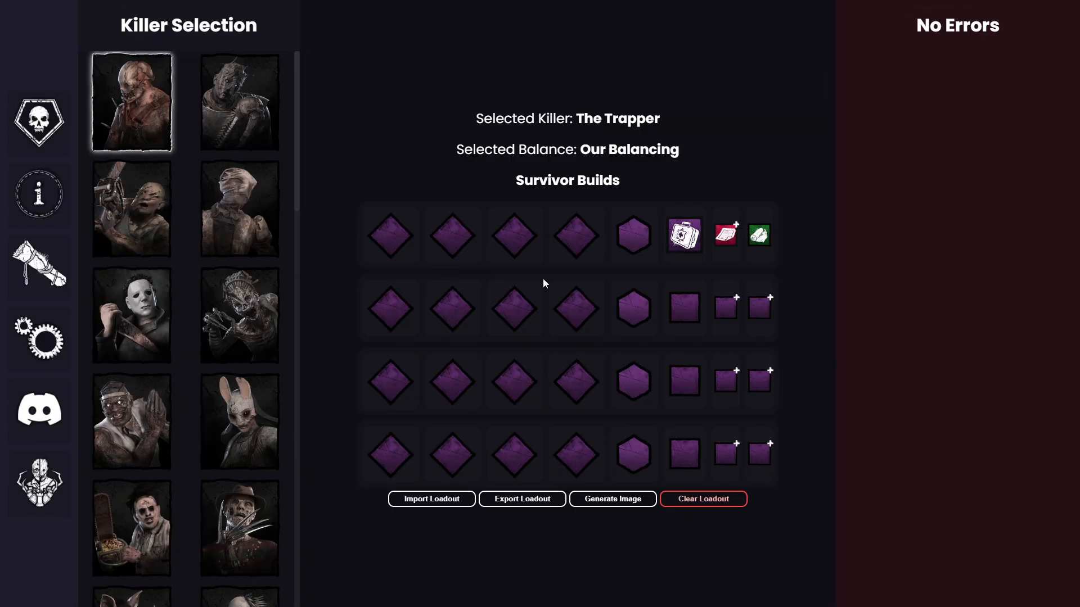
Step: Give the second survivor the orange firecracker item and check its add-on choices
left_click(683, 309)
left_click(436, 215)
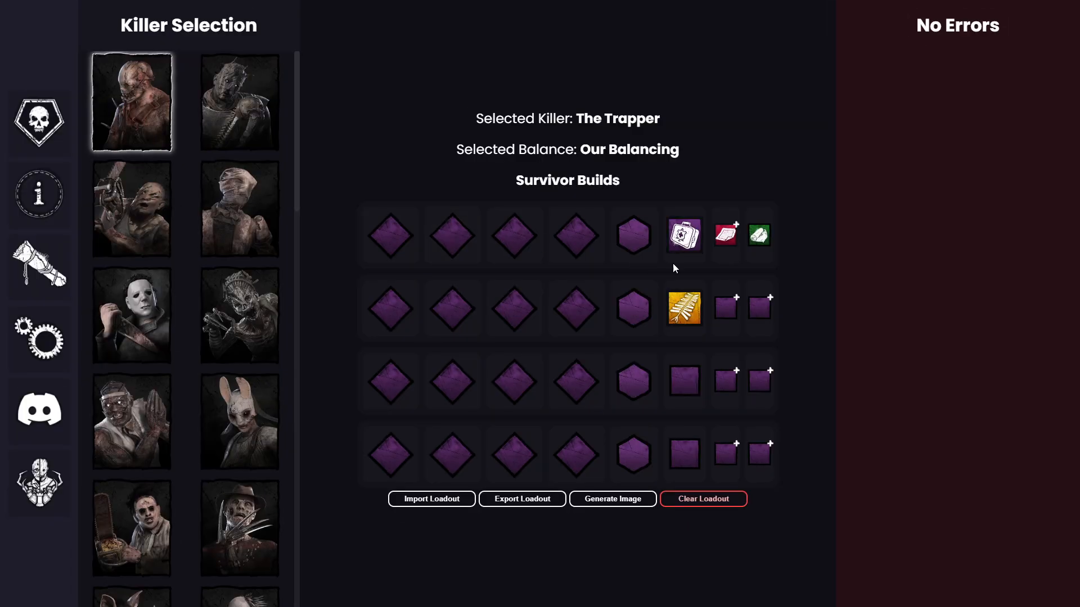
left_click(721, 316)
left_click(486, 114)
Step: Give the third survivor the allowed yellow flashlight and equip two allowed brown add-ons on it
left_click(687, 378)
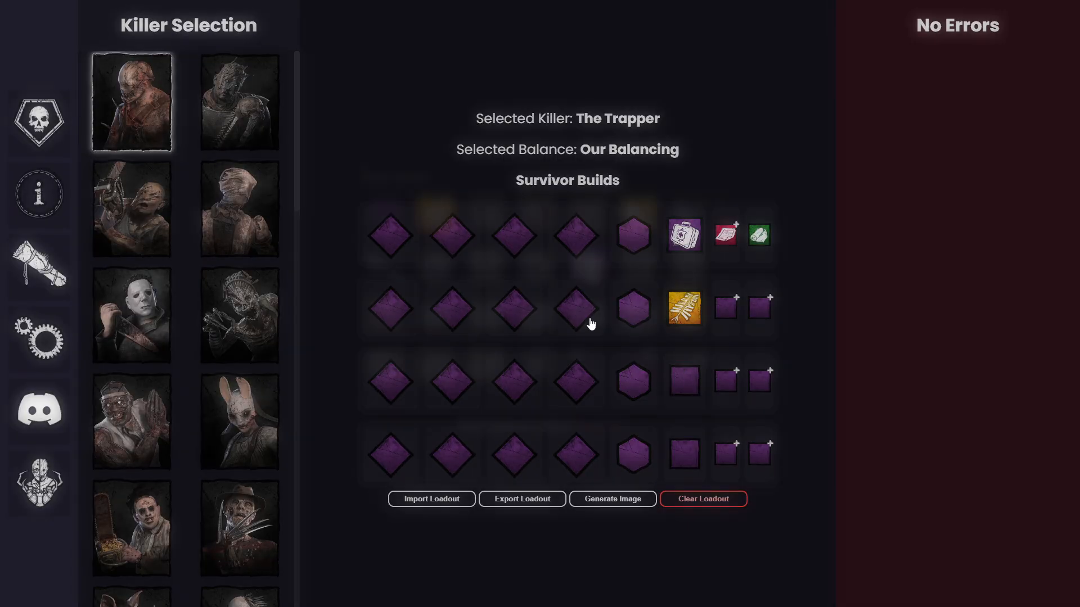
left_click(639, 214)
left_click(726, 381)
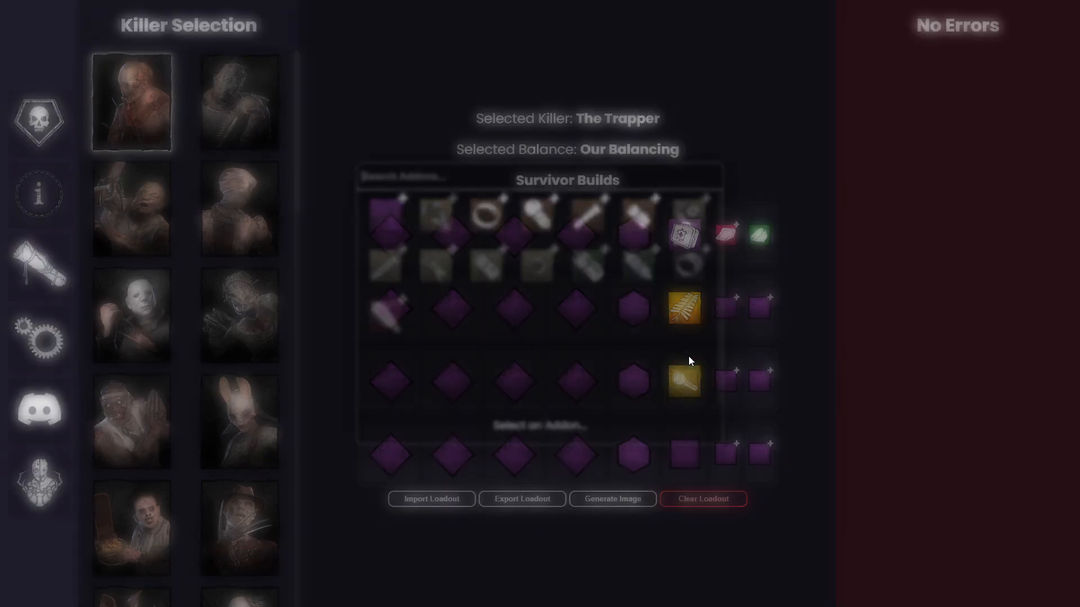
left_click(487, 214)
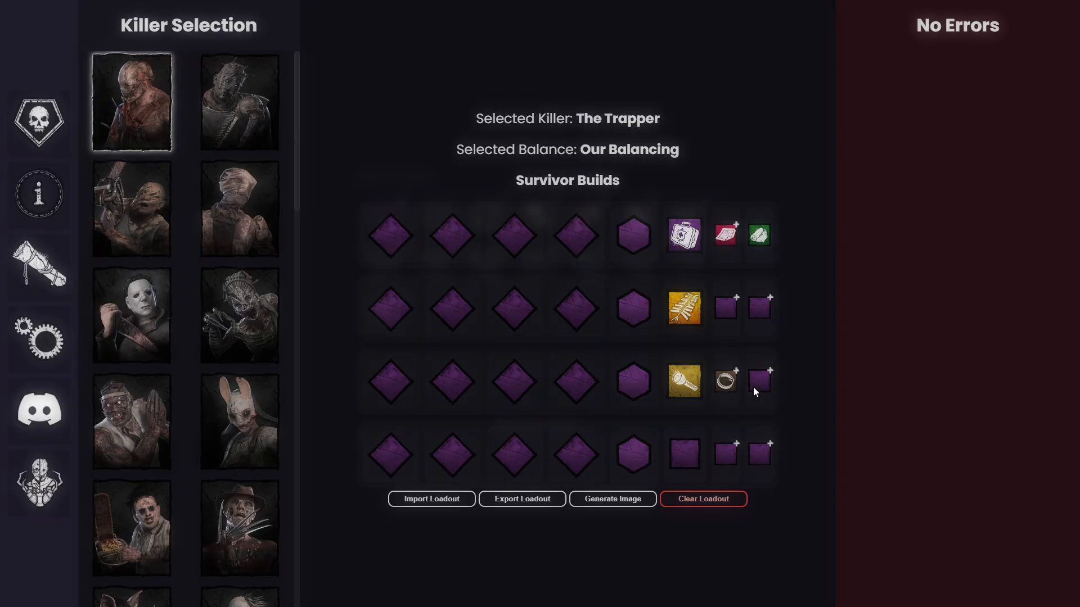
left_click(760, 381)
left_click(579, 242)
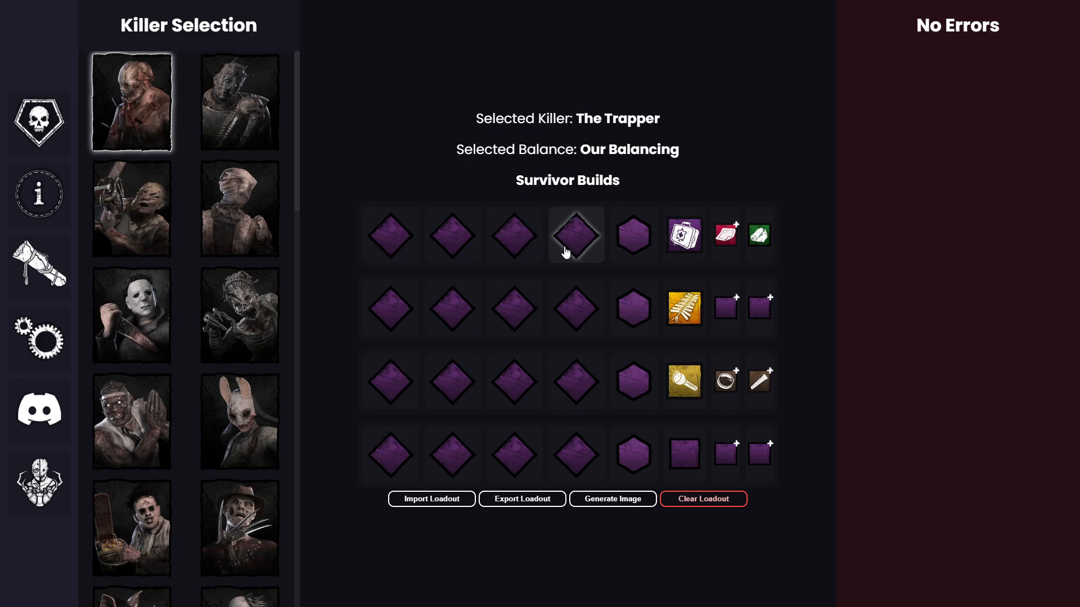
Step: Add Balanced Landing to the first survivor's fourth slot and the second survivor's third slot, and read the error details
left_click(565, 253)
left_click(626, 258)
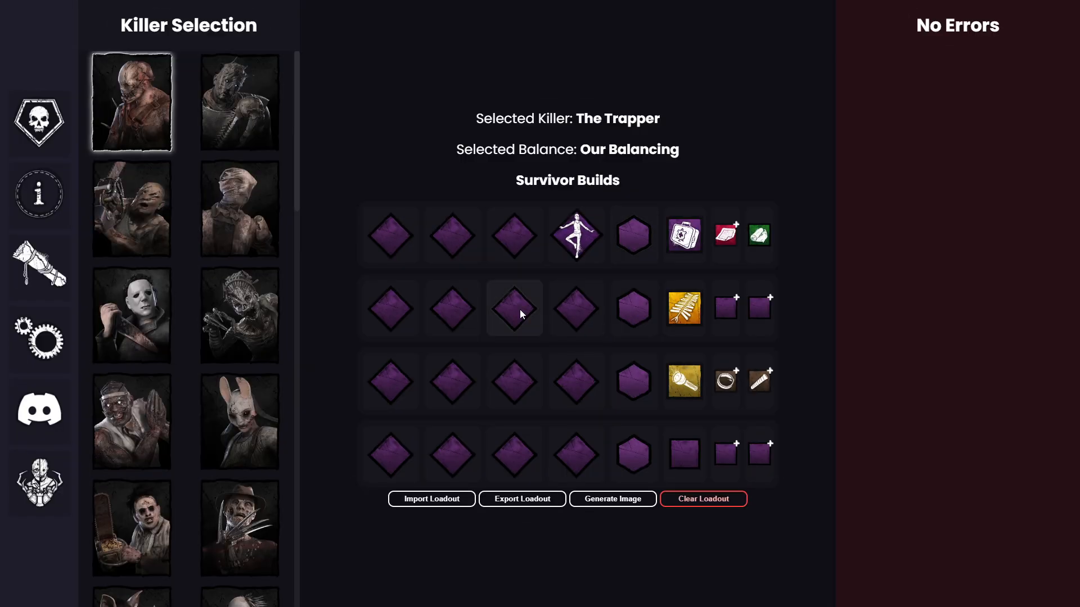
left_click(520, 309)
left_click(624, 254)
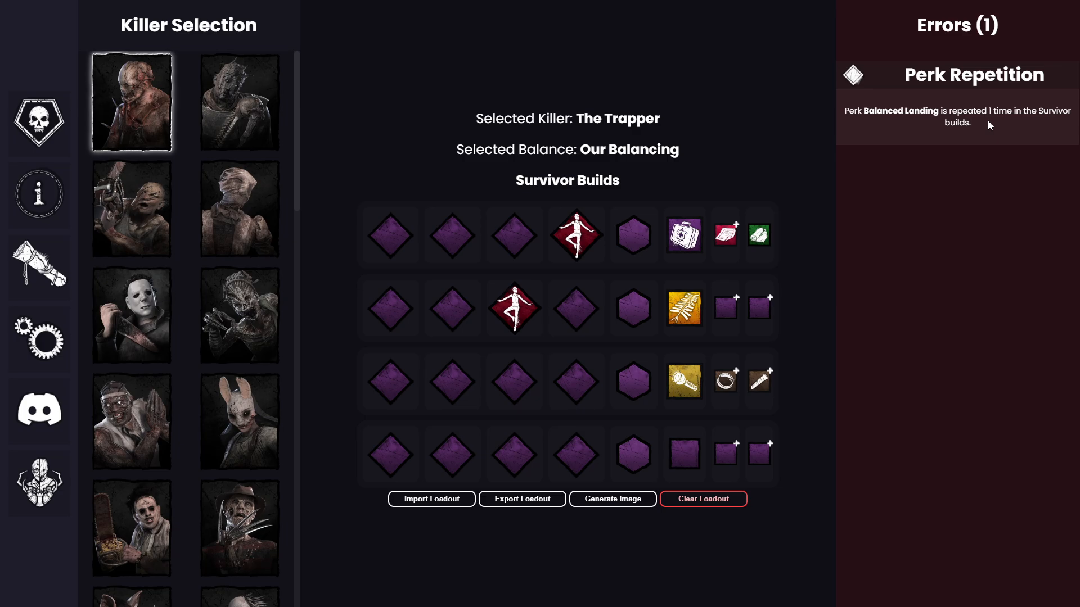
left_click_drag(954, 115, 995, 141)
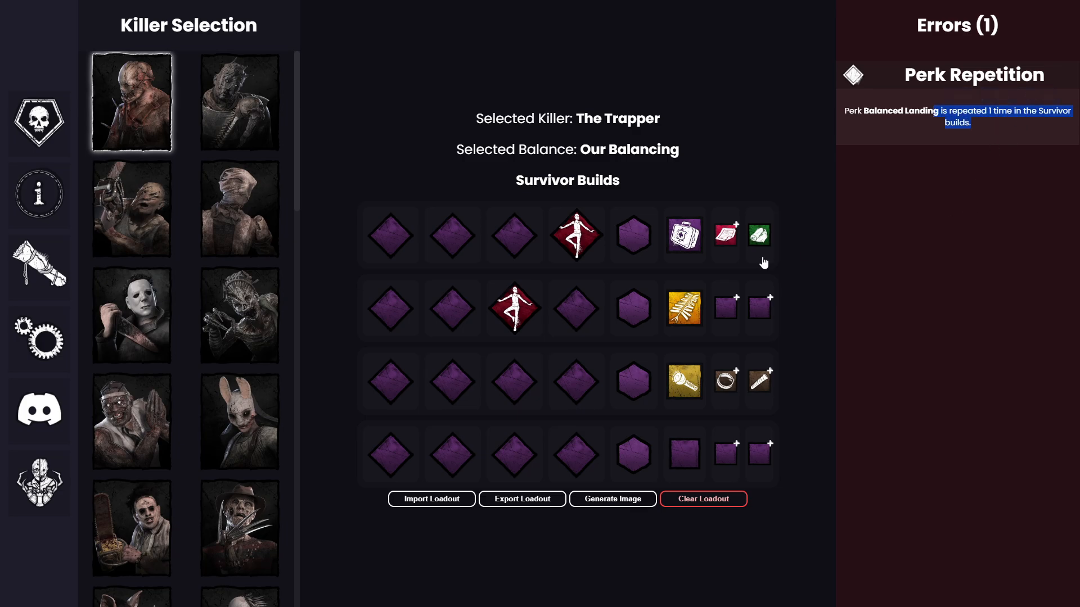
Step: Remove Balanced Landing from the first and second survivors and clear the items of the first three survivors
left_click(600, 254)
left_click(633, 133)
left_click_drag(586, 230, 566, 163)
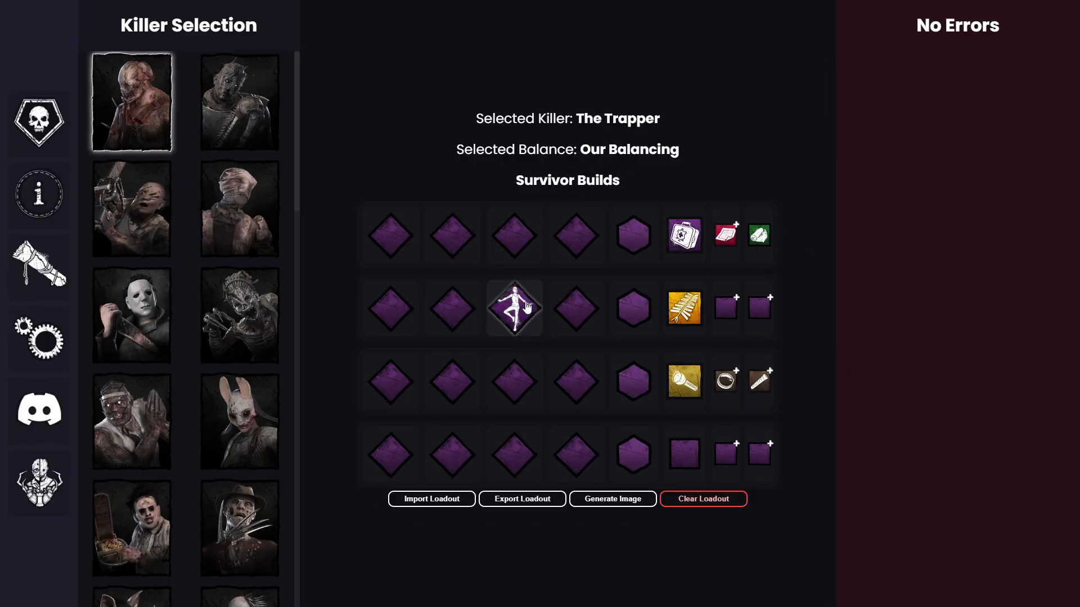
left_click_drag(523, 309, 489, 163)
left_click_drag(687, 230, 696, 194)
left_click_drag(684, 300, 672, 147)
left_click_drag(685, 374, 653, 174)
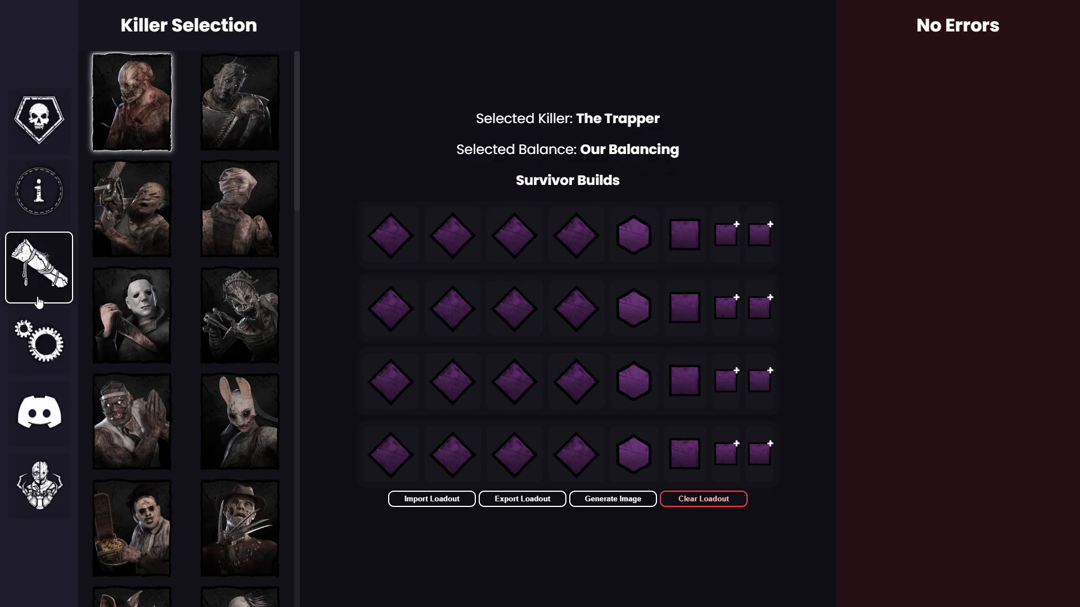
Step: Open the balancing profile's notes, read the Global Notes and Killer Notes sections, and close them
left_click(45, 206)
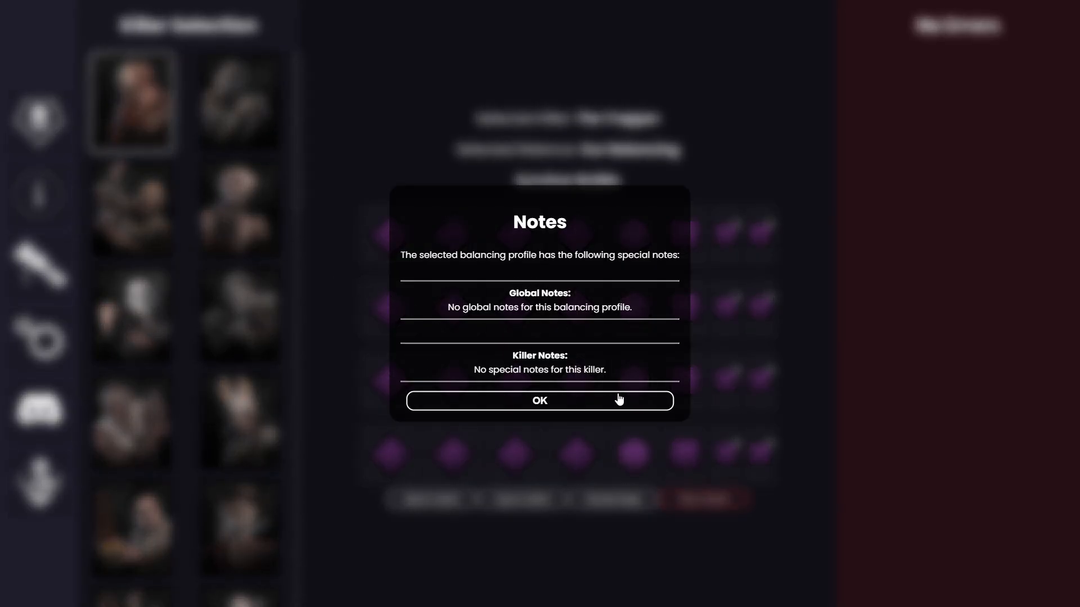
mouse_move(542, 355)
left_mouse_down()
mouse_move(600, 370)
mouse_move(522, 356)
left_mouse_up()
left_click_drag(508, 293, 600, 357)
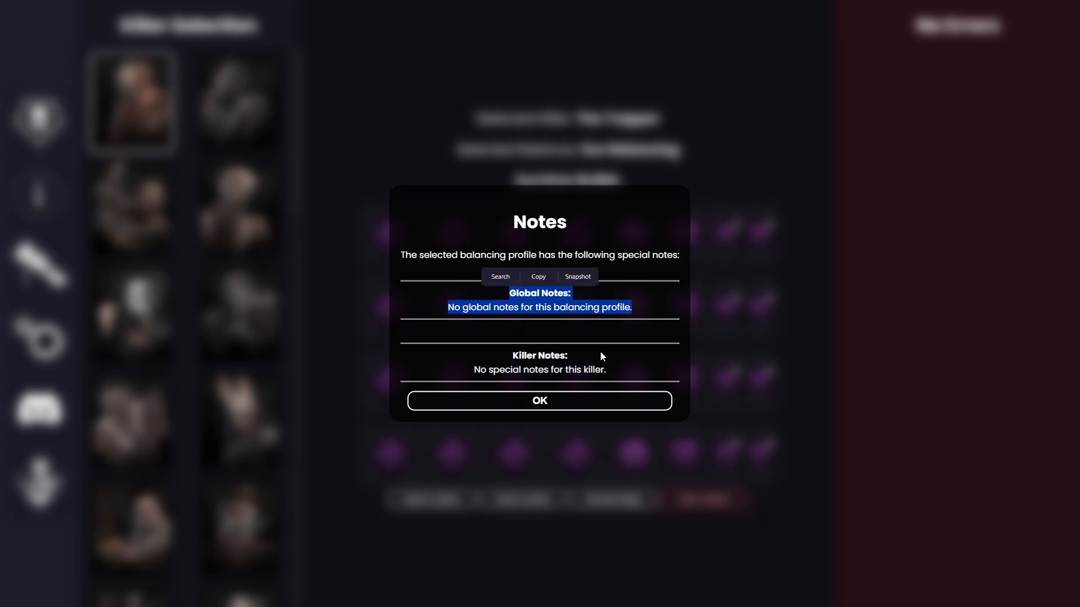
left_click(576, 407)
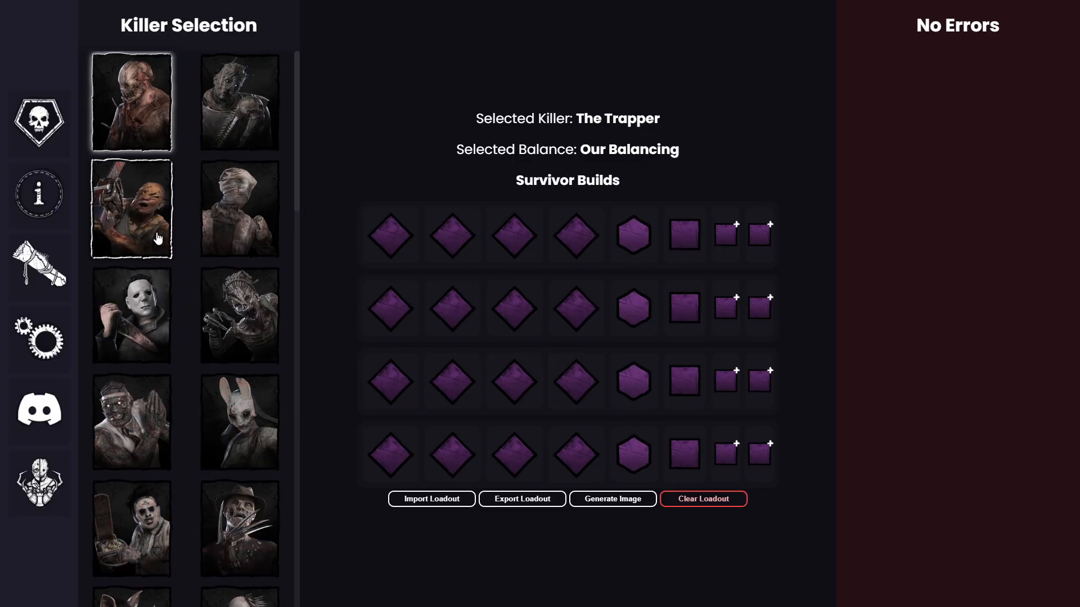
Step: Open the map information for The Trapper, read the required map and the note about conditions, and close it
left_click(39, 265)
left_click_drag(476, 315, 662, 326)
left_click(632, 346)
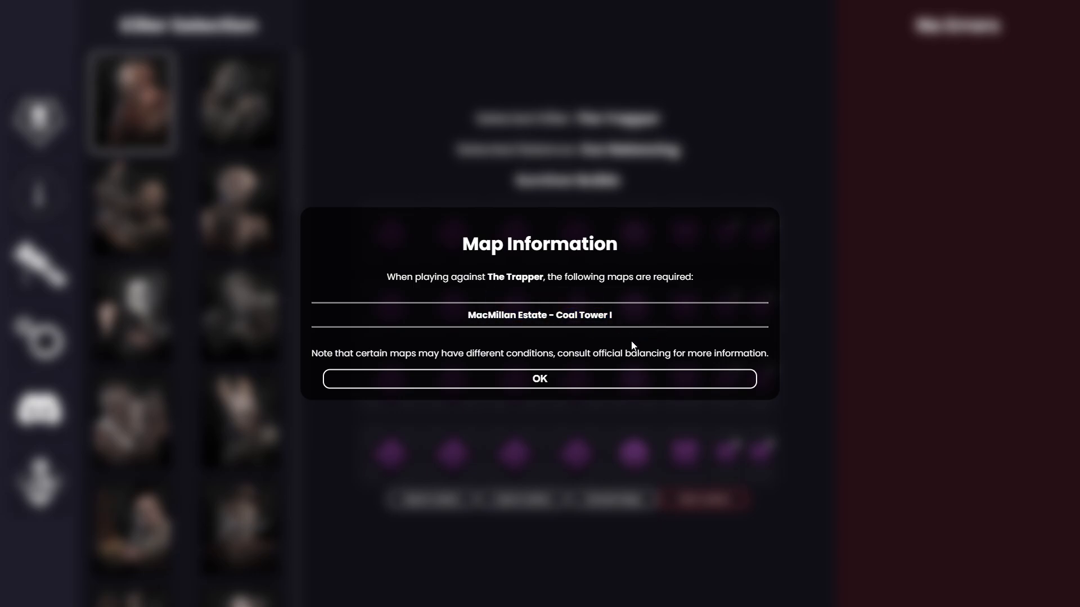
left_click_drag(493, 347, 768, 356)
left_click(687, 381)
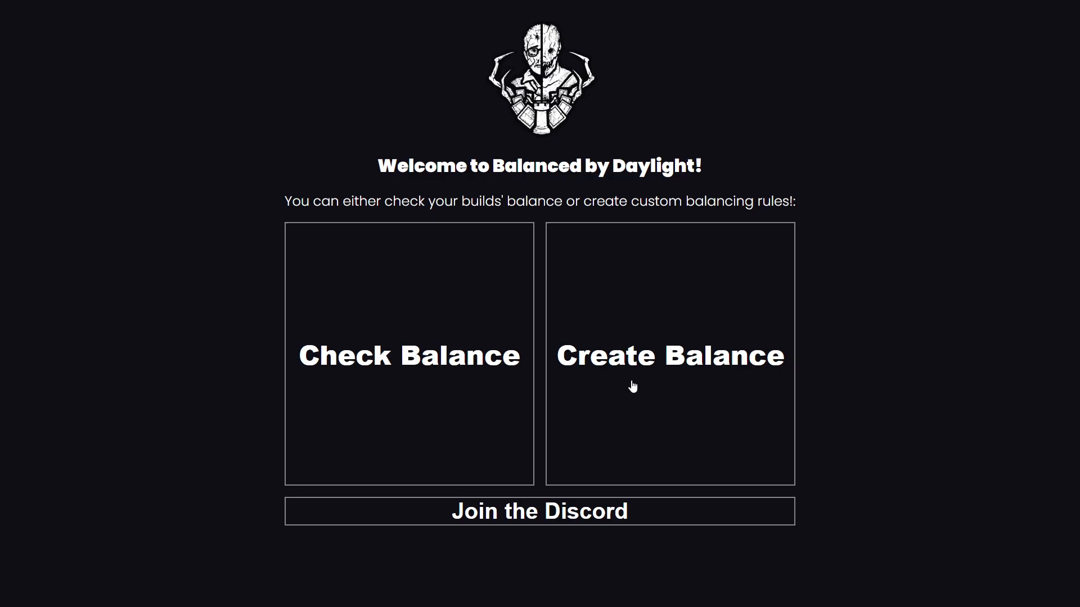
Step: Open the Balance Creator Tool, paste the exported "Our Balancing" sheet into the import field, and import it
left_click(632, 386)
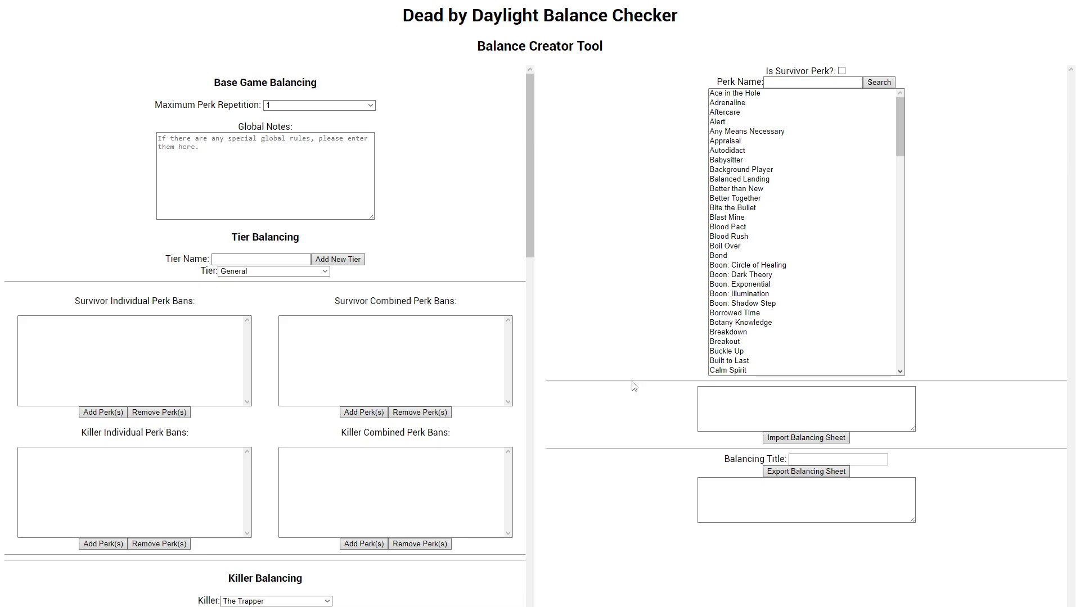
left_click(742, 395)
left_click(741, 400)
key("ctrl+v")
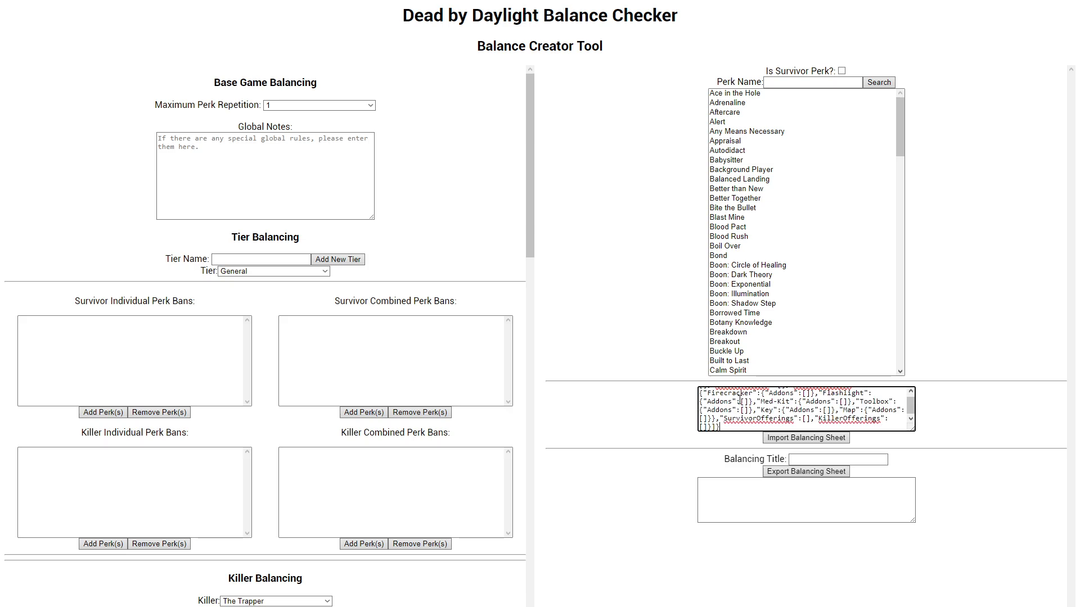
left_click_drag(910, 411, 910, 402)
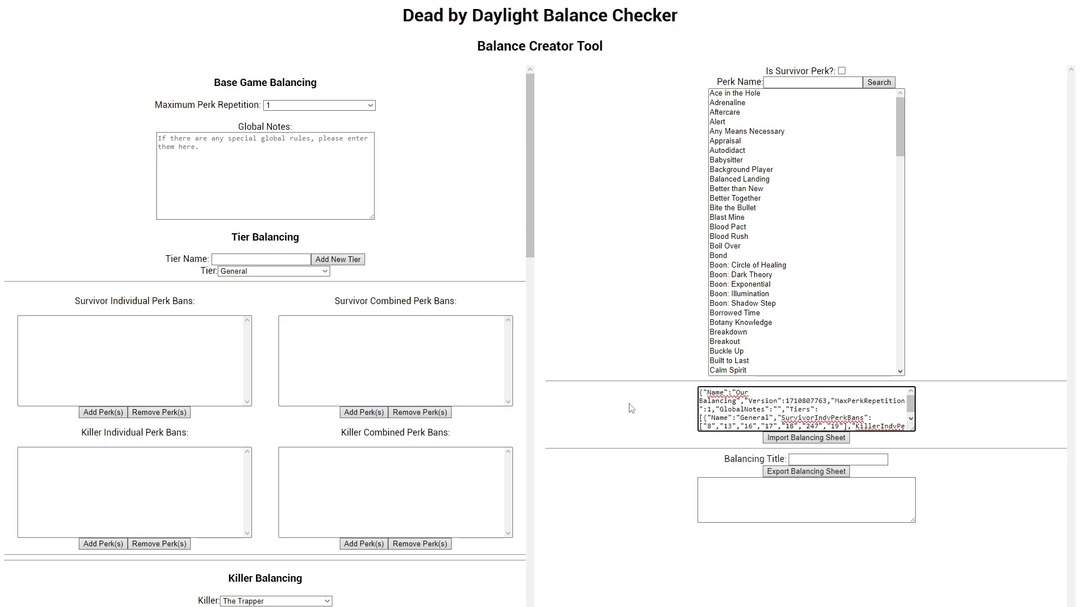
left_click_drag(700, 392, 779, 425)
left_click(672, 425)
left_click(777, 441)
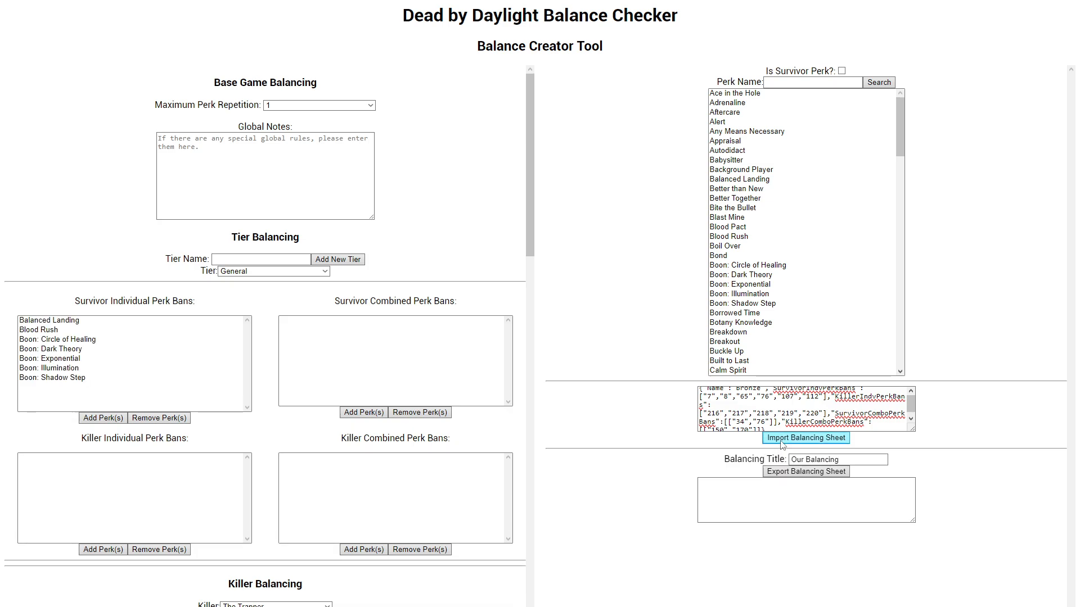
Step: Review the imported sheet's tier bans, map, perk tiers, permitted offerings, and The Trapper's survivor perk whitelist
scroll(192, 337, "down", 18)
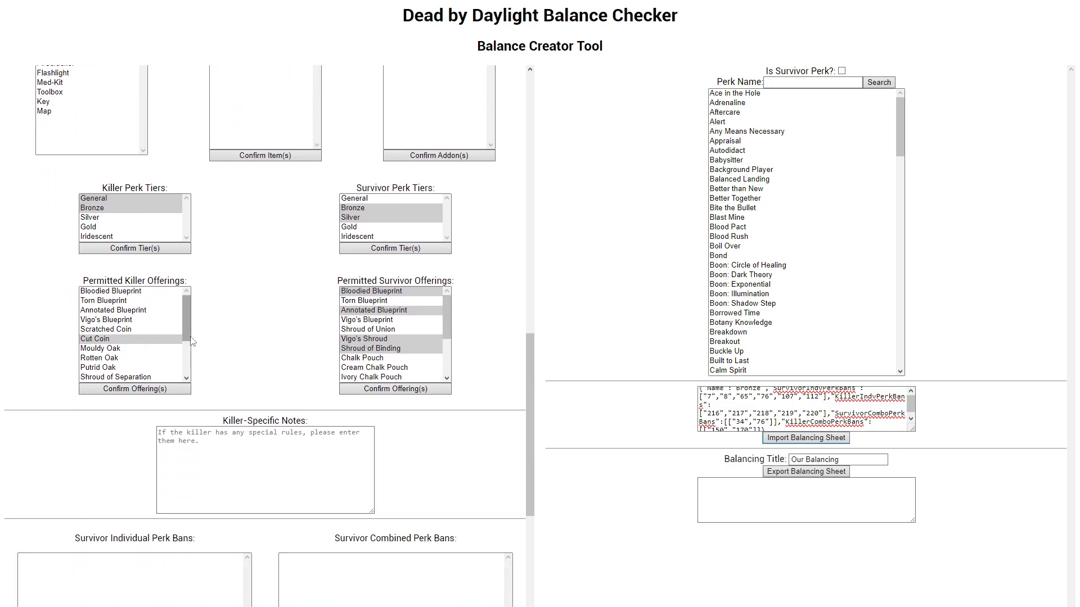
scroll(171, 335, "down", 5)
scroll(180, 346, "up", 15)
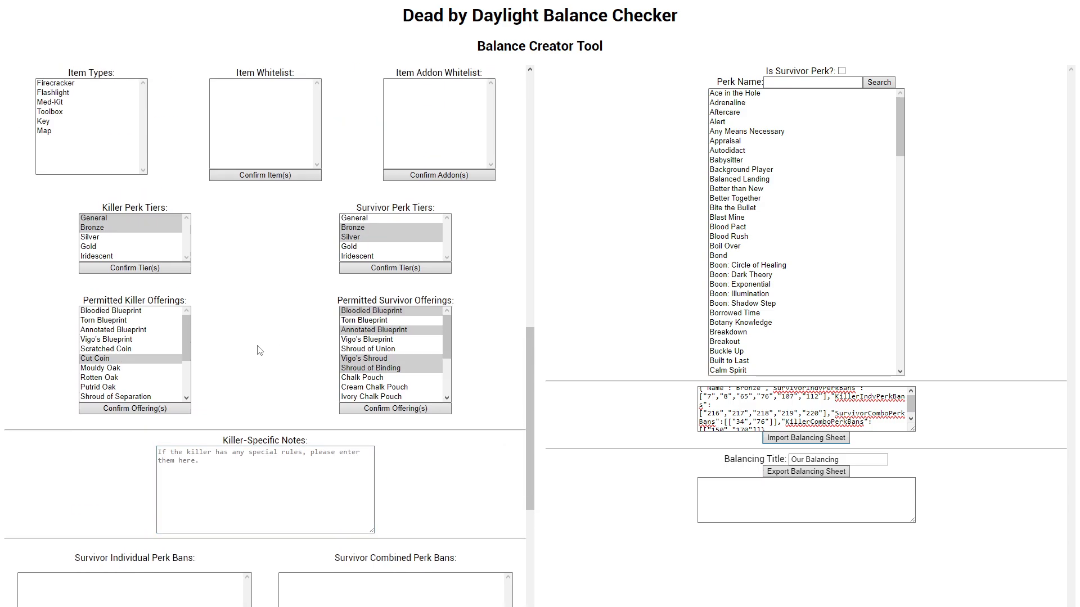
scroll(156, 329, "down", 15)
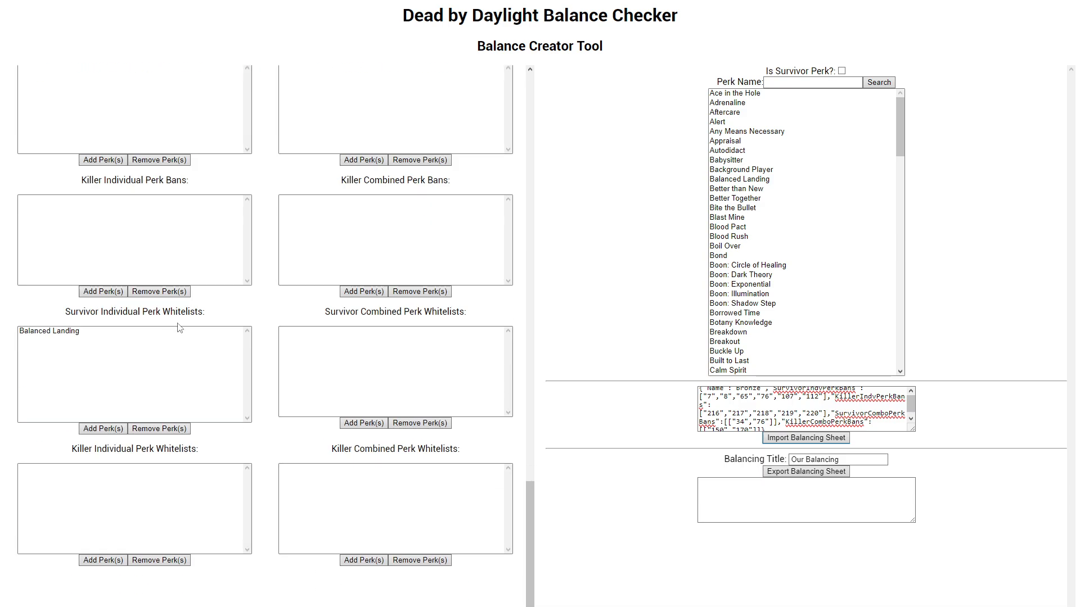
left_click(208, 334)
scroll(168, 329, "up", 8)
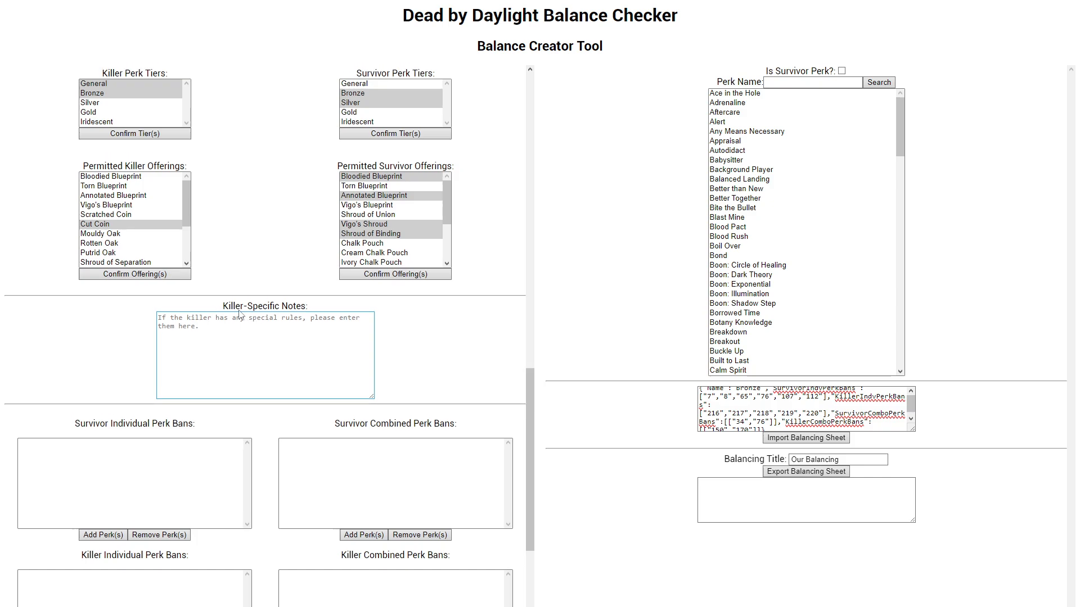
scroll(99, 278, "up", 15)
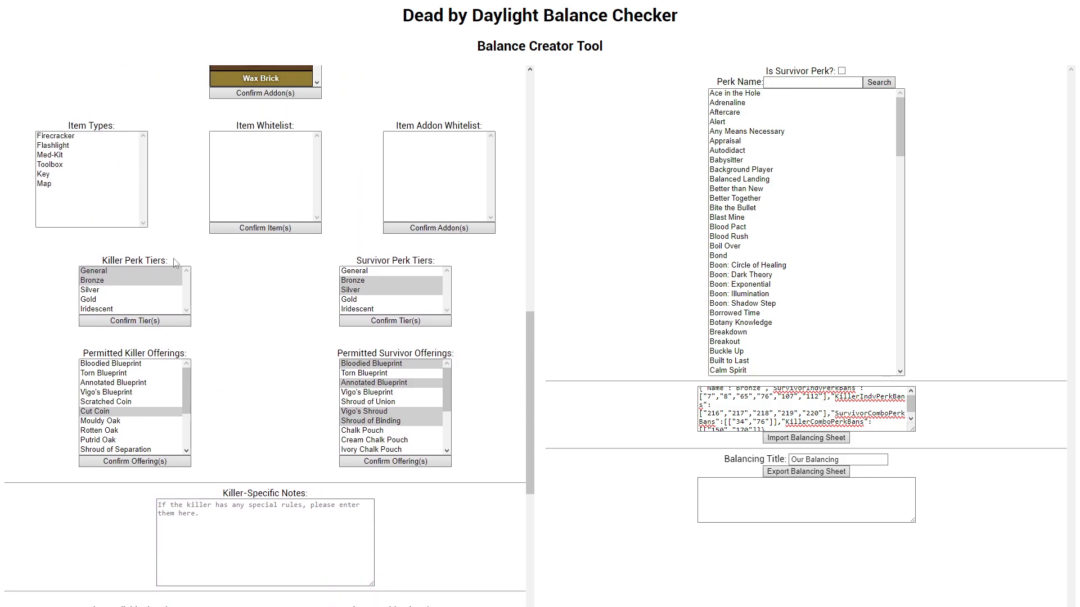
scroll(152, 263, "up", 1)
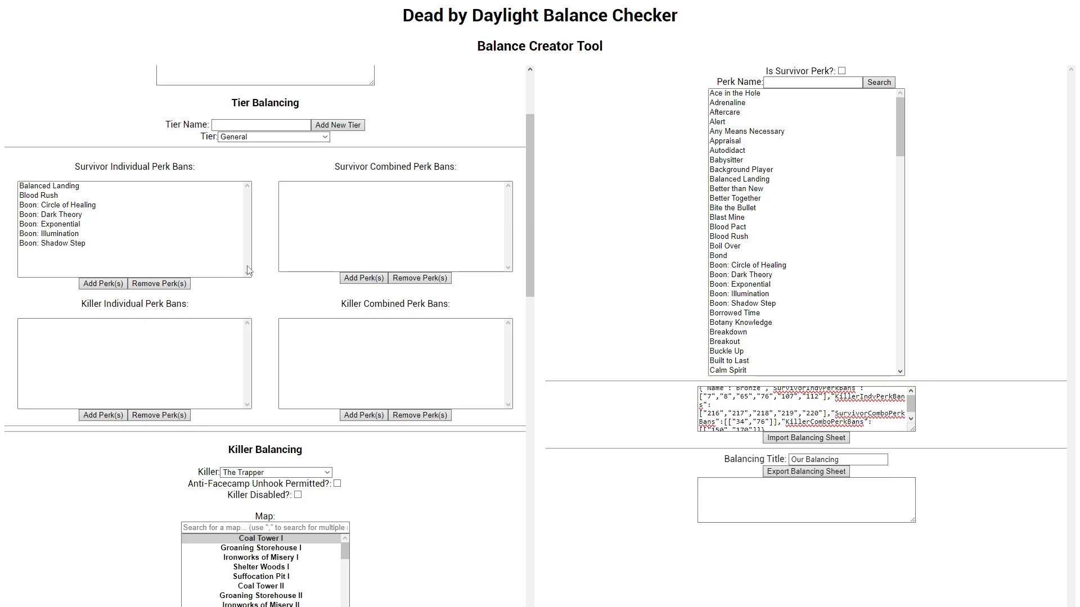
scroll(250, 271, "down", 3)
scroll(250, 271, "up", 4)
Step: Mark The Trapper as disabled, export the balancing sheet again, and copy the whole exported text
left_click(820, 482)
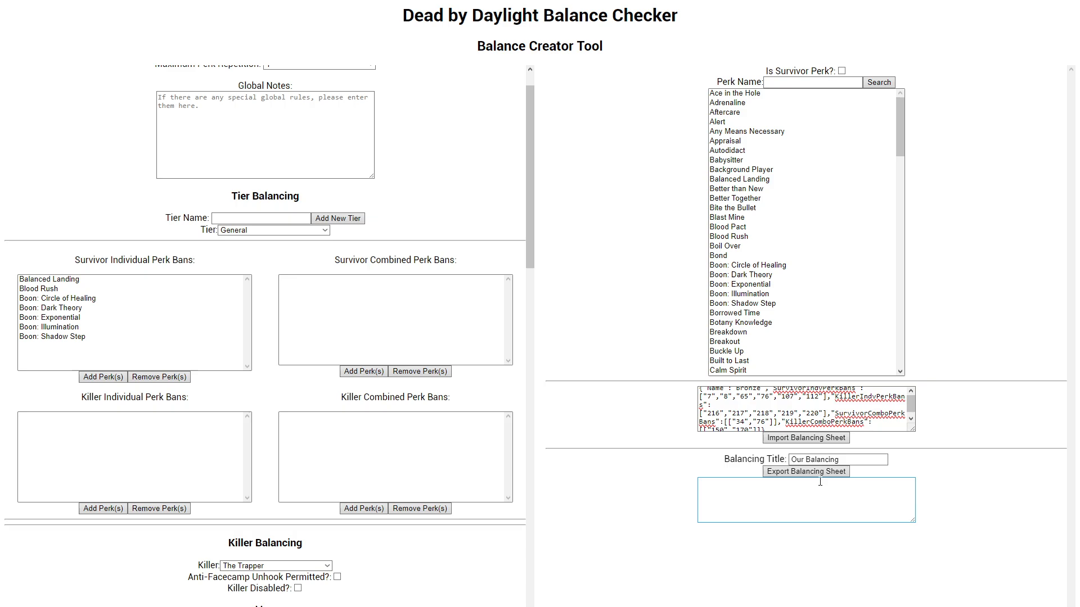
left_click(817, 472)
scroll(300, 388, "down", 3)
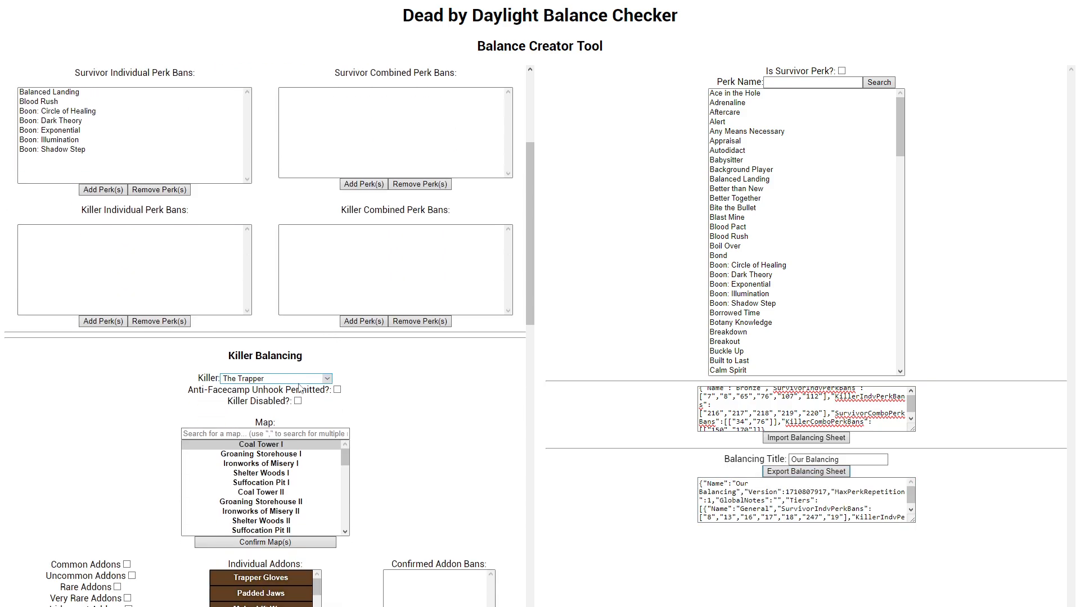
left_click(298, 401)
left_click(806, 471)
left_click(803, 497)
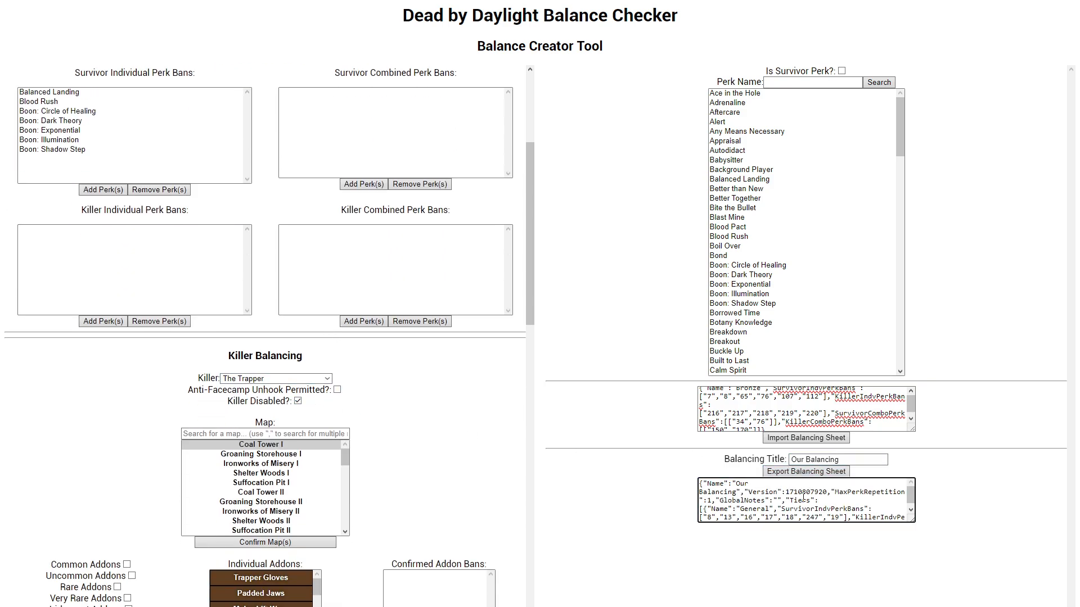
key("ctrl+a")
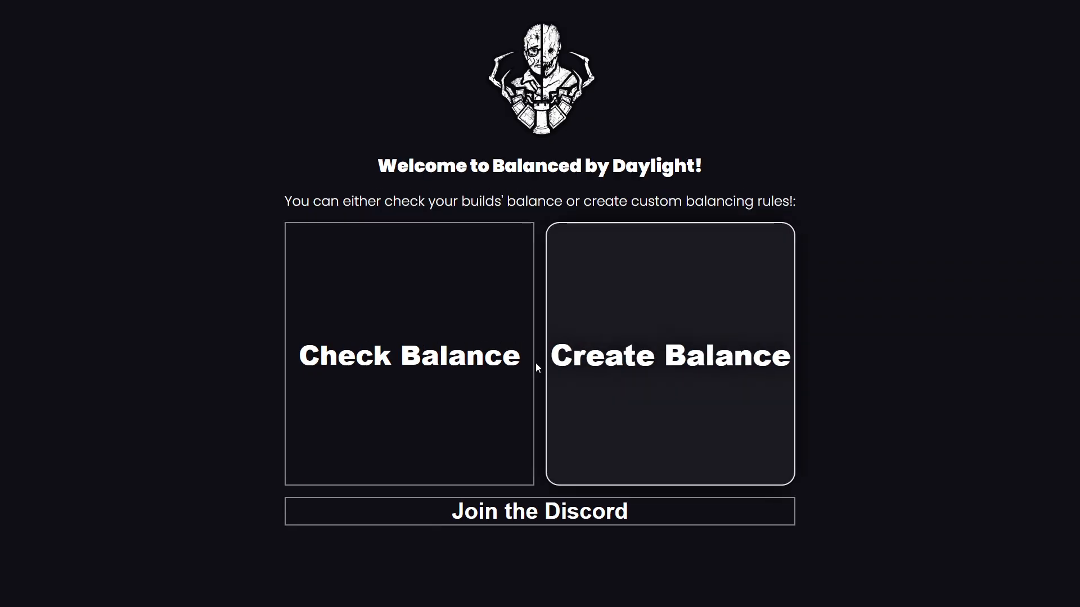
Step: Switch to the balance checker and replace the custom balancing text in its settings with the newly exported sheet
left_click(379, 342)
left_click(50, 335)
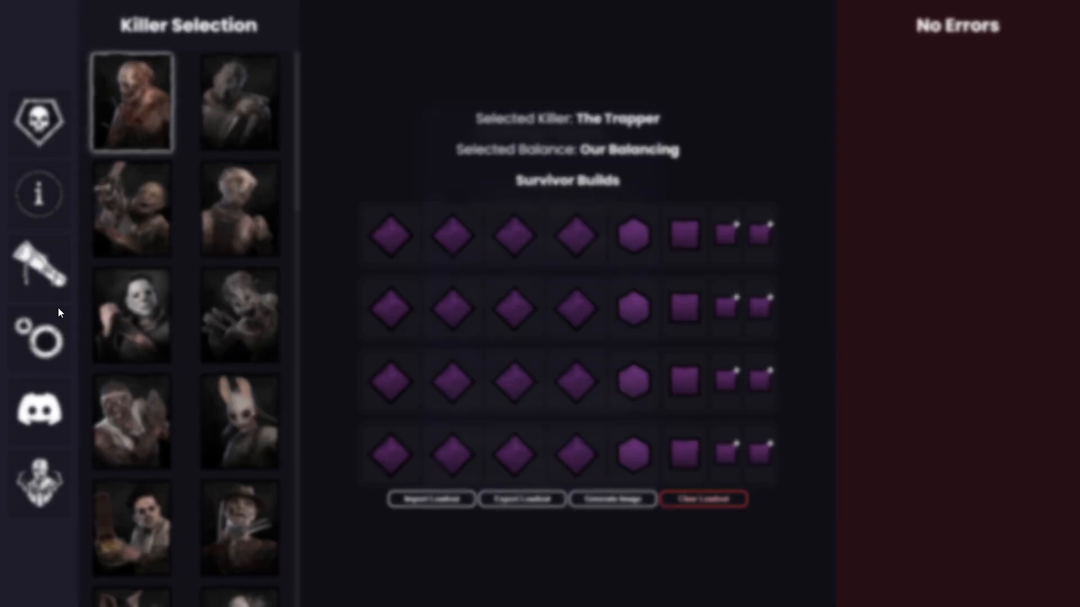
left_click(558, 278)
key("ctrl+a")
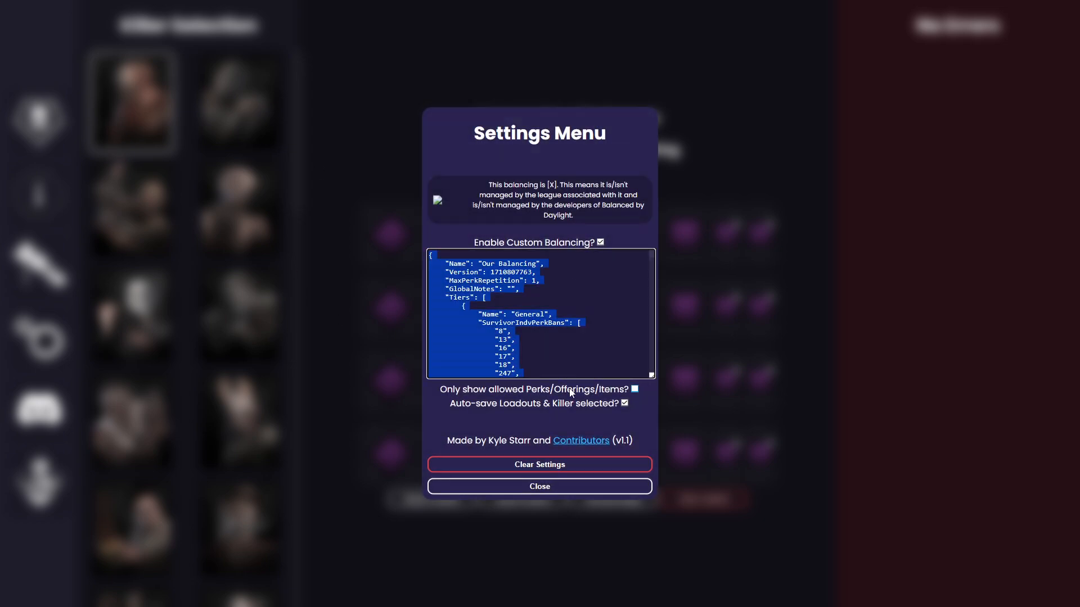
key("ctrl+v")
left_click(561, 487)
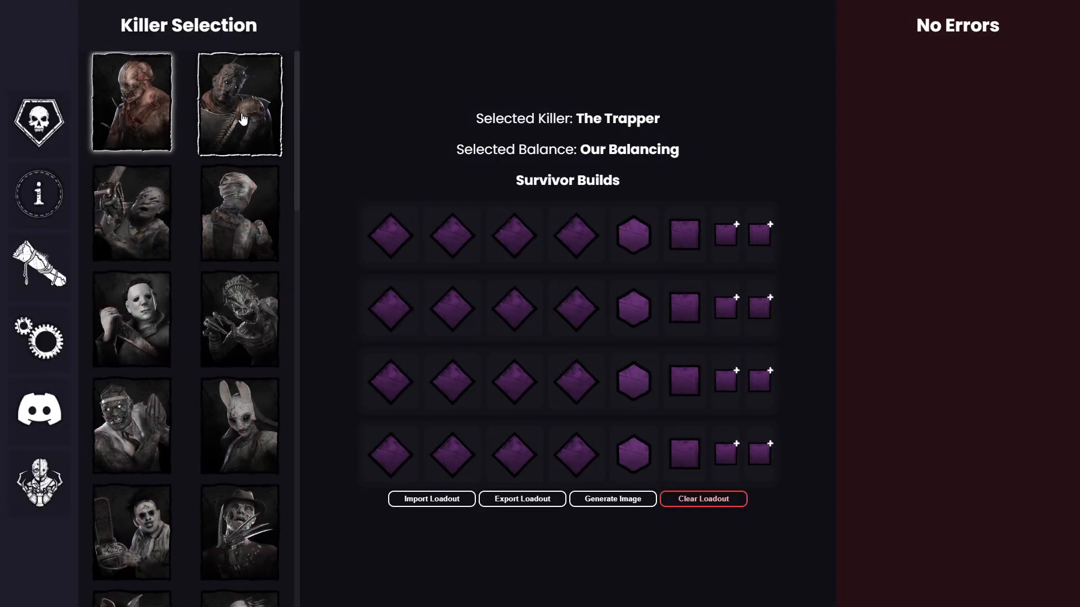
Step: Select The Trapper in the killer selection to test the disabled setting, read the notice, and dismiss it
left_click(241, 118)
left_click(133, 118)
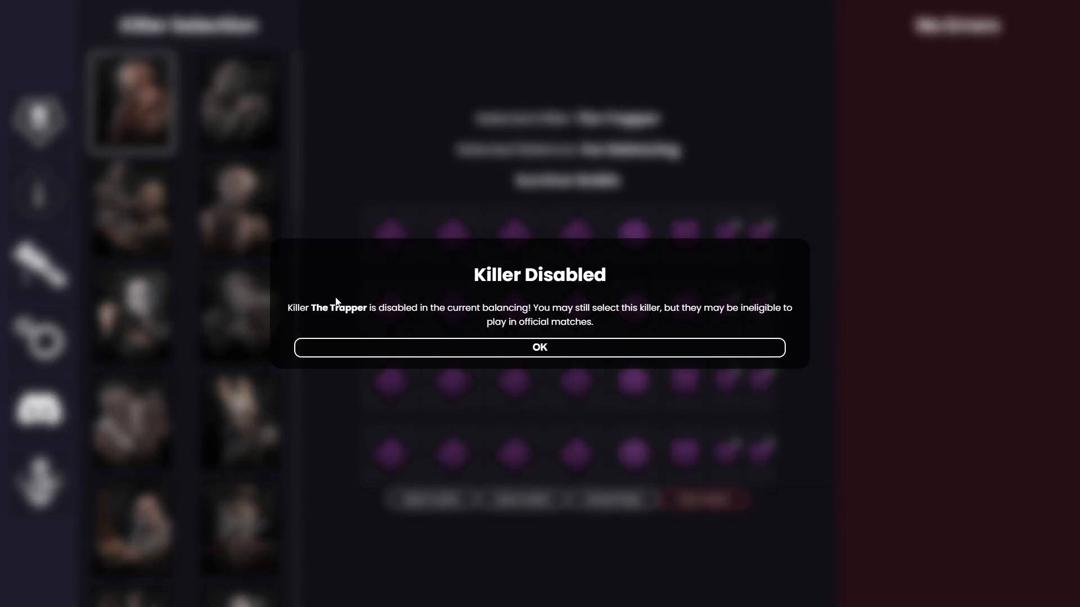
left_click_drag(301, 306, 591, 359)
left_click(591, 353)
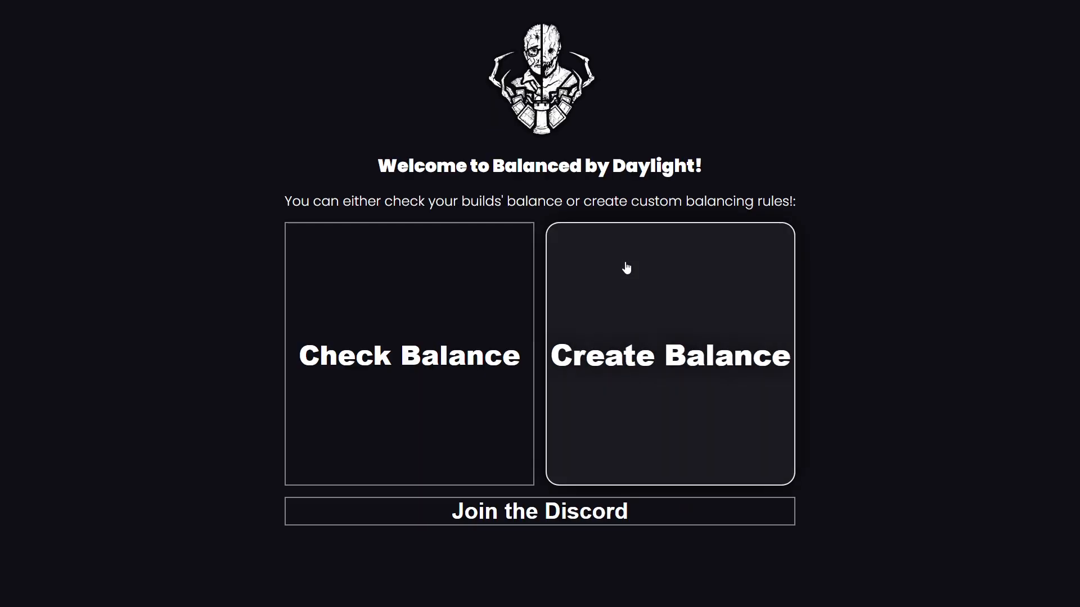
Step: Reopen the Balance Creator Tool from the welcome page and look over its blank balancing form
left_click(691, 325)
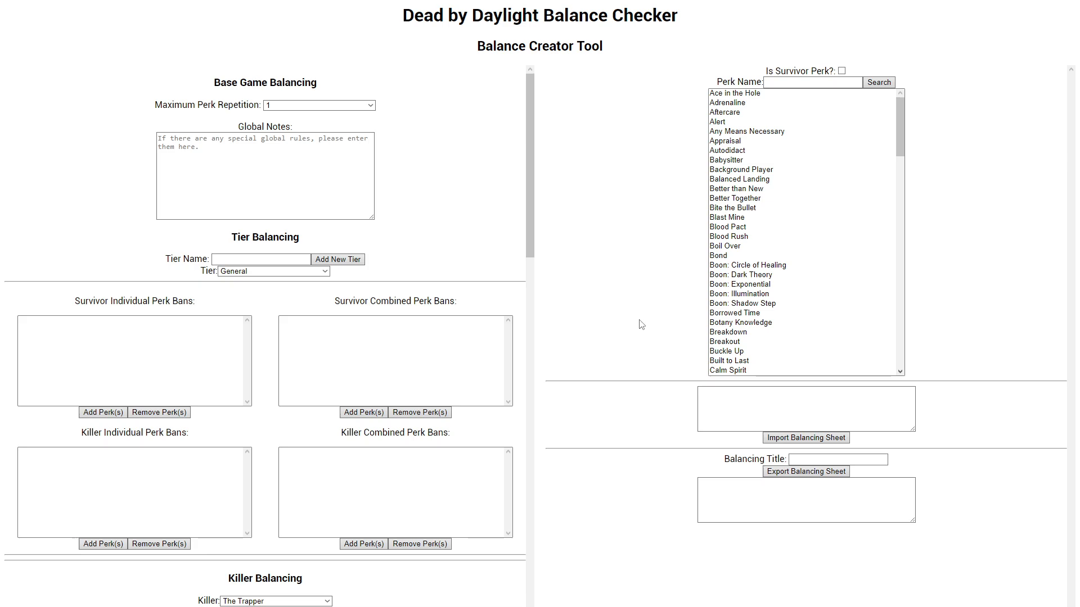
scroll(379, 349, "down", 15)
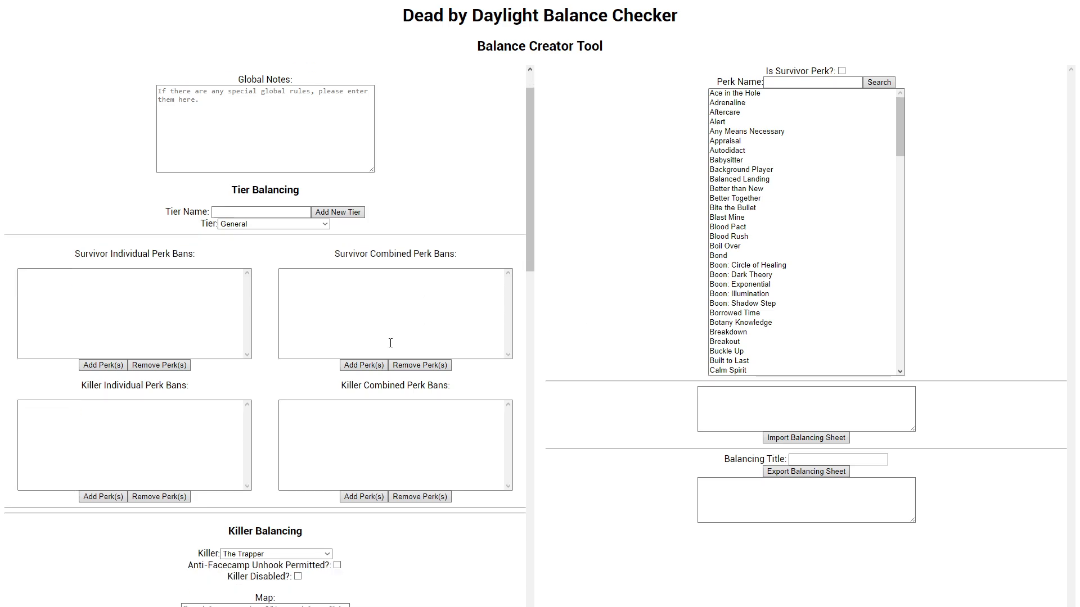
scroll(312, 370, "up", 15)
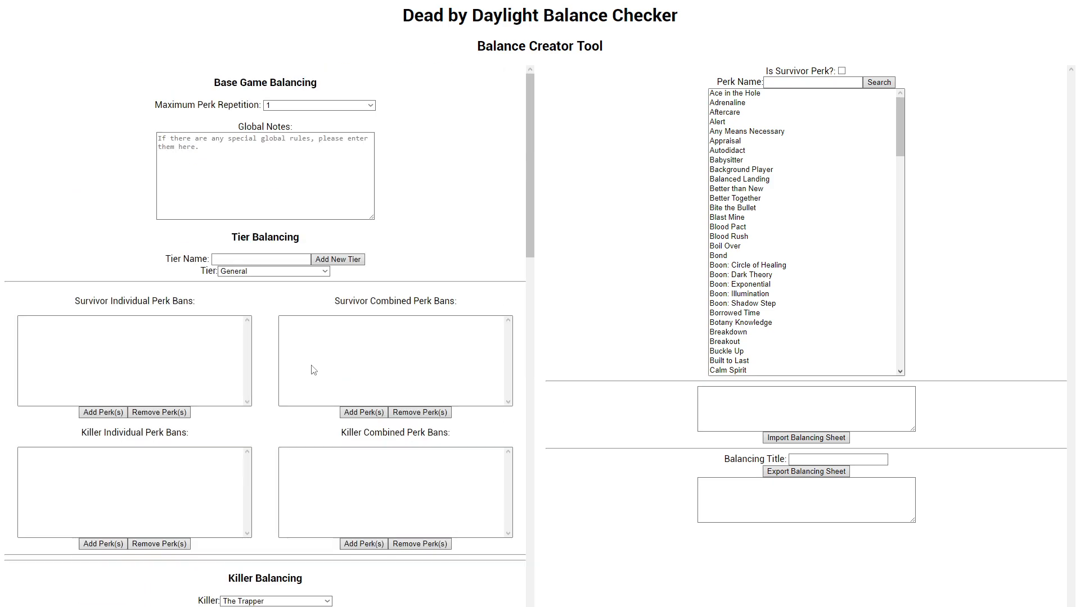